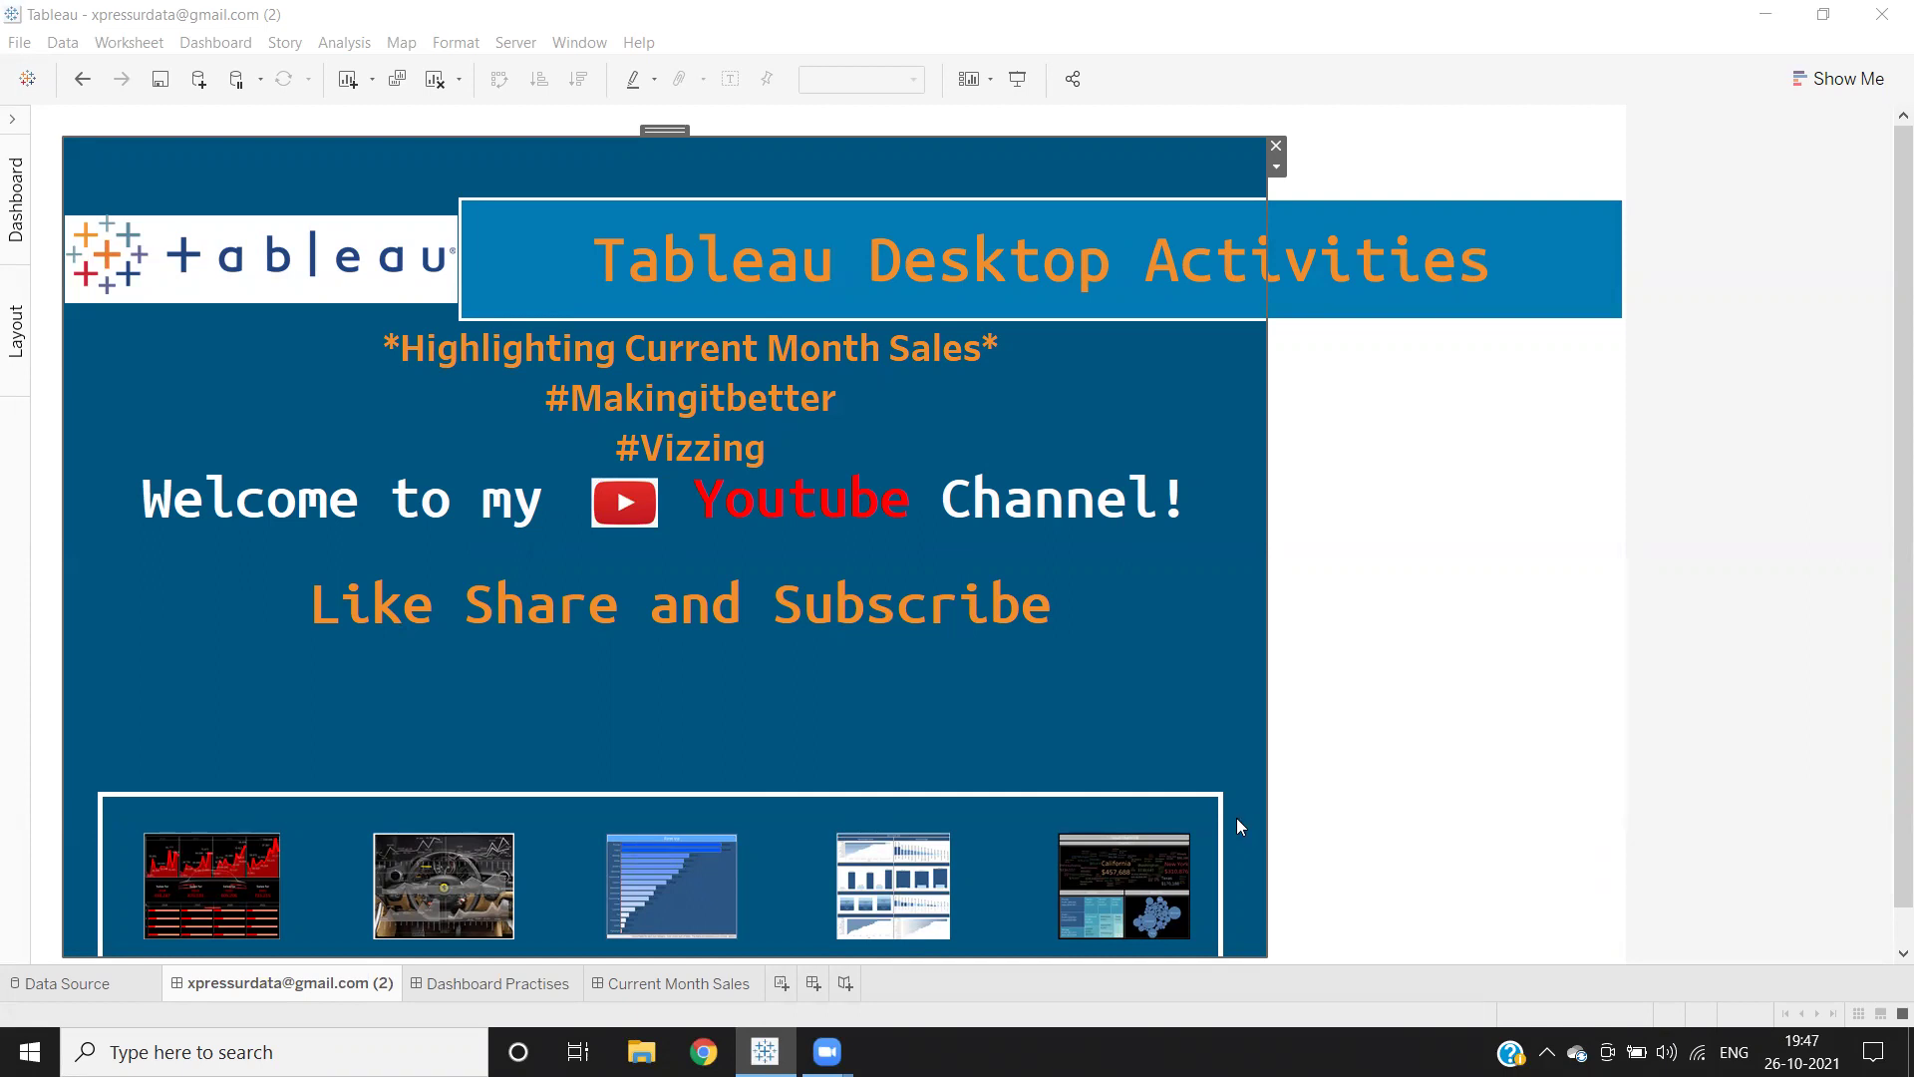
Step: Open the Current Month Sales dashboard with the region-by-month sales table
left_click(827, 905)
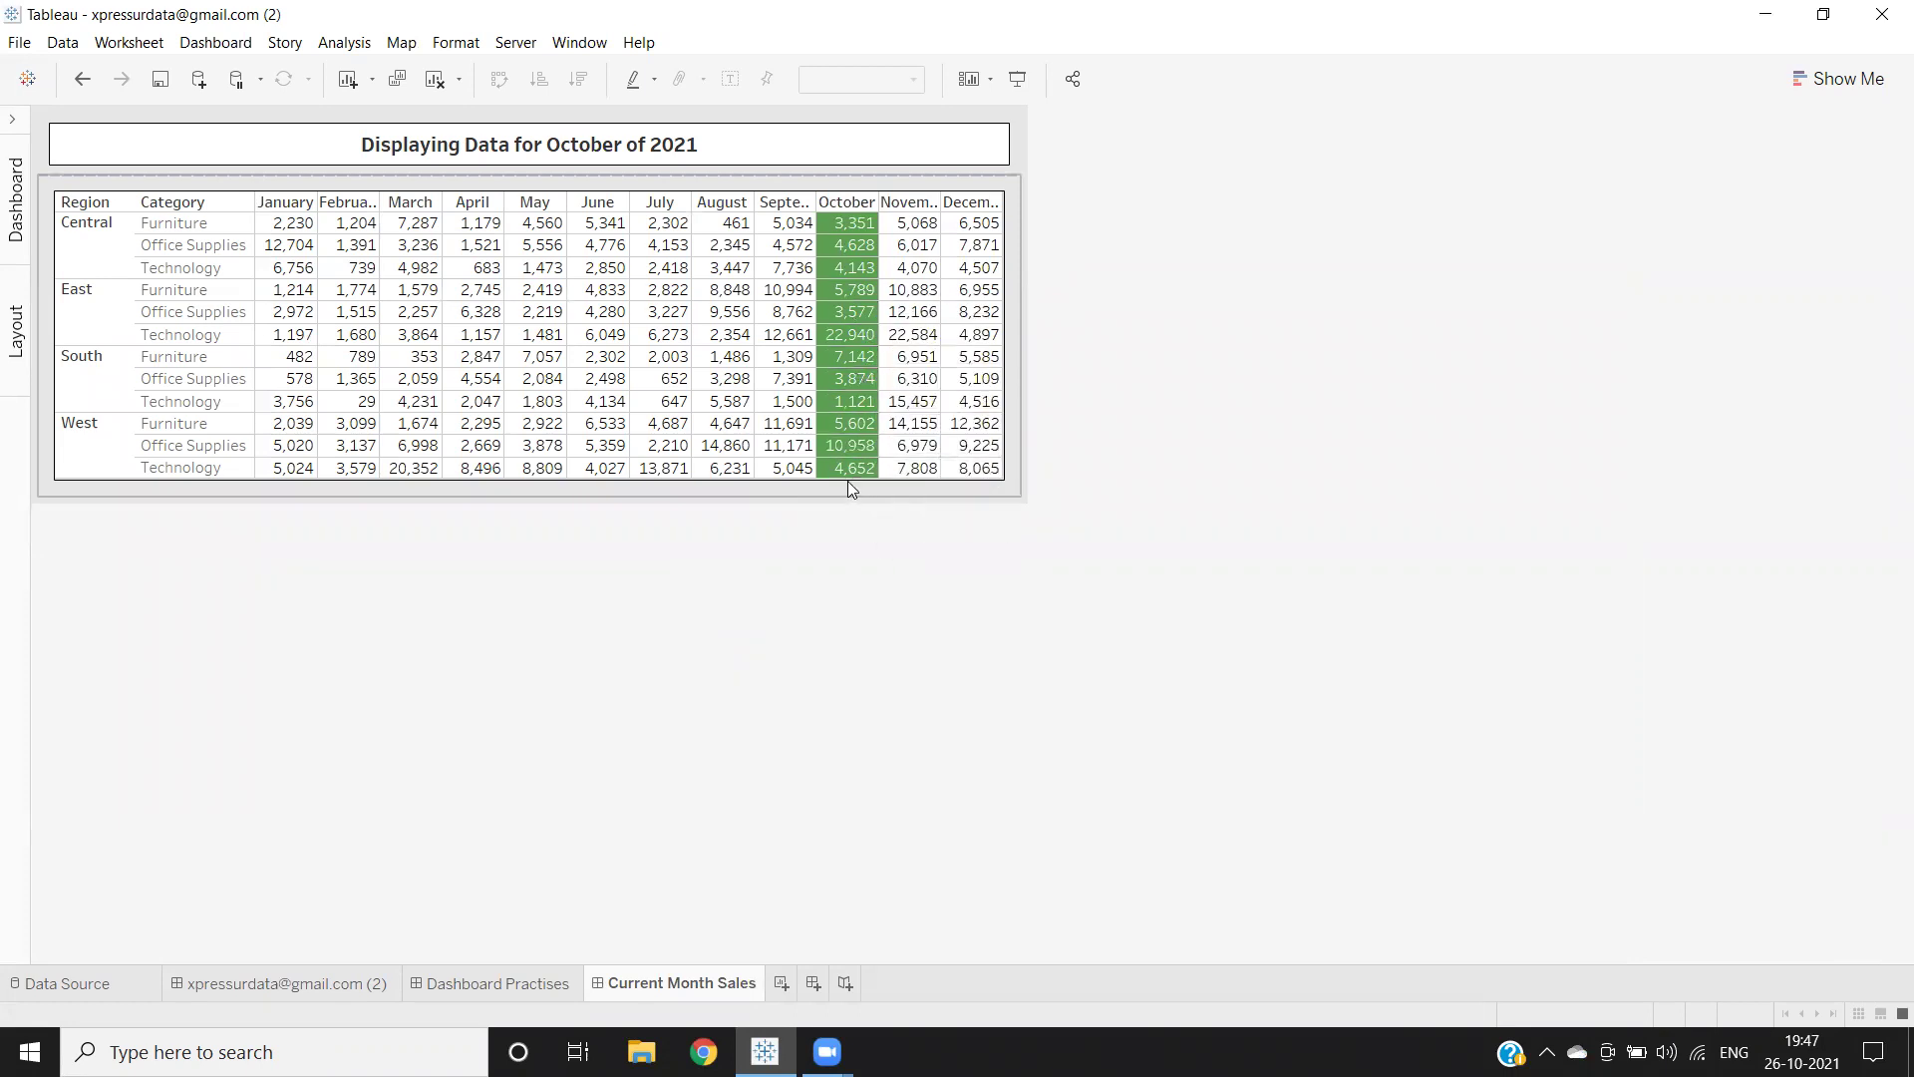
mouse_move(840, 261)
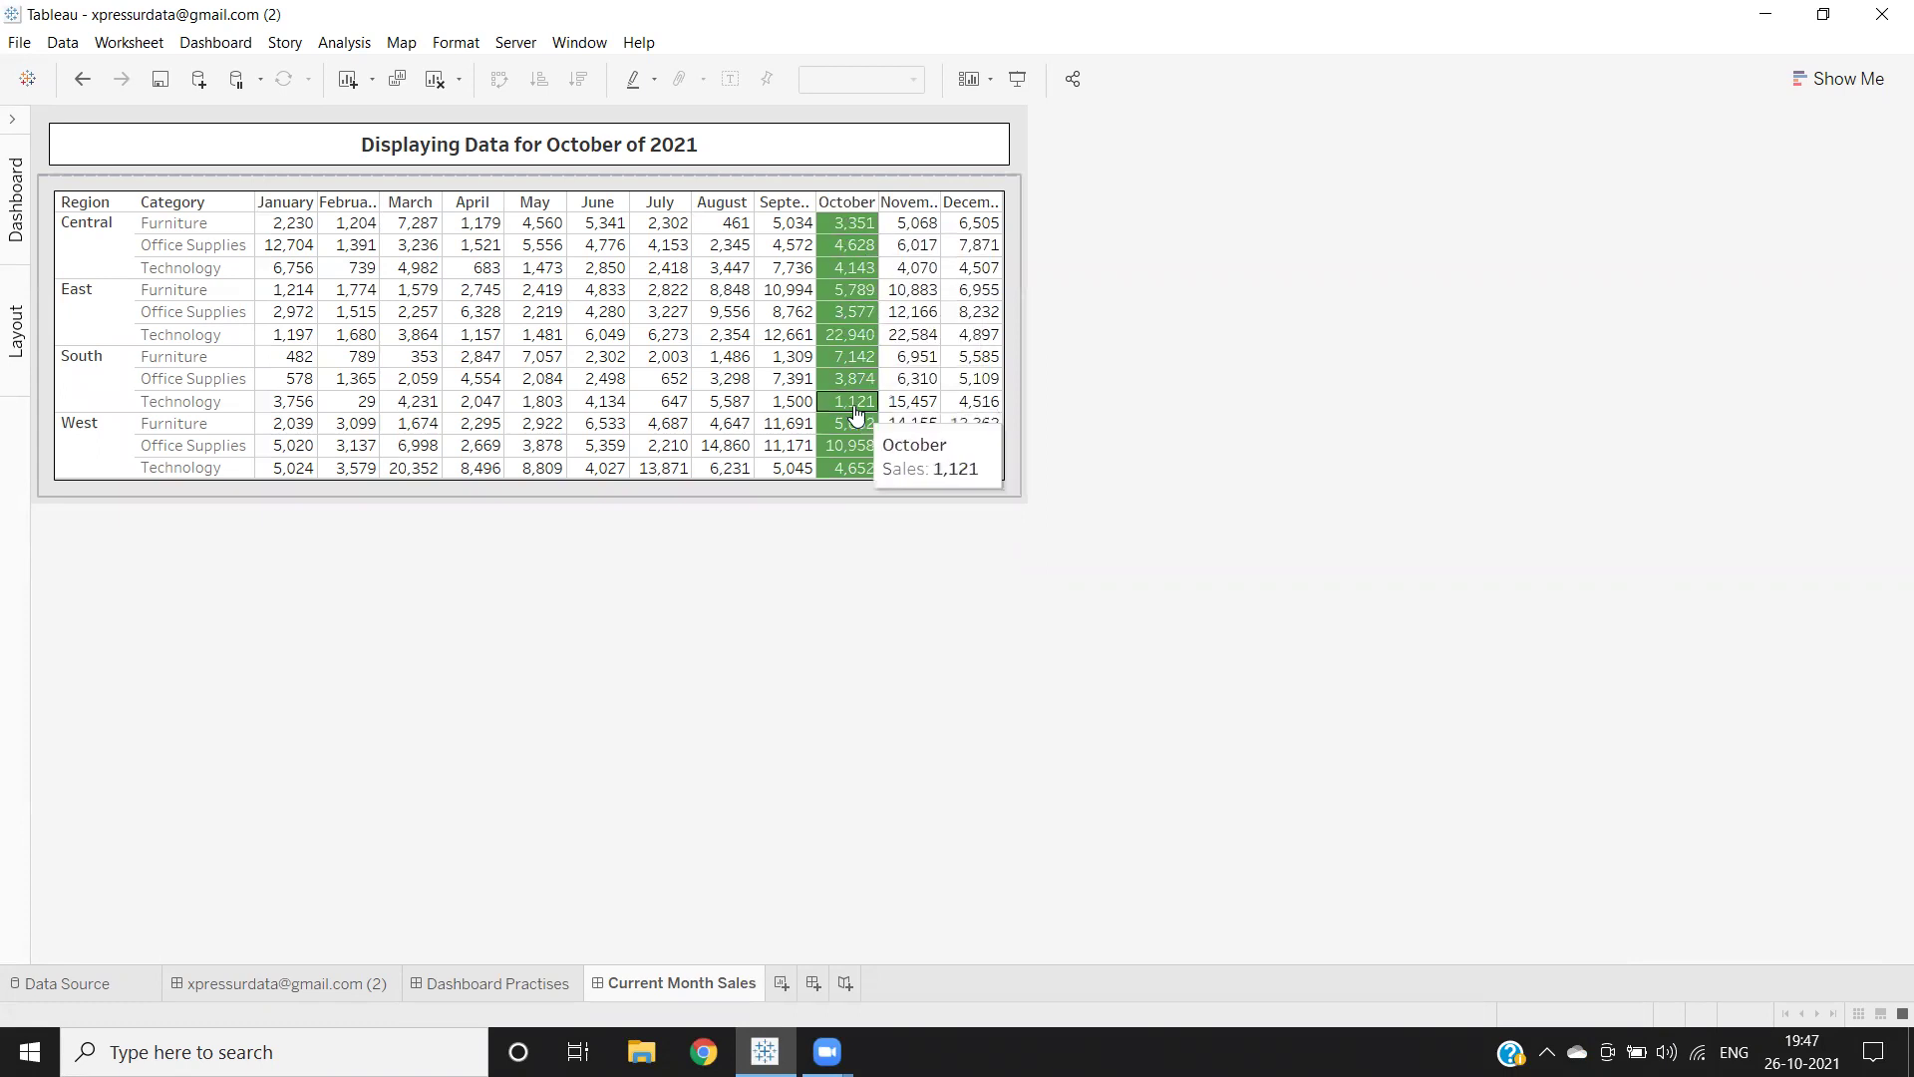
mouse_move(855, 468)
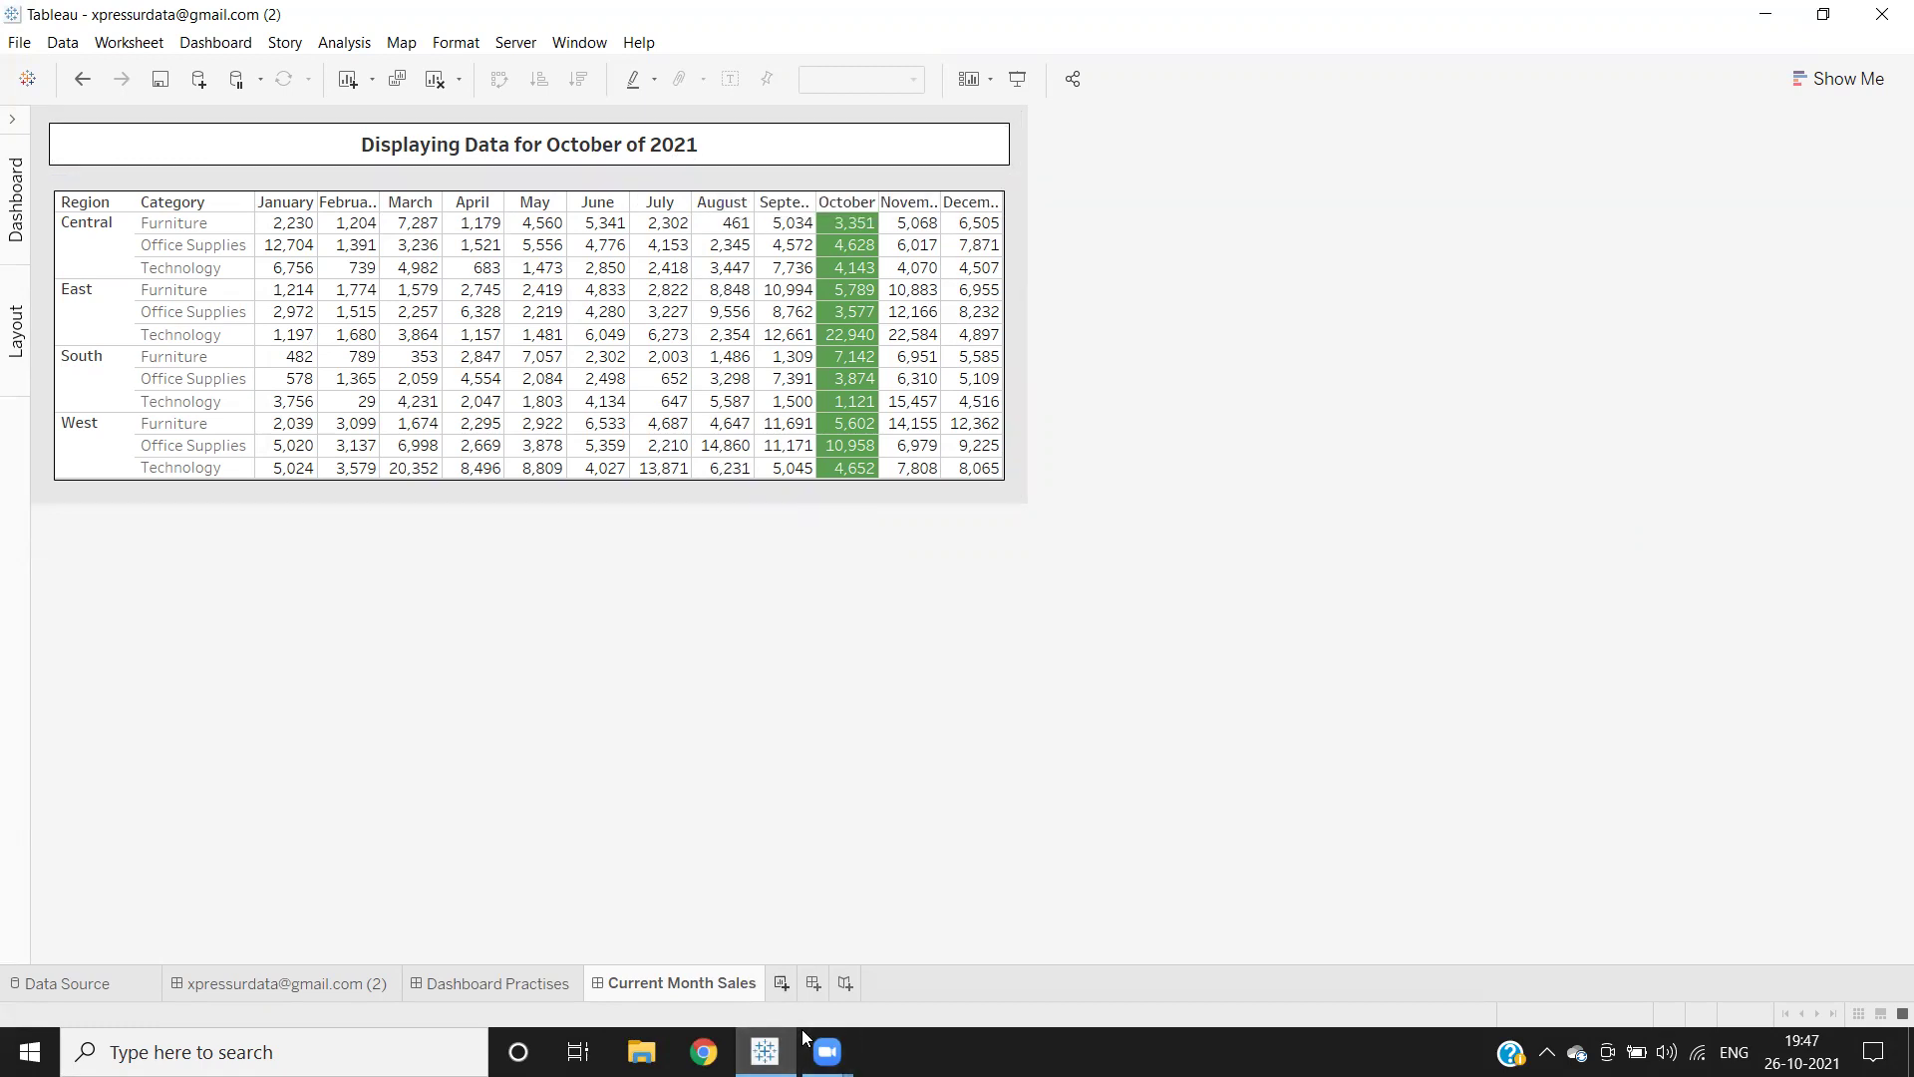
Step: Create a new worksheet with Order Date across Columns, shown by month
key("ctrl+m")
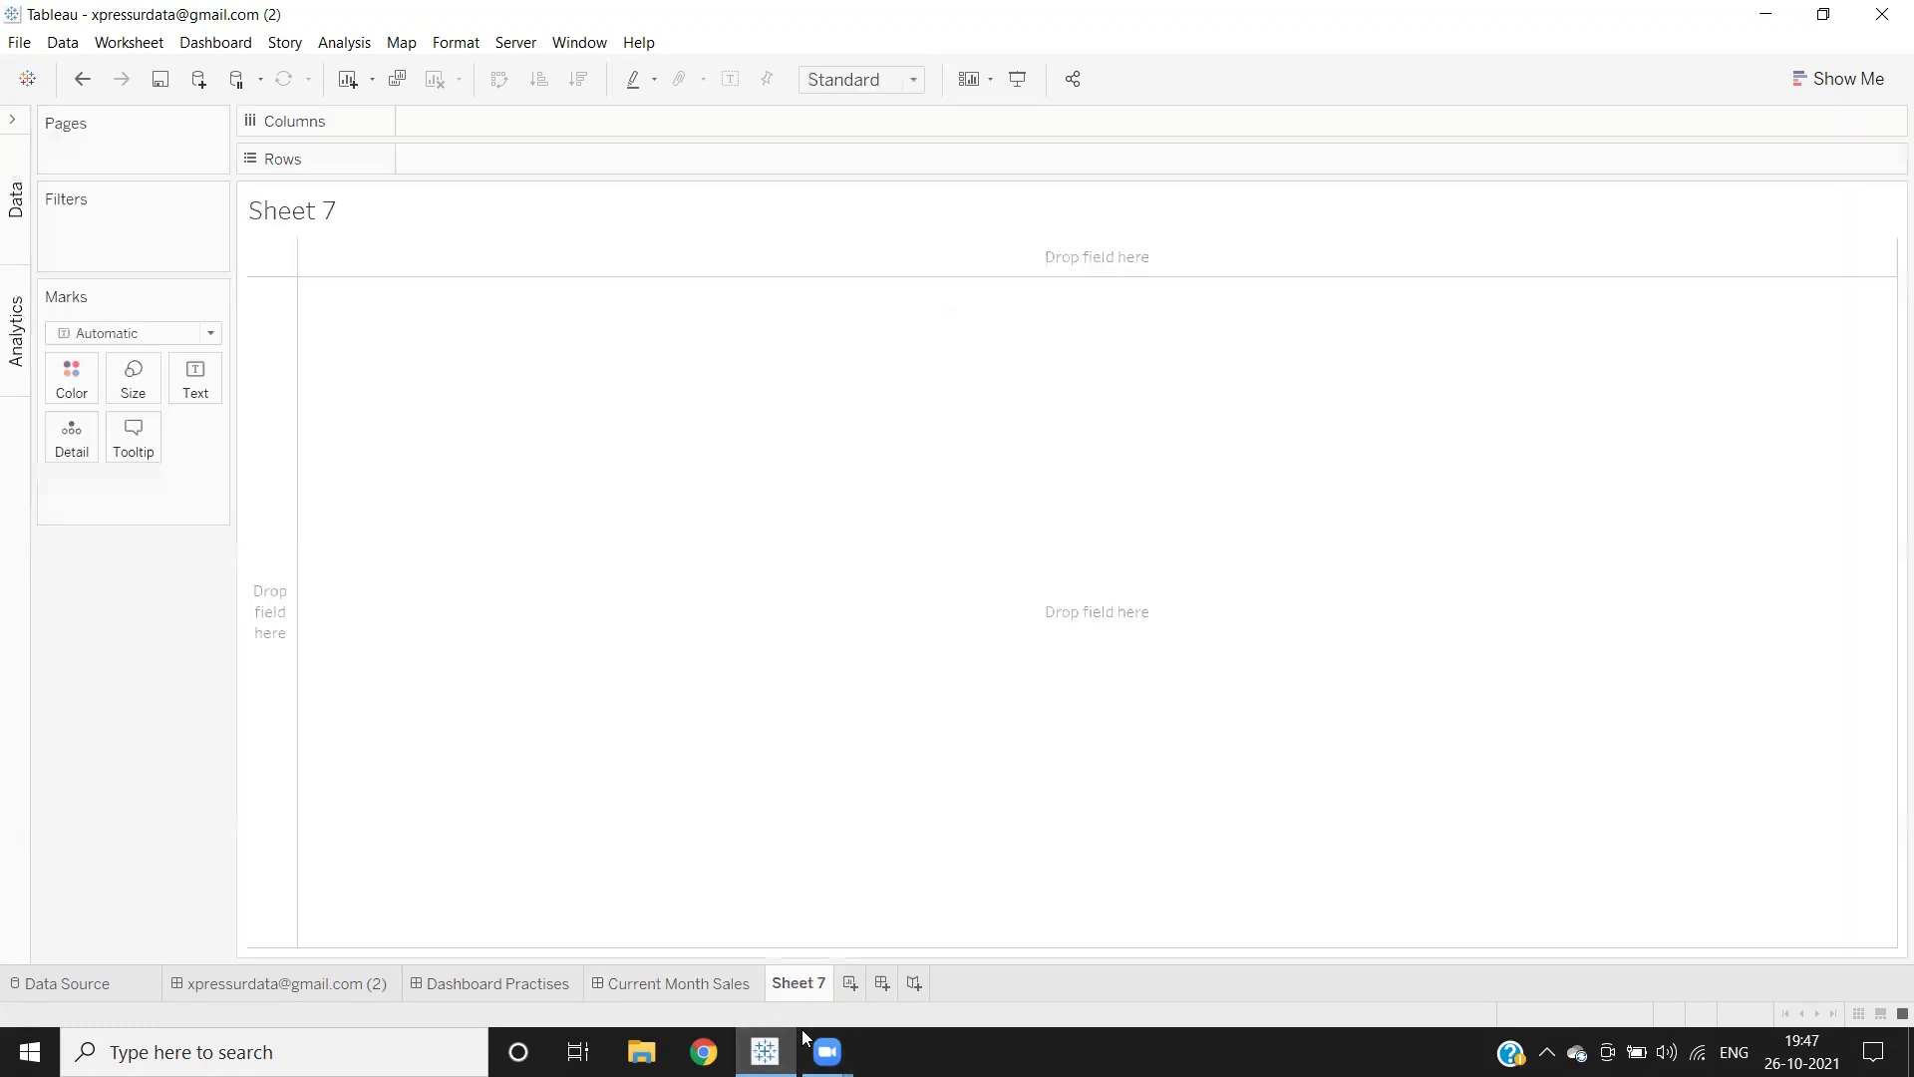
left_click(13, 149)
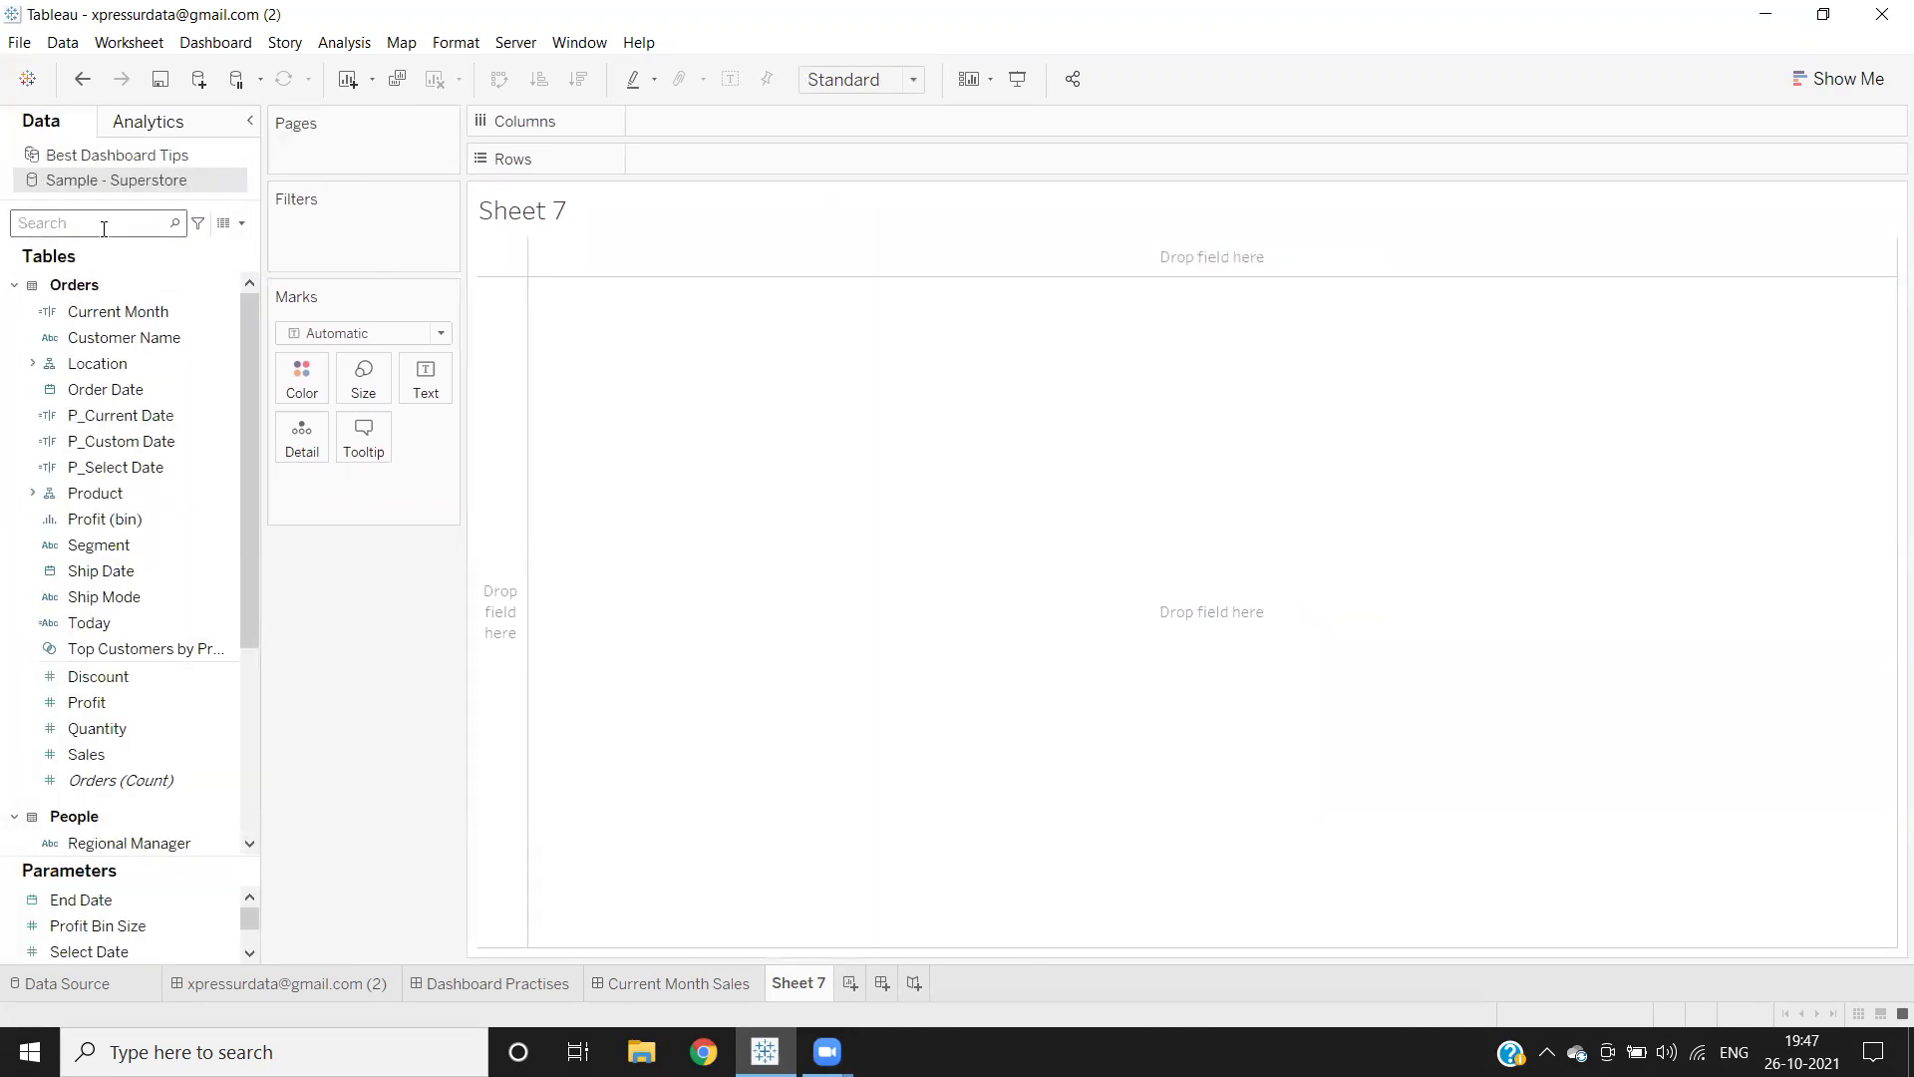
left_click(104, 223)
type("or")
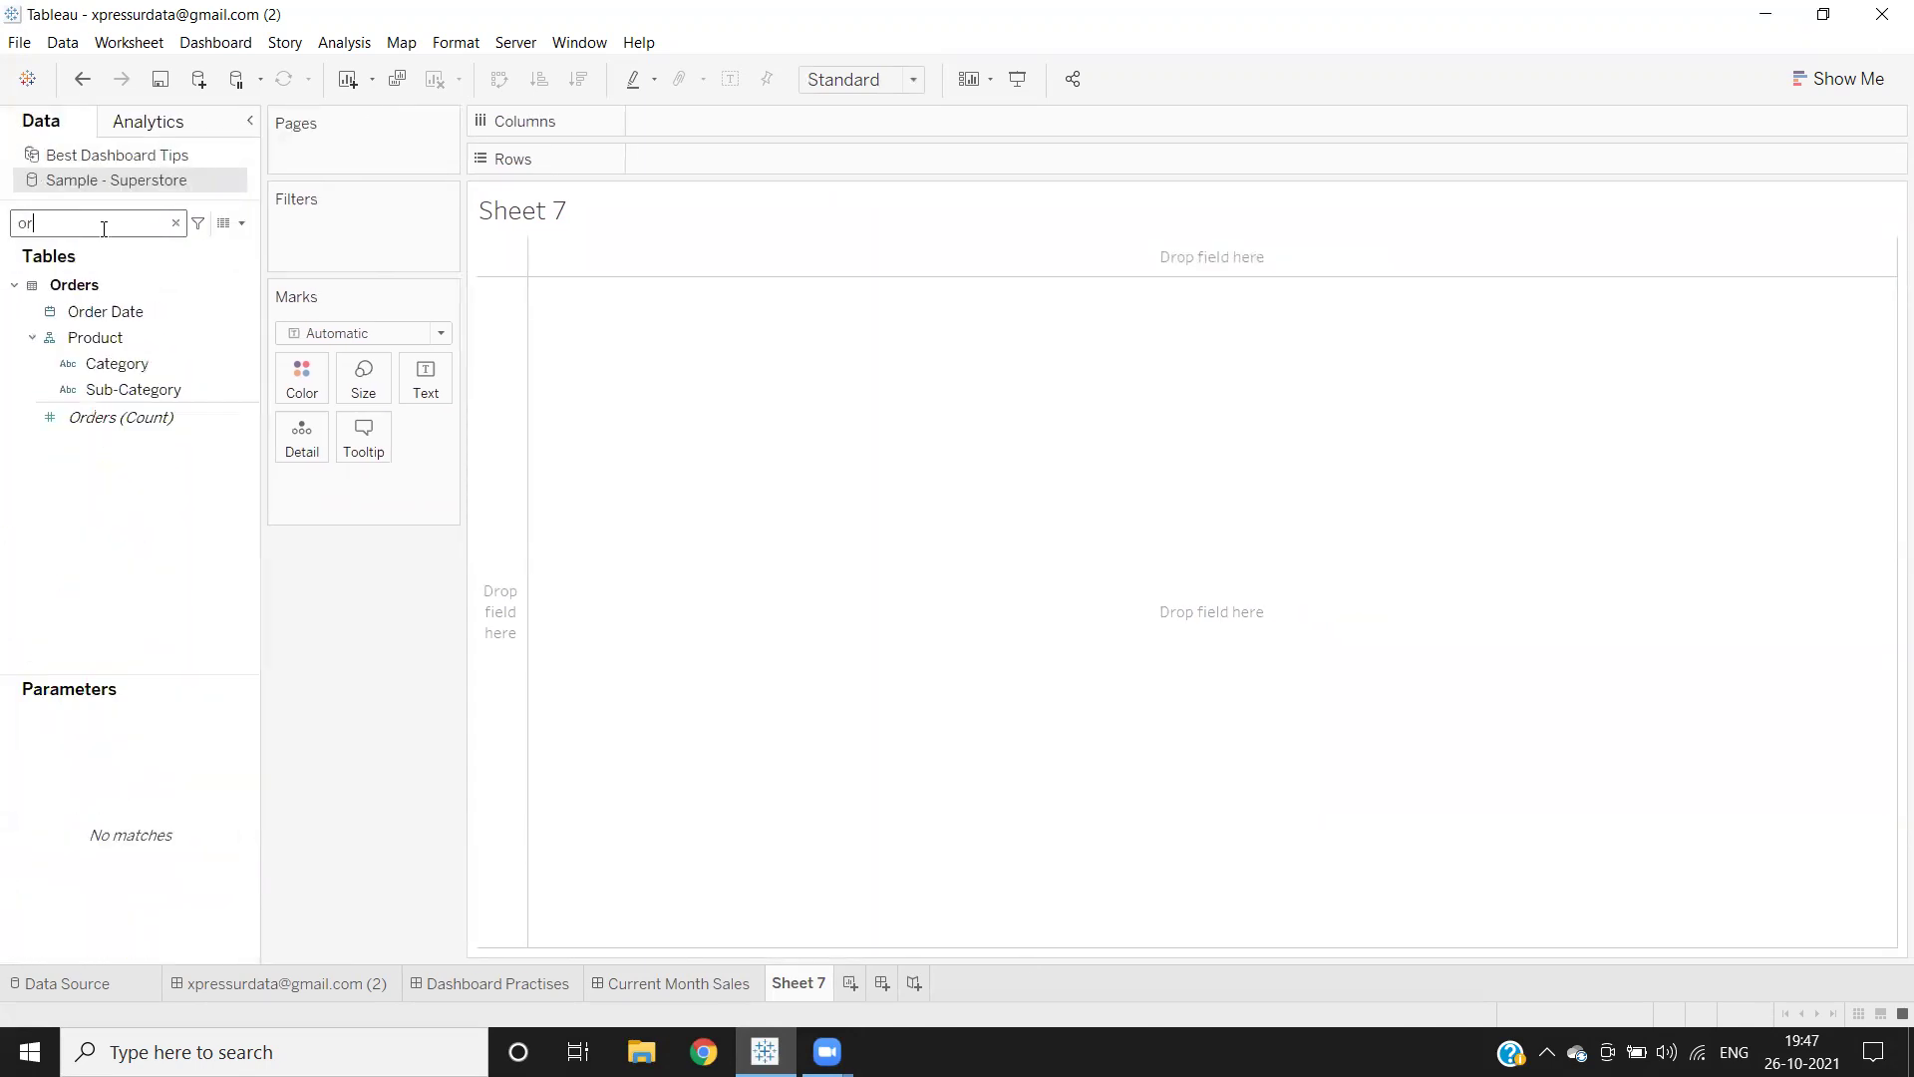
left_click_drag(104, 311, 781, 134)
left_click(785, 121)
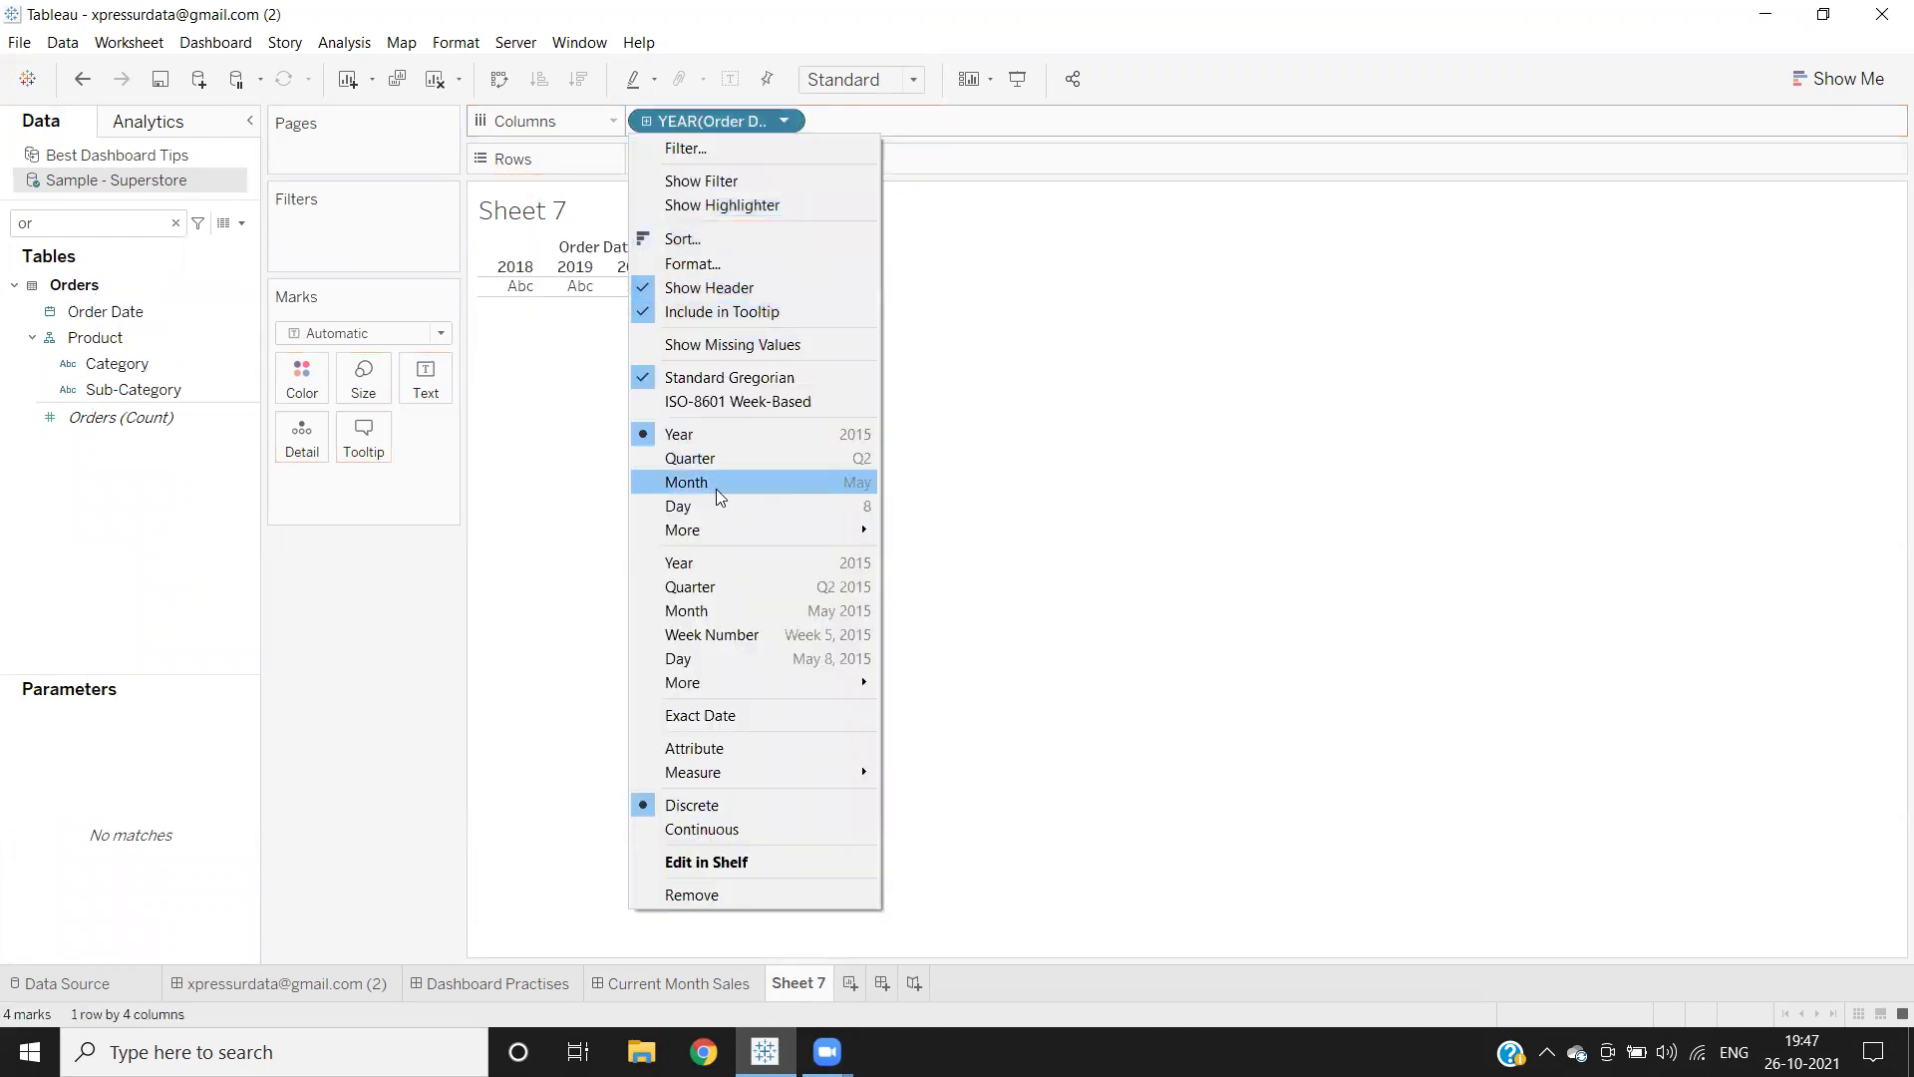
left_click(710, 477)
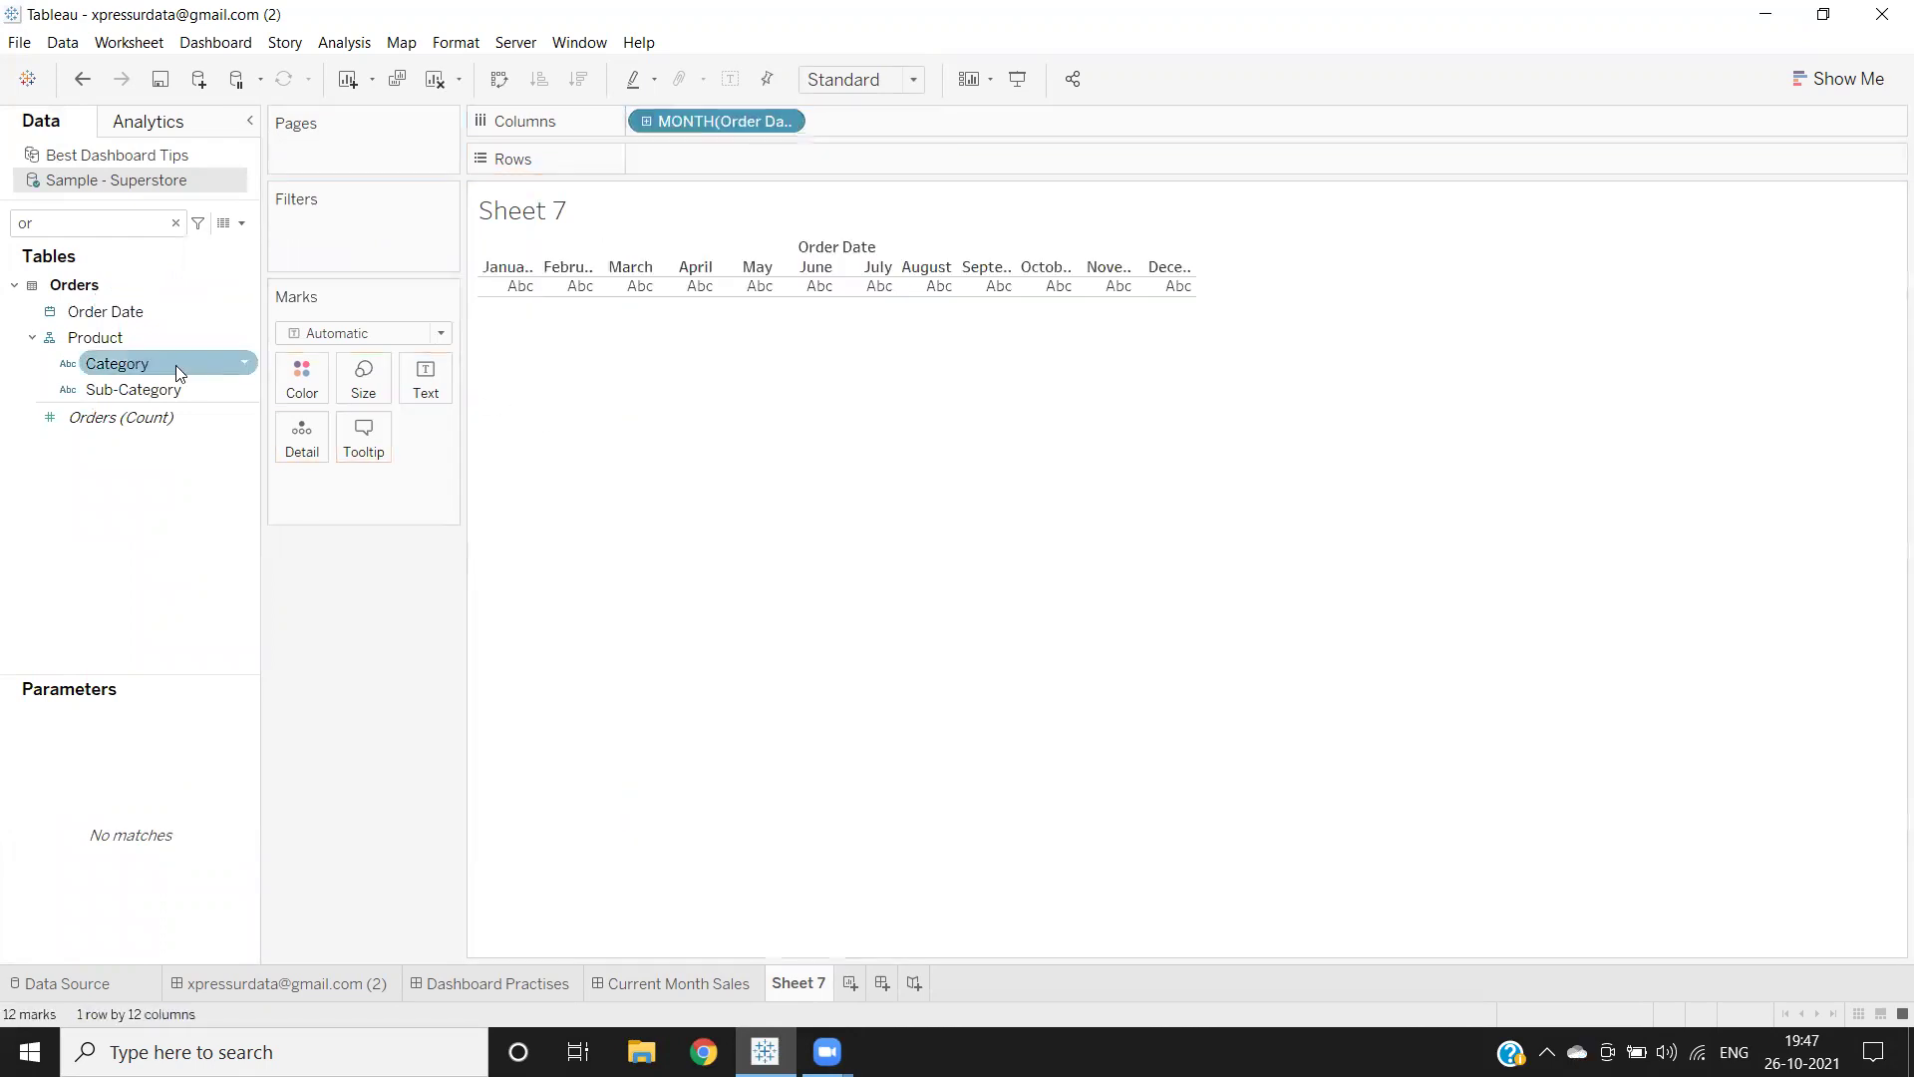
Step: Put Region on Rows and Sales on Text to fill the table
left_click(58, 221)
key("BackSpace")
key("BackSpace")
type("re")
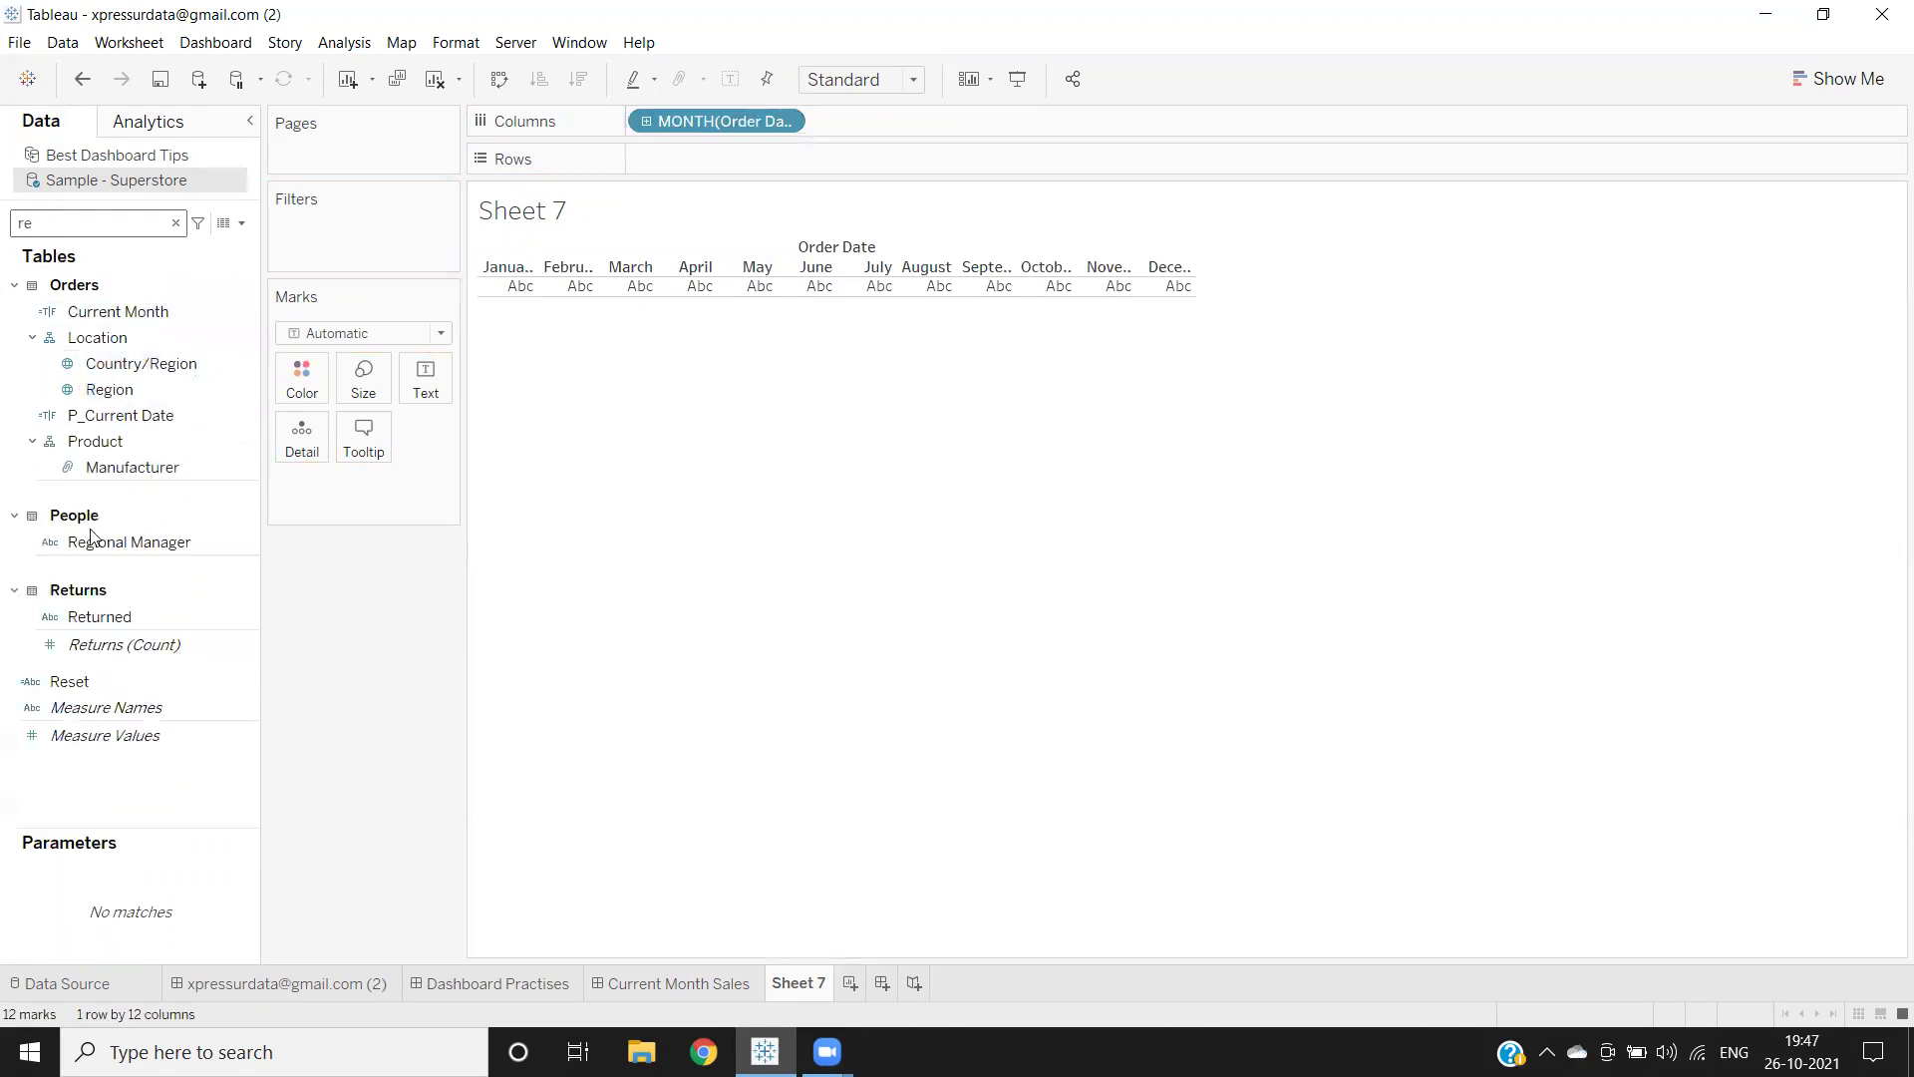
left_click(79, 684)
left_click_drag(110, 389, 745, 162)
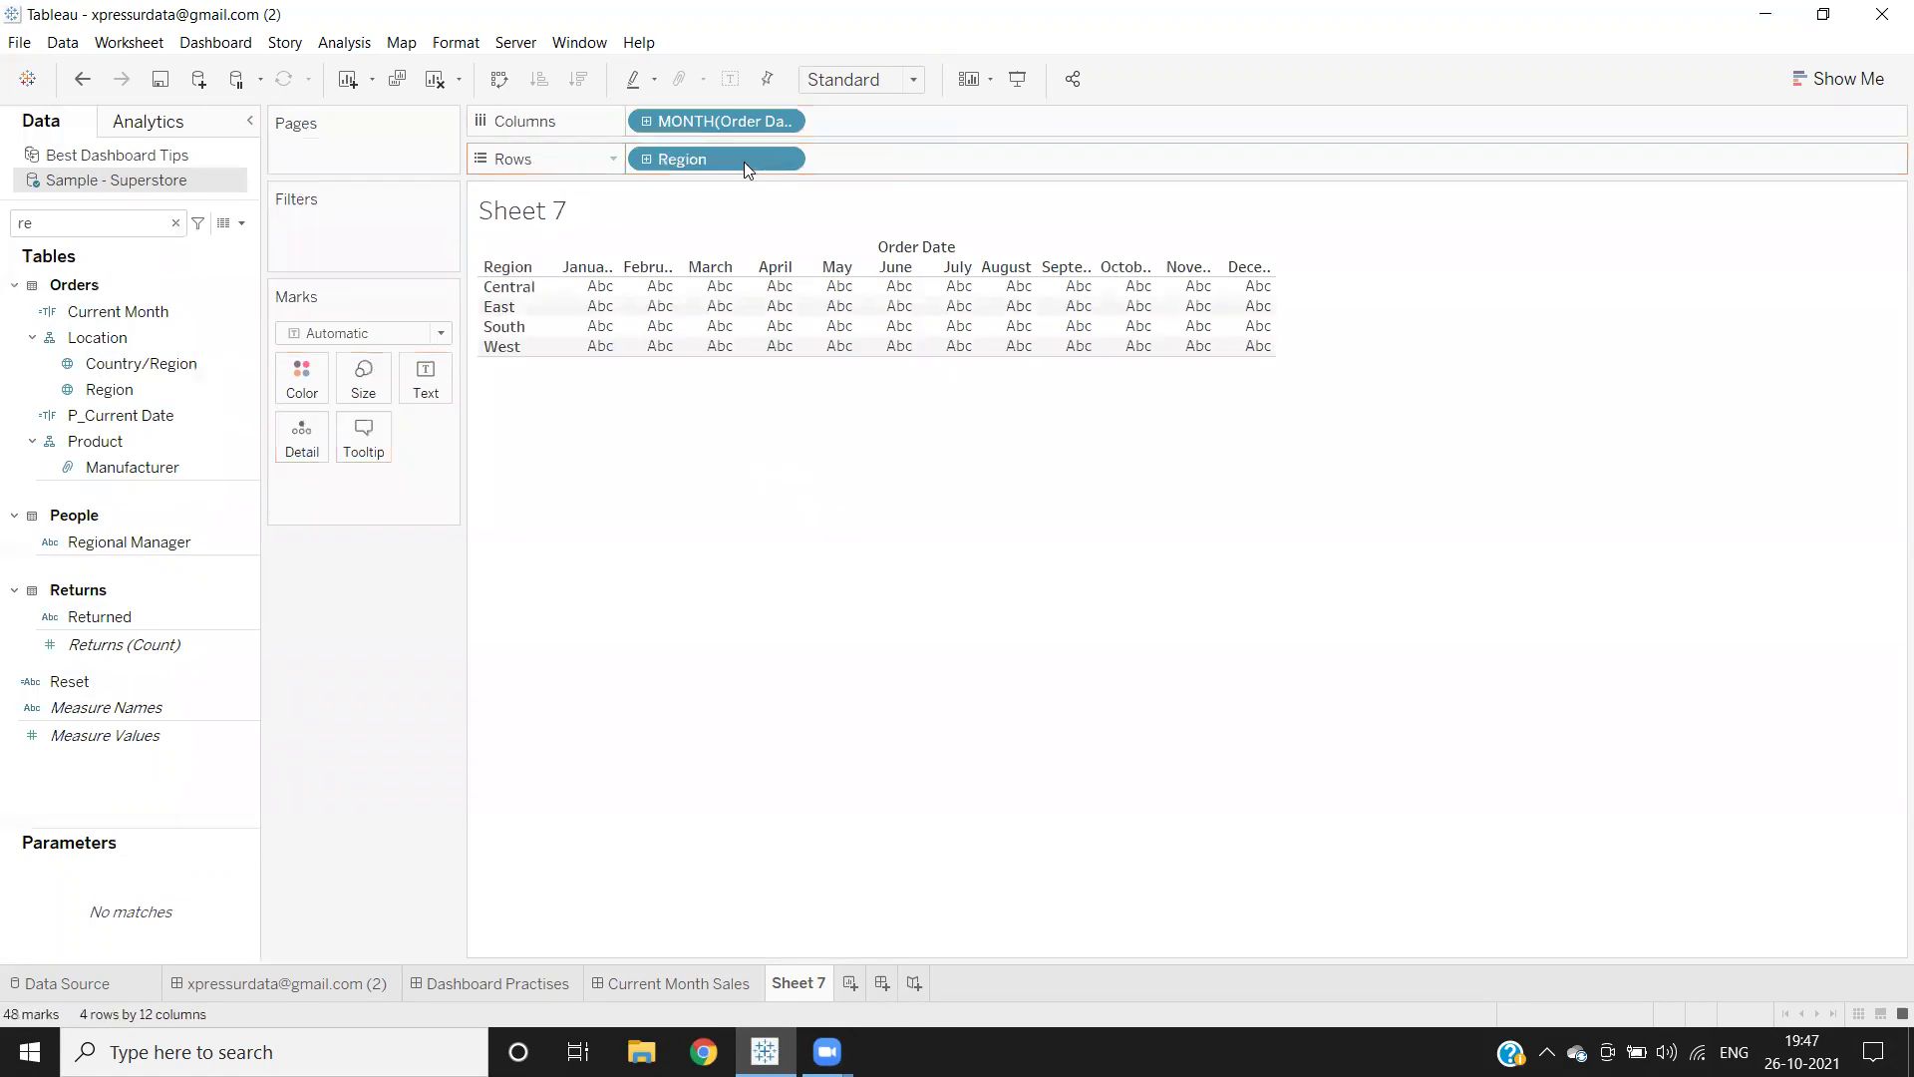
key("BackSpace")
key("BackSpace")
type("sa")
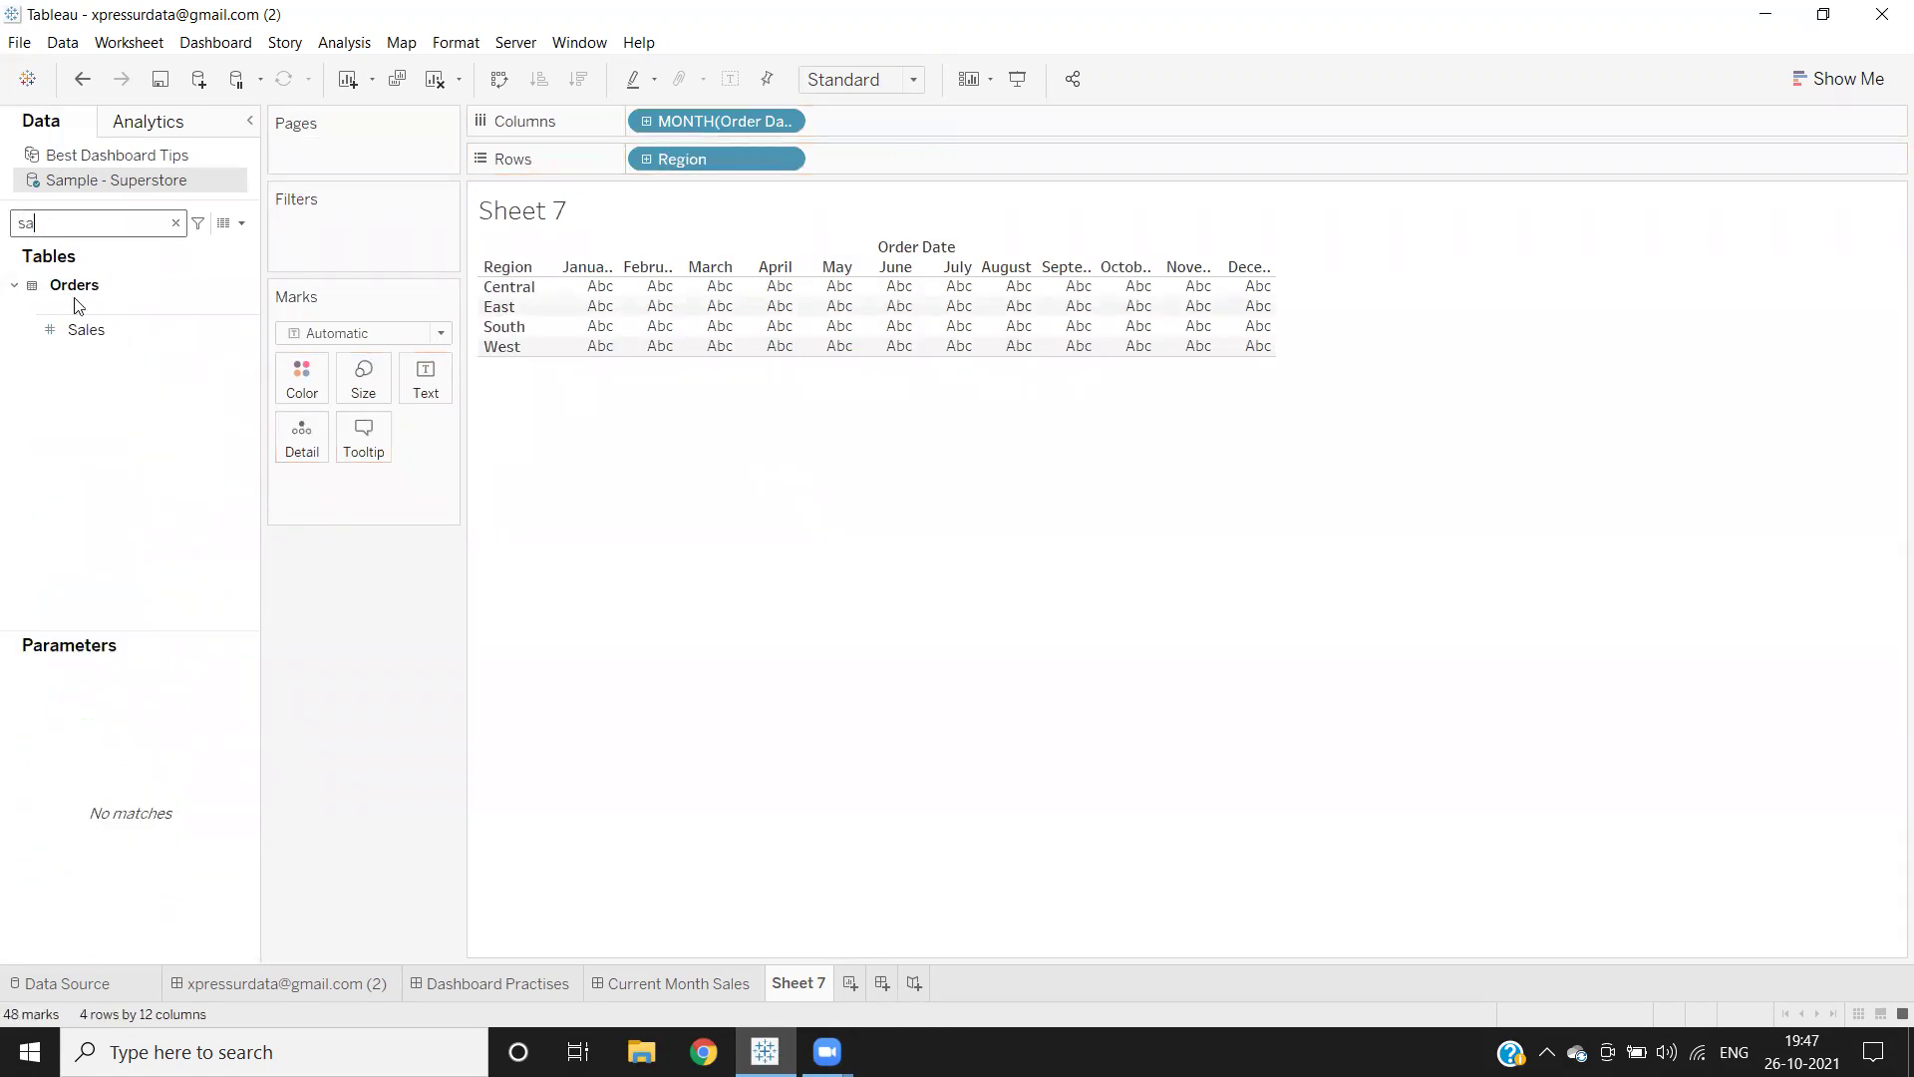
left_click_drag(86, 329, 403, 383)
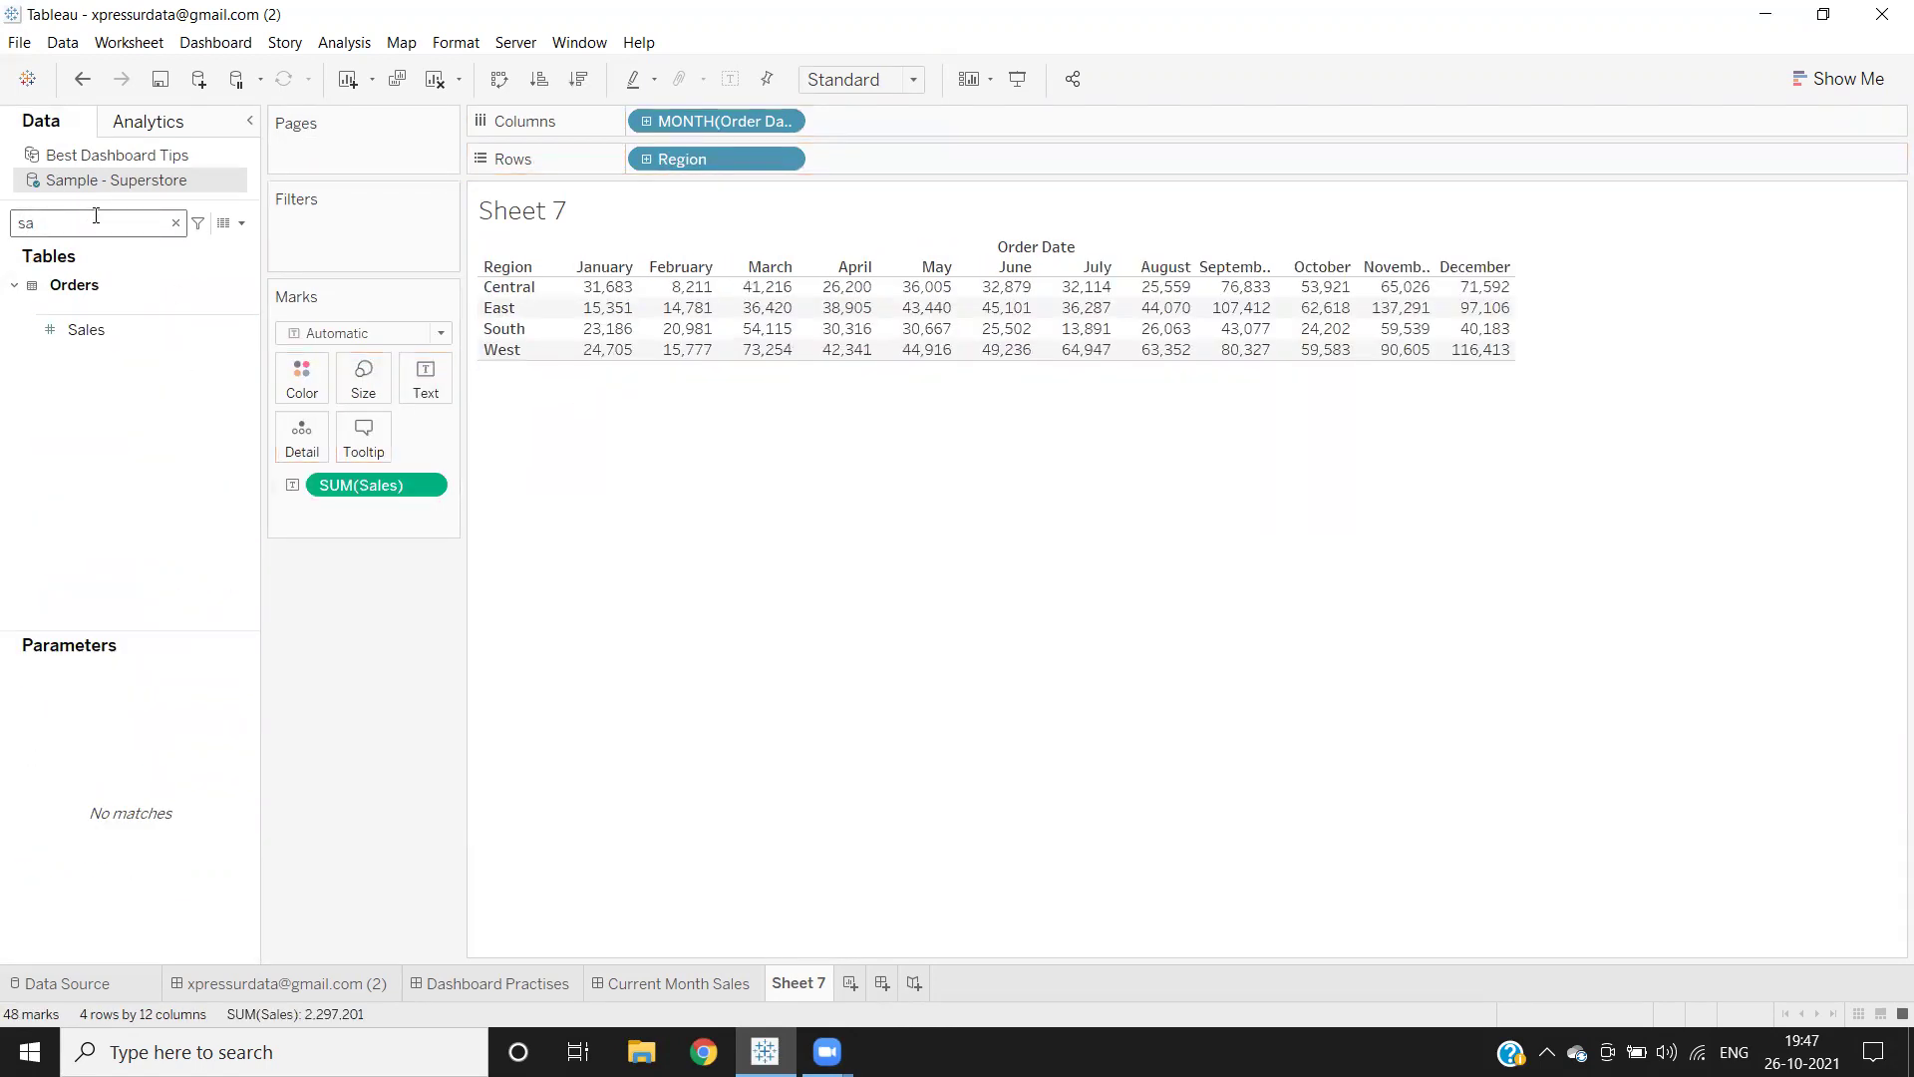
Step: Start a month filter on Order Date, then cancel it
left_click(175, 223)
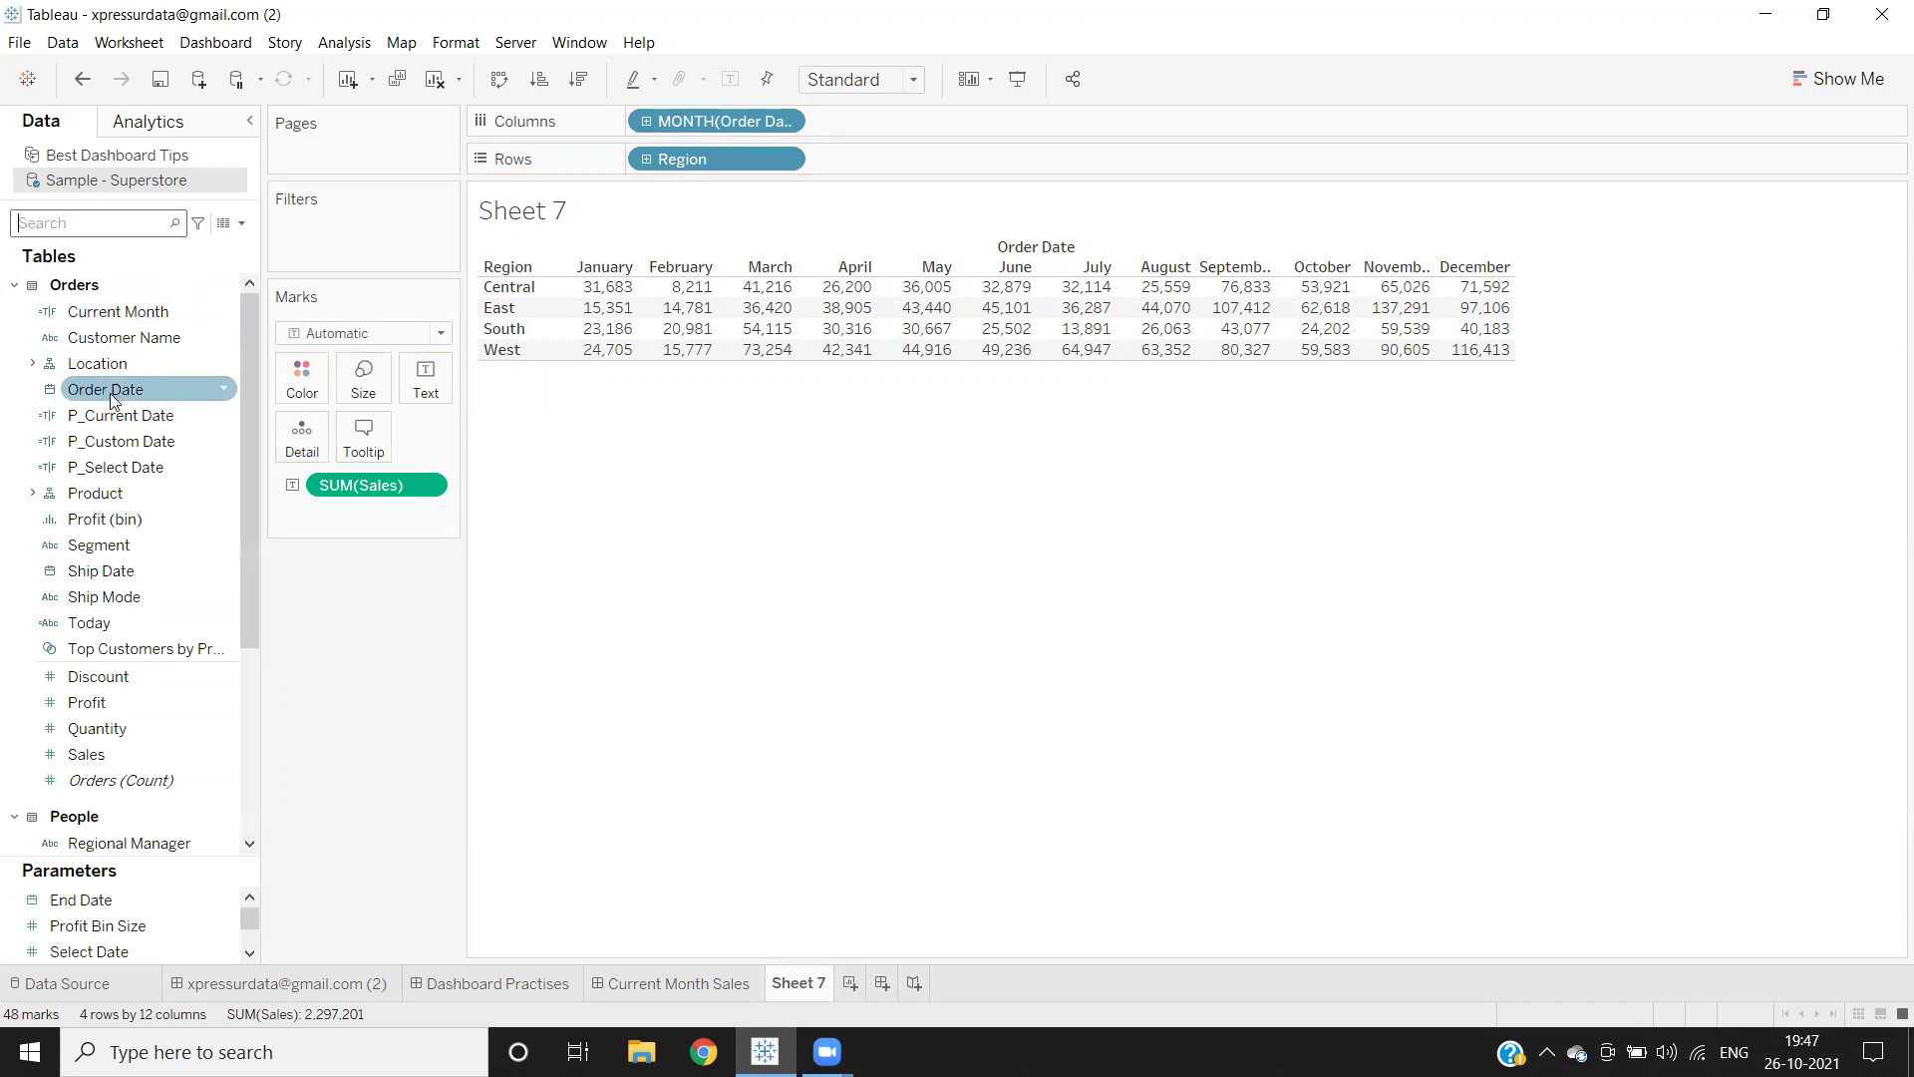
left_click_drag(112, 389, 317, 239)
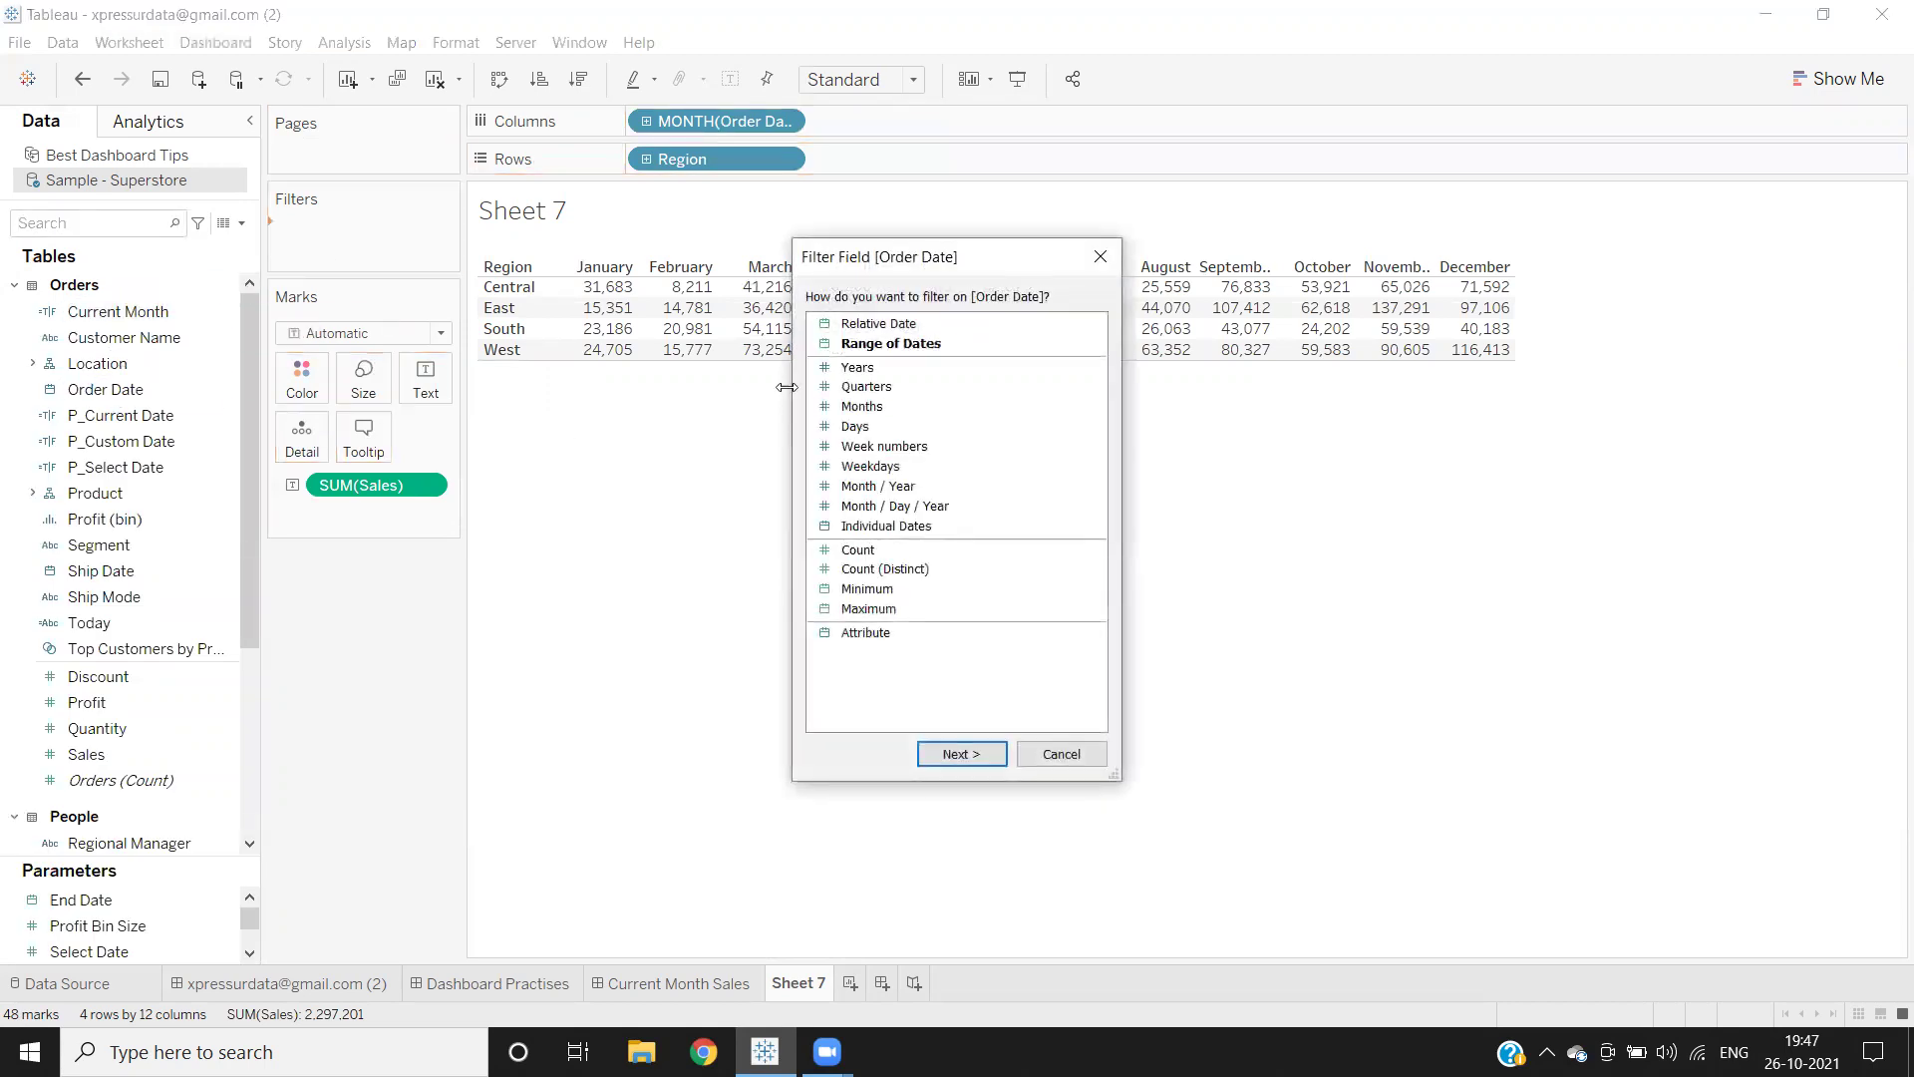
left_click(862, 406)
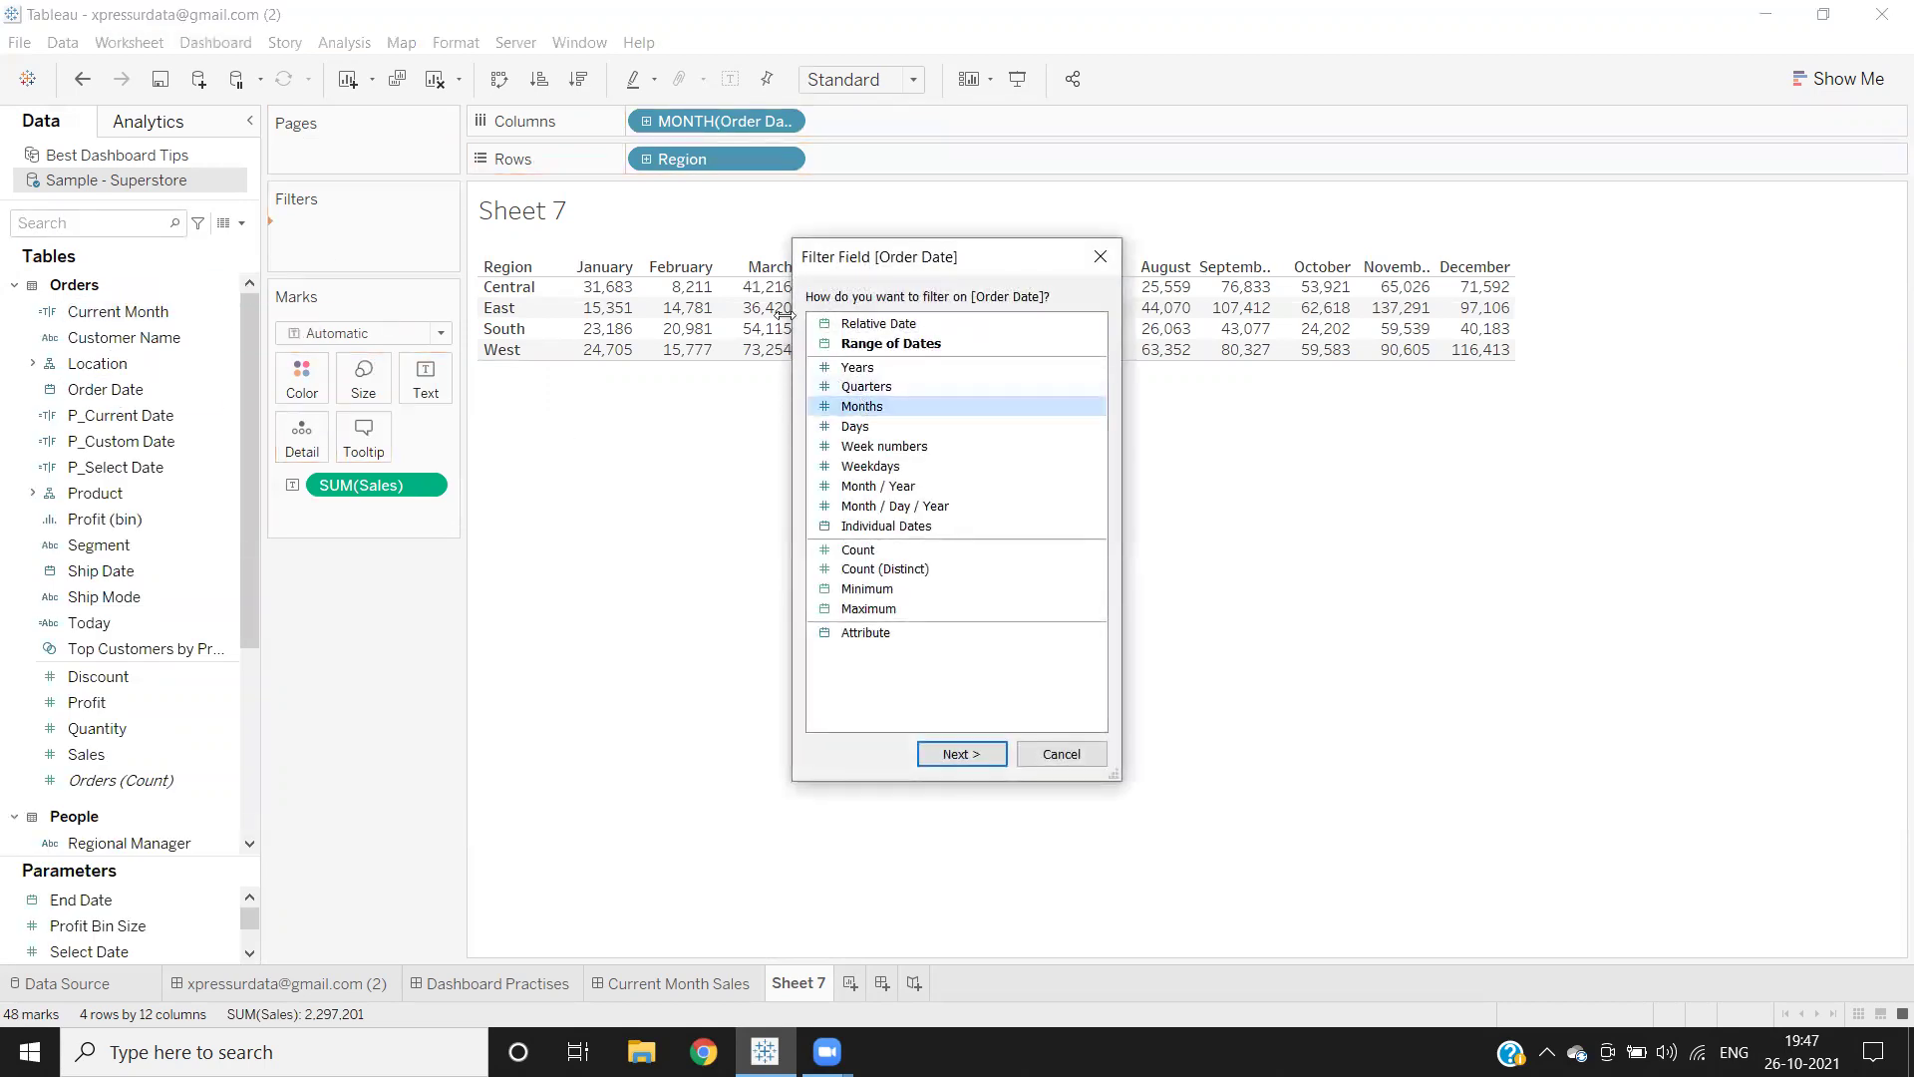
left_click(983, 753)
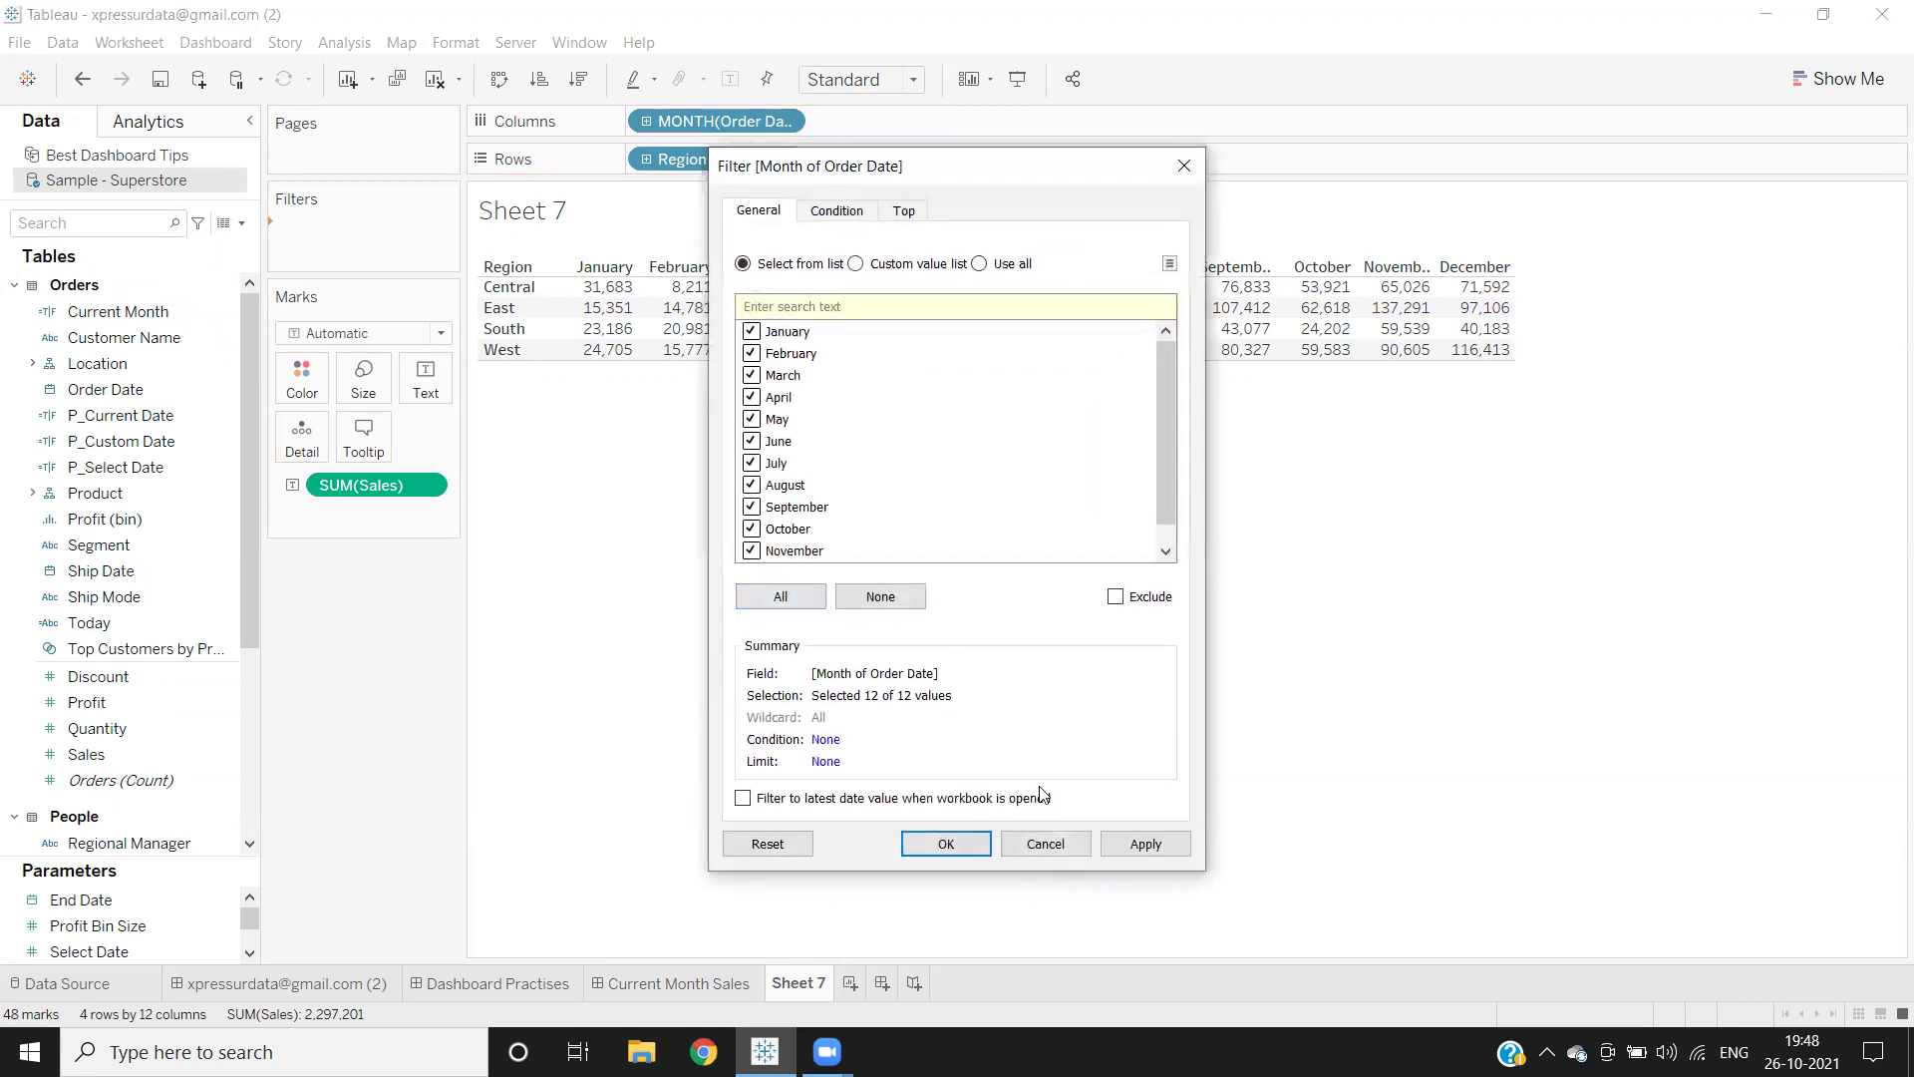
left_click(1050, 850)
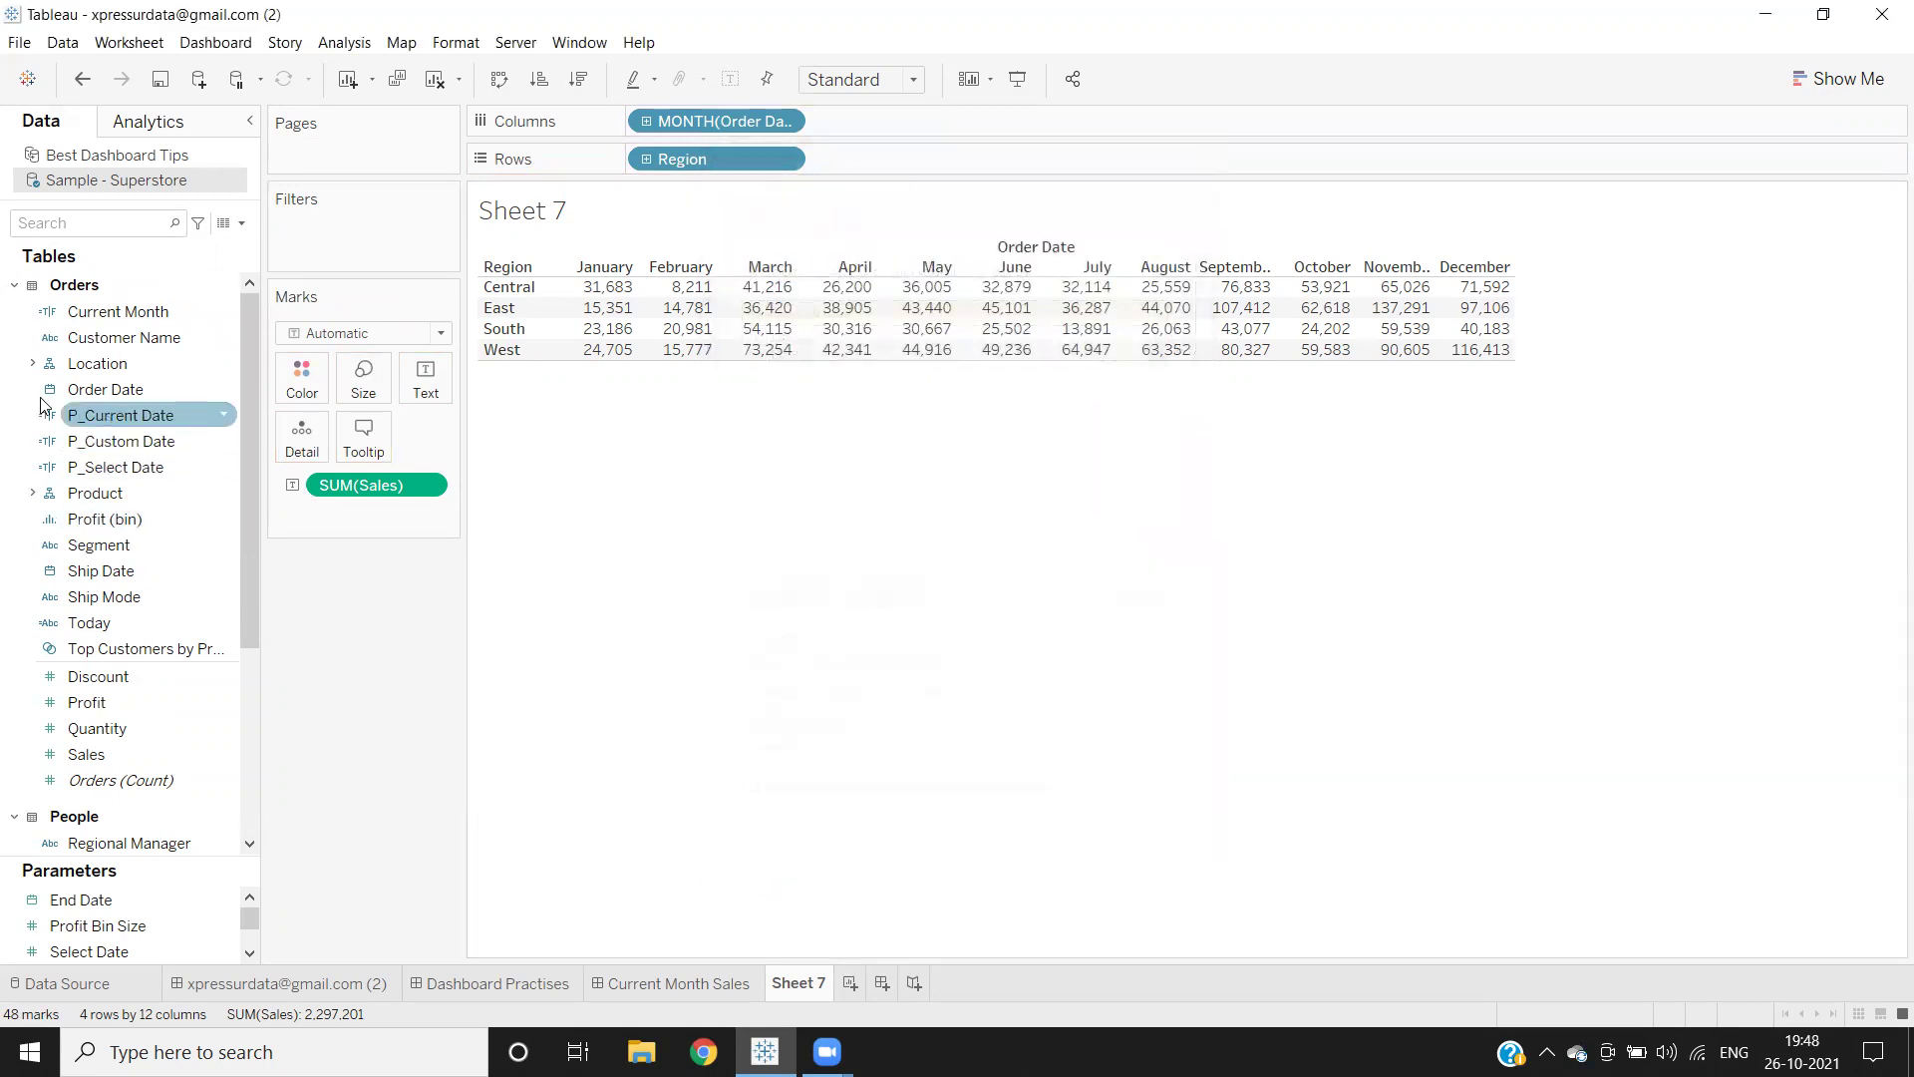
Step: Filter Order Date by year, keeping only 2021
left_click_drag(97, 390, 311, 244)
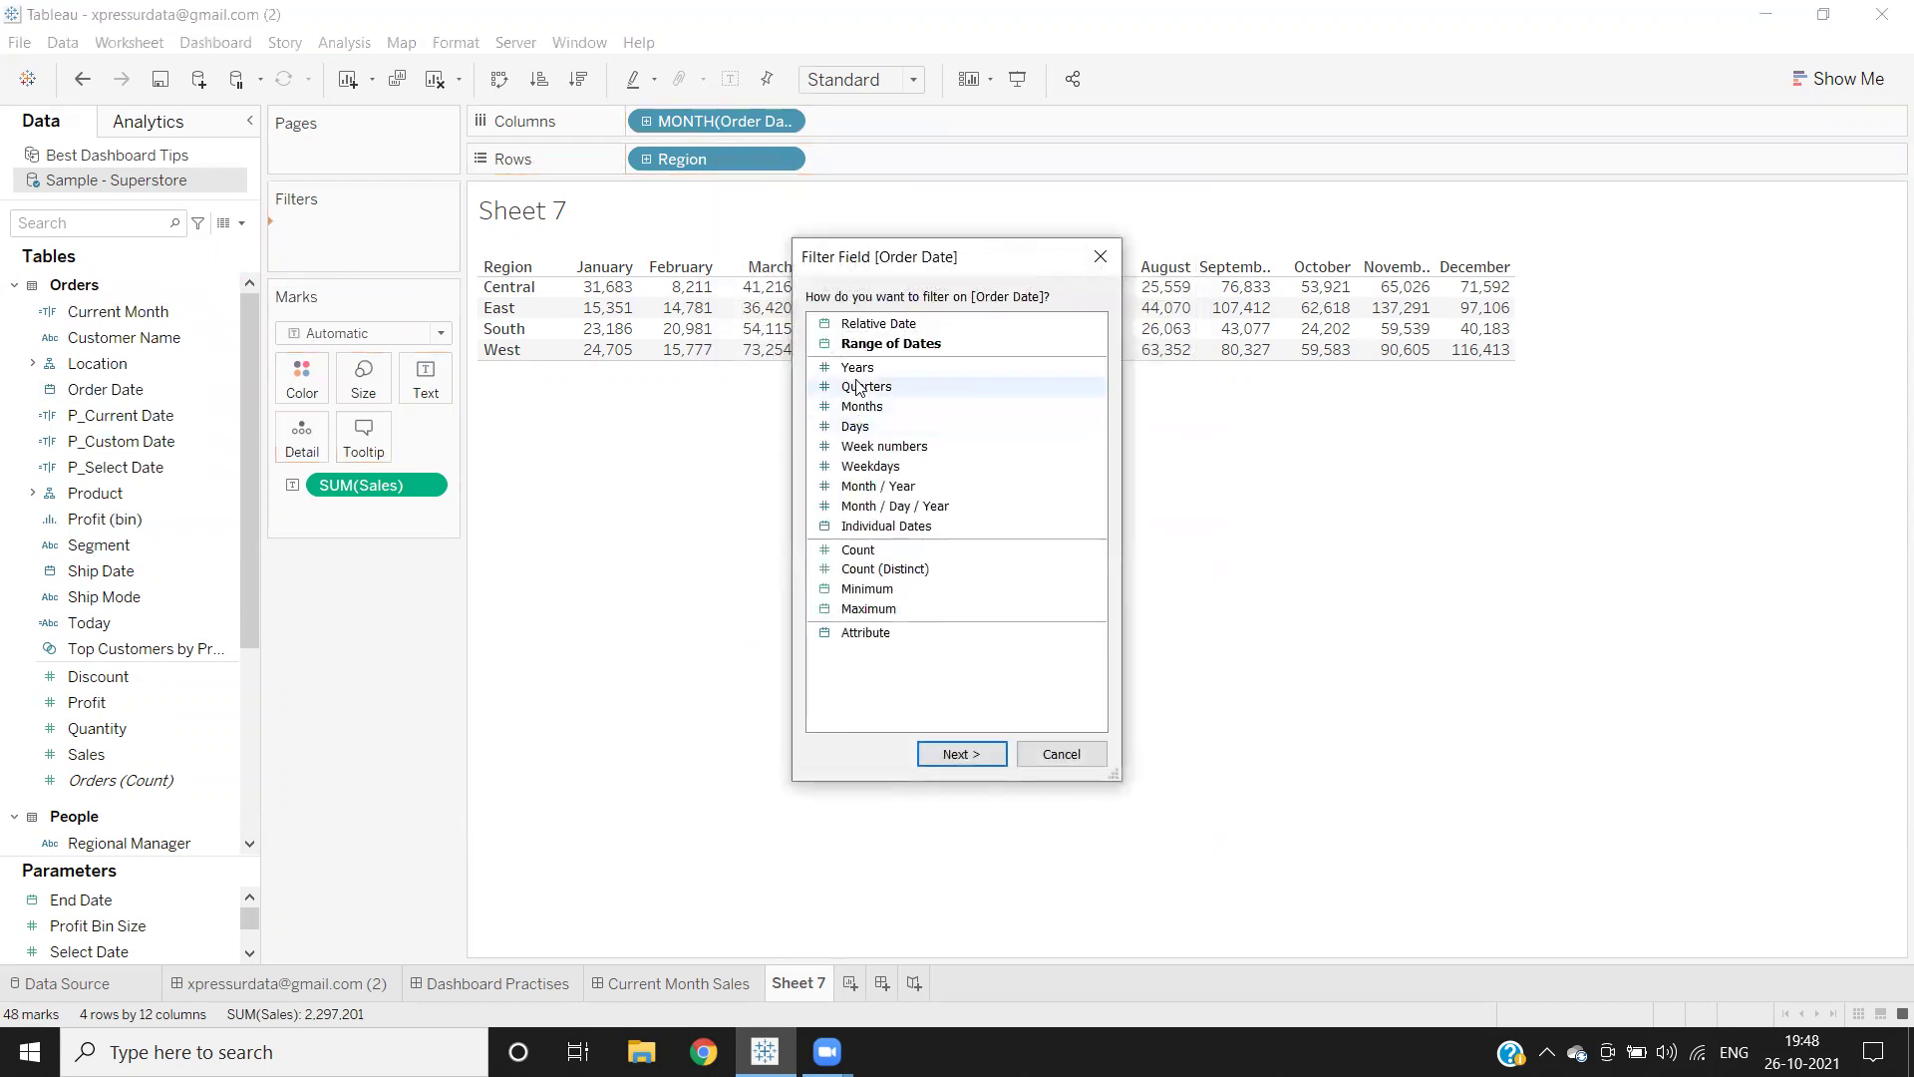
left_click(960, 754)
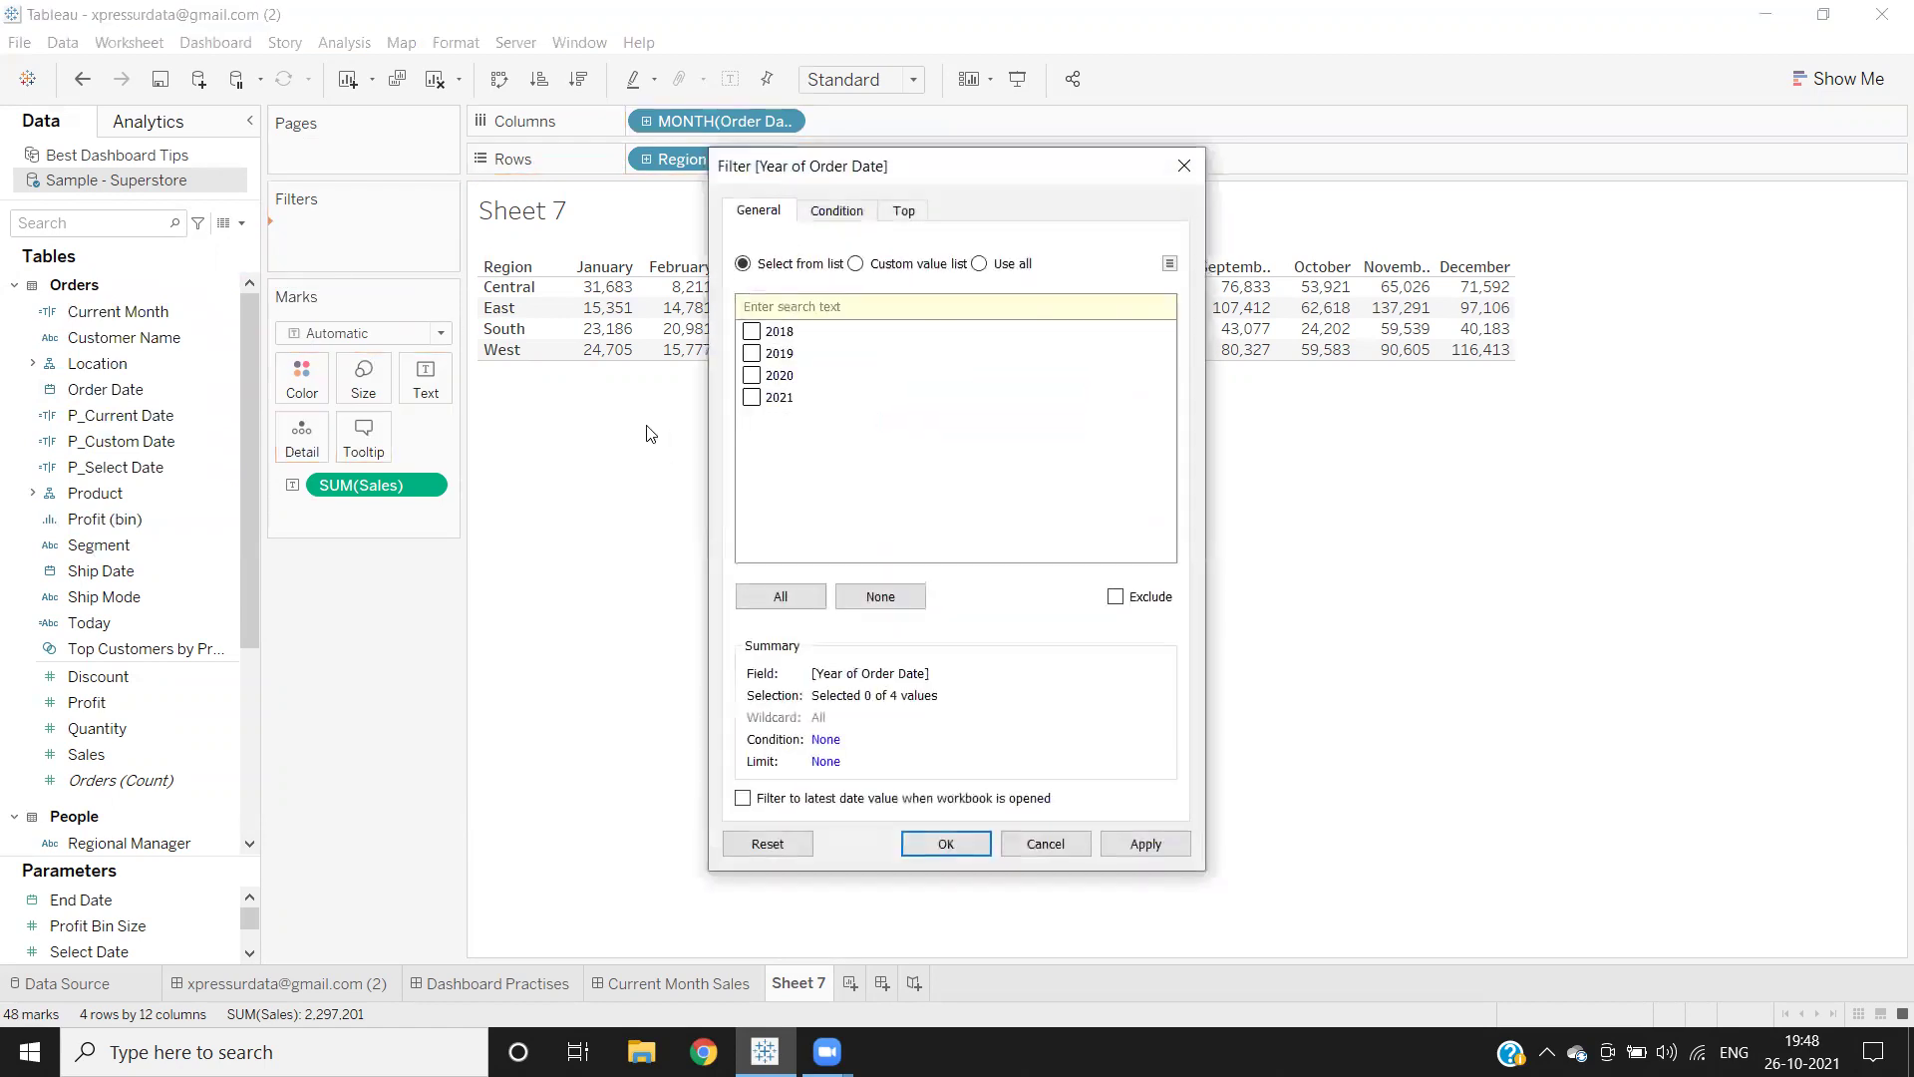
left_click(752, 397)
left_click(1148, 843)
left_click(947, 845)
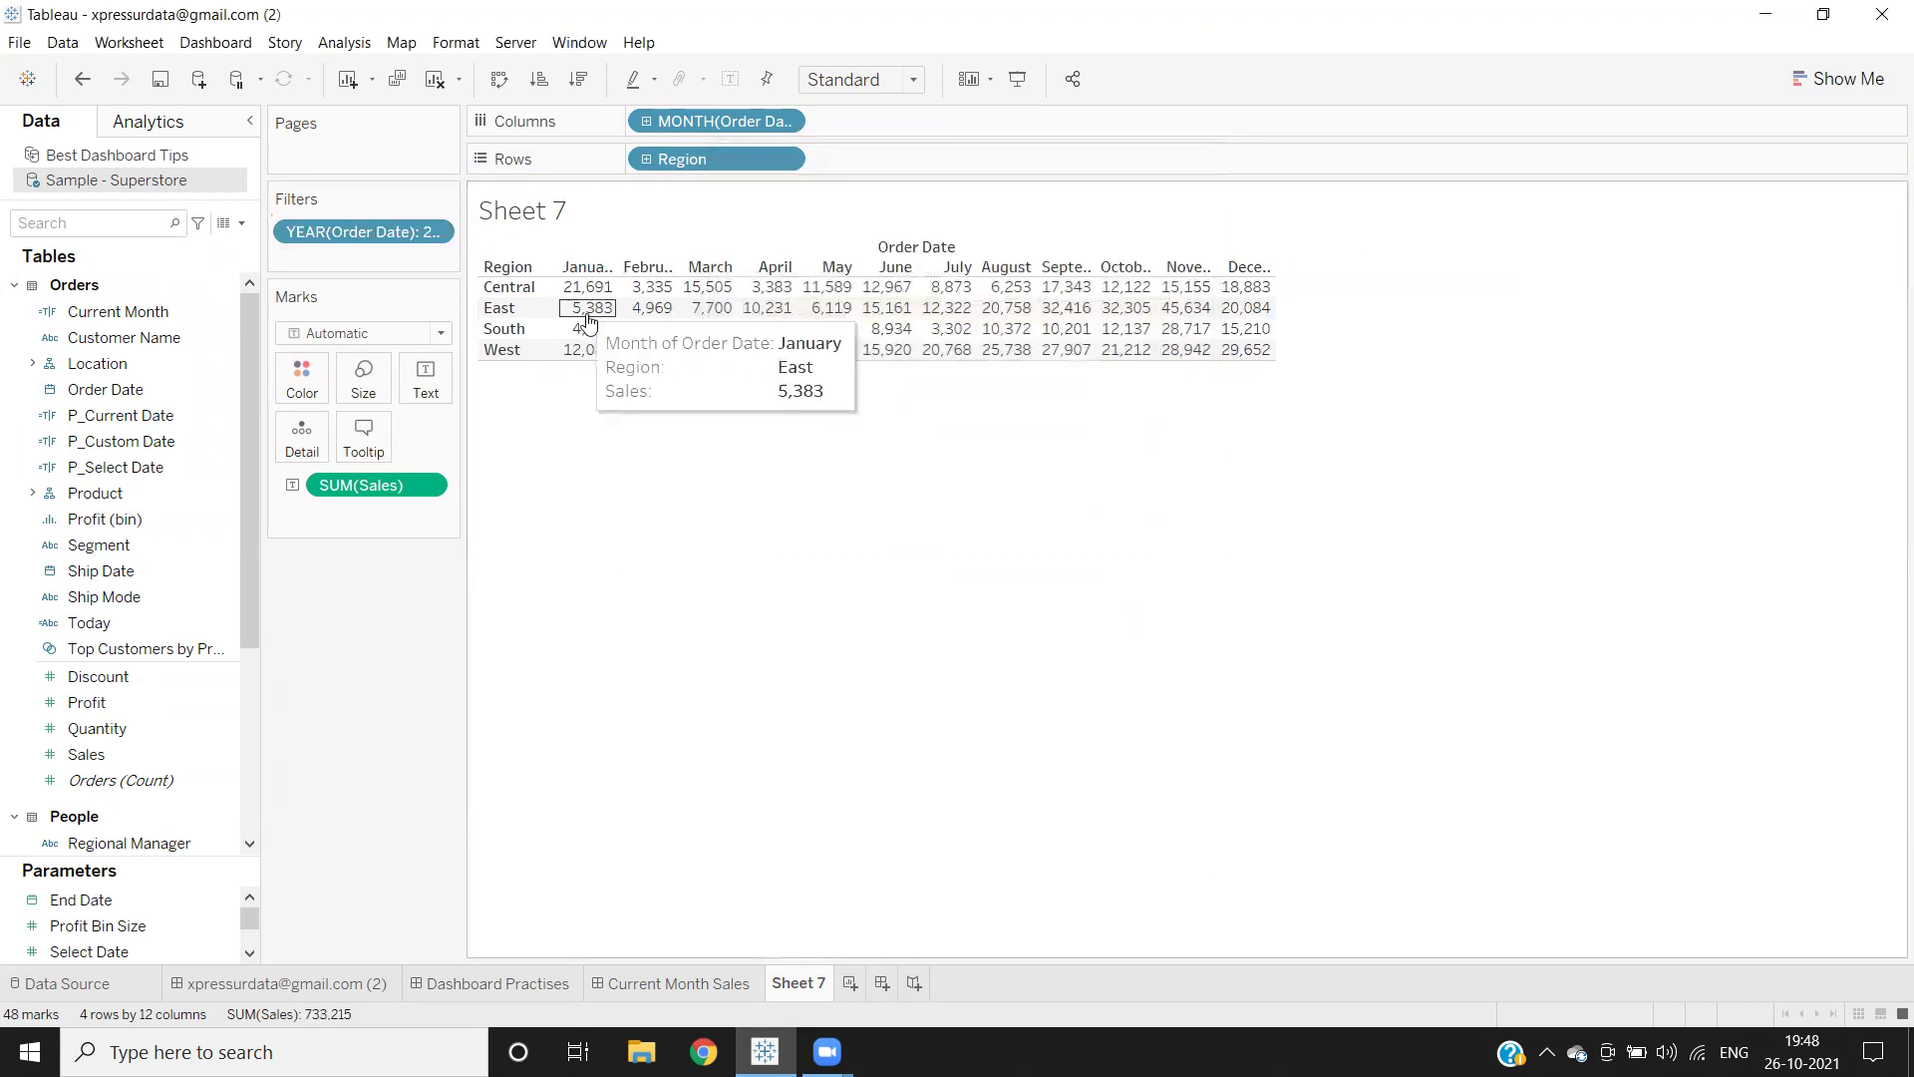
Step: Create a calculated field named 'Current Month Sales' with a TODAY() formula
left_click(242, 222)
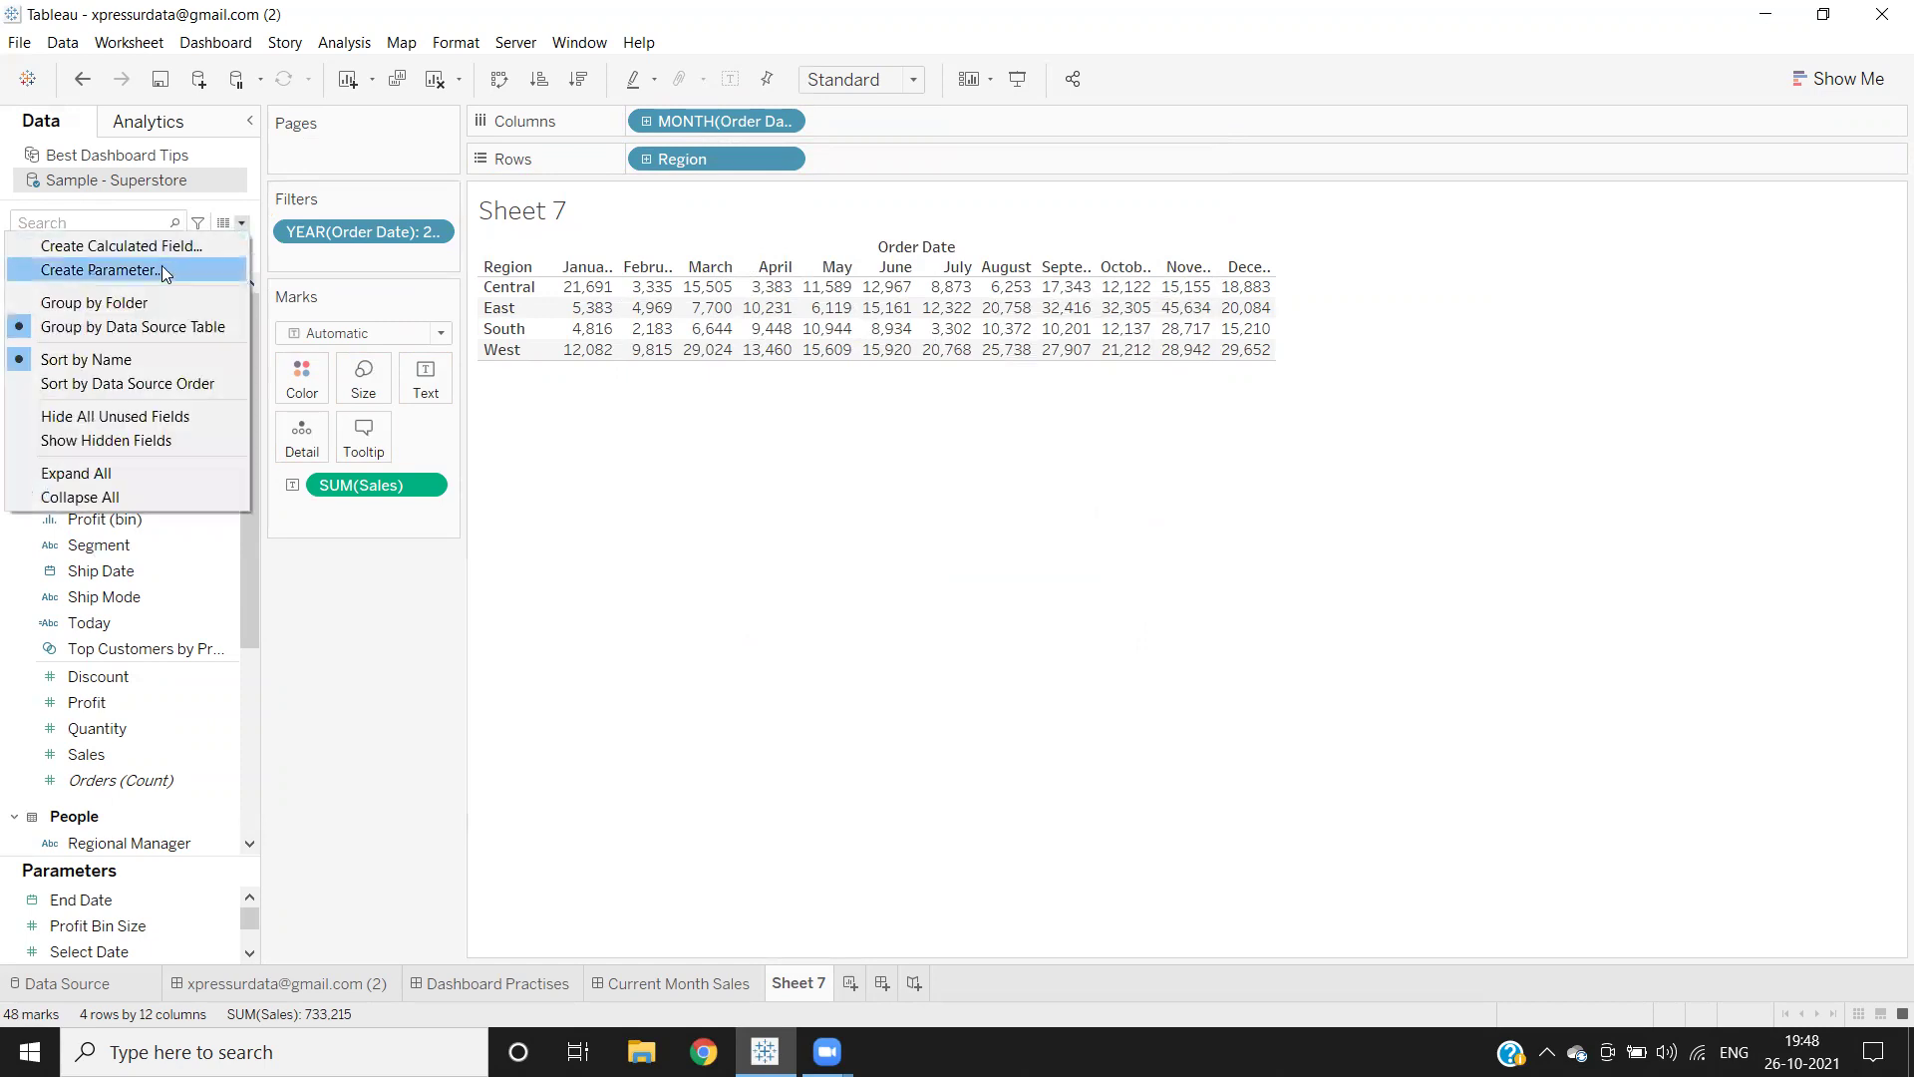
left_click(165, 245)
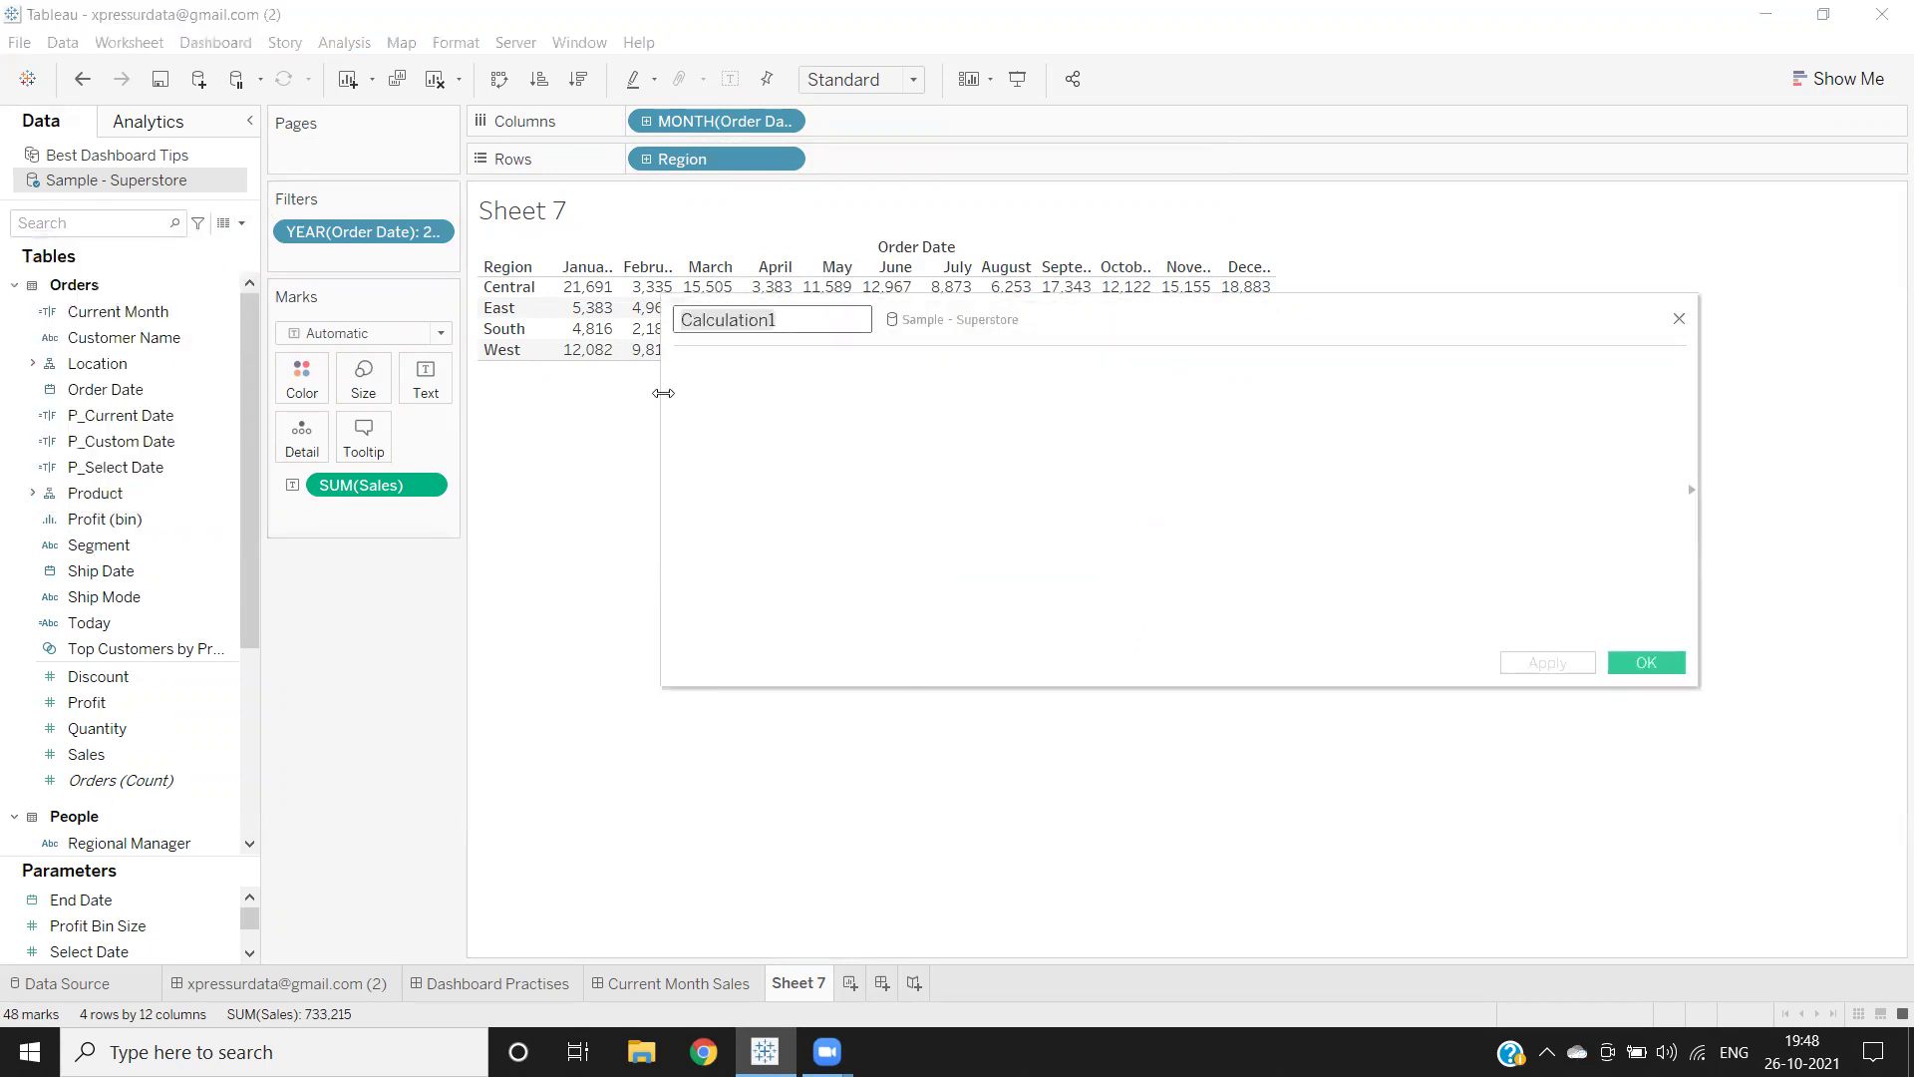
key("BackSpace")
type("Current ")
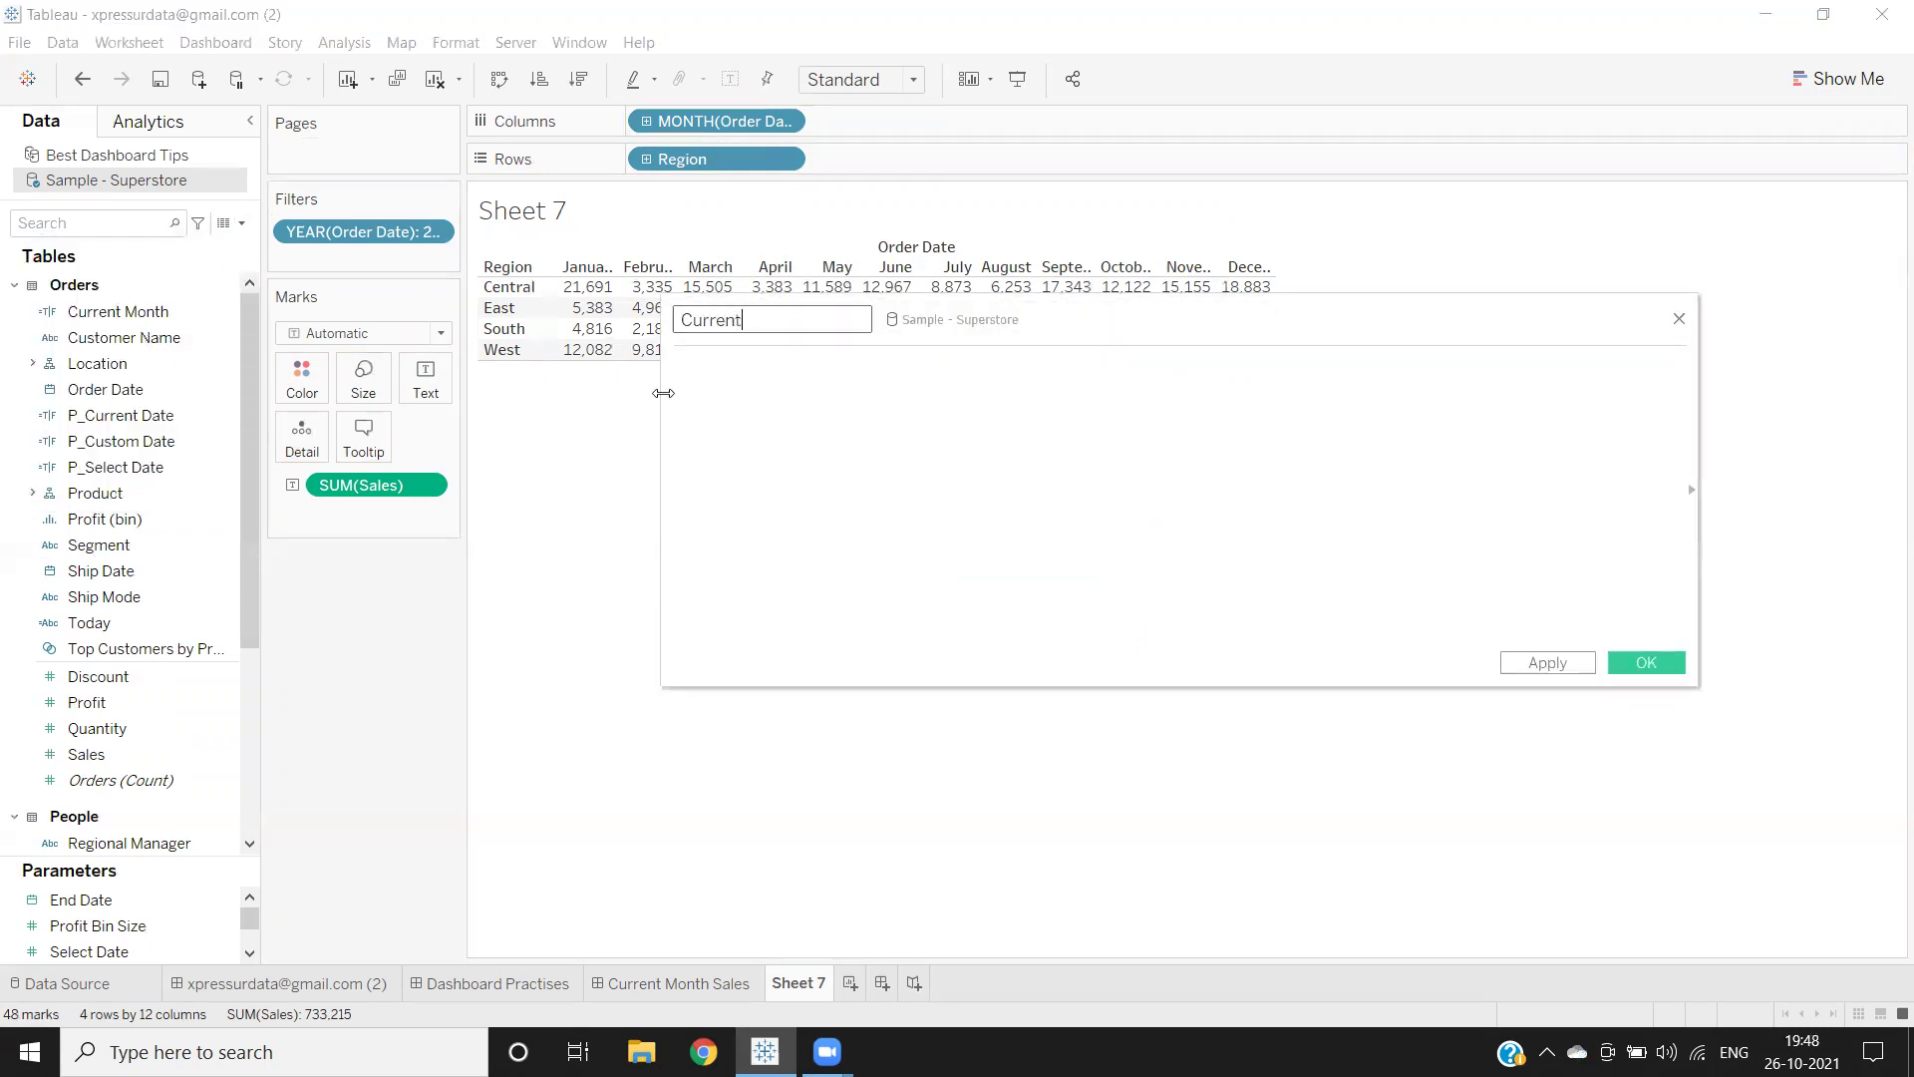
type("Month Sales")
left_click(702, 403)
left_click_drag(1227, 318, 1343, 404)
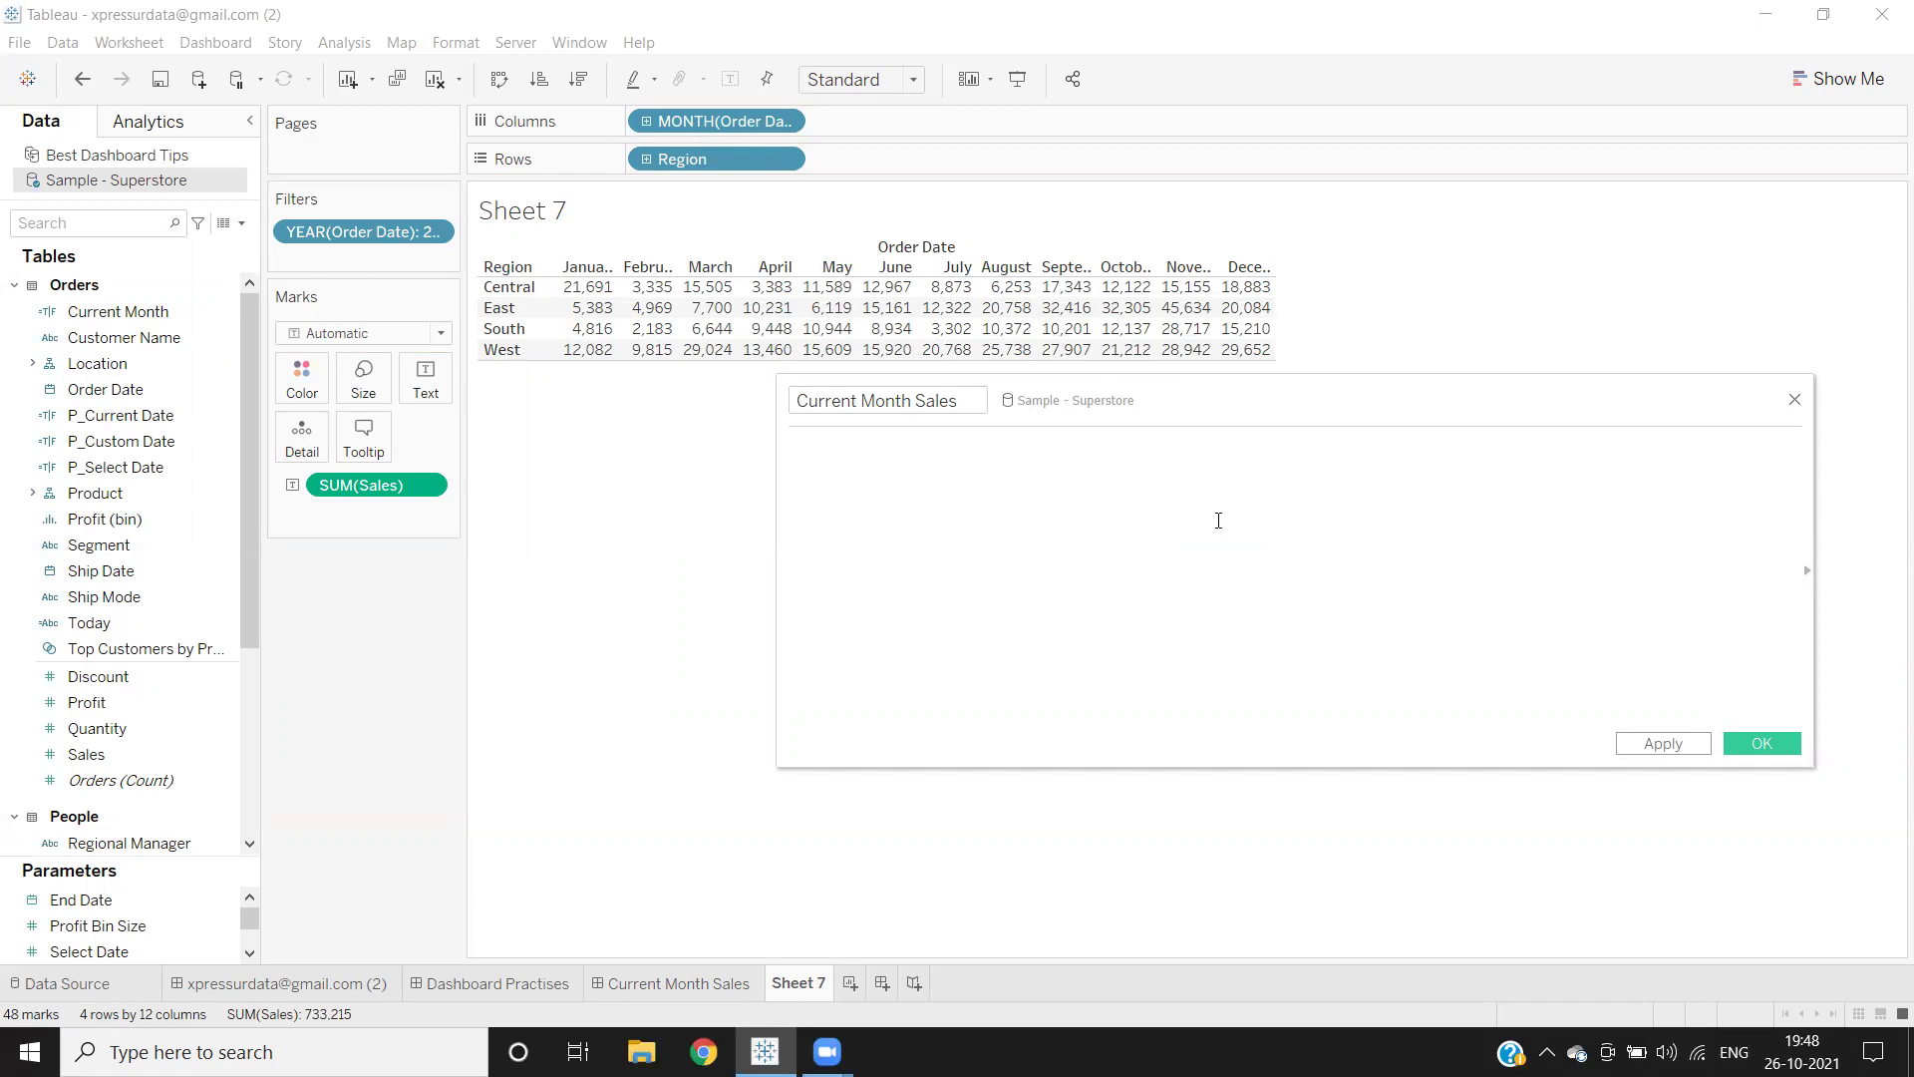
type("toda")
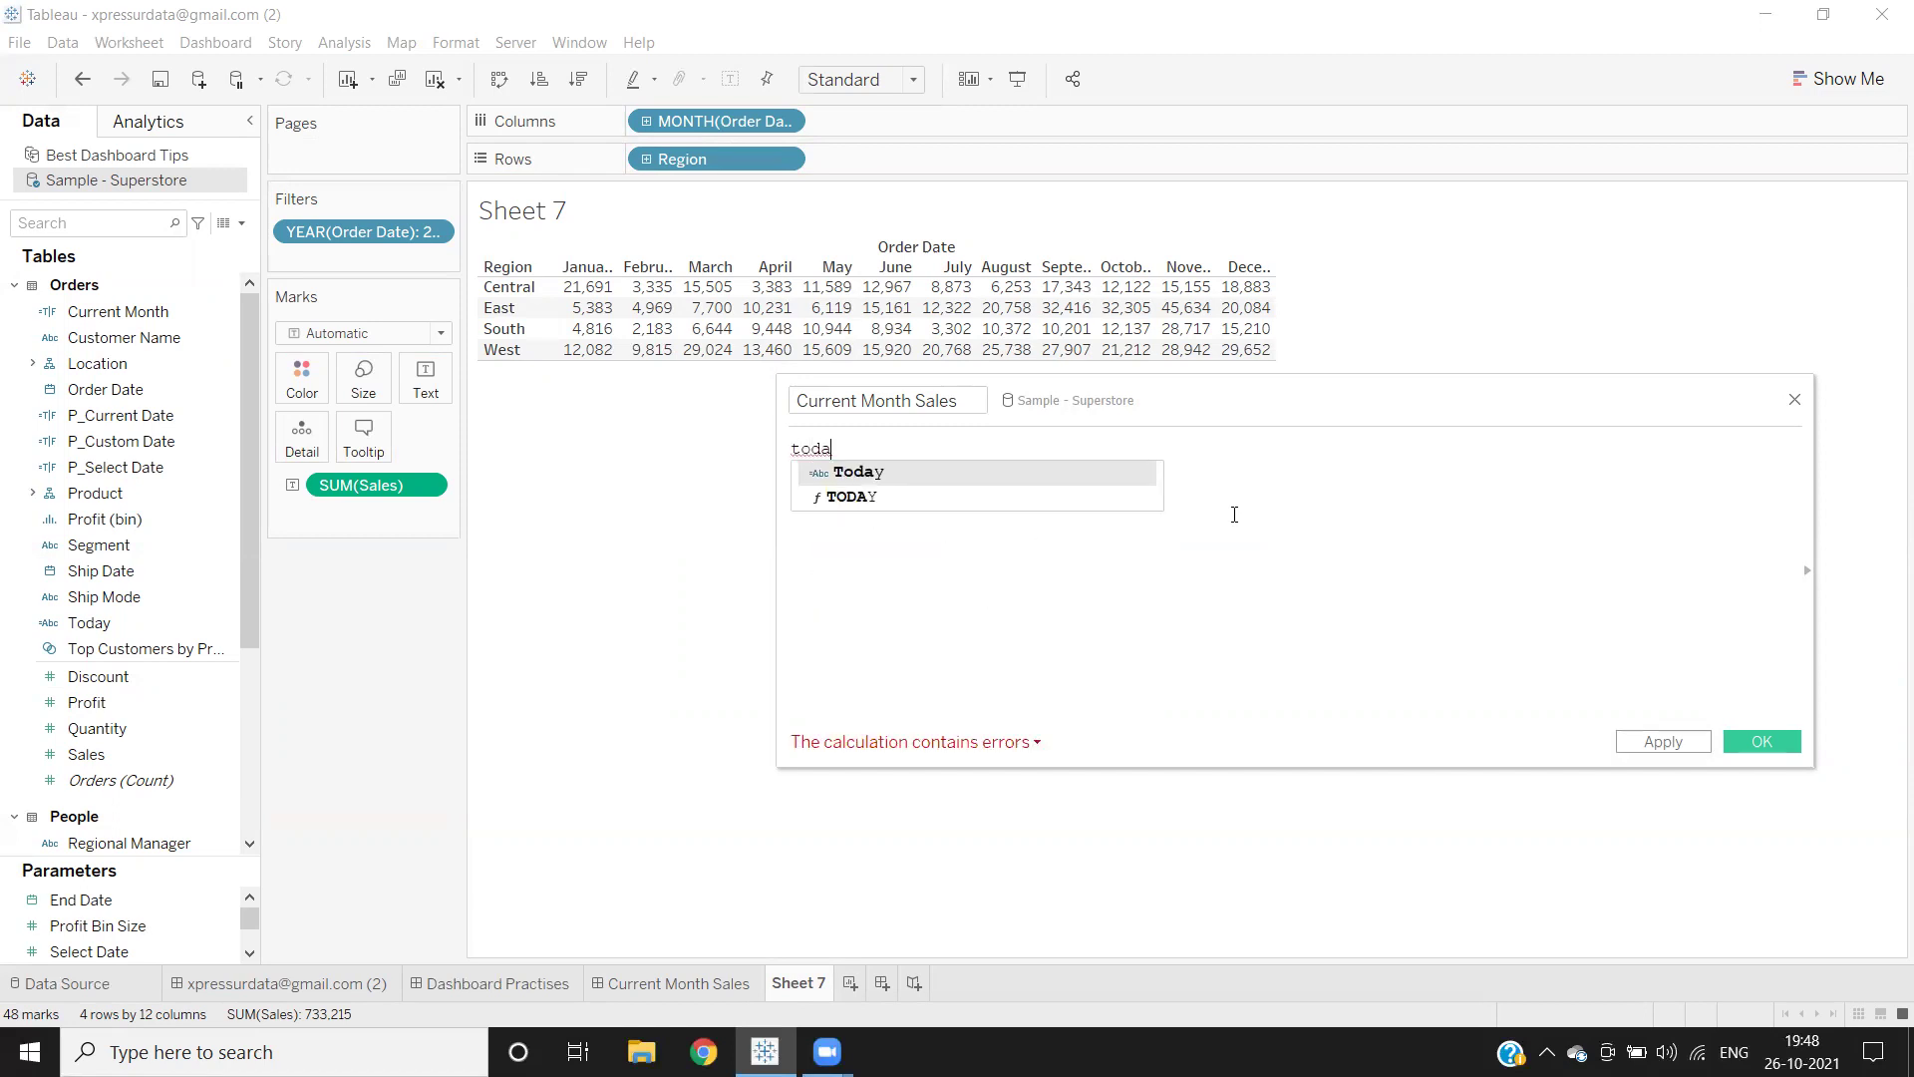
key("Down")
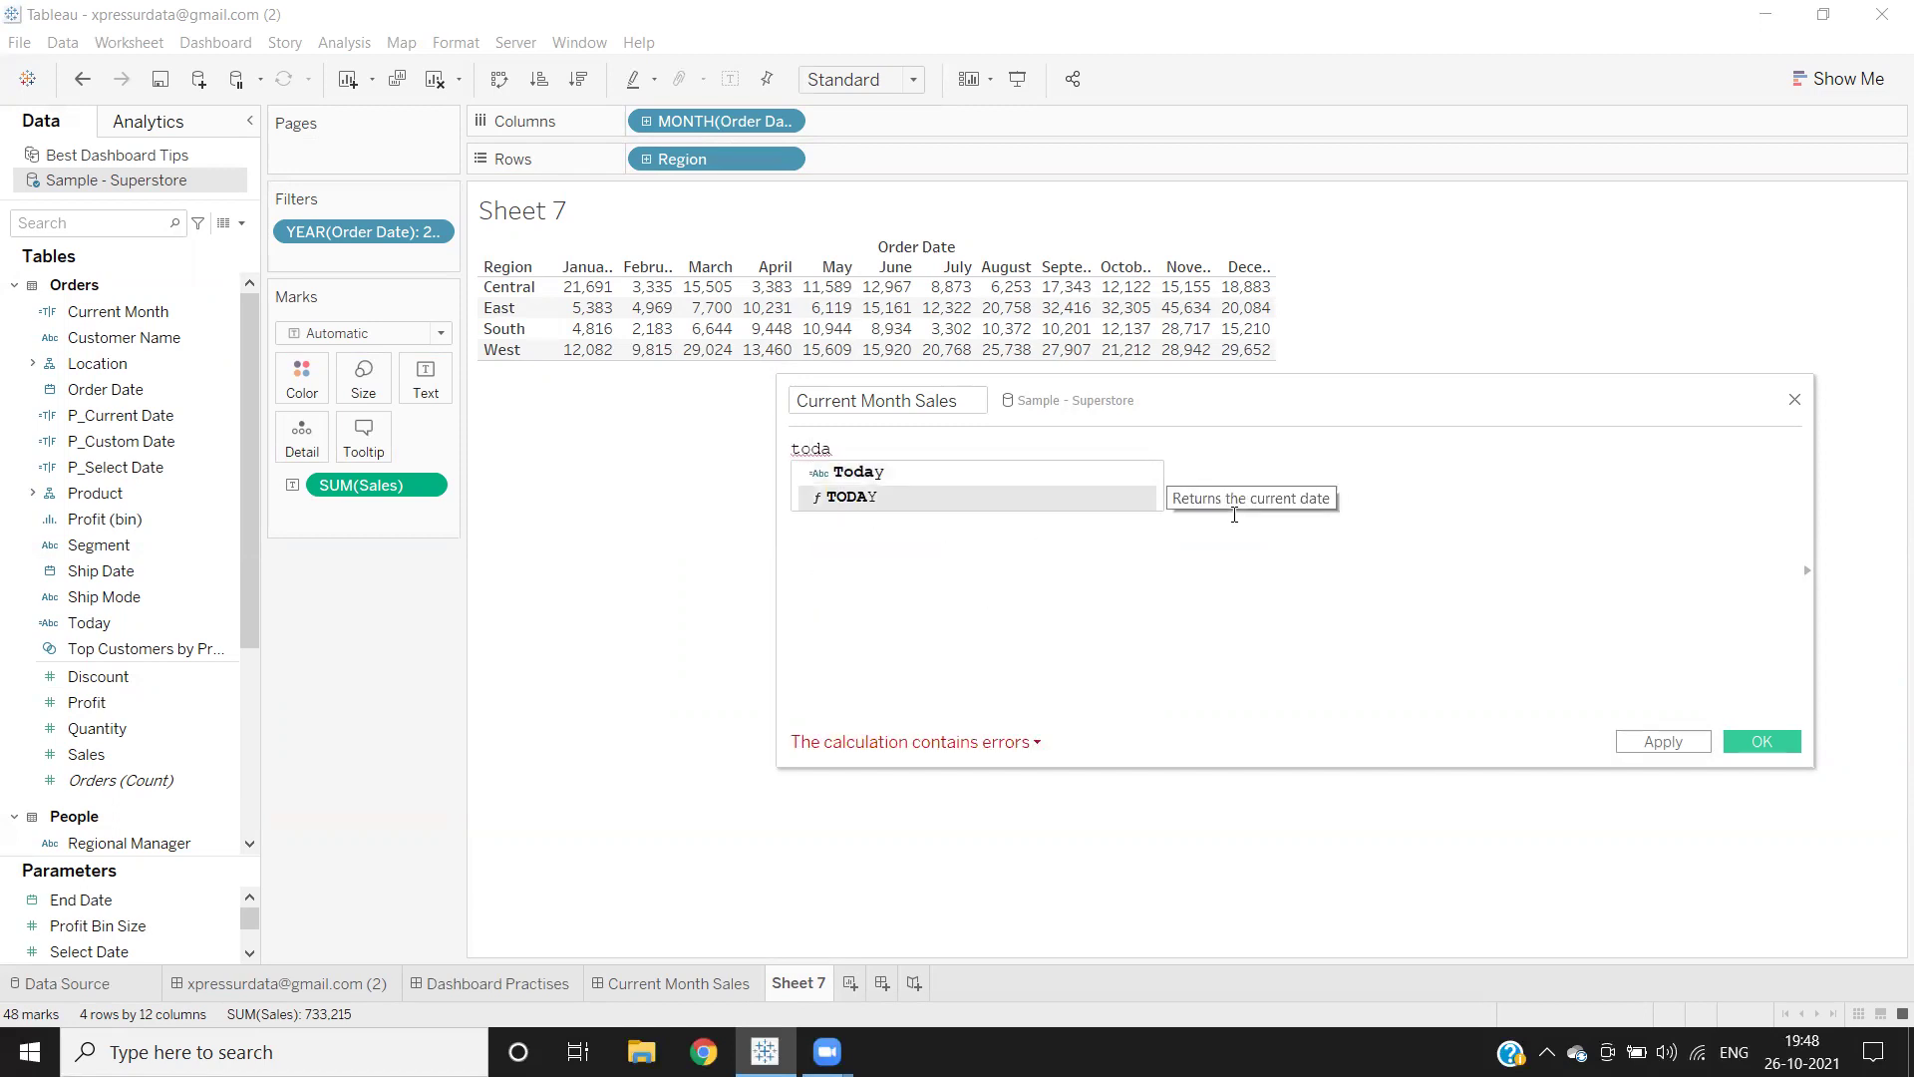
key("Return")
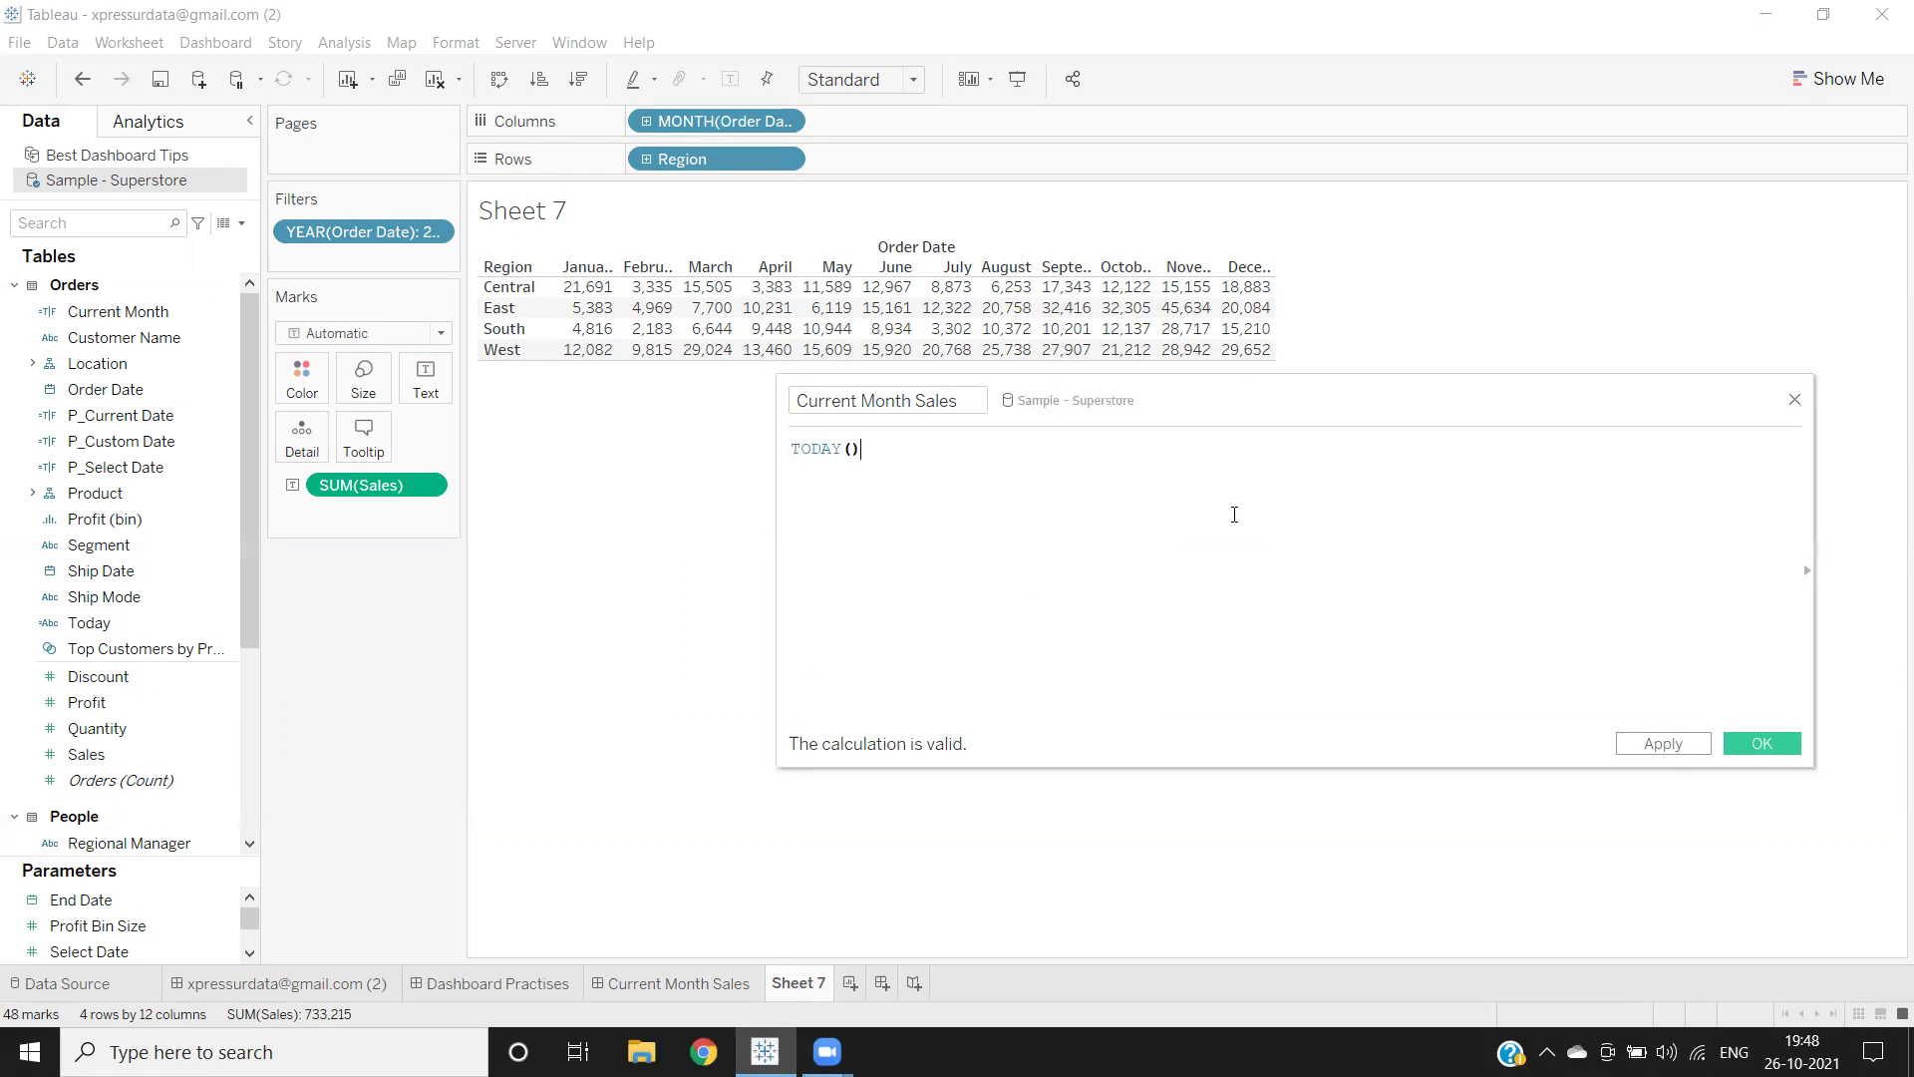
Step: Replace the formula with year(TODAY())= YEAR([Order Date]) and select it
key("ctrl+a")
type("year")
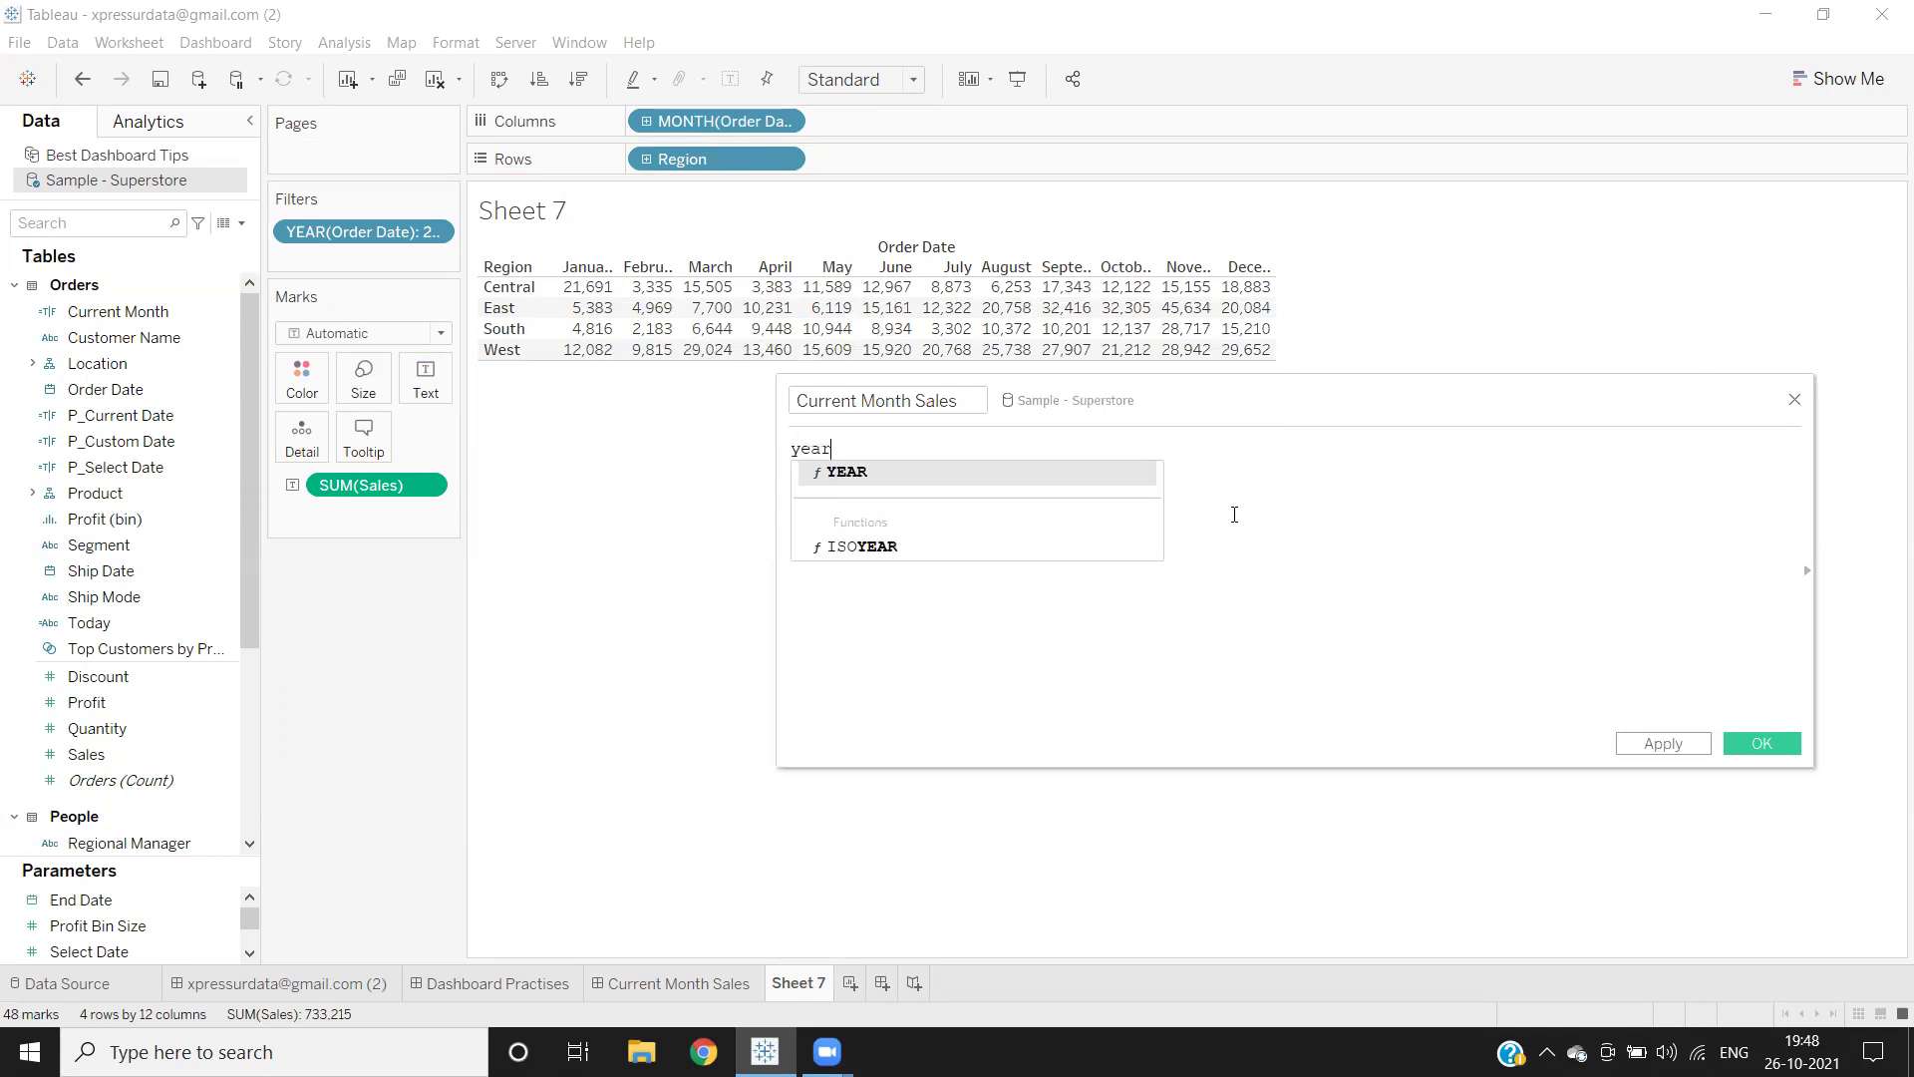
type("(tod")
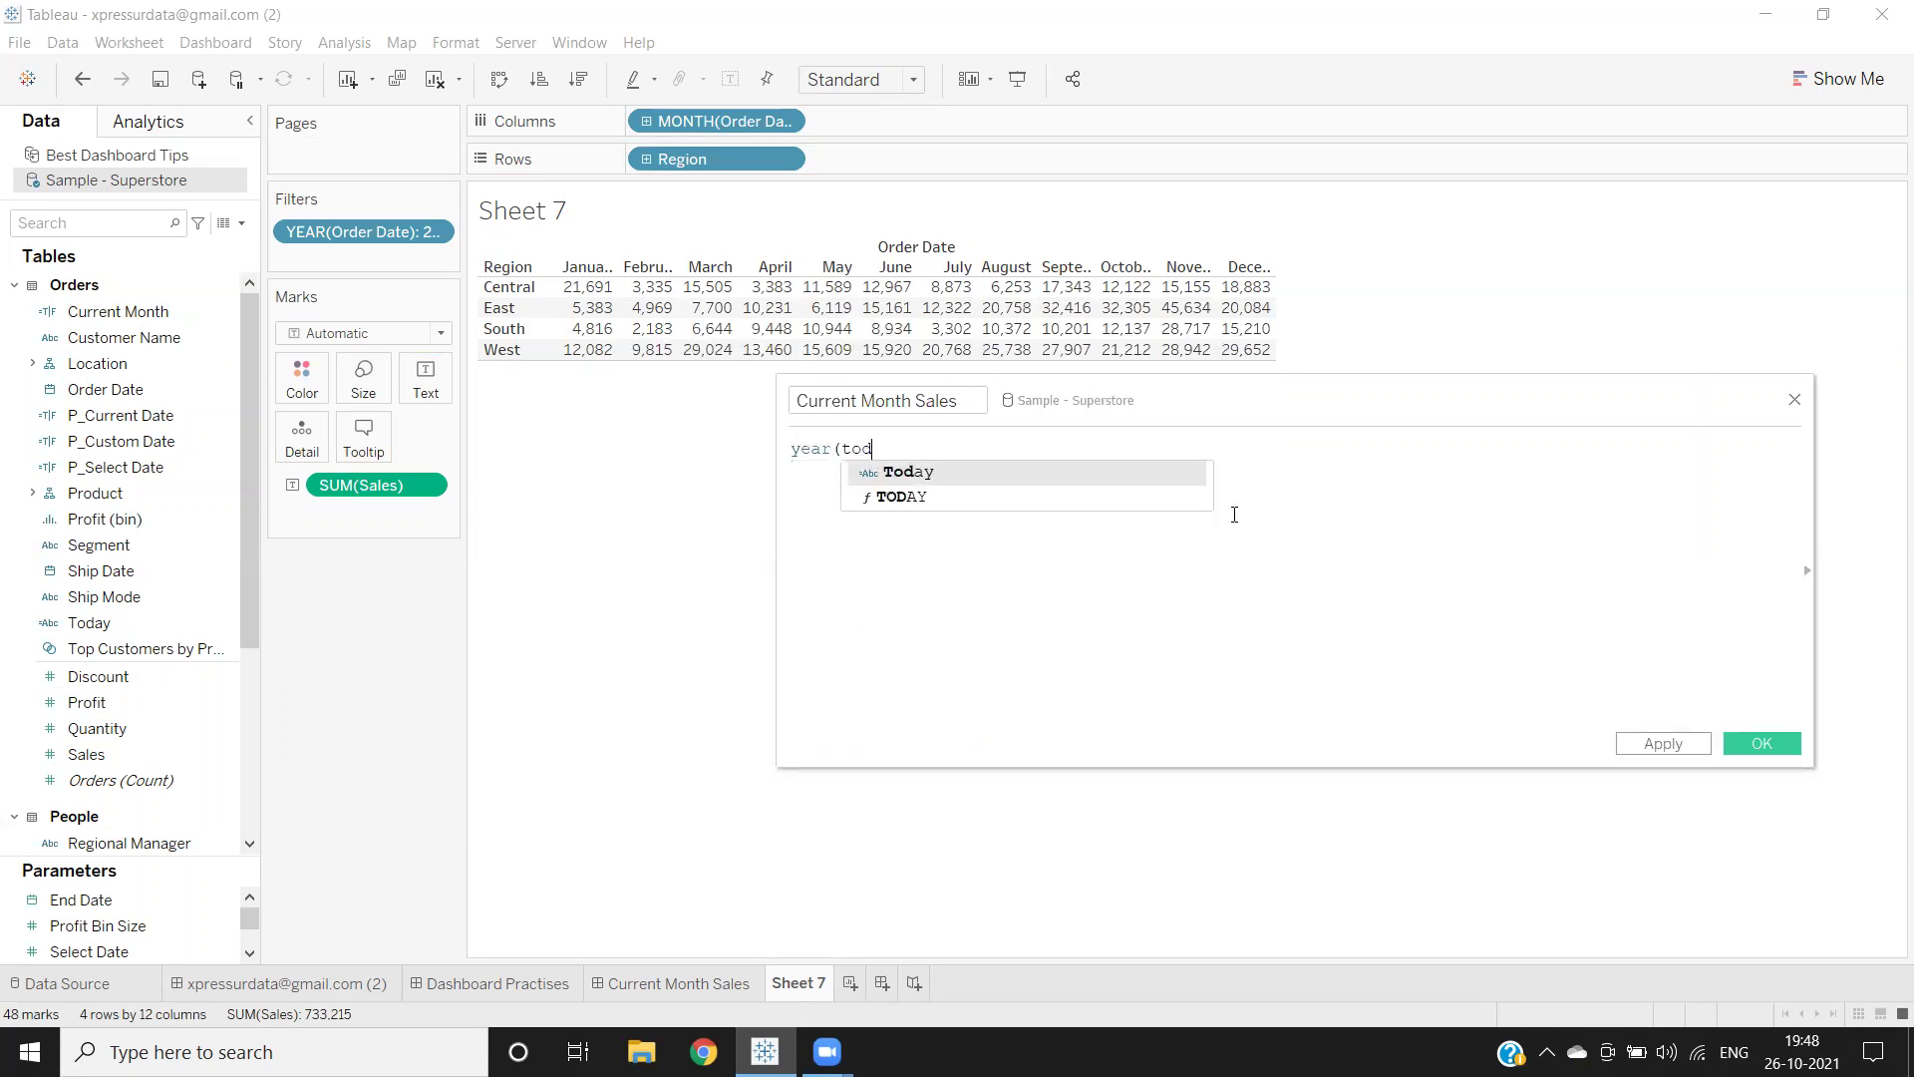
key("Down")
key("Return")
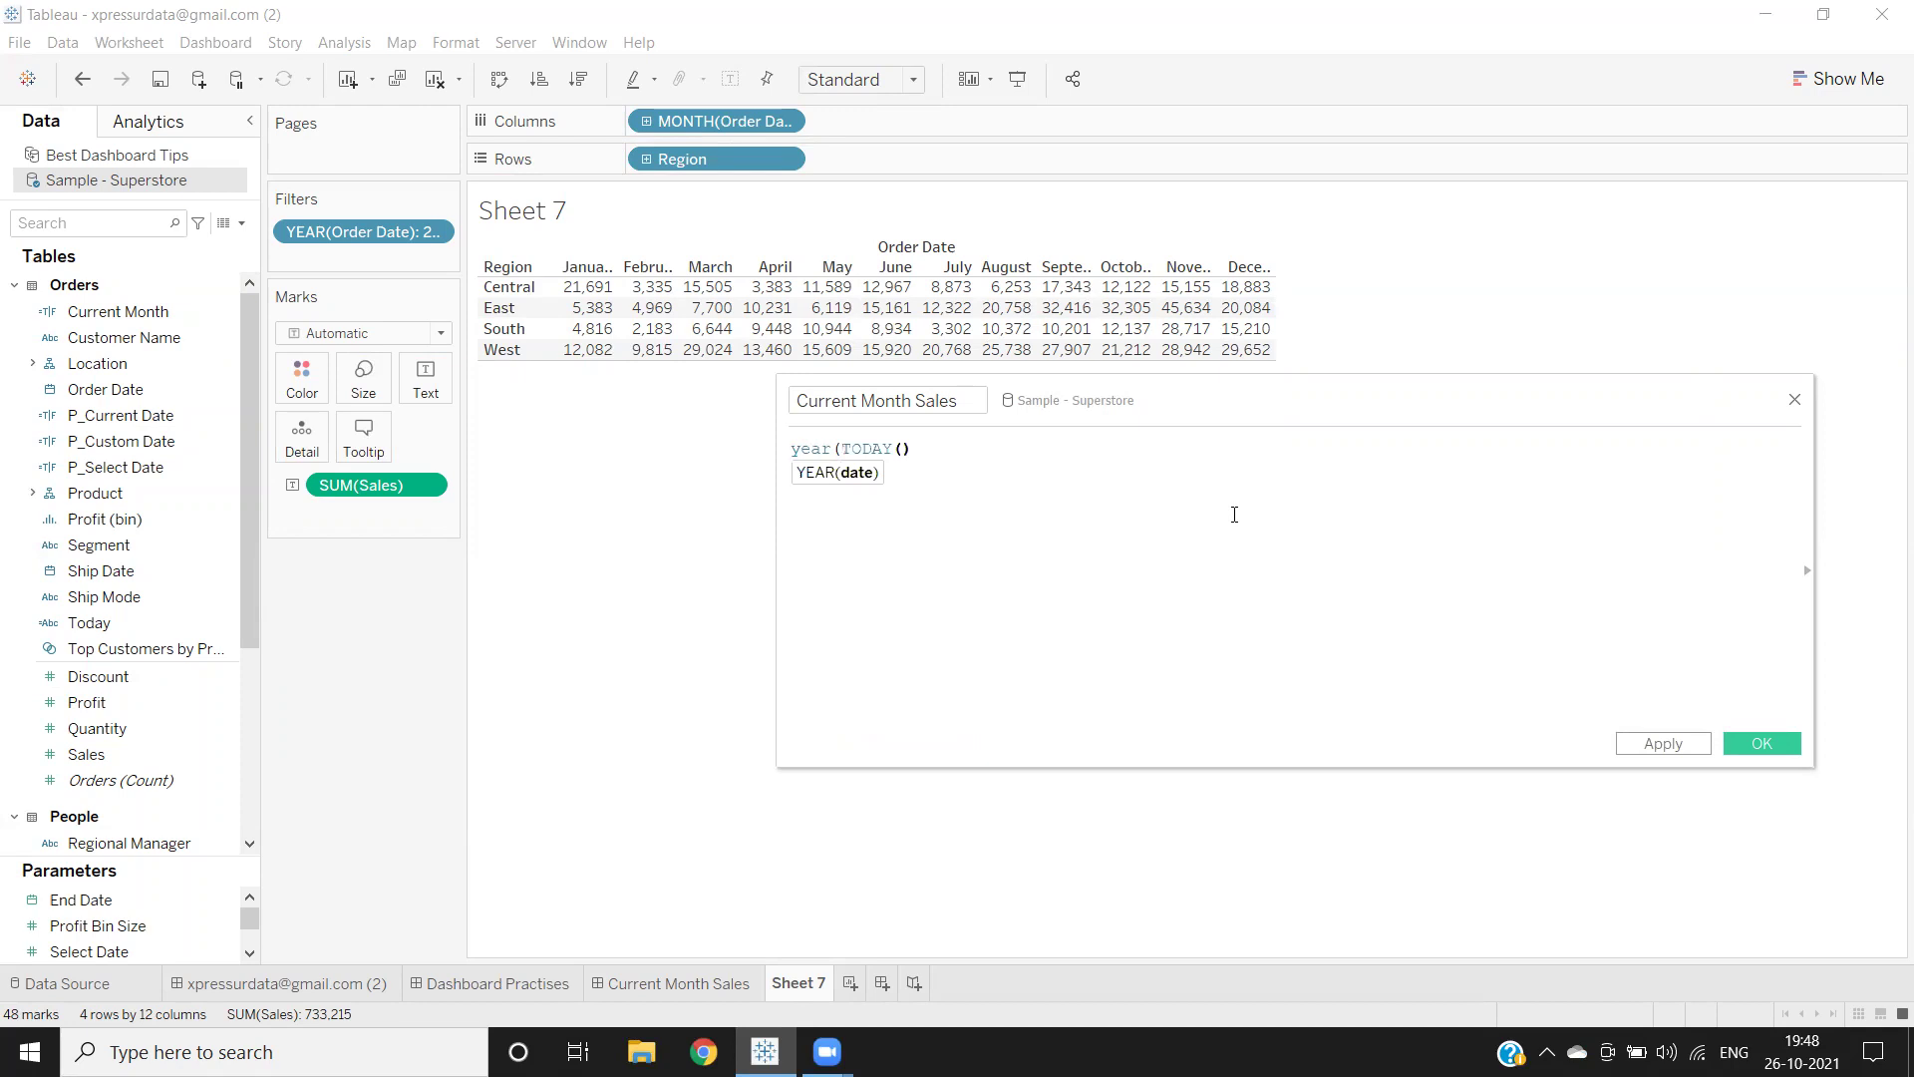
type(")= or")
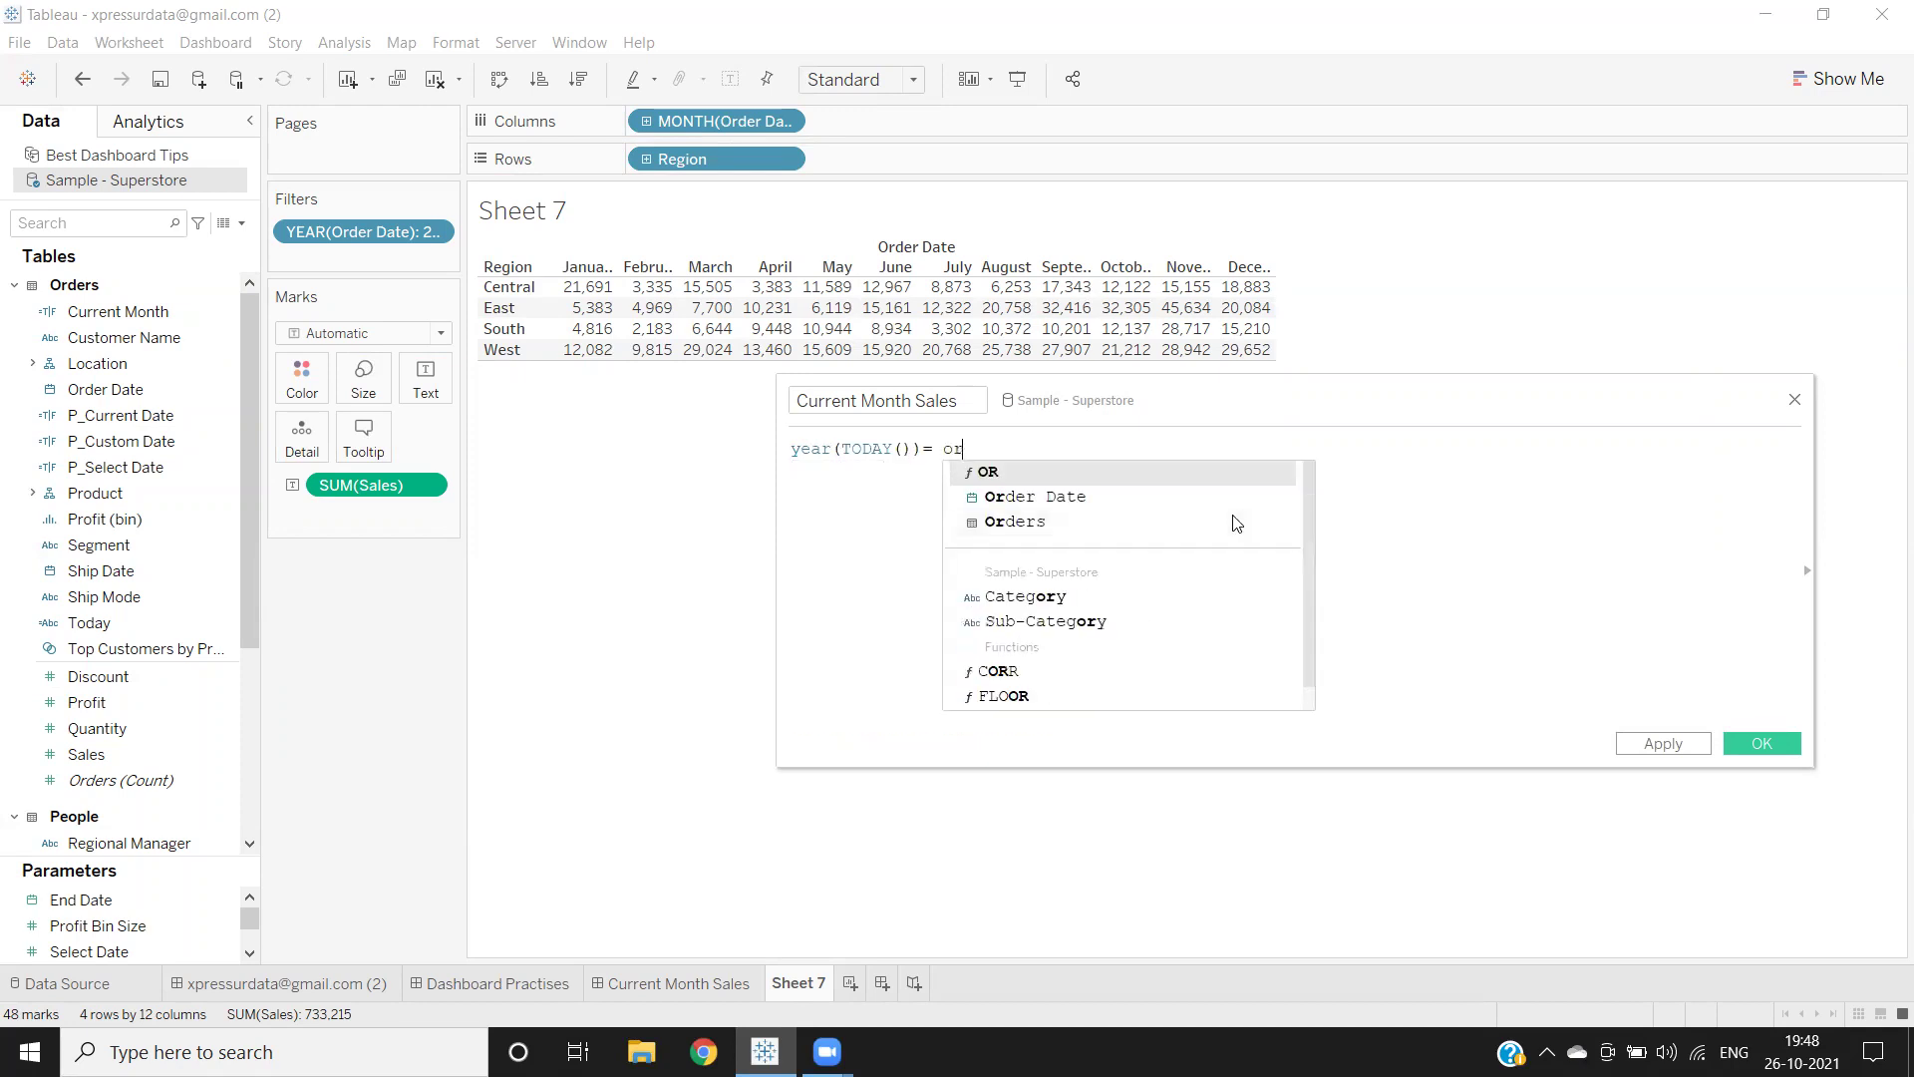
key("BackSpace")
key("BackSpace")
type("ye")
key("Return")
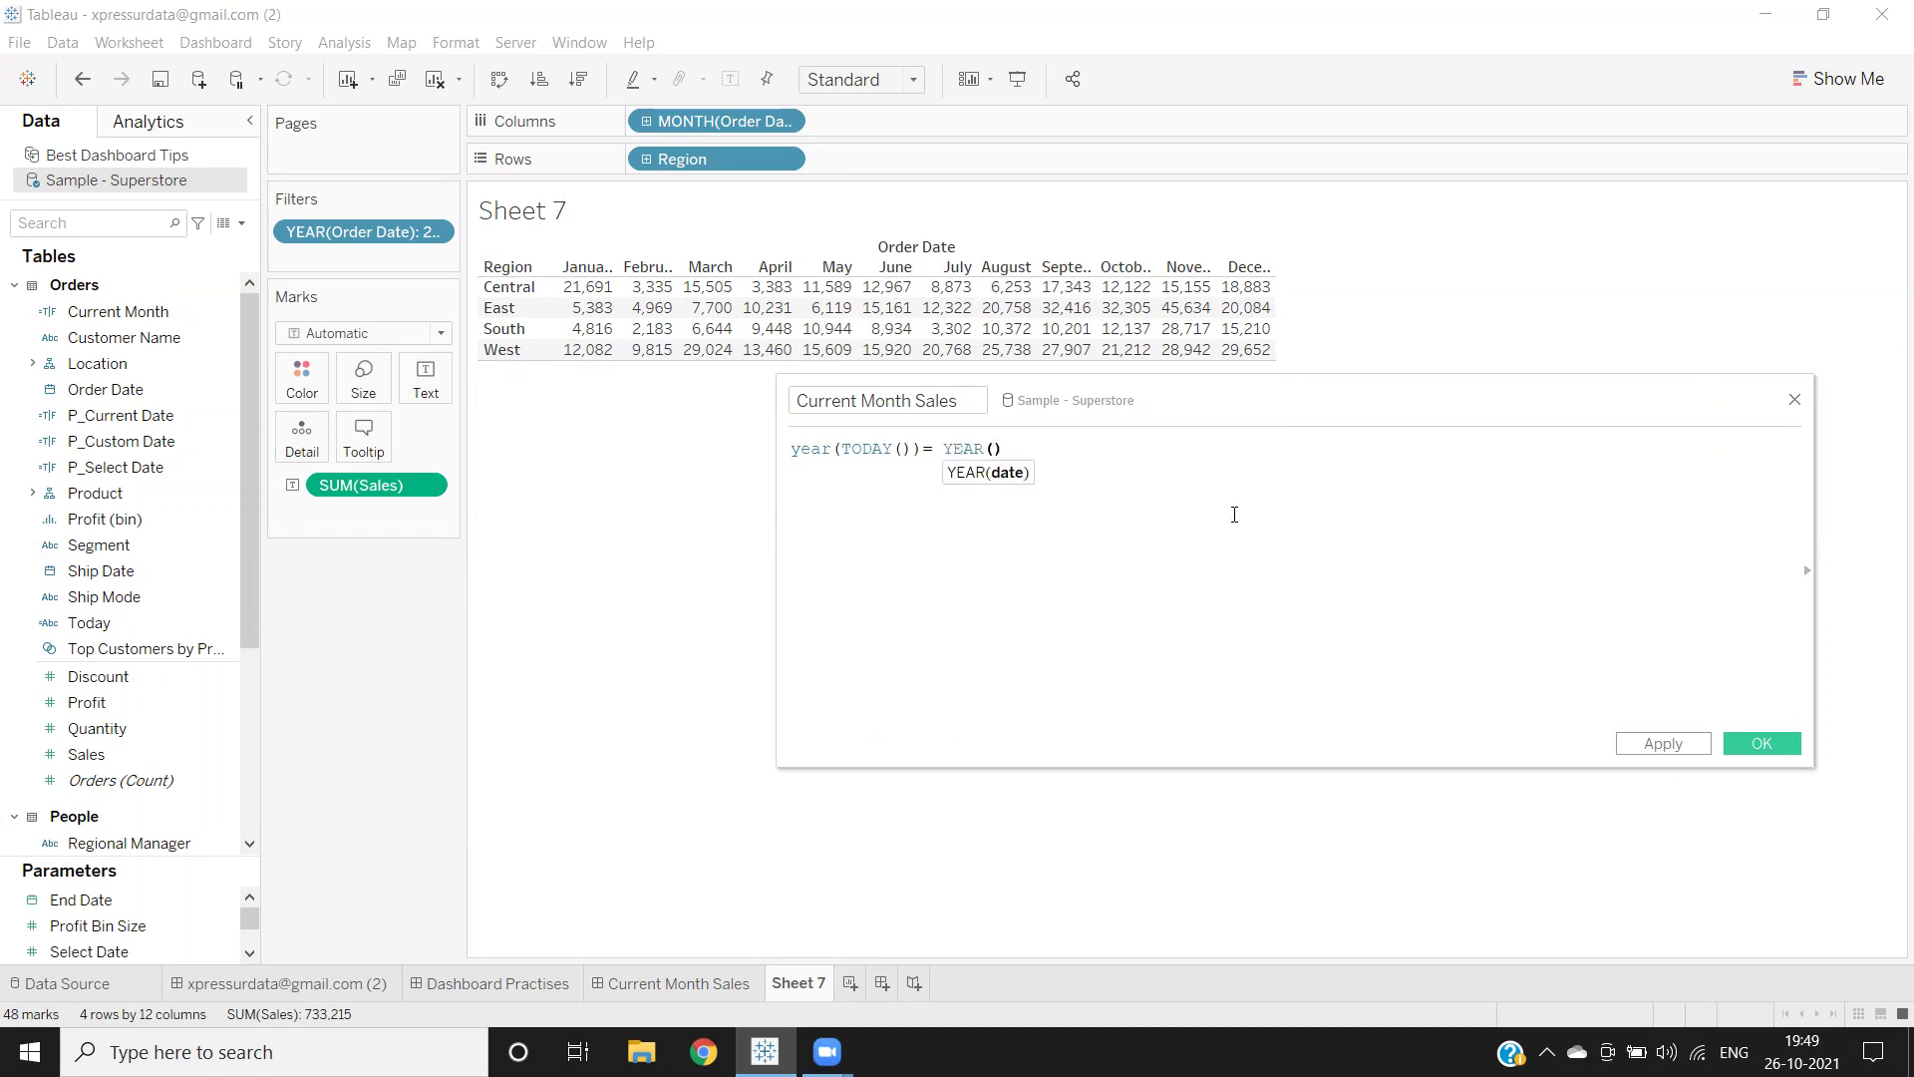
type("ord")
key("Return")
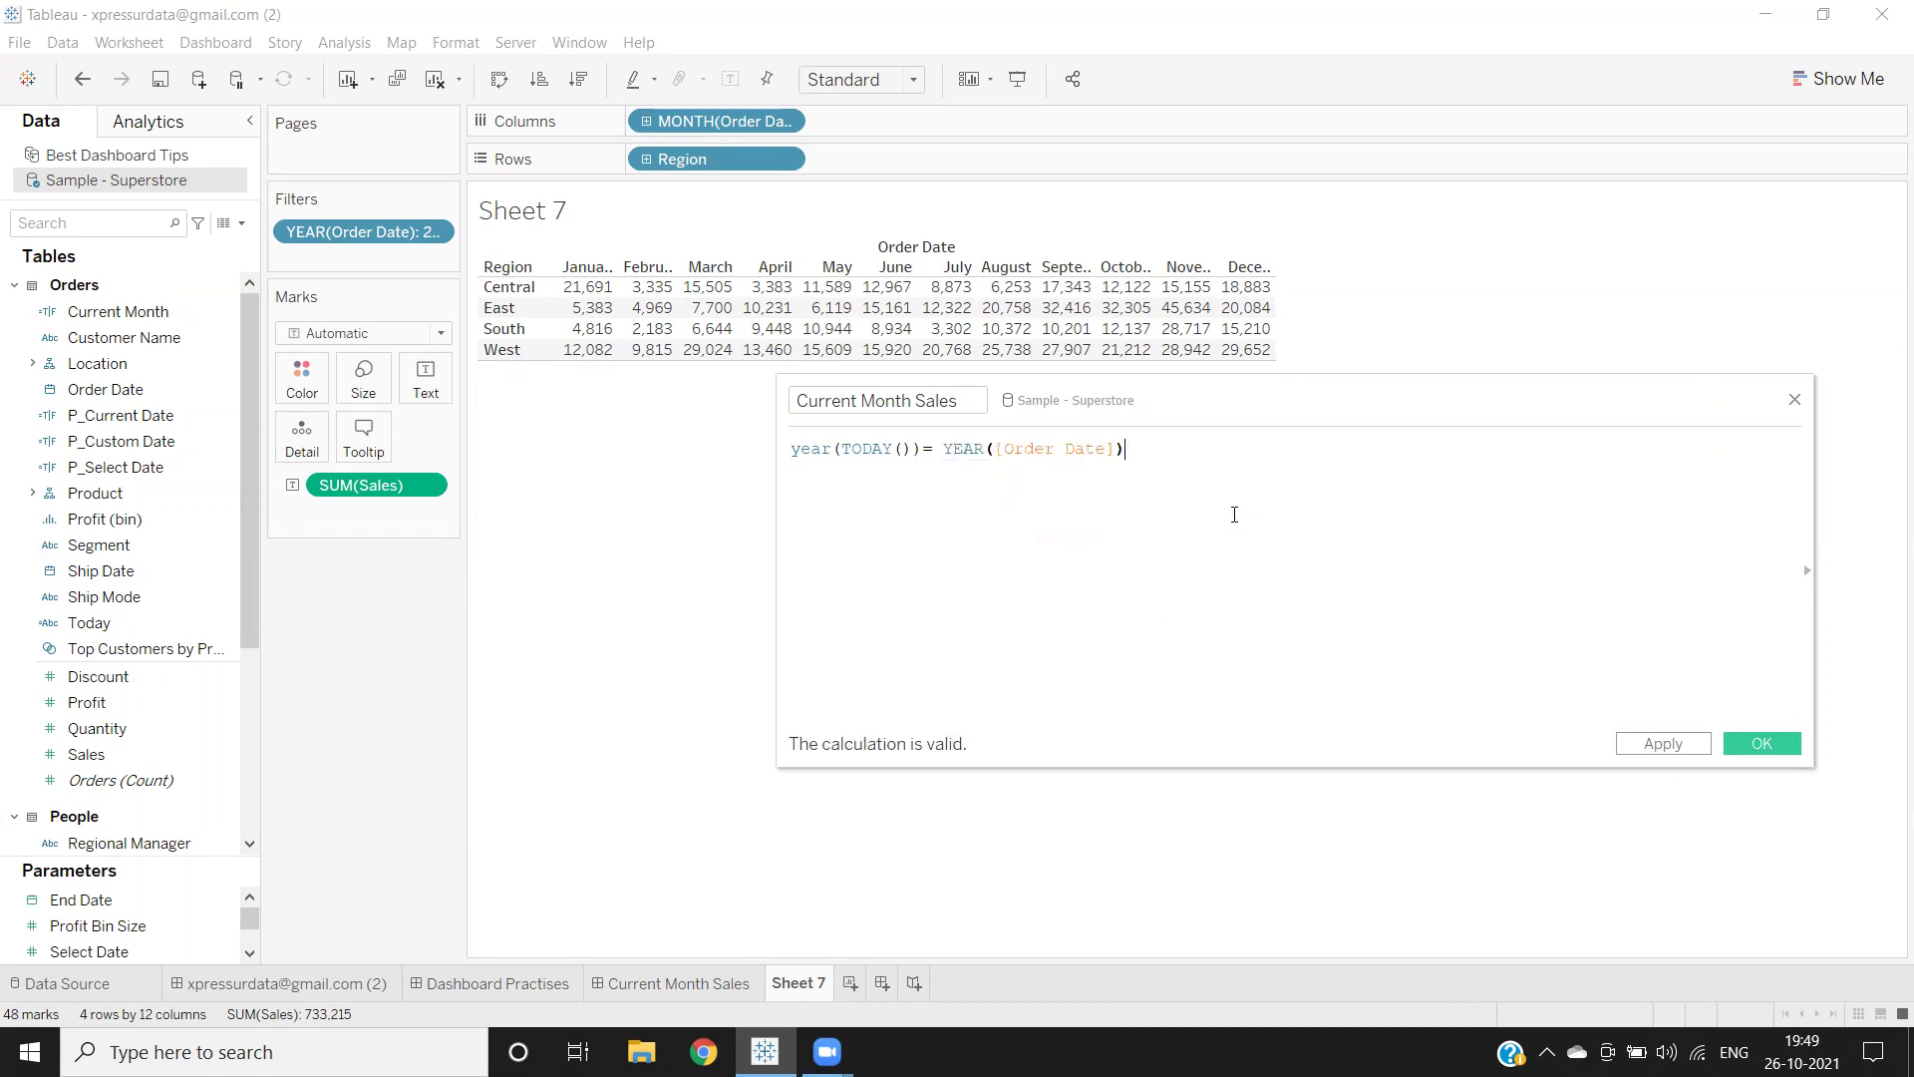
key("Return")
left_click_drag(1193, 455, 774, 452)
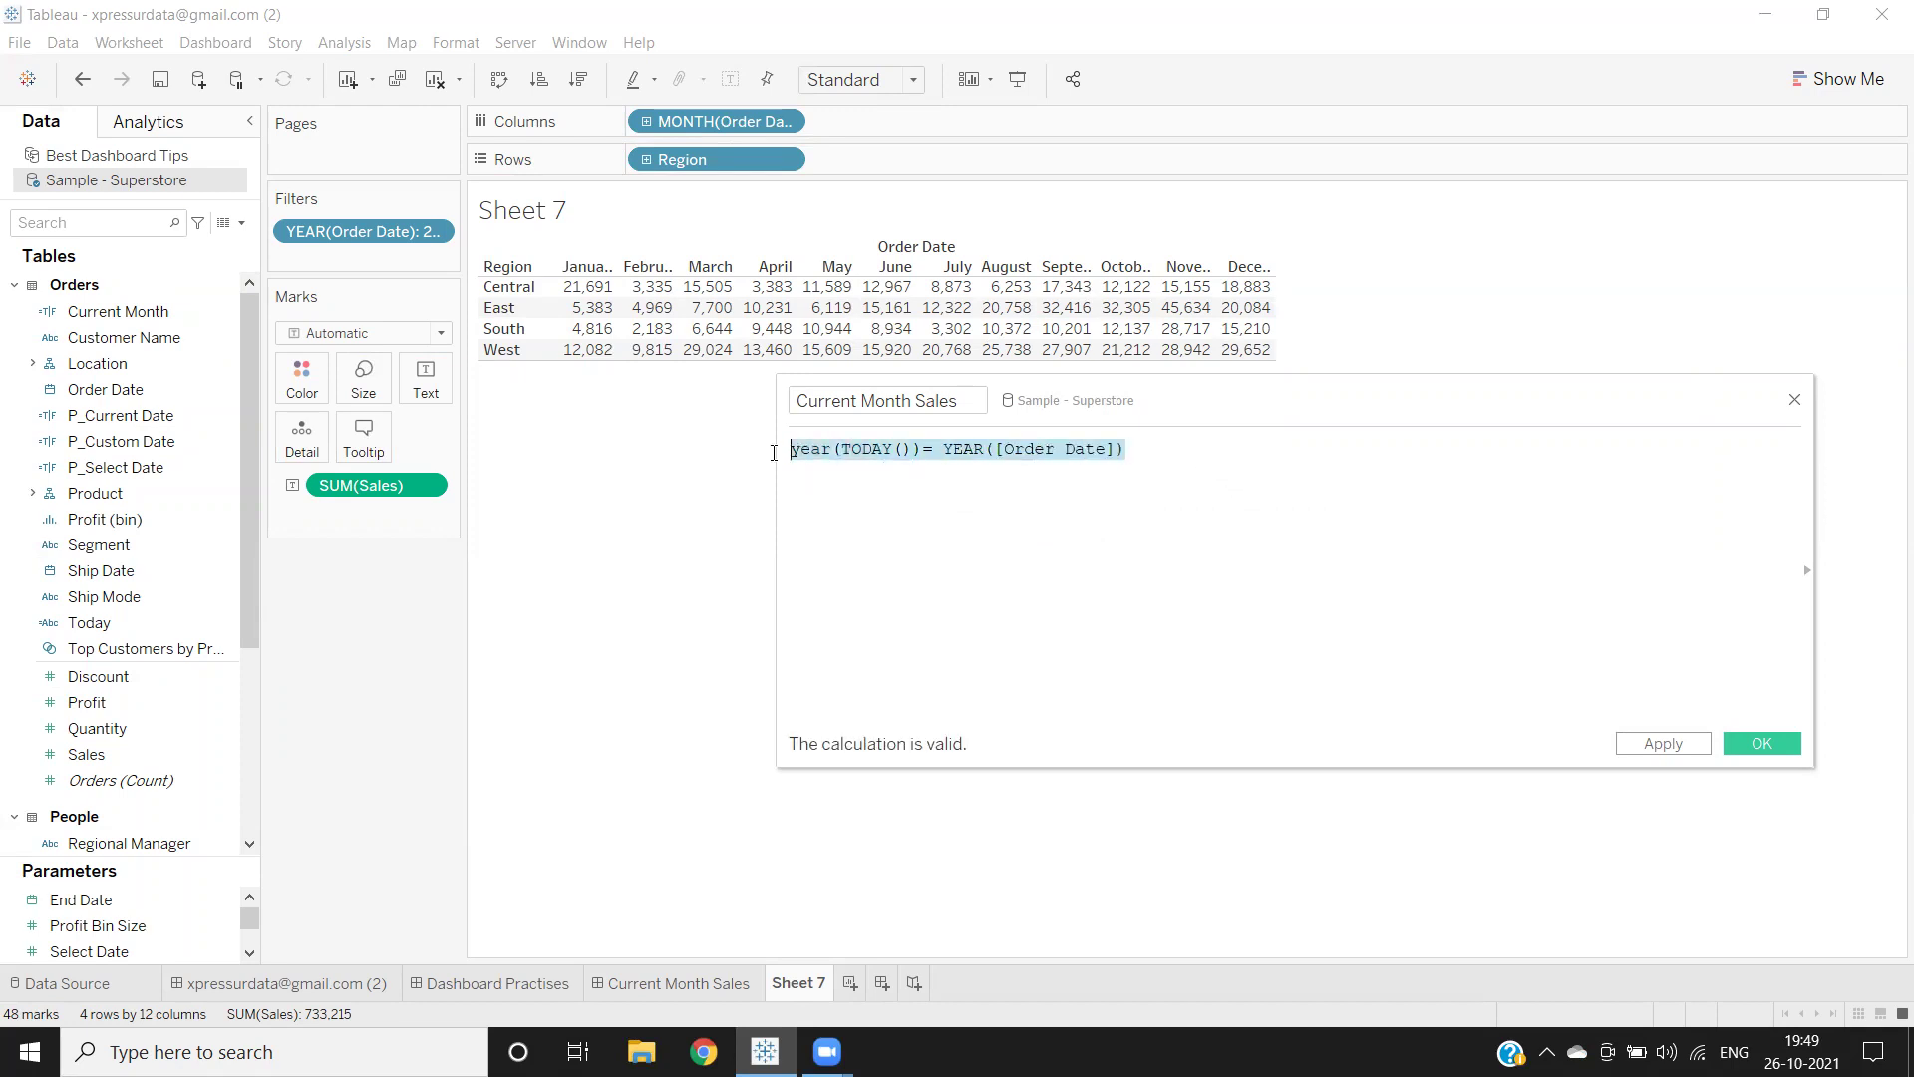
Step: Append 'and month(TODAY())=month([Order Date])' to the formula and apply it
left_click(1164, 447)
key("Return")
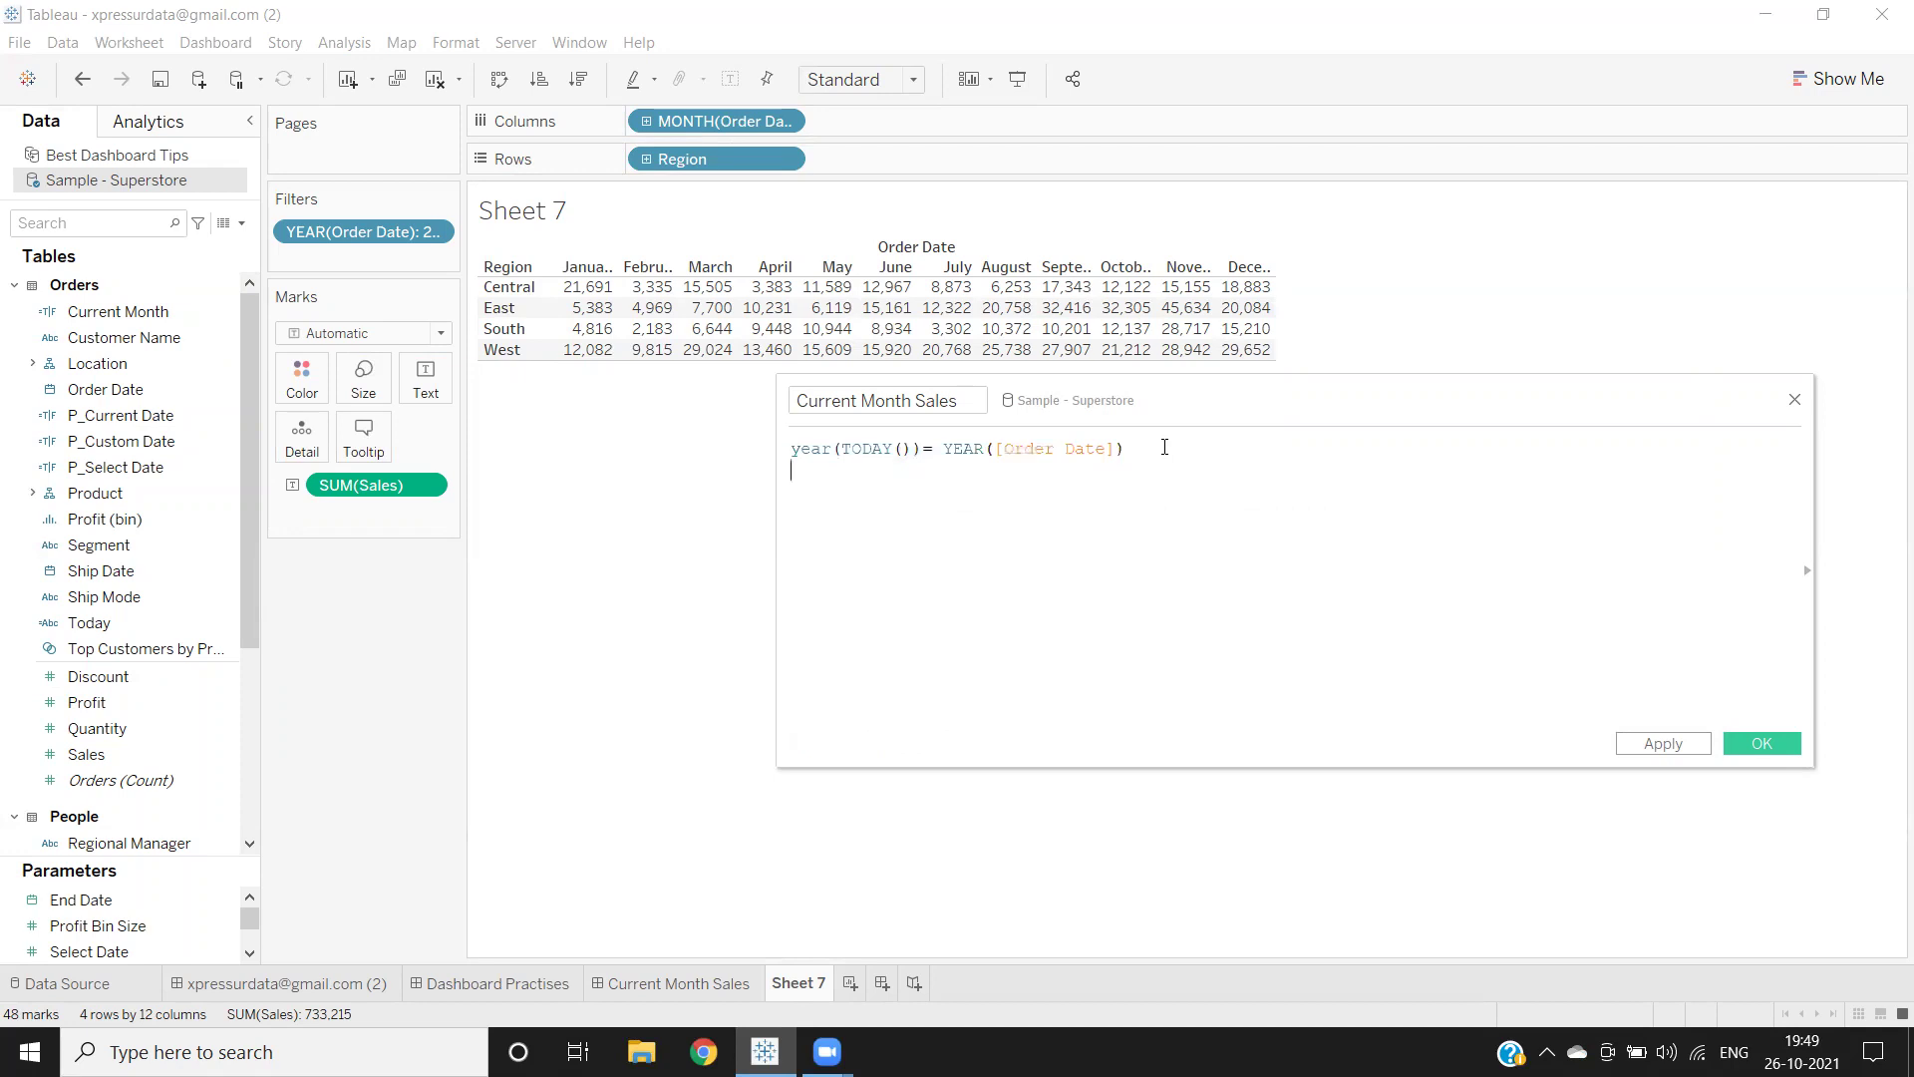
type("and")
key("Return")
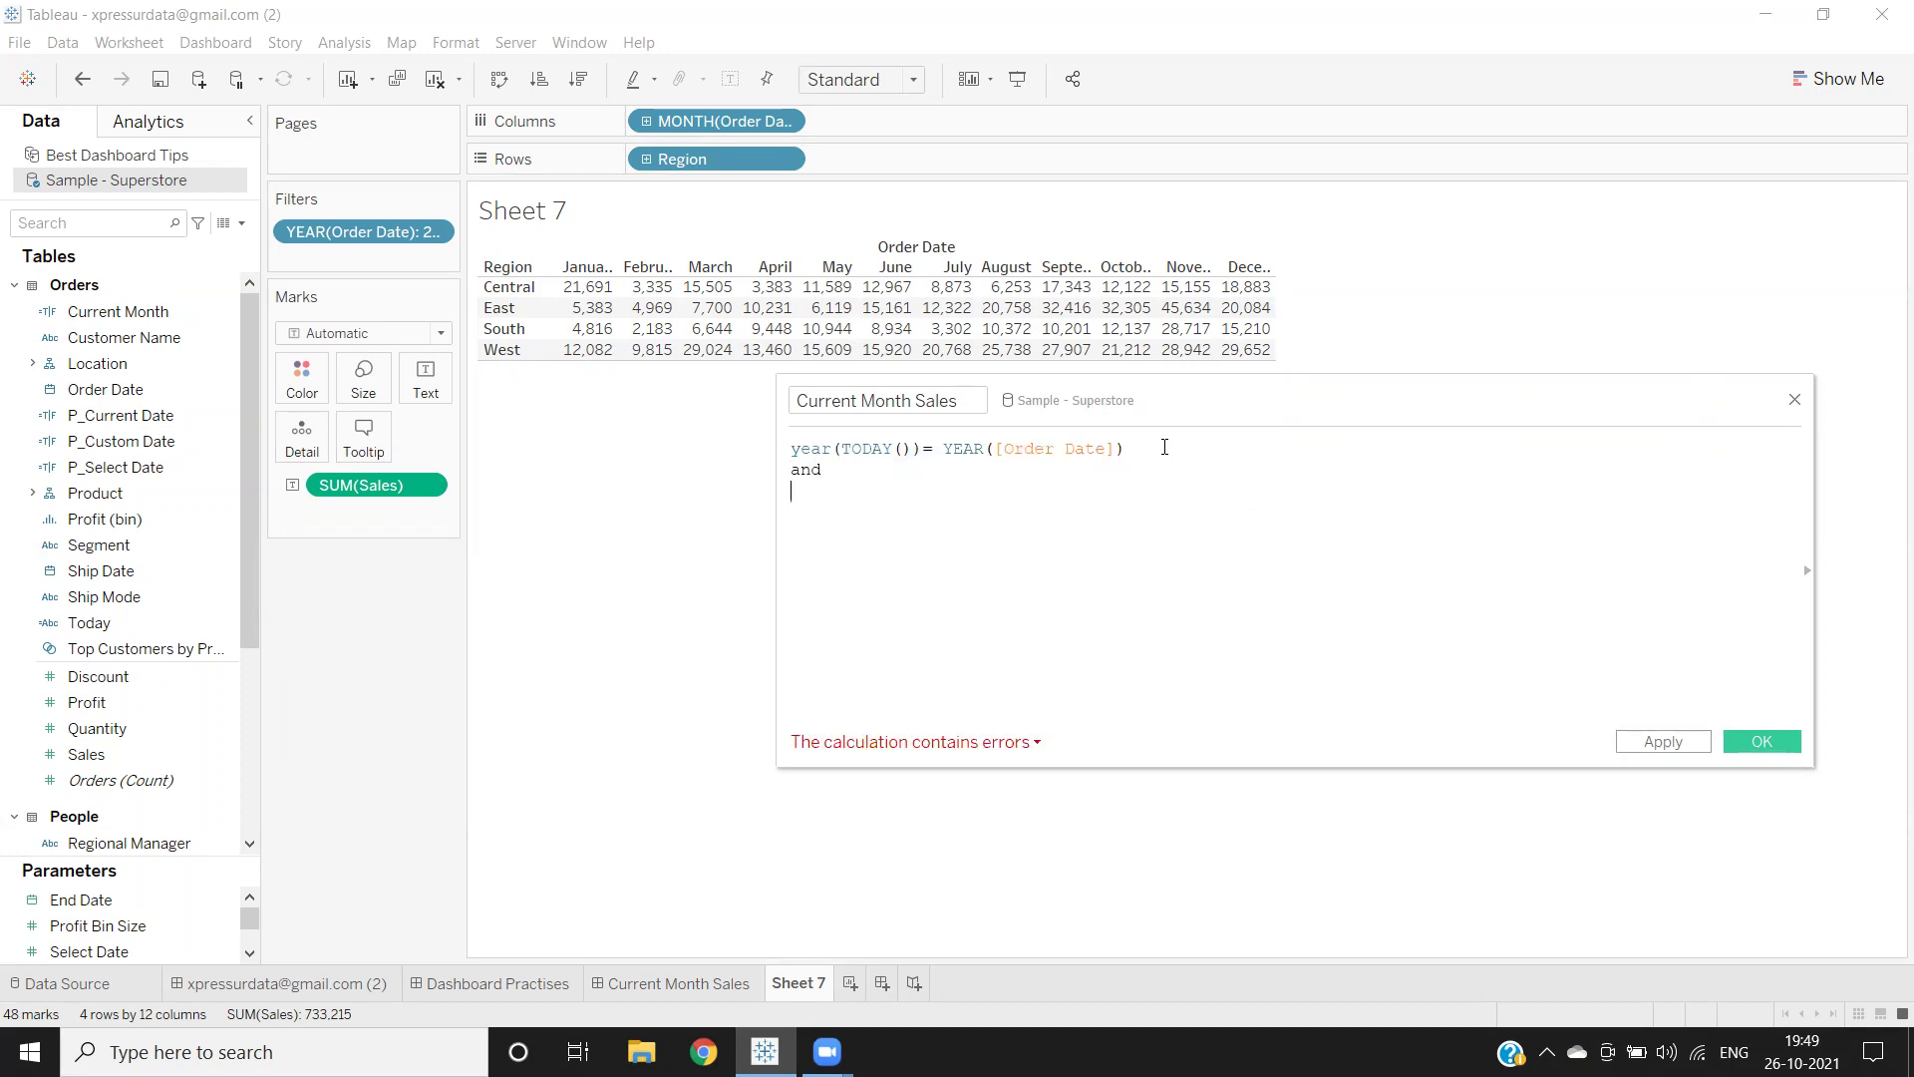
type("month")
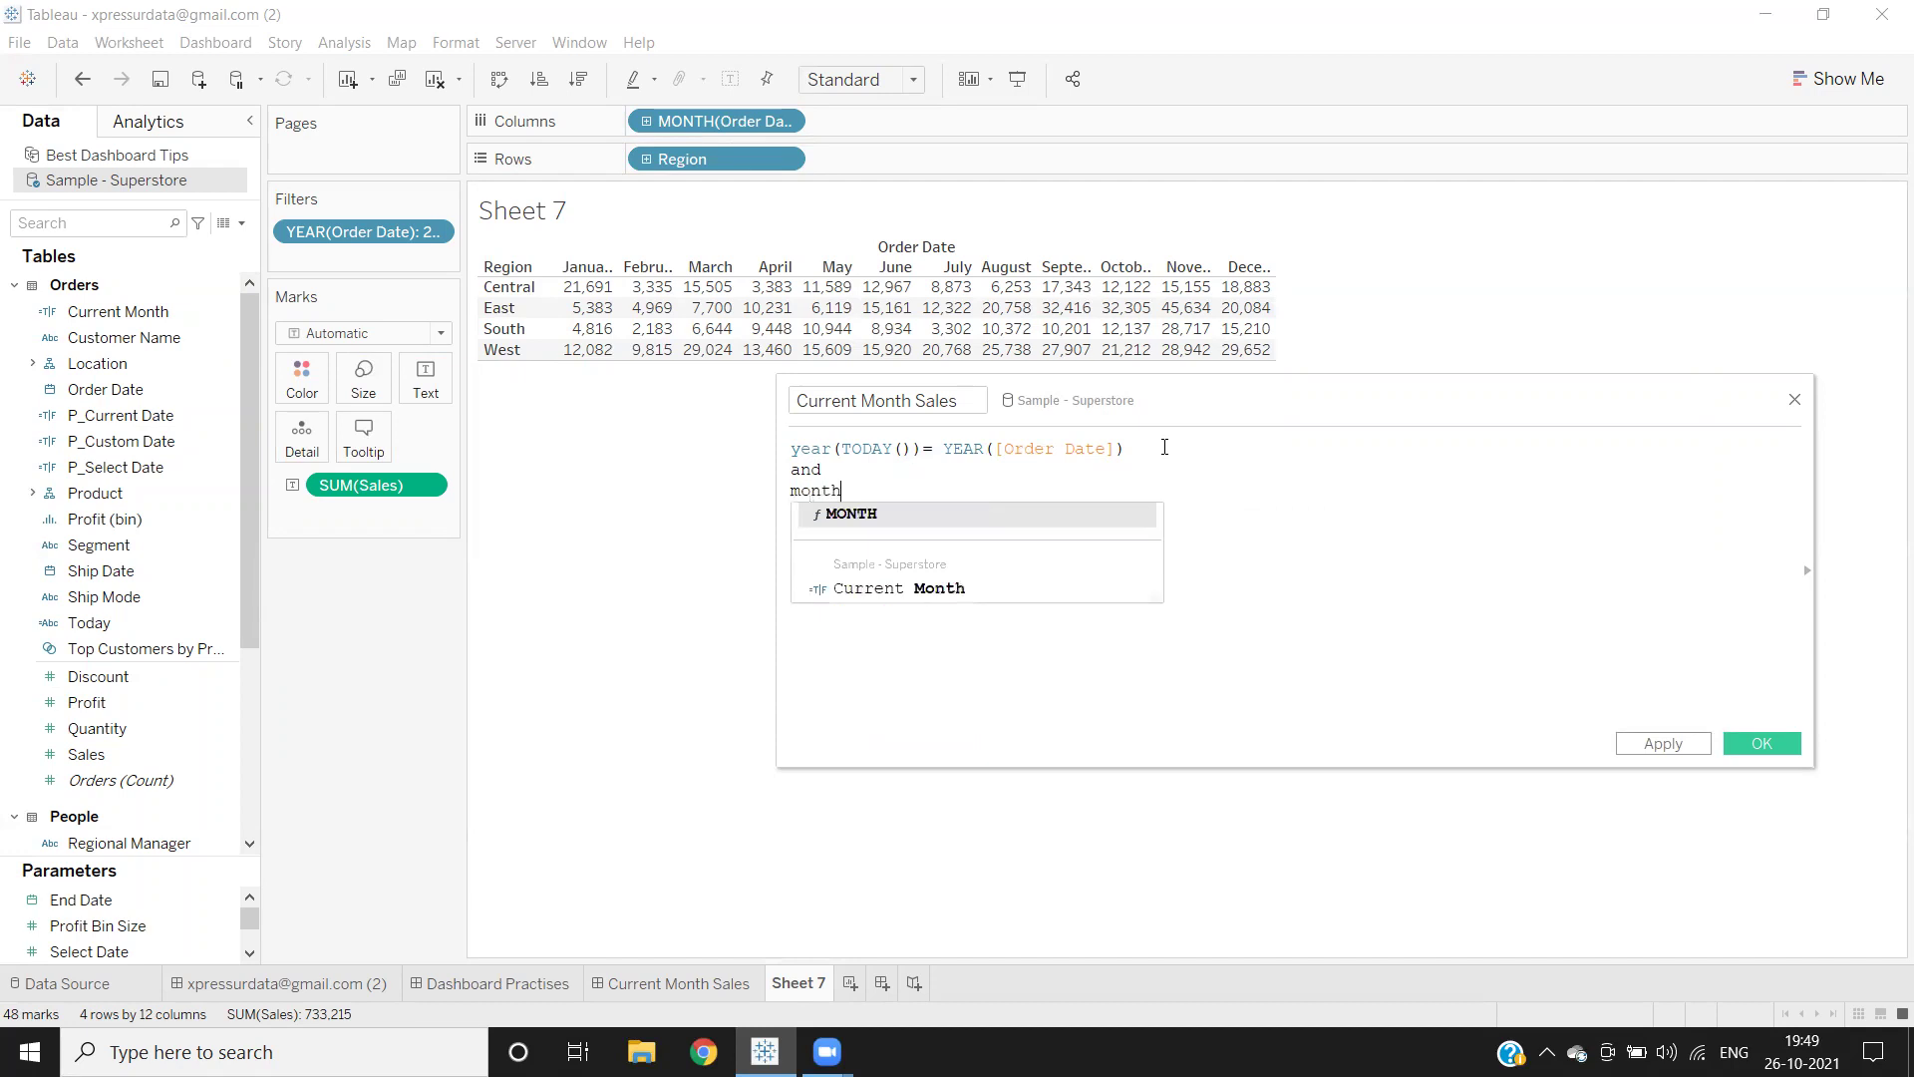
type("(tod")
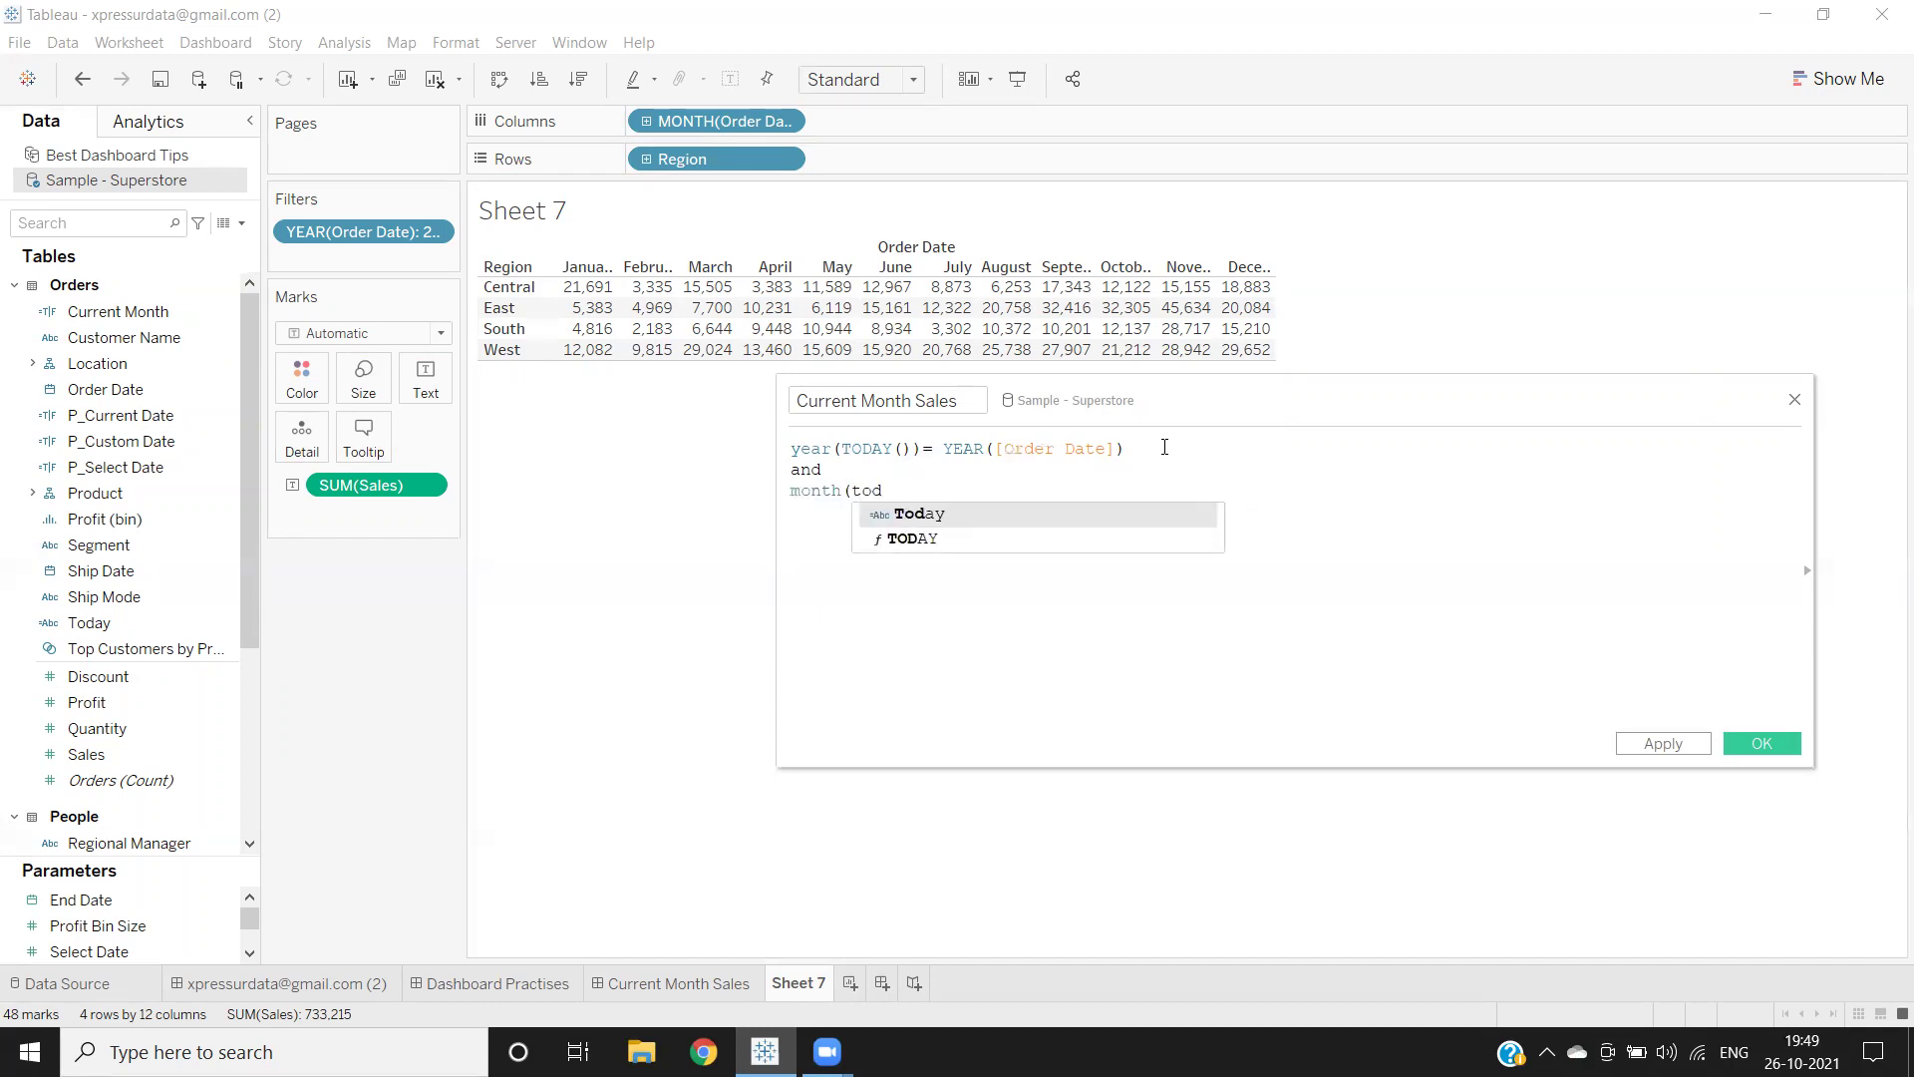
key("Down")
key("Return")
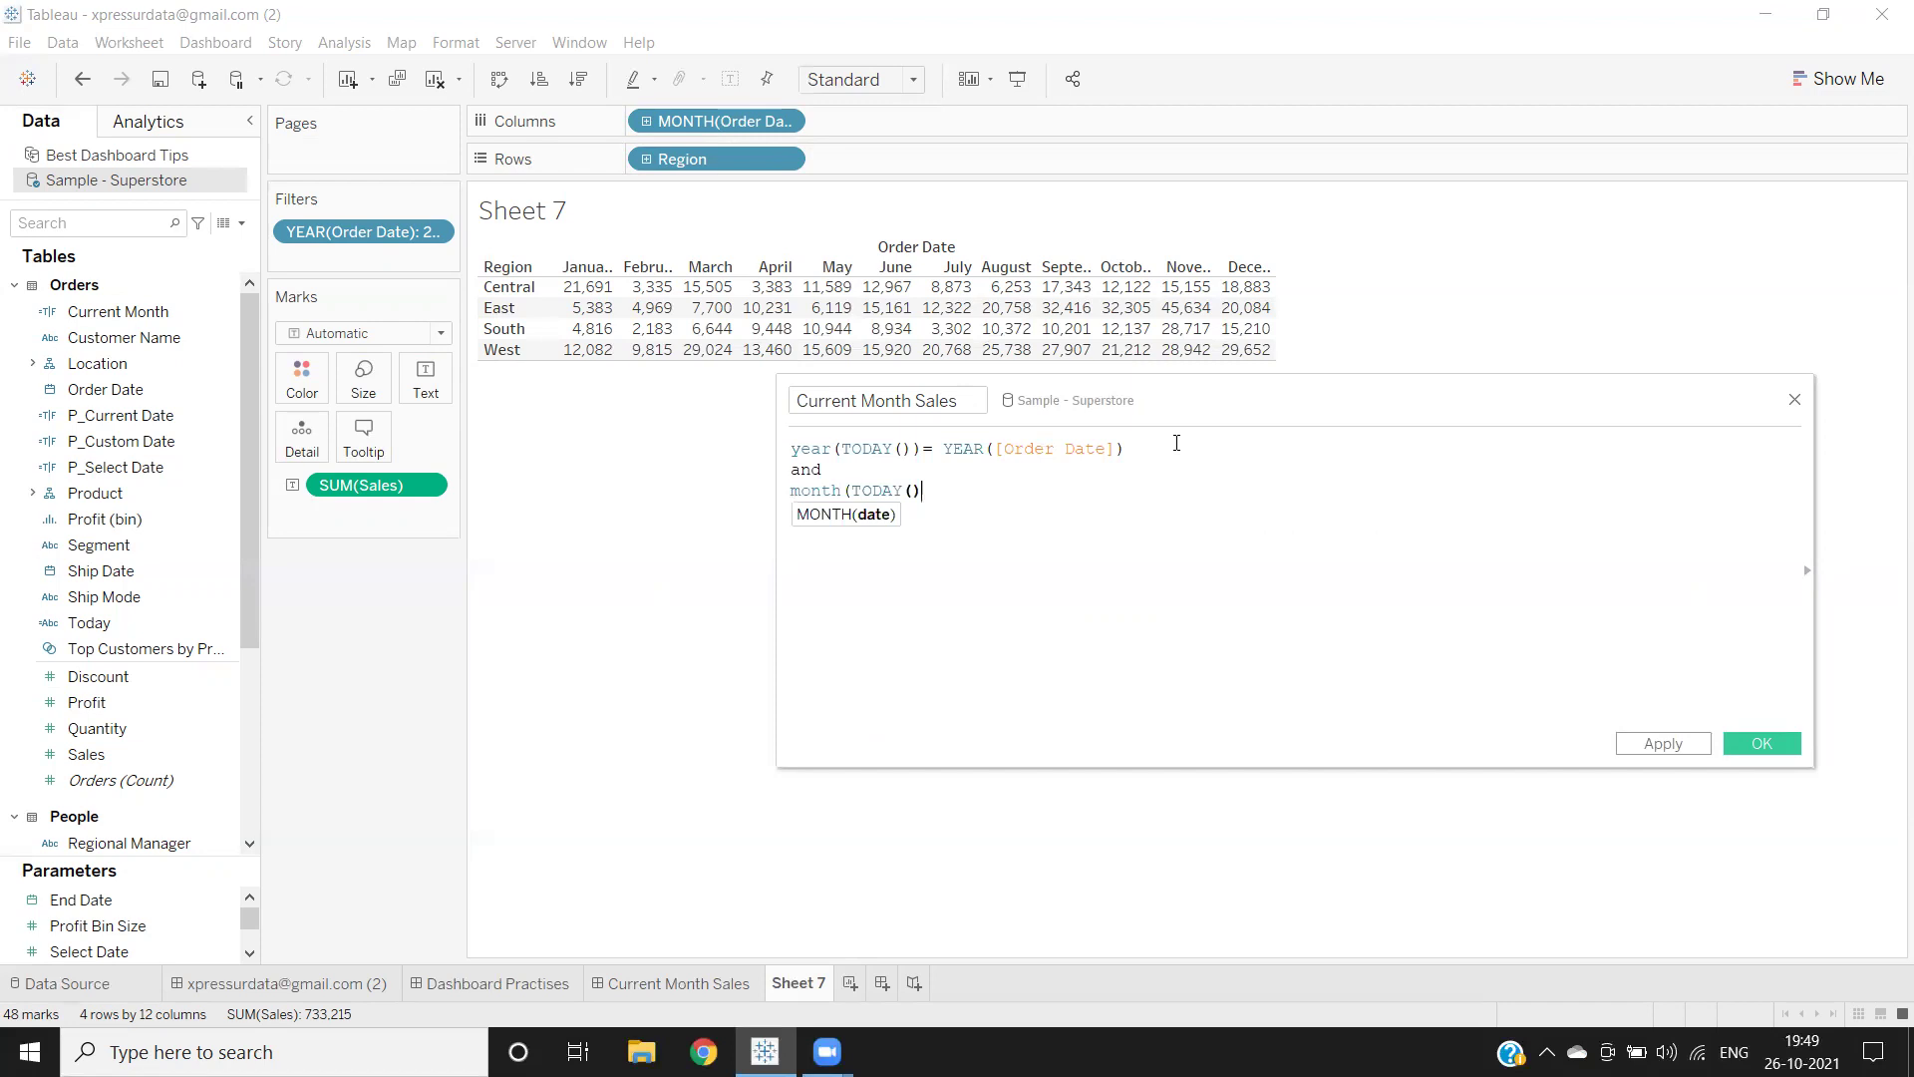
type(")=")
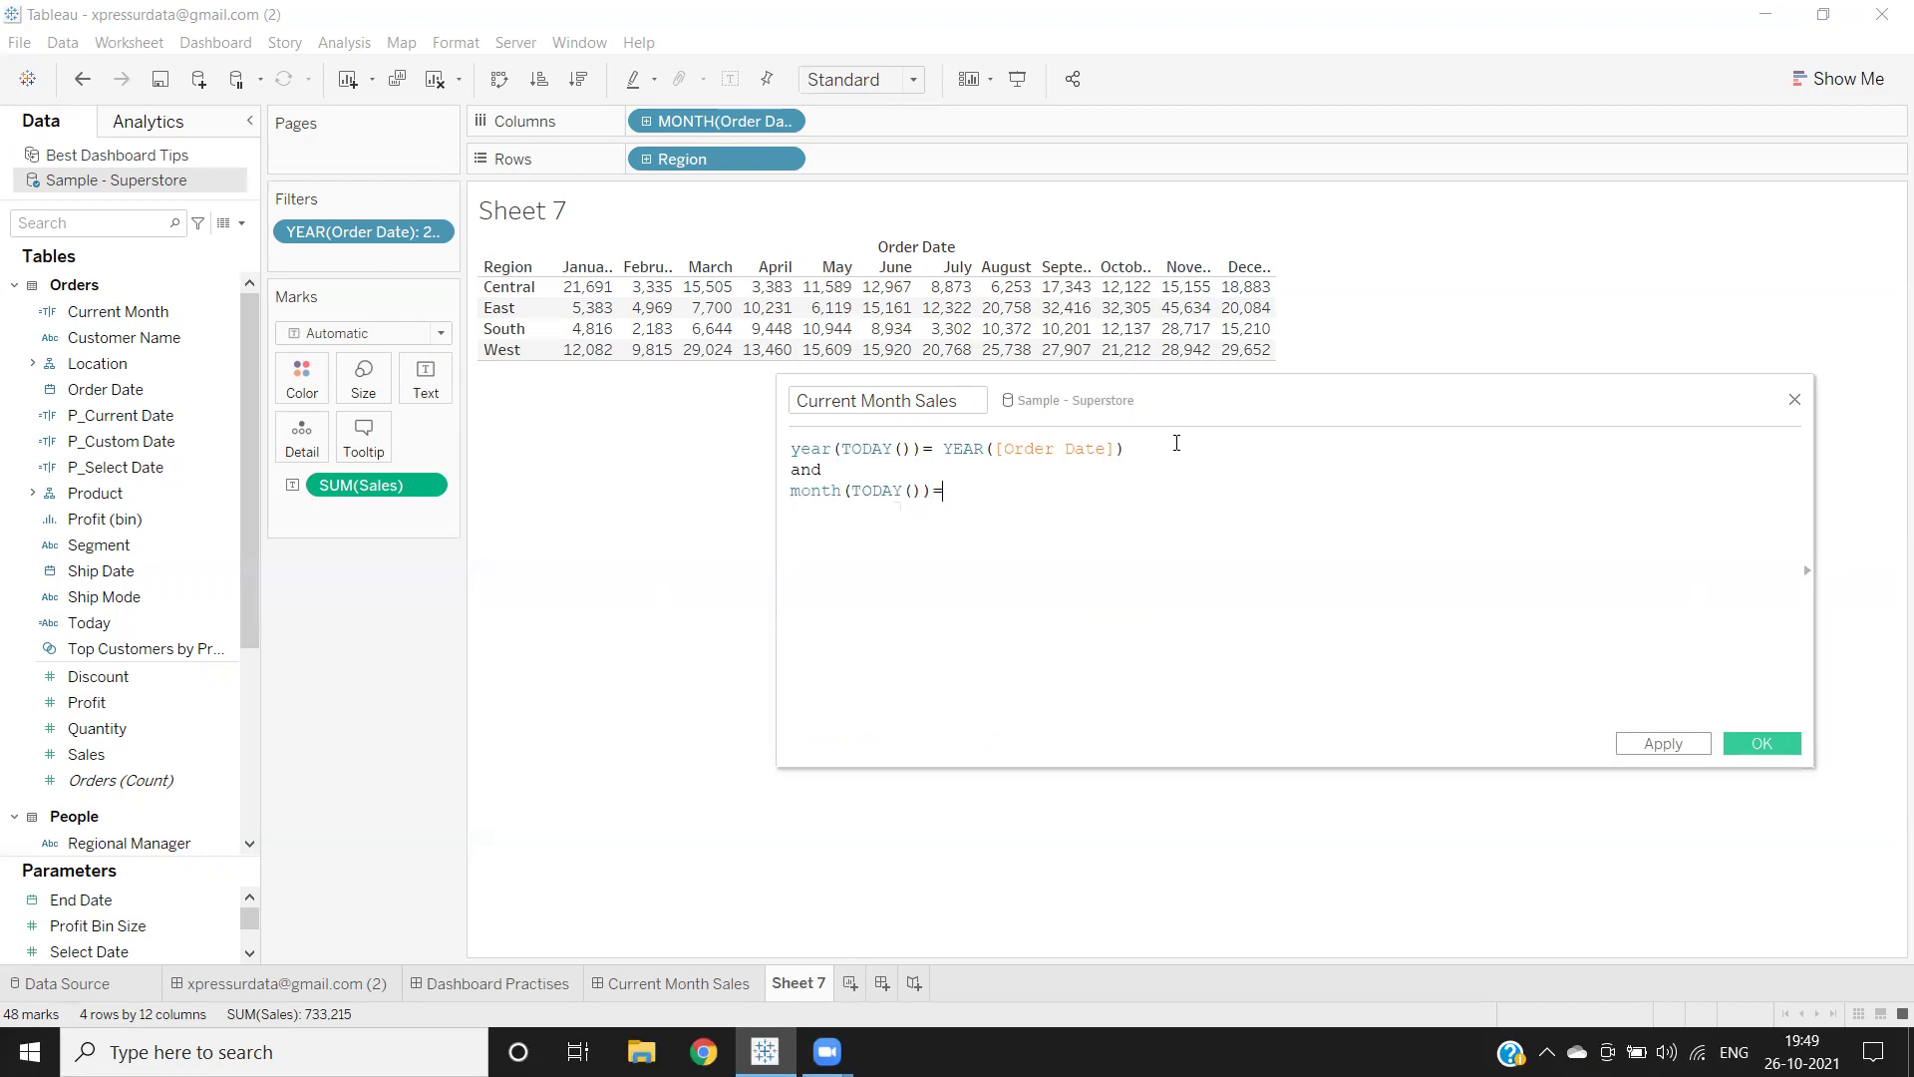
type("month")
type("([or")
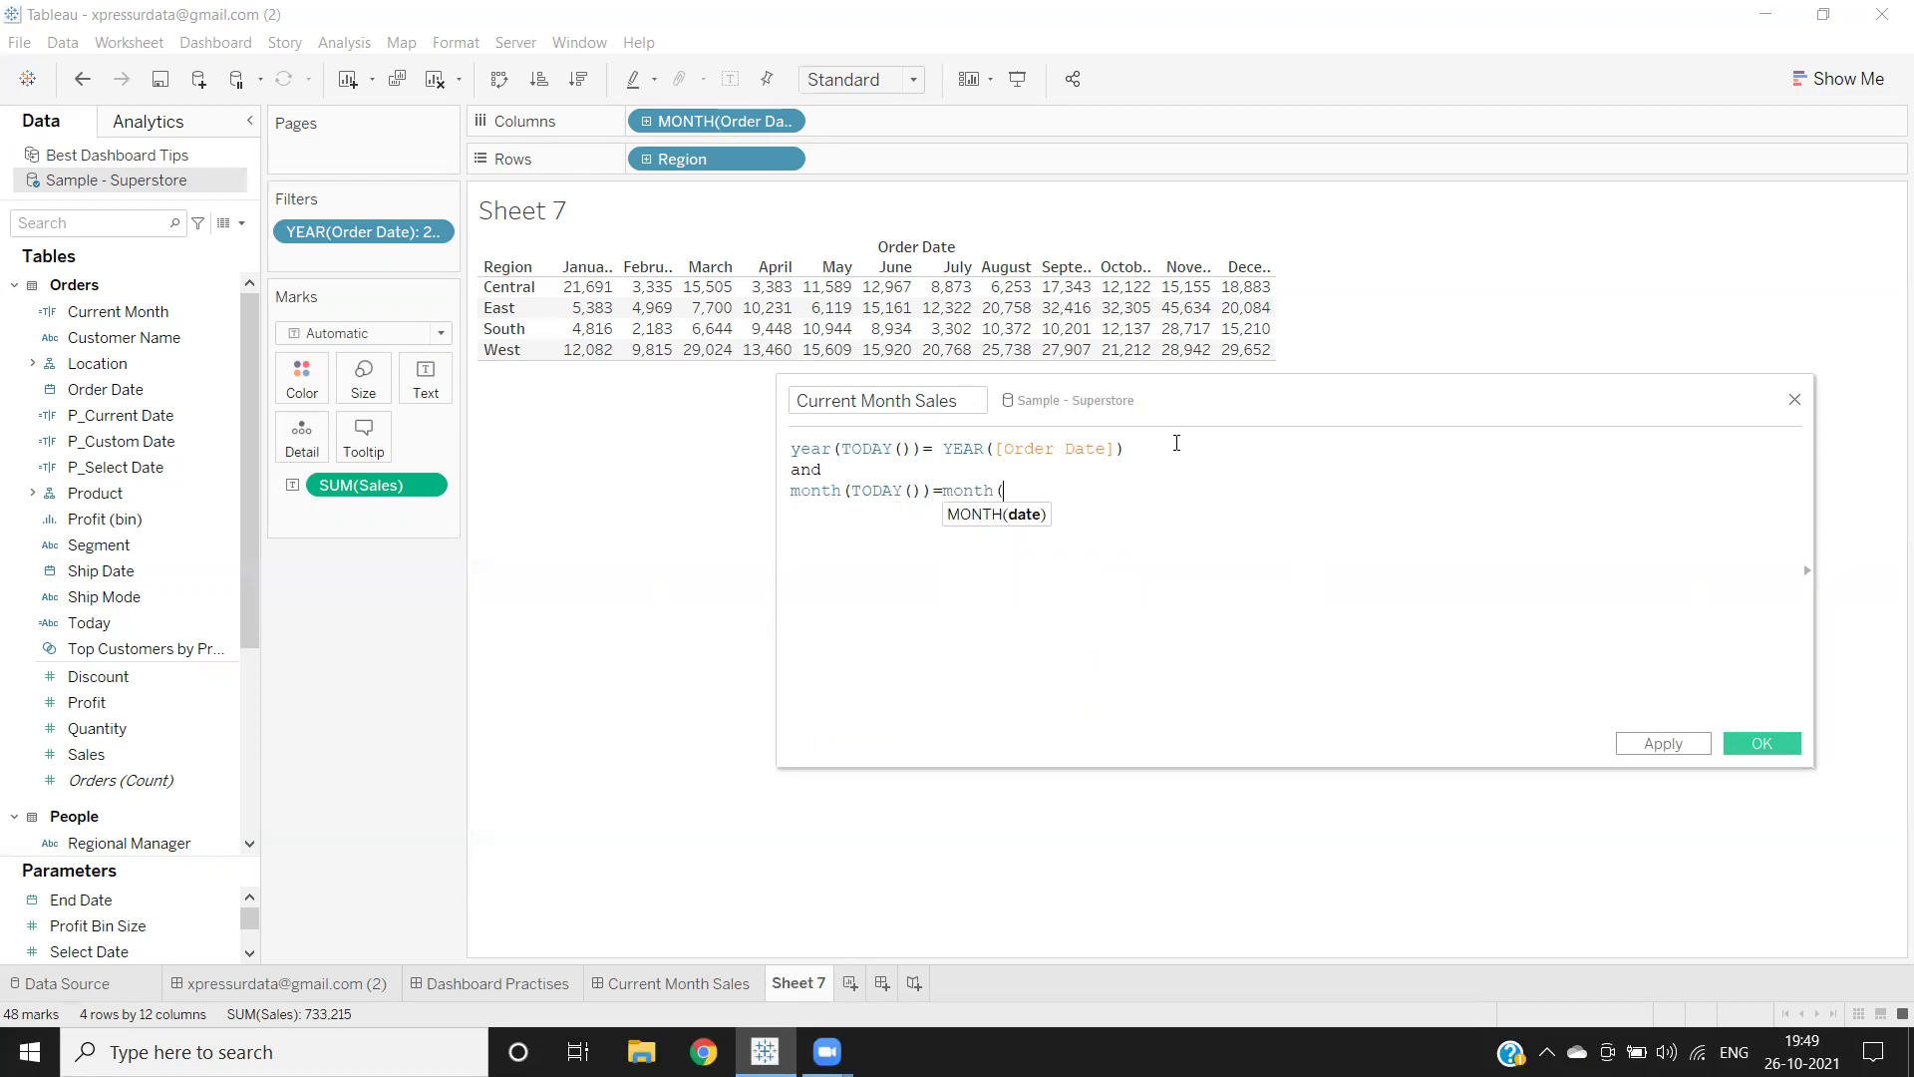
key("Return")
type(")")
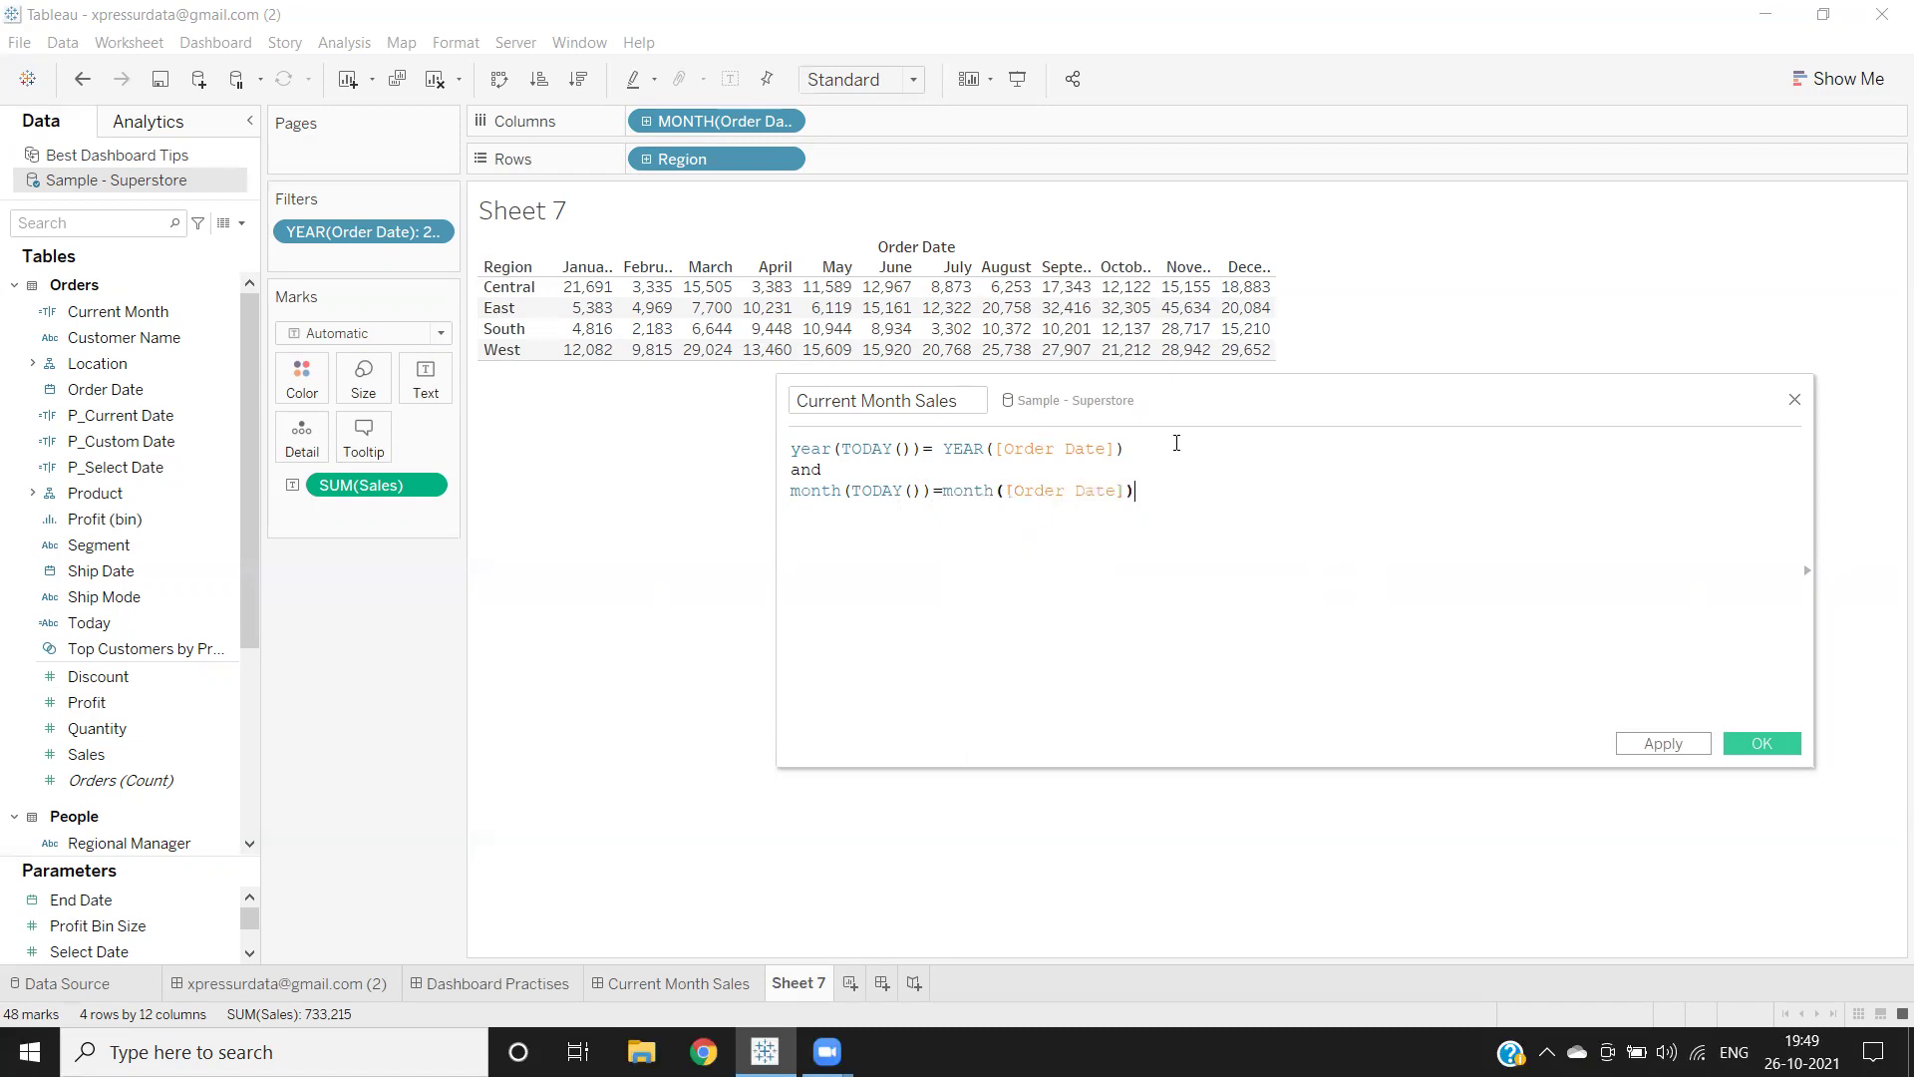
left_click(1665, 746)
Step: Close the calculation editor and colour the table by Current Month Sales
left_click(1759, 743)
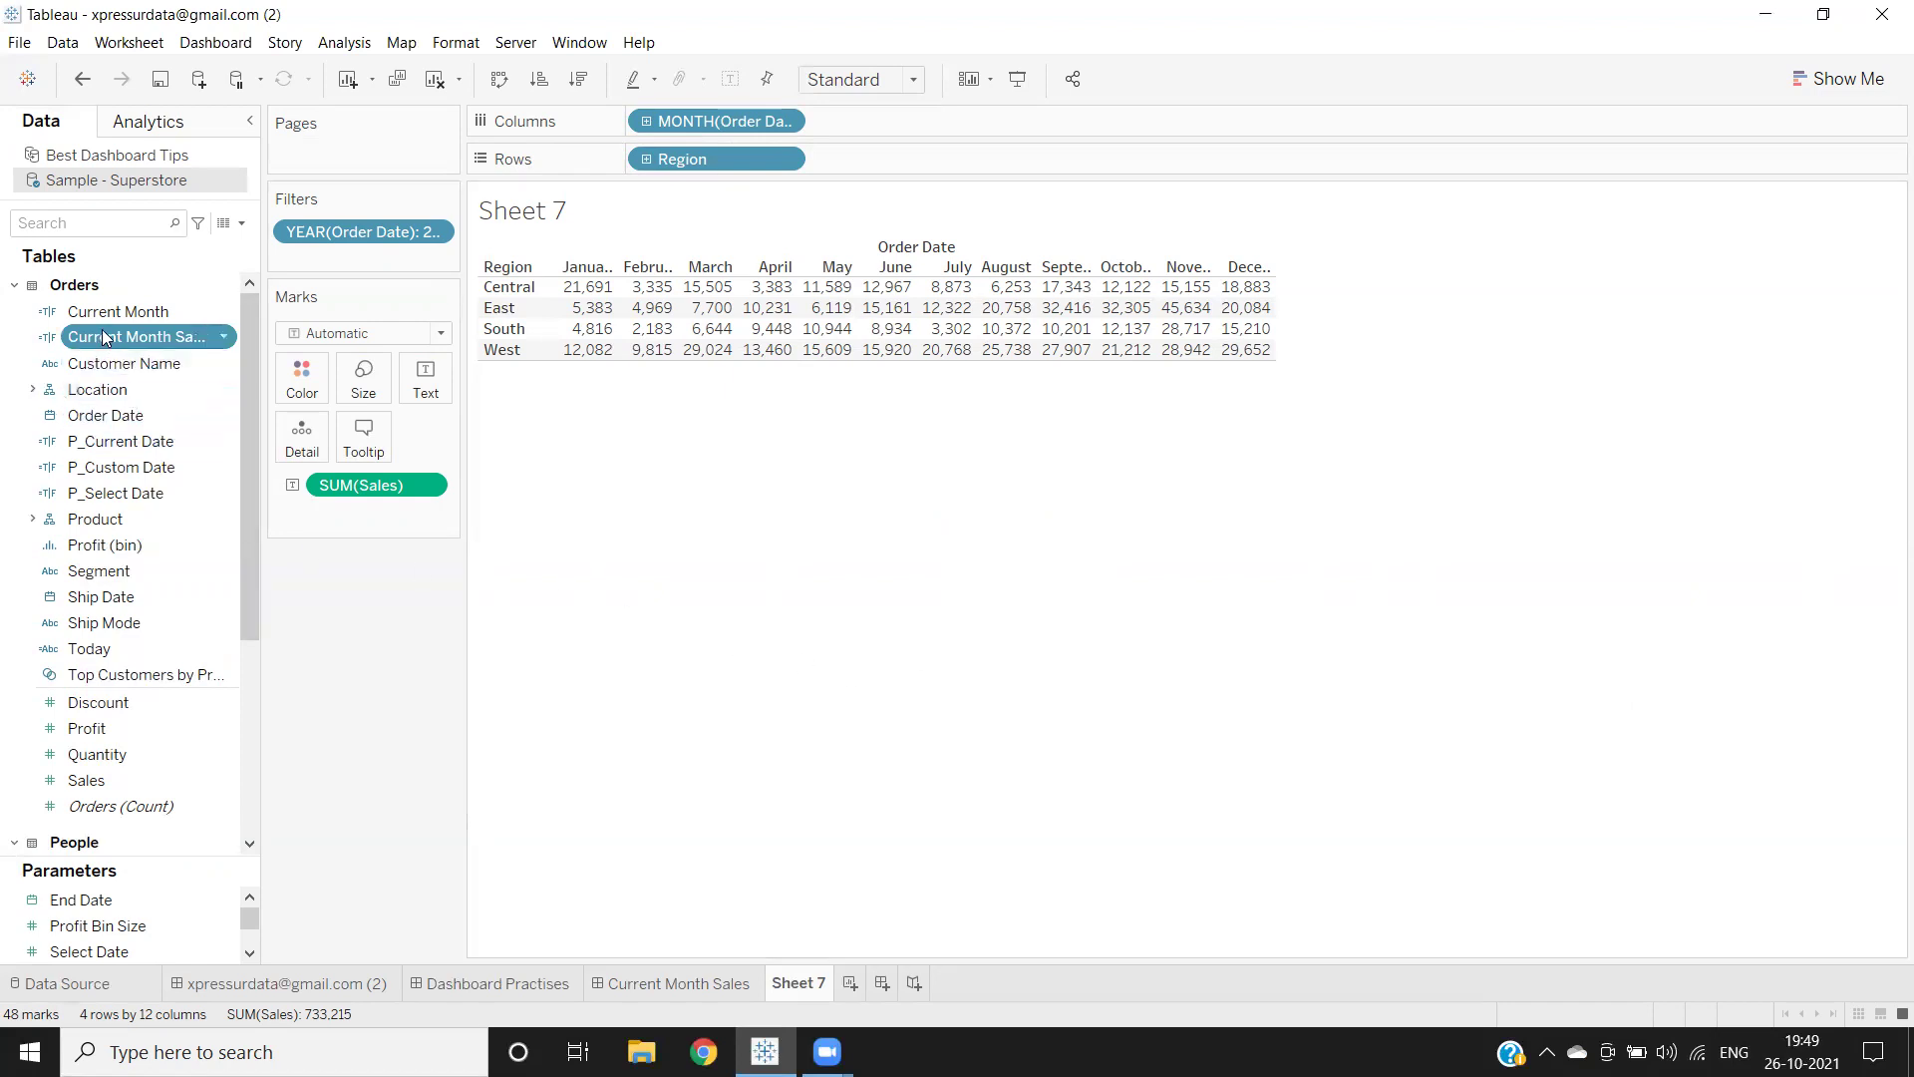
left_click_drag(105, 337, 303, 383)
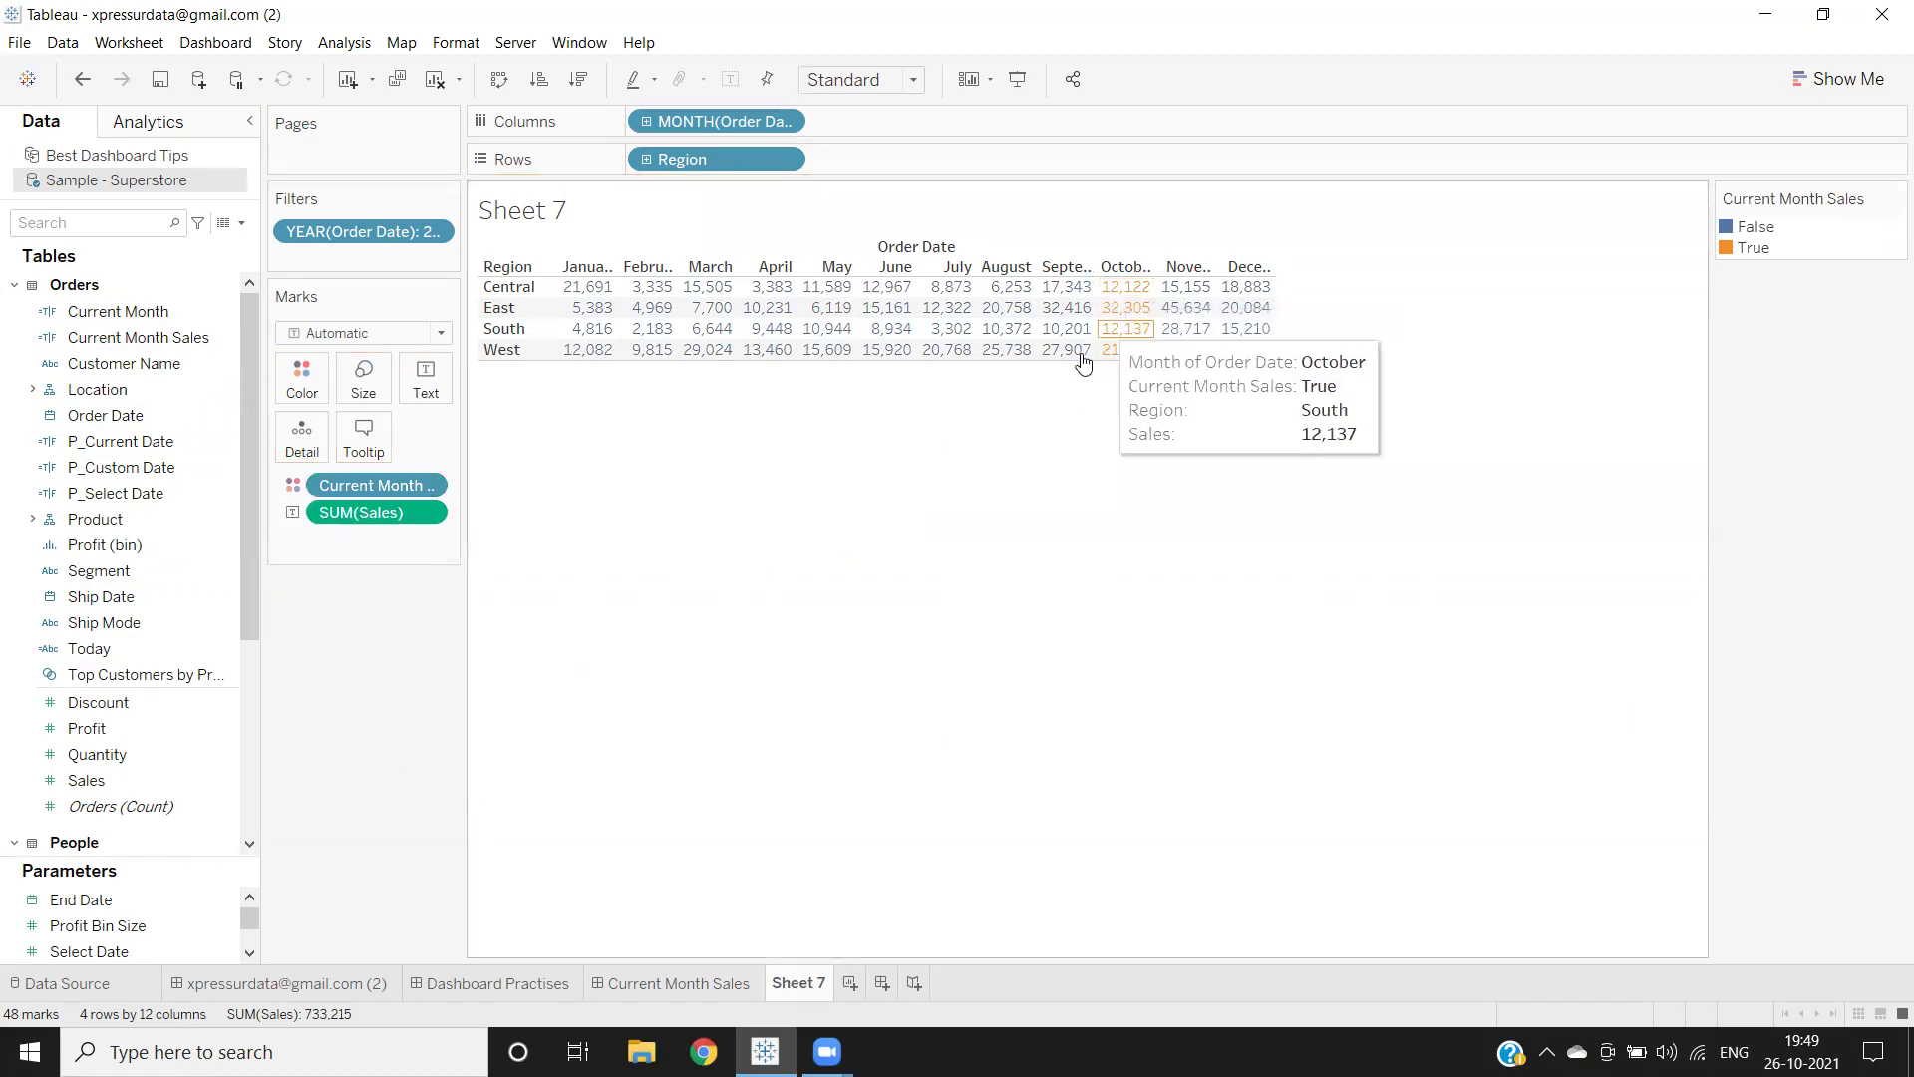
mouse_move(1065, 327)
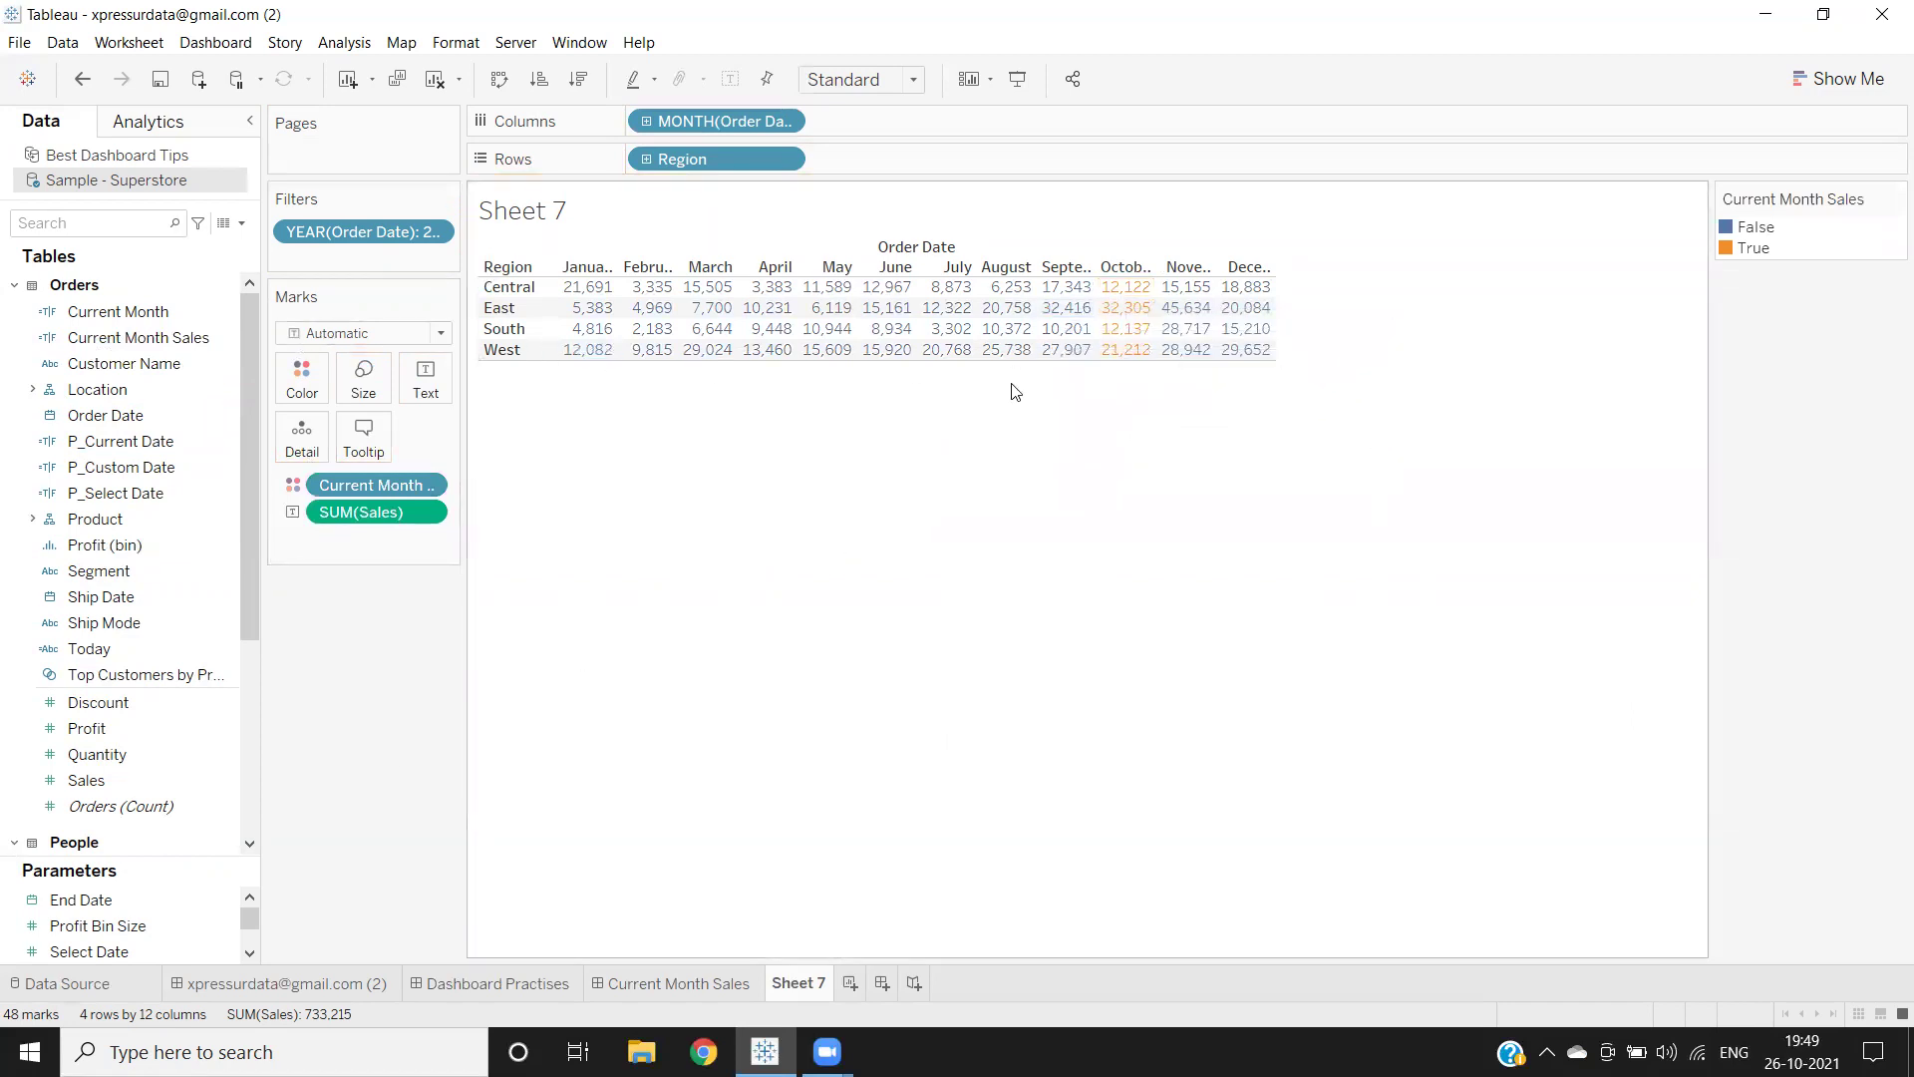
mouse_move(1109, 289)
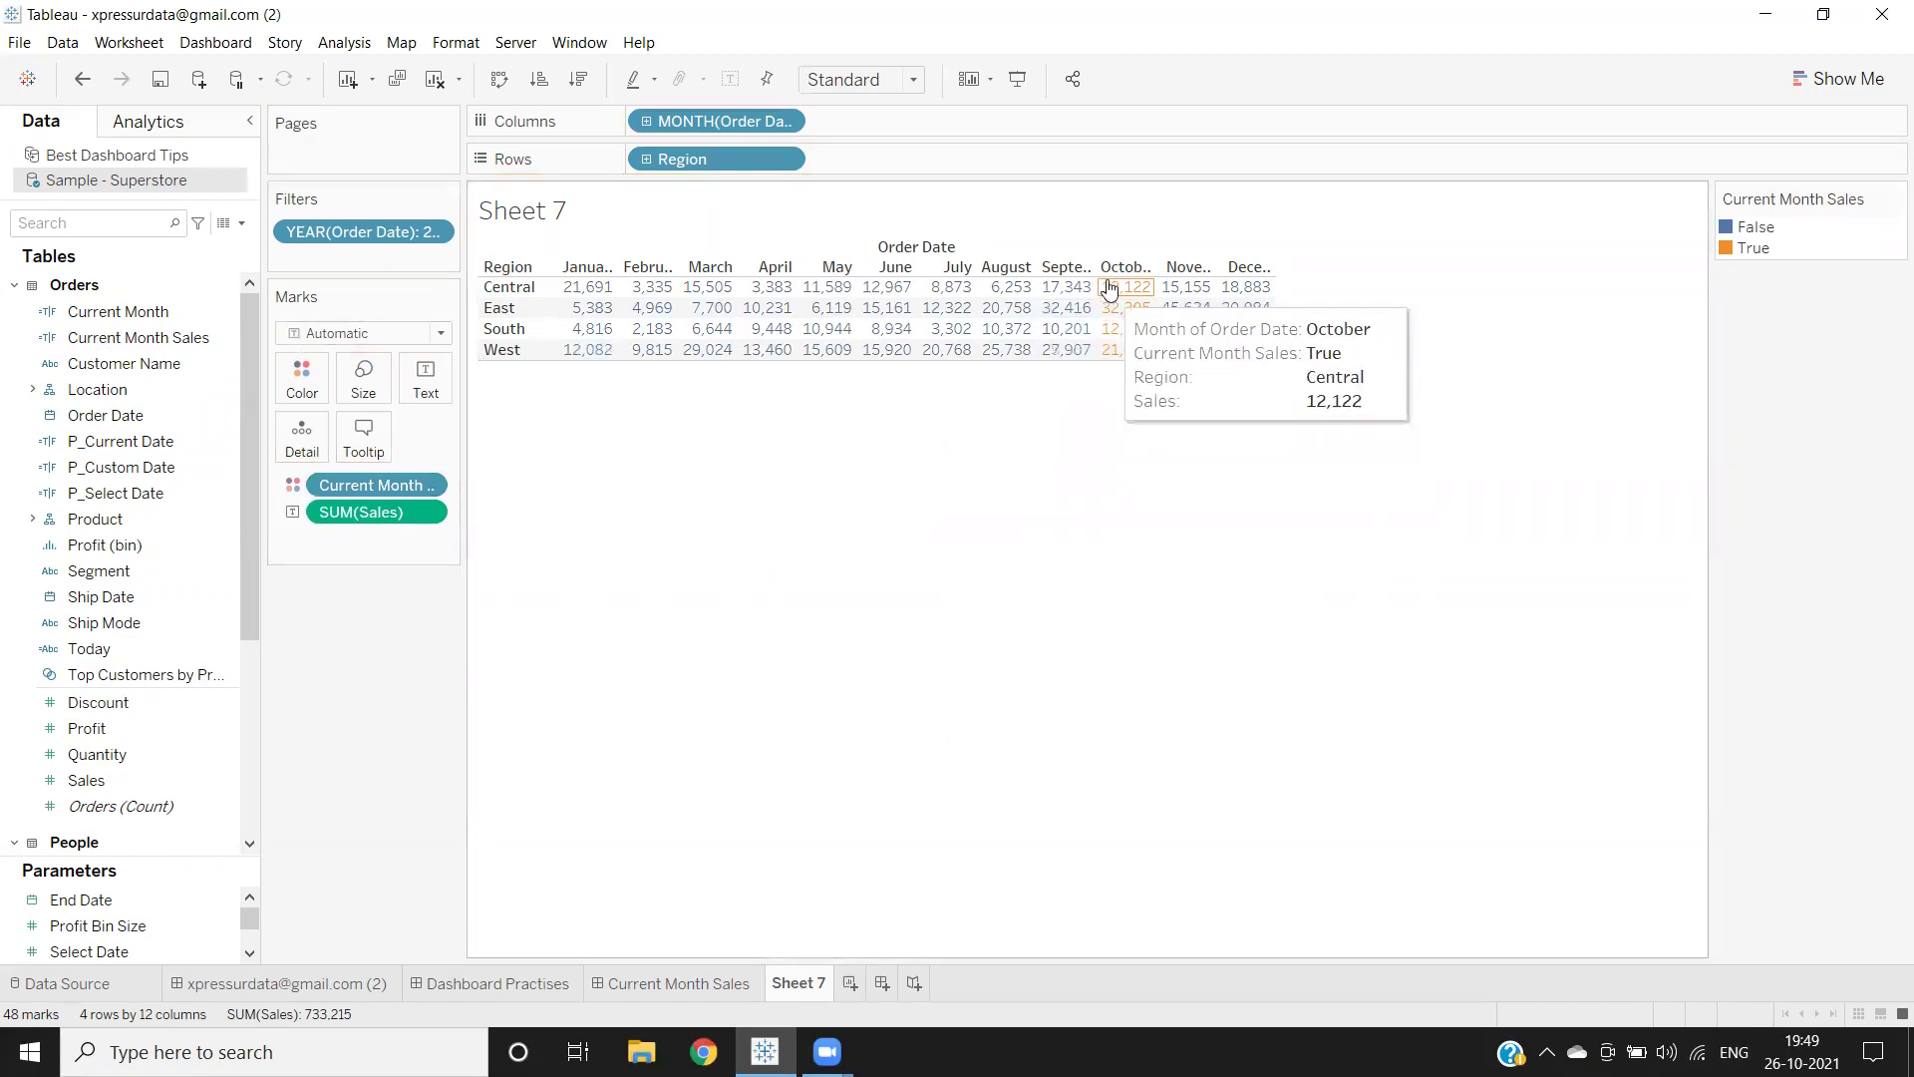
Step: Switch the mark type to Square and begin a blank ad-hoc calculation on Columns
left_click(390, 334)
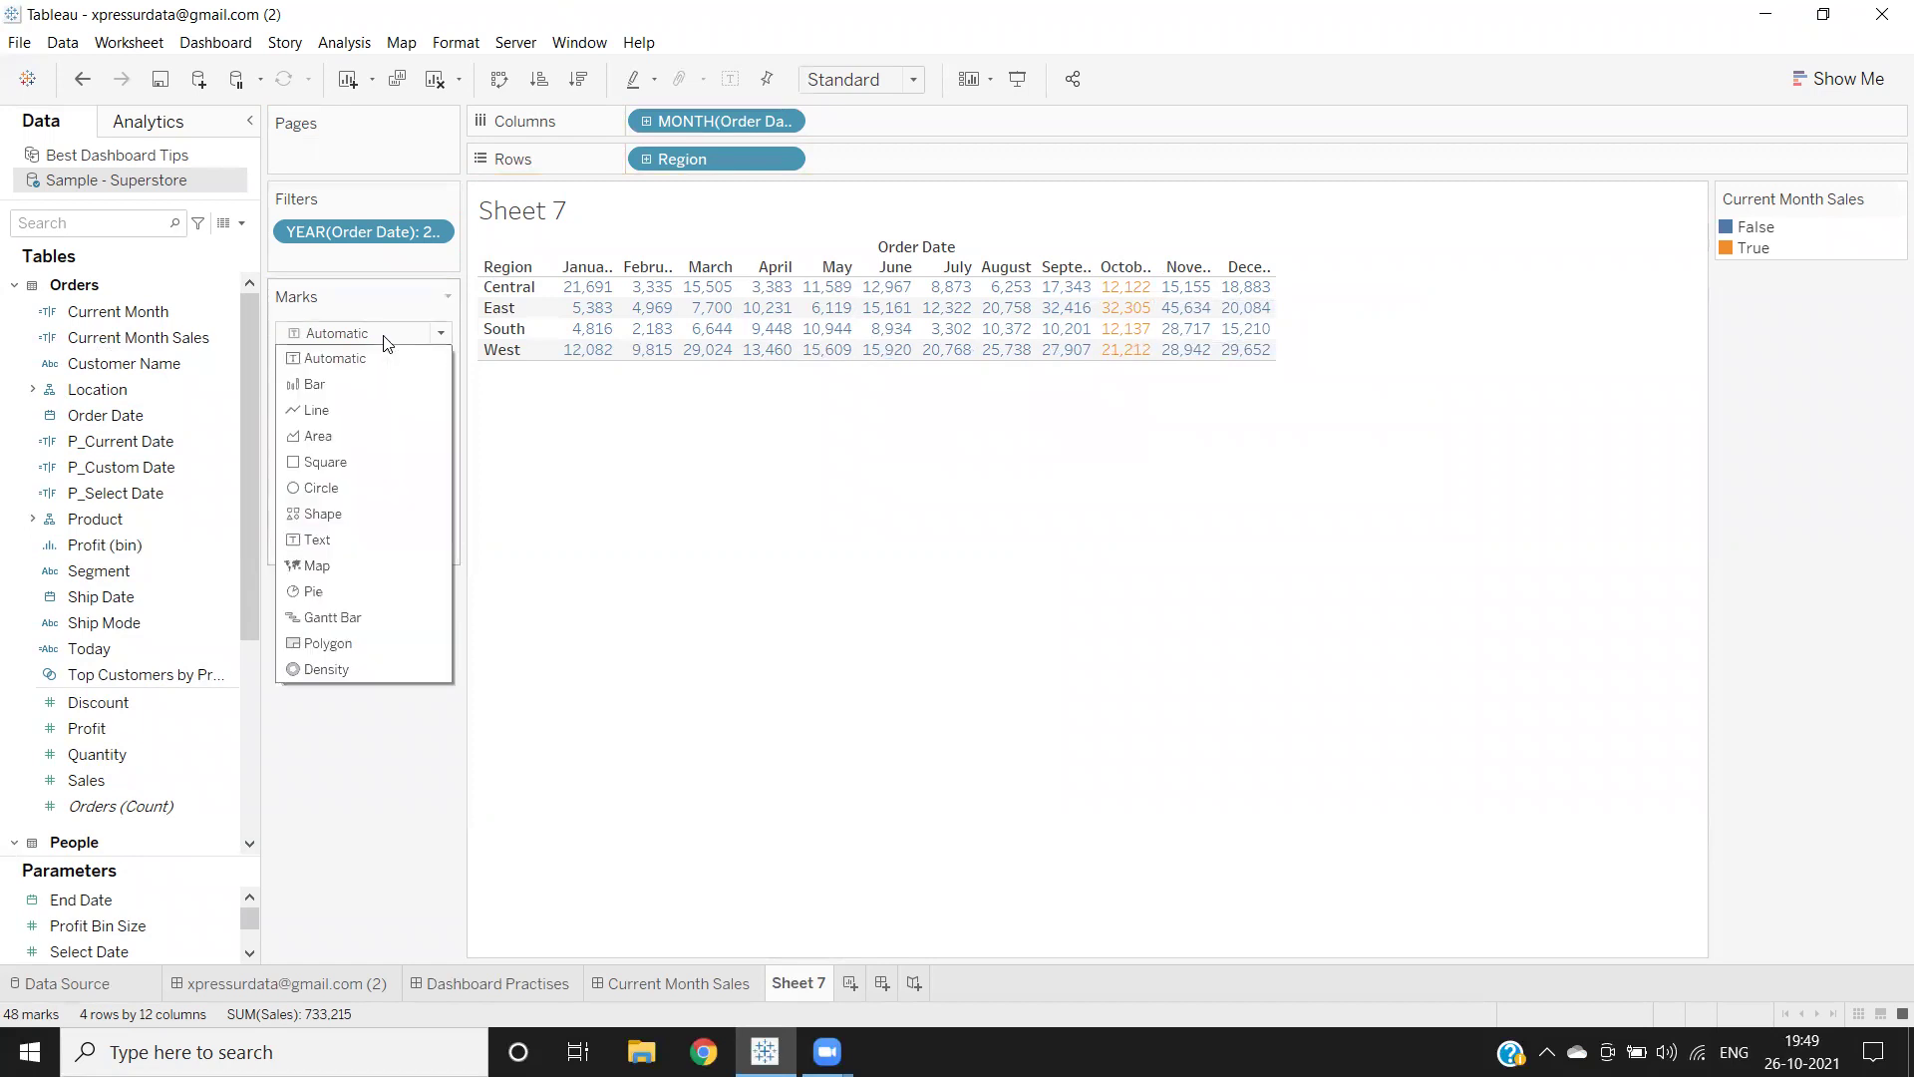
left_click(336, 472)
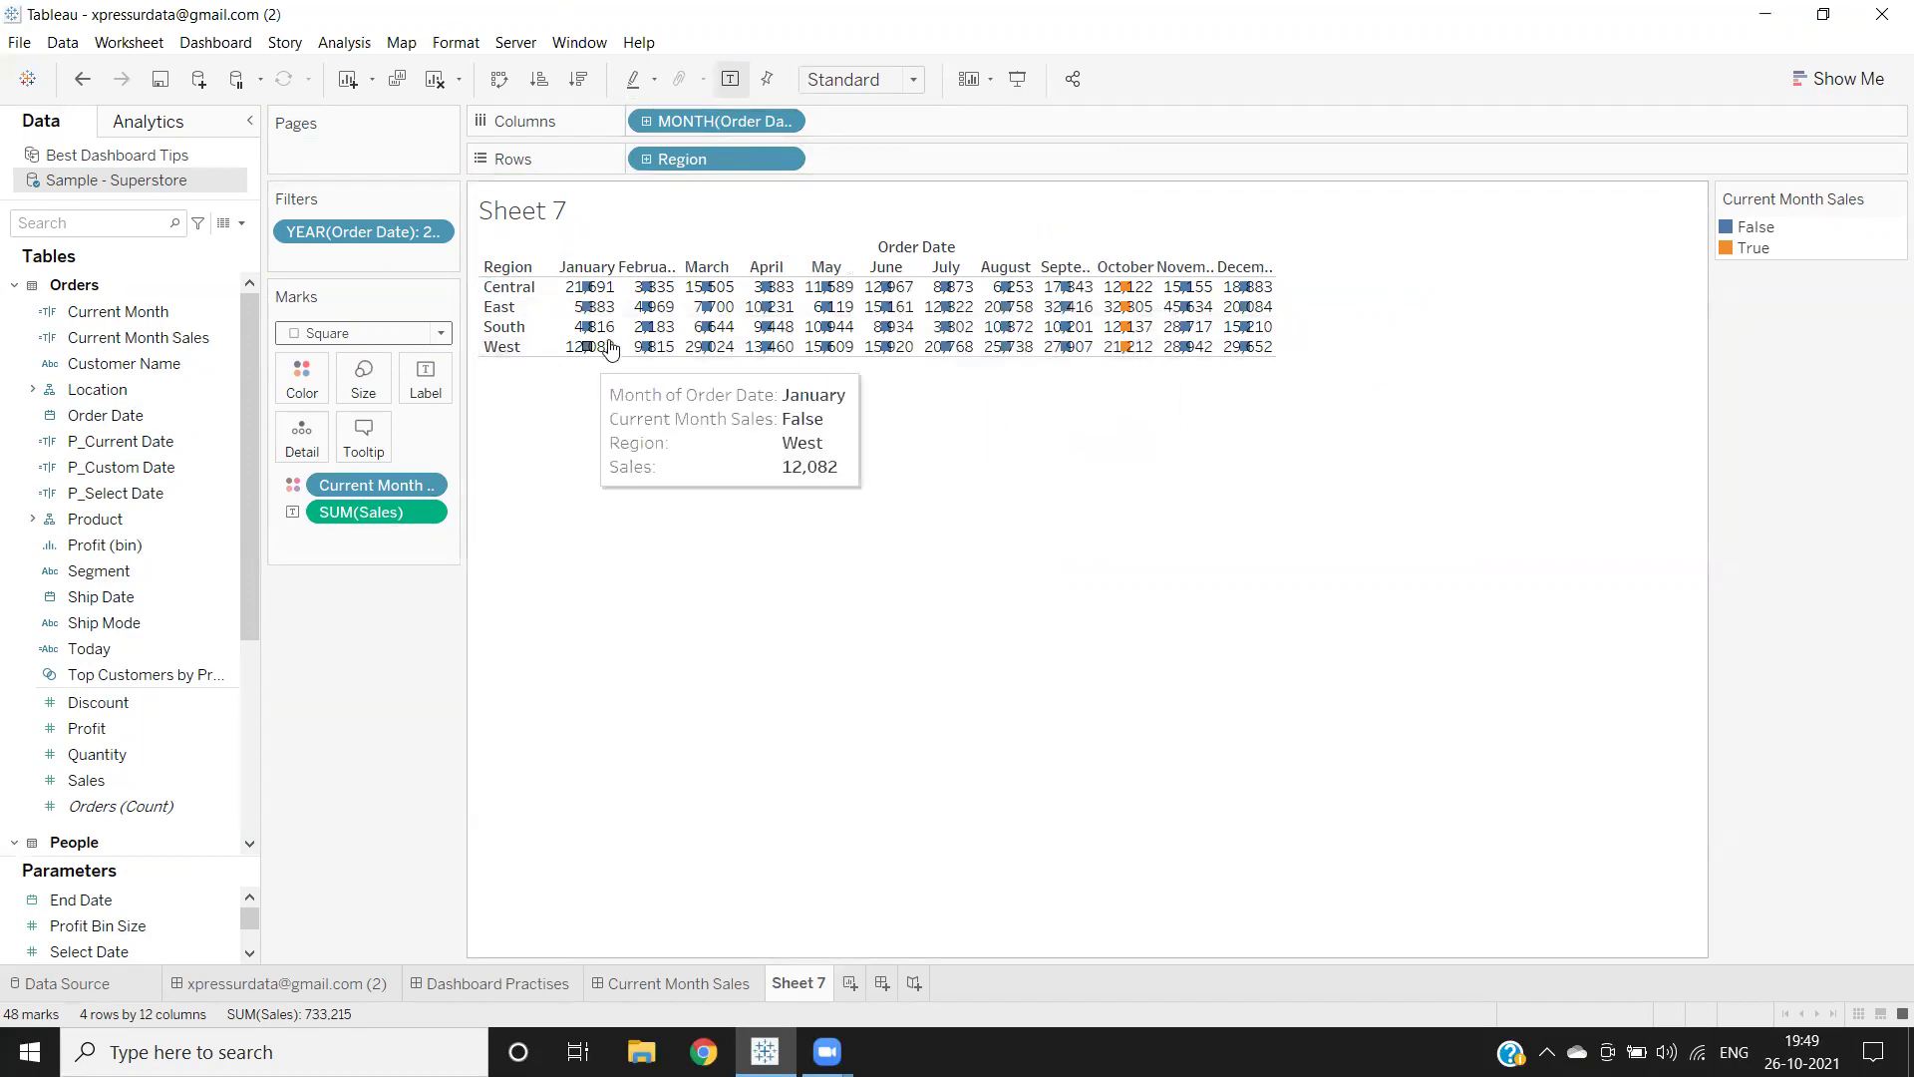
mouse_move(603, 304)
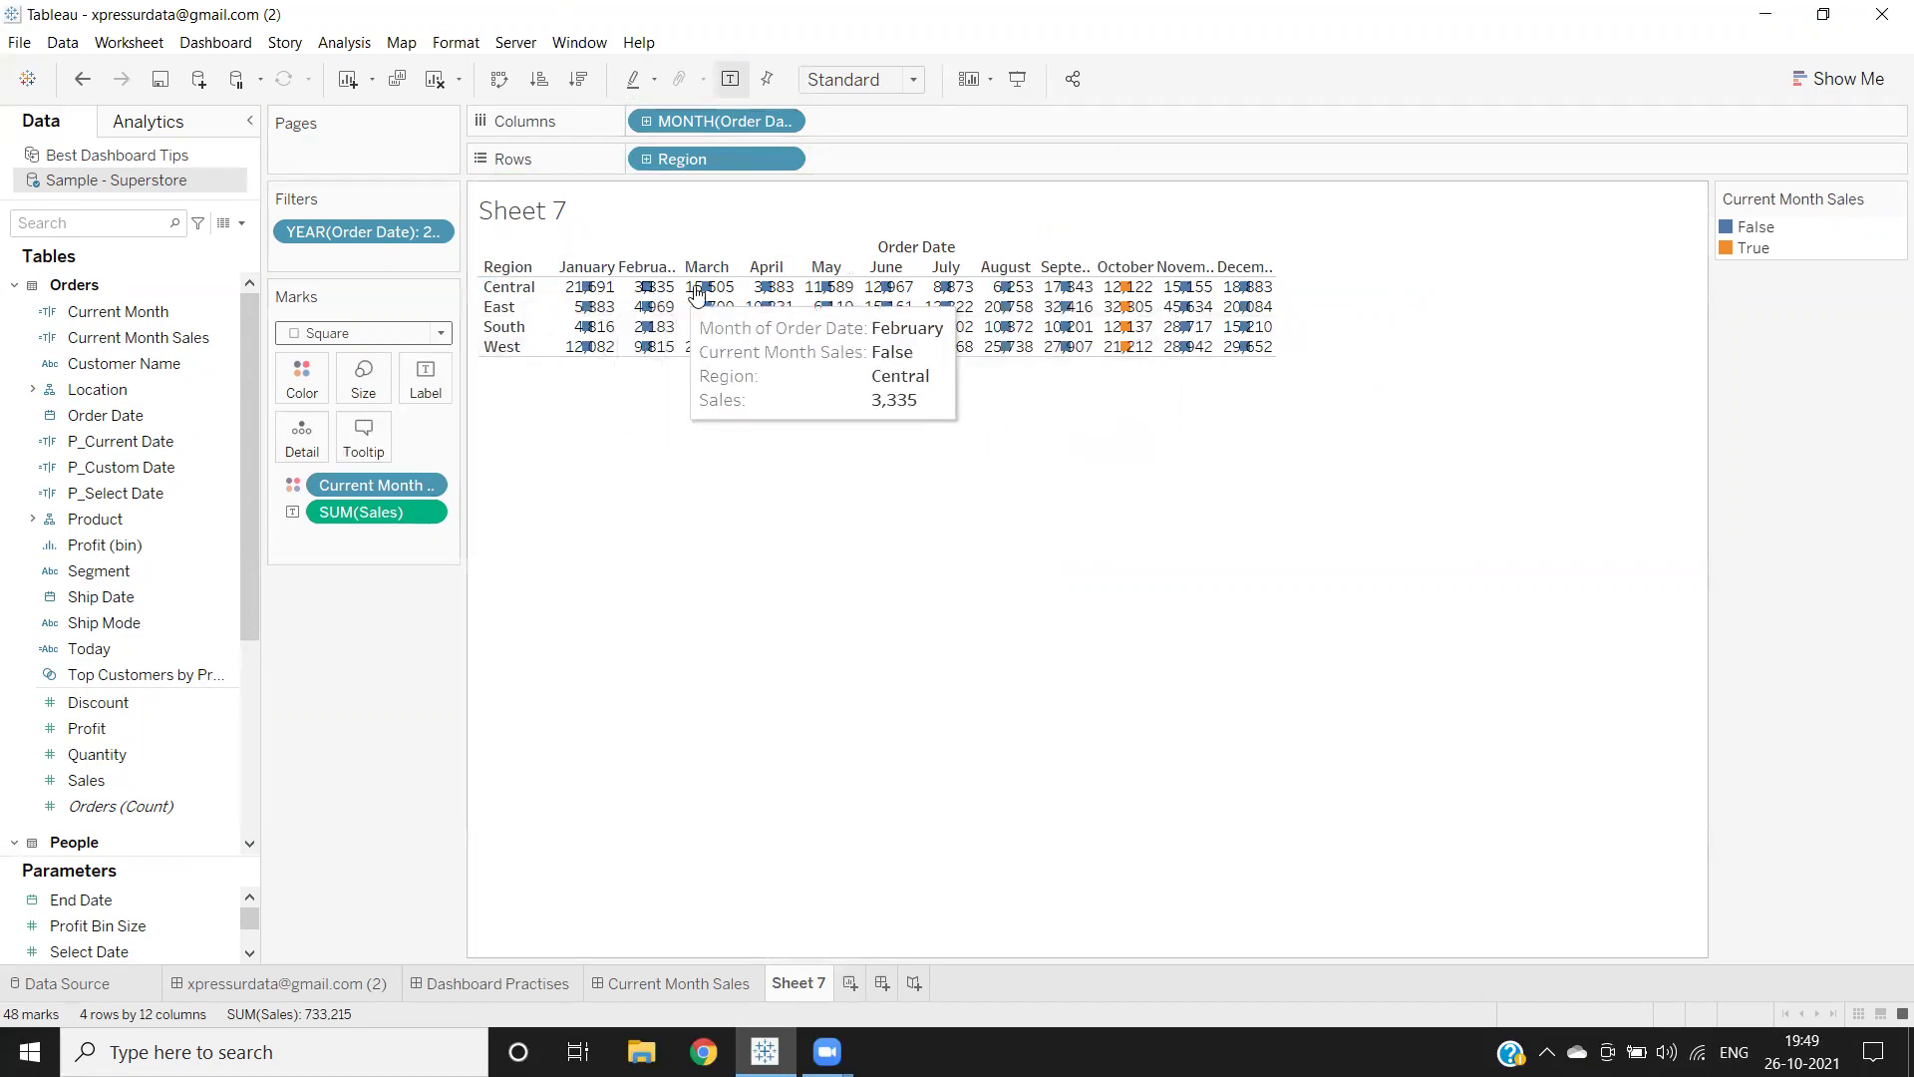
mouse_move(1095, 291)
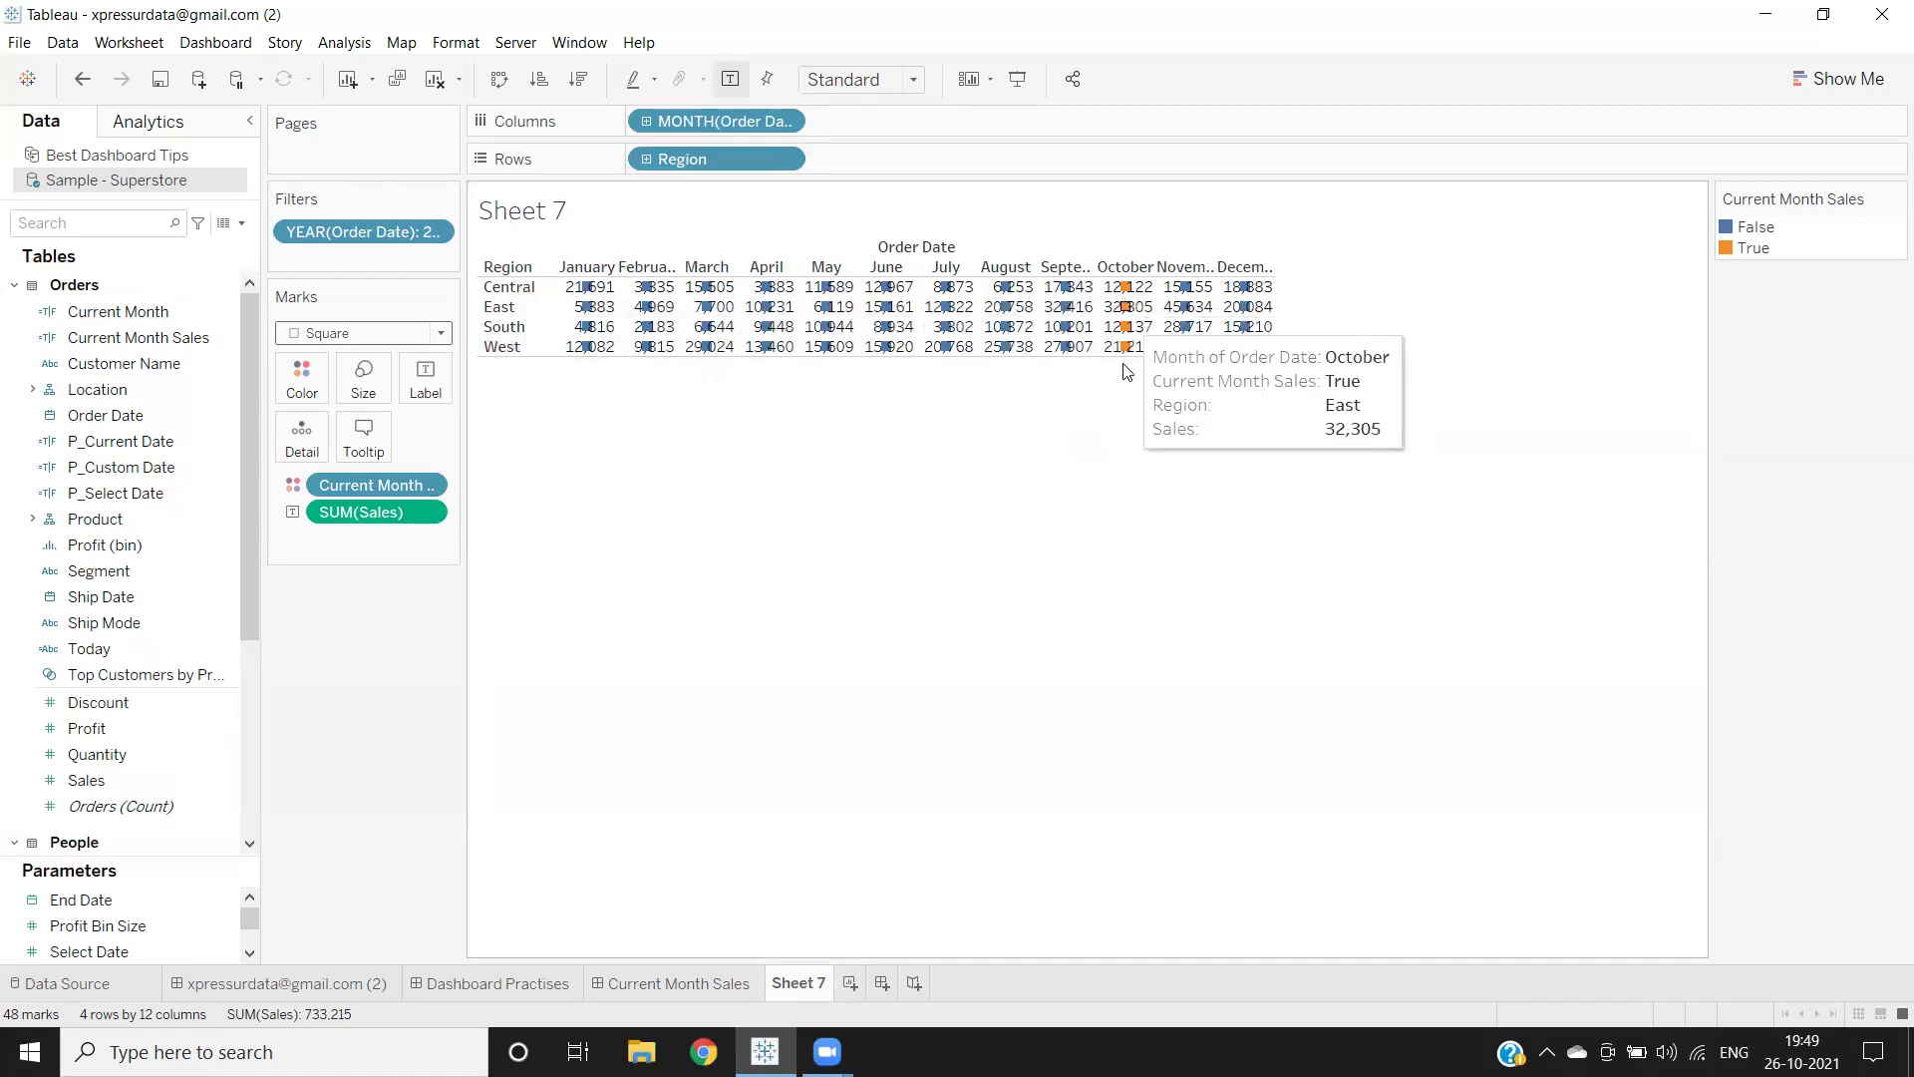
double_click(869, 122)
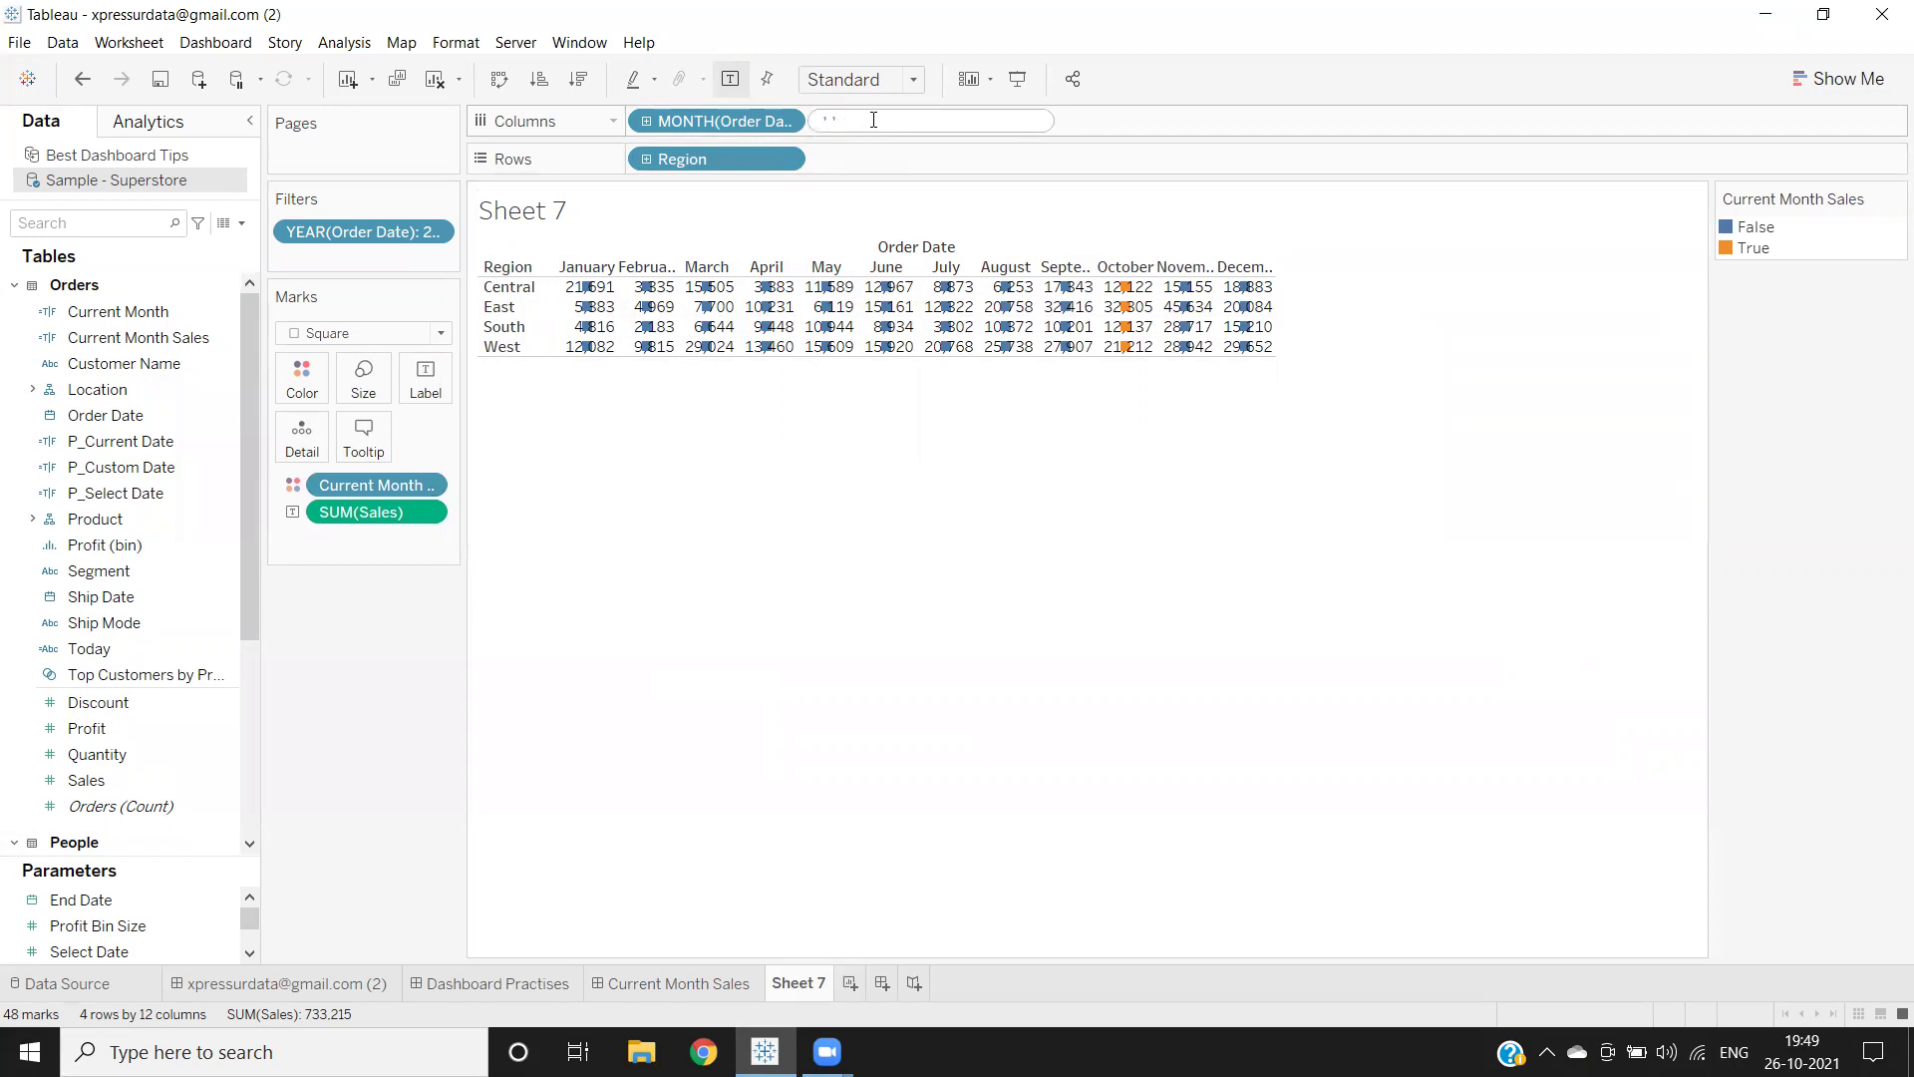
Step: Add blank '' ad-hoc calculations beside the months on Columns and the regions on Rows
key("Return")
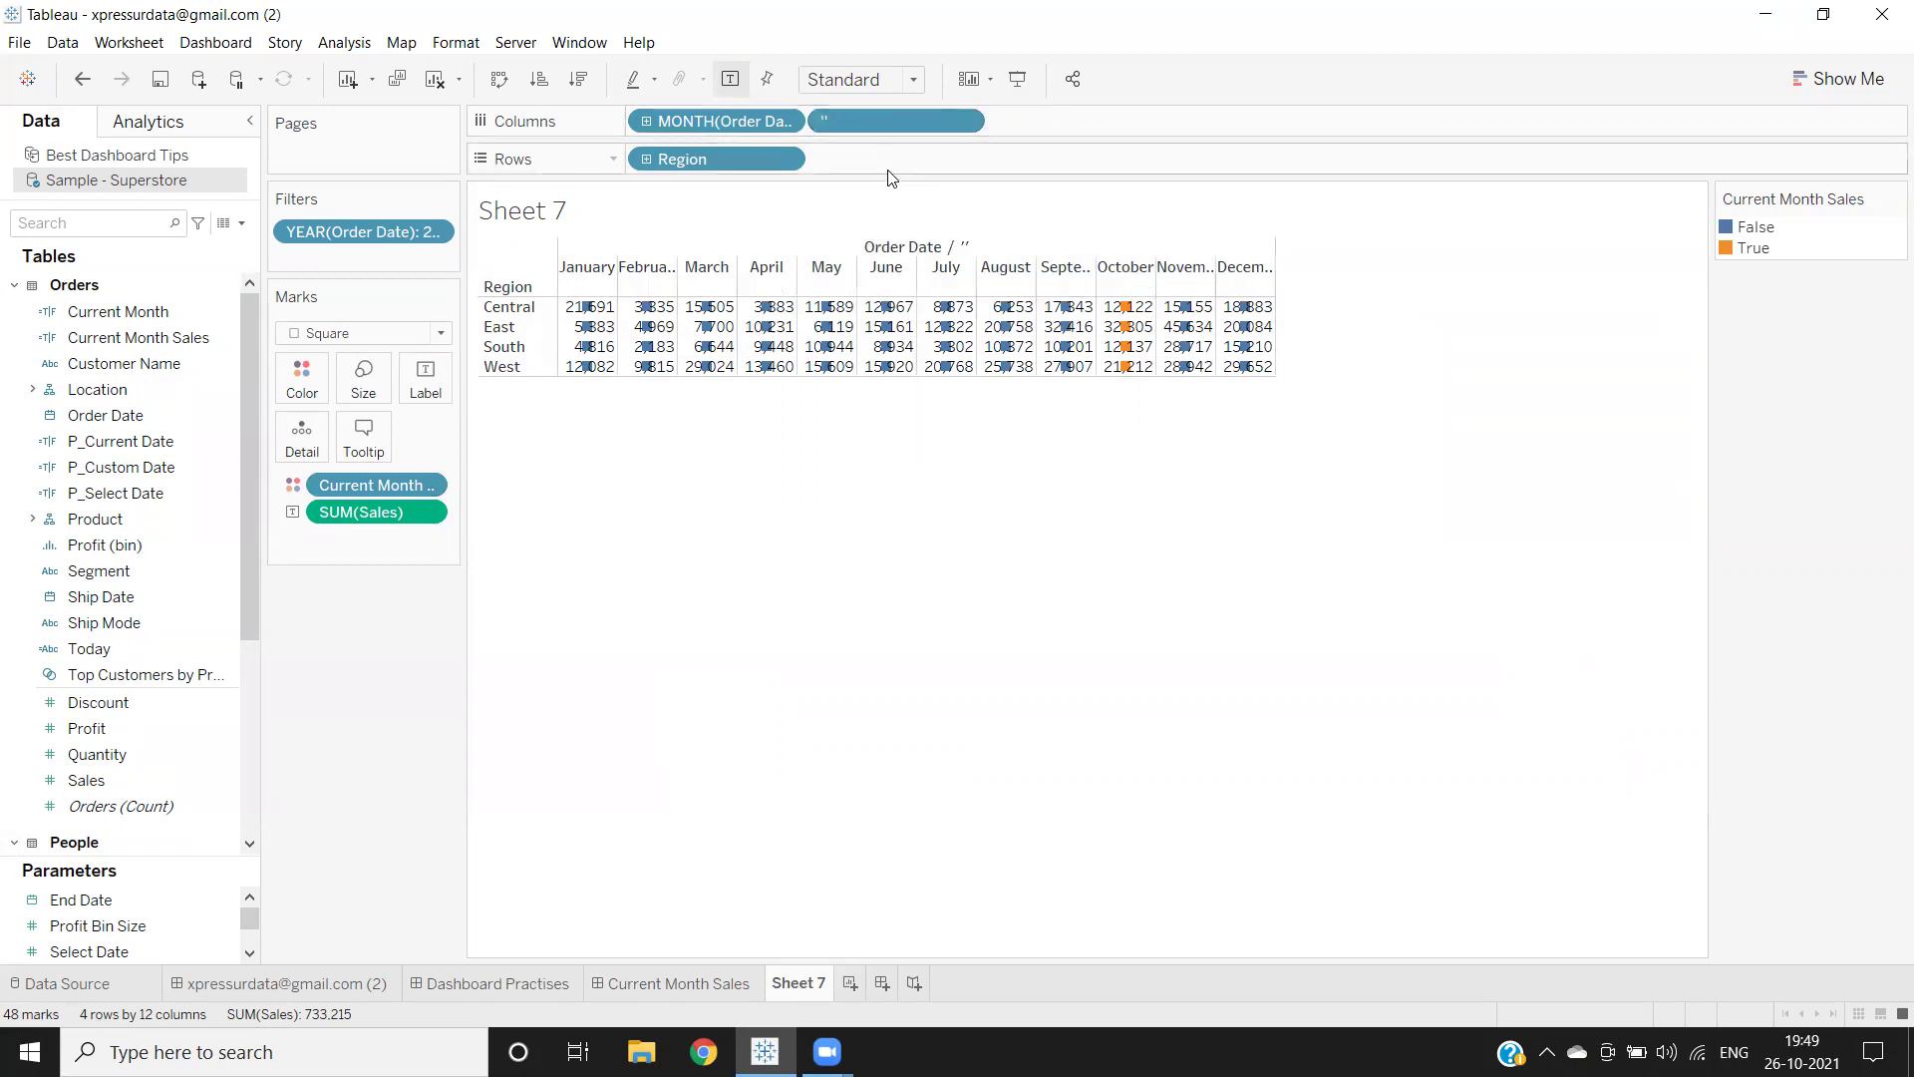
double_click(891, 153)
type("''")
key("Return")
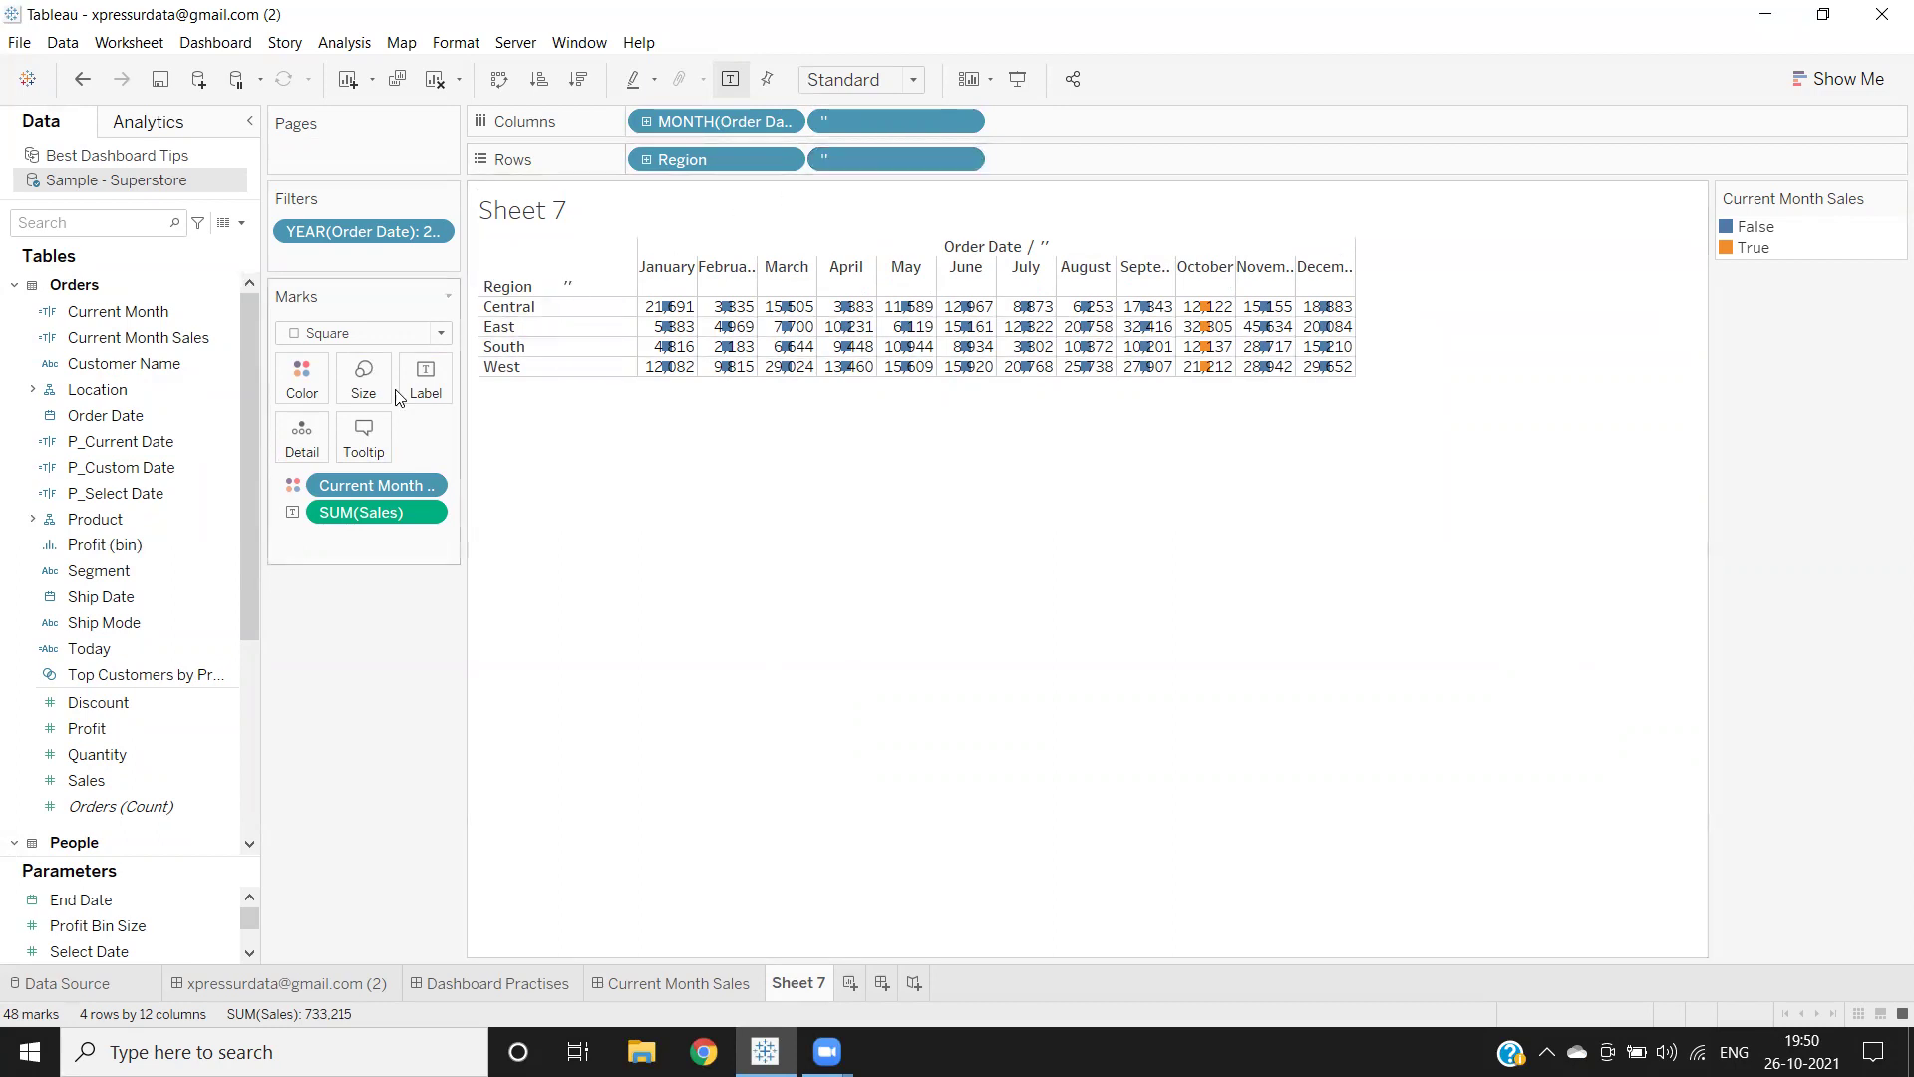
Step: Set the square mark size to maximum so squares fill every cell
left_click(366, 397)
left_click_drag(427, 445, 518, 442)
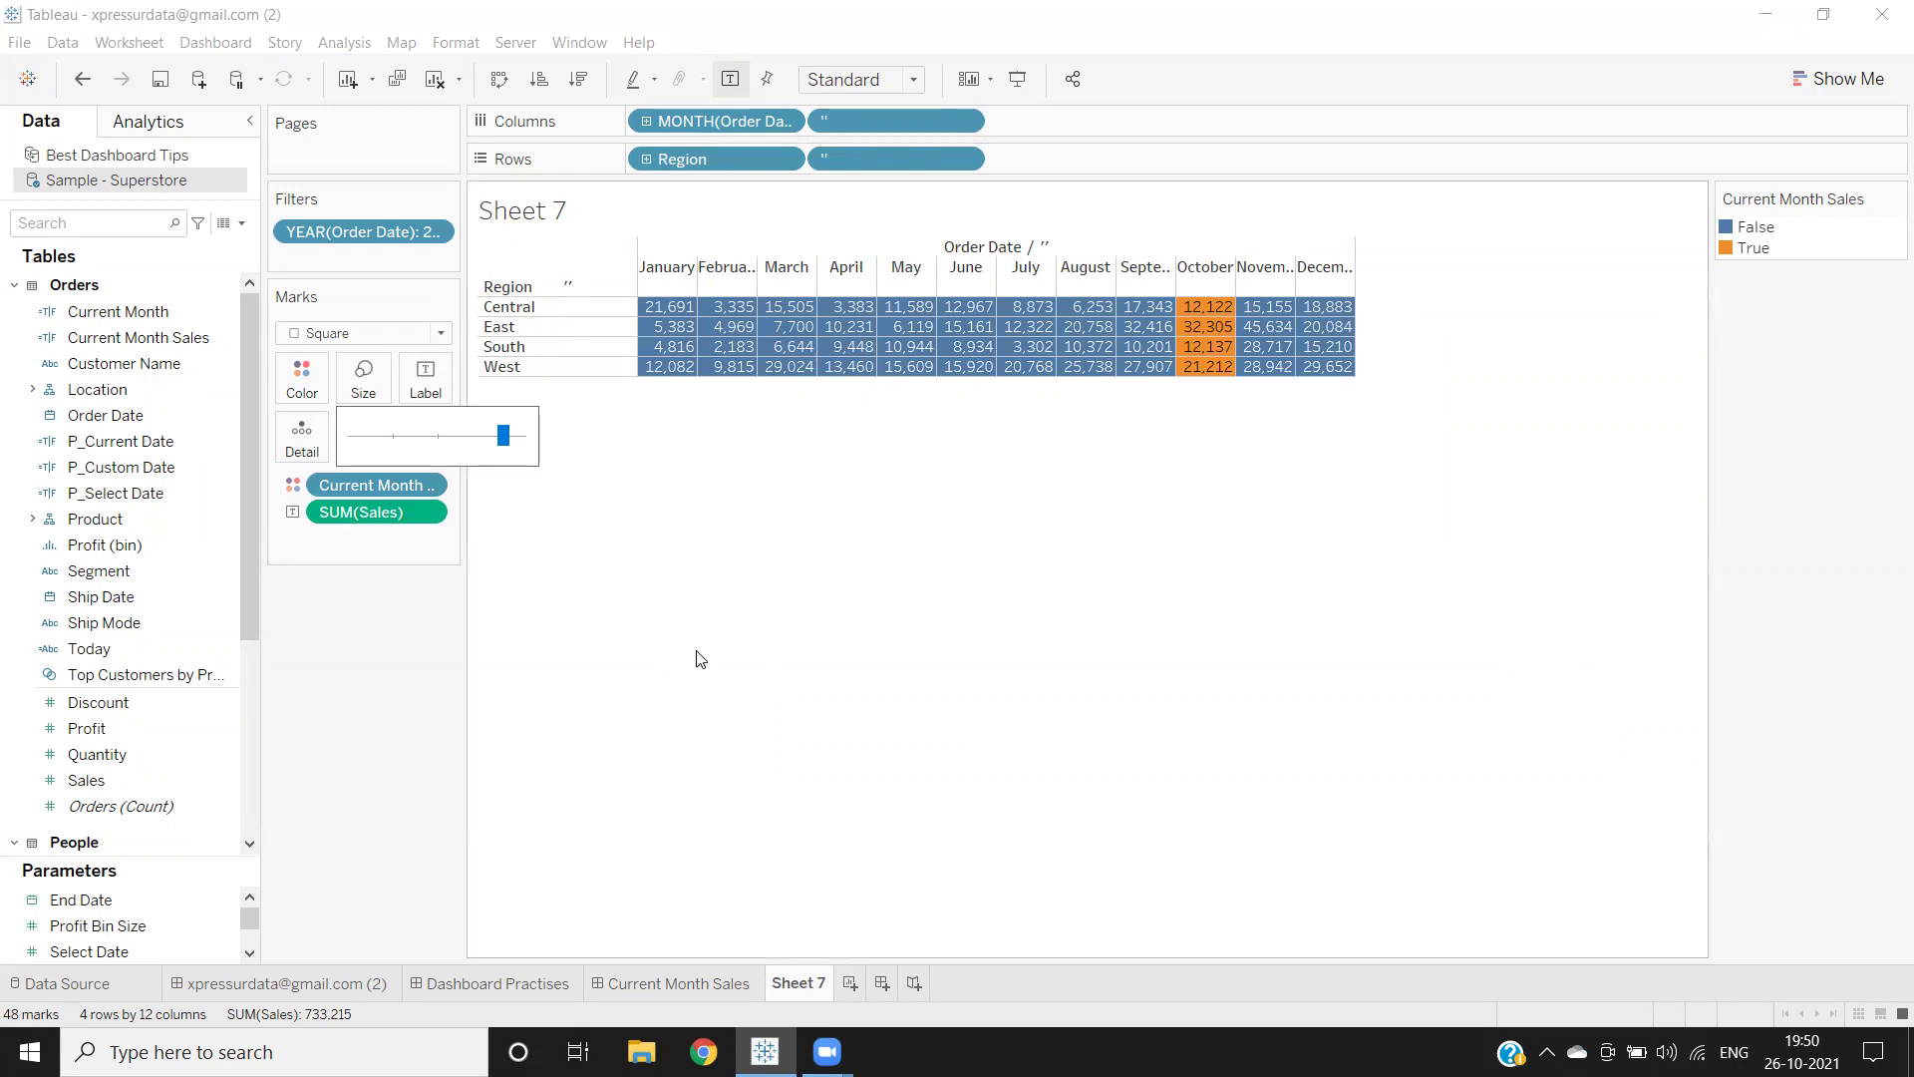
left_click(555, 509)
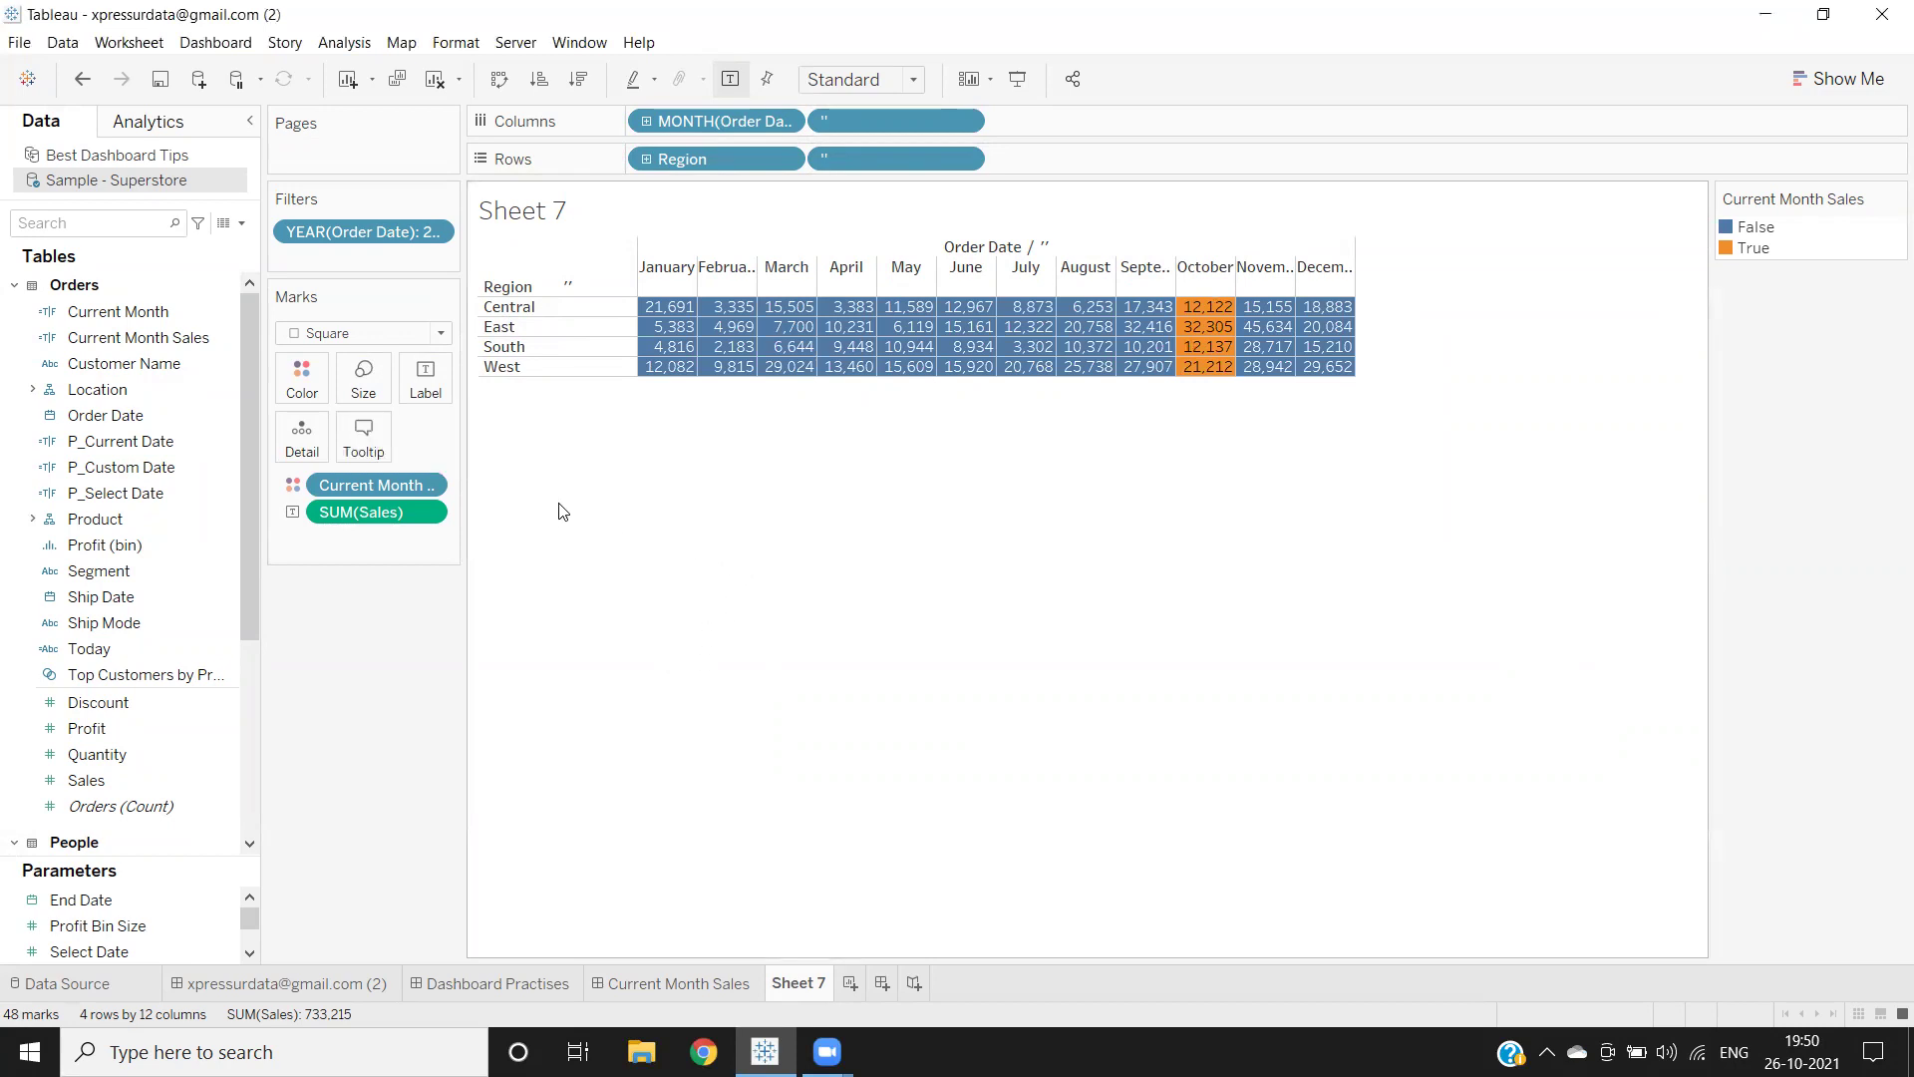
Step: Recolour Current Month Sales with False as white and True as green
double_click(1755, 235)
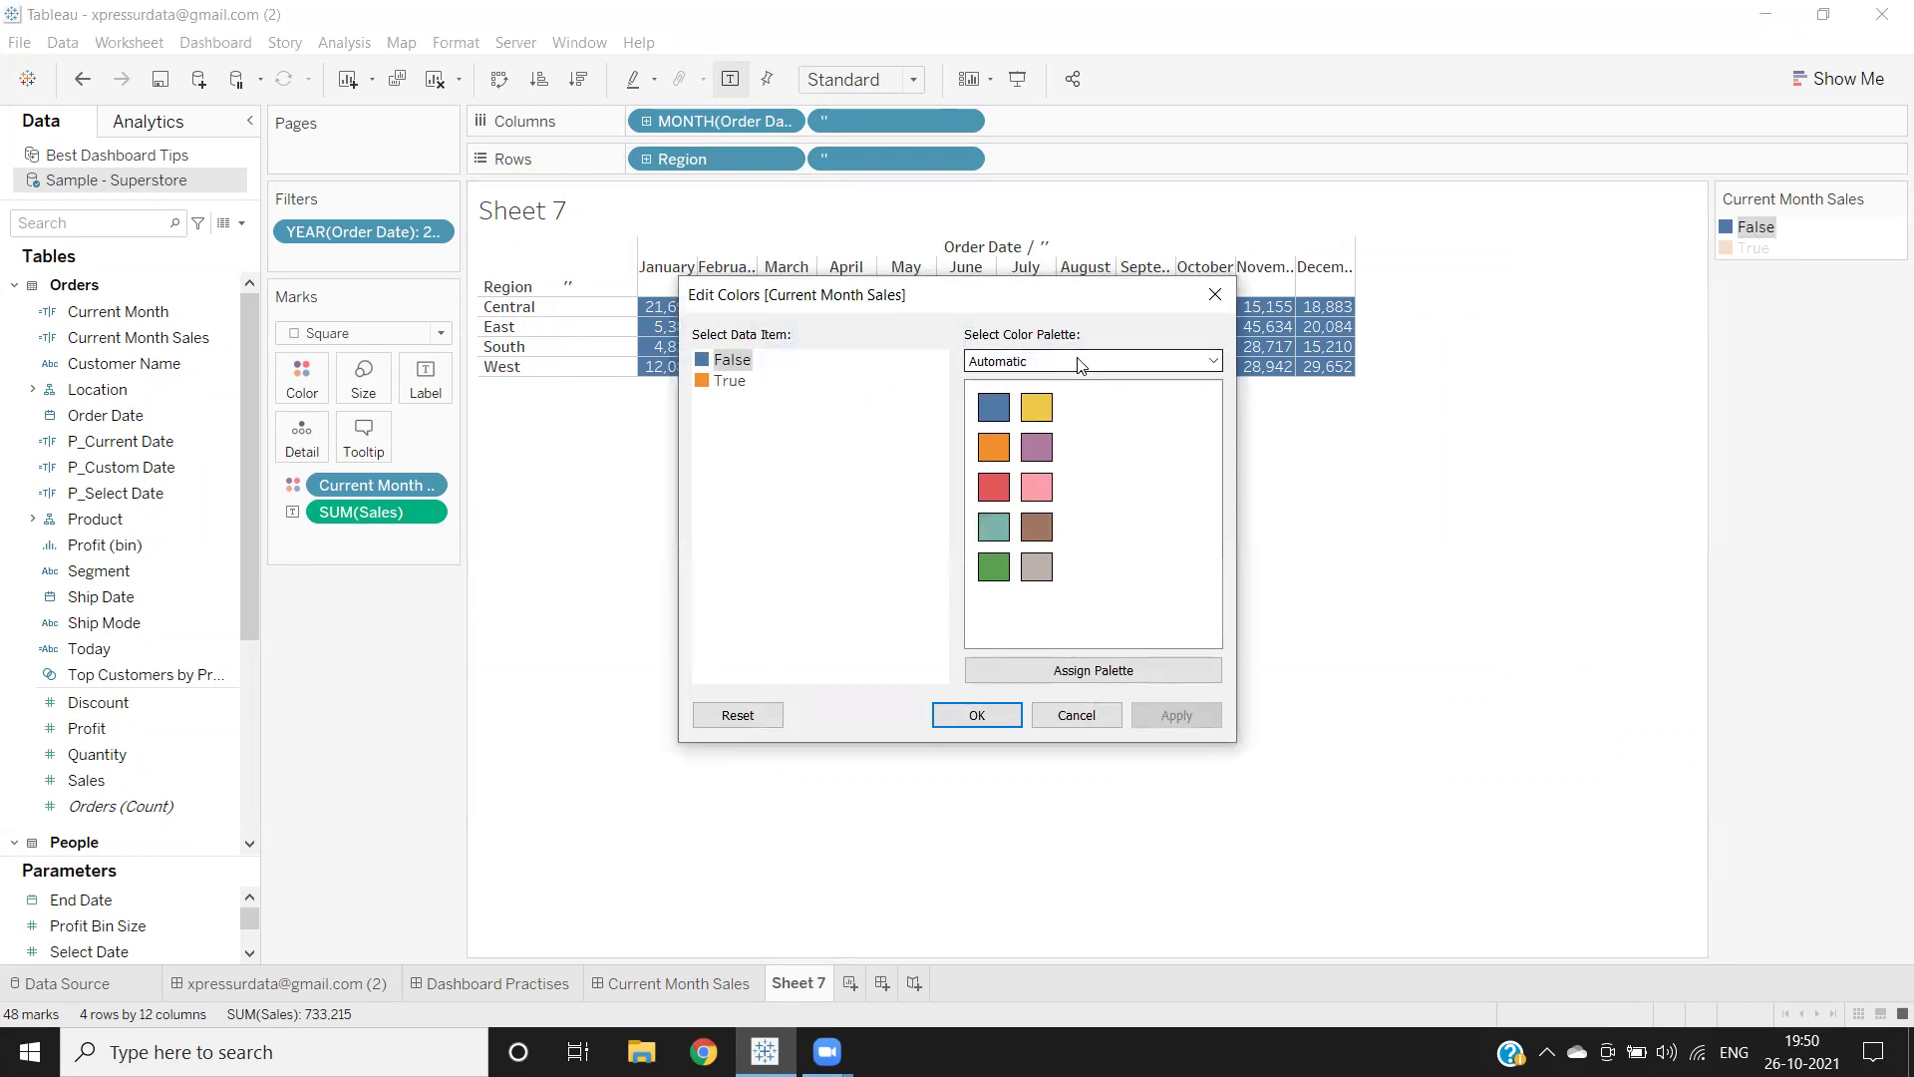
double_click(726, 361)
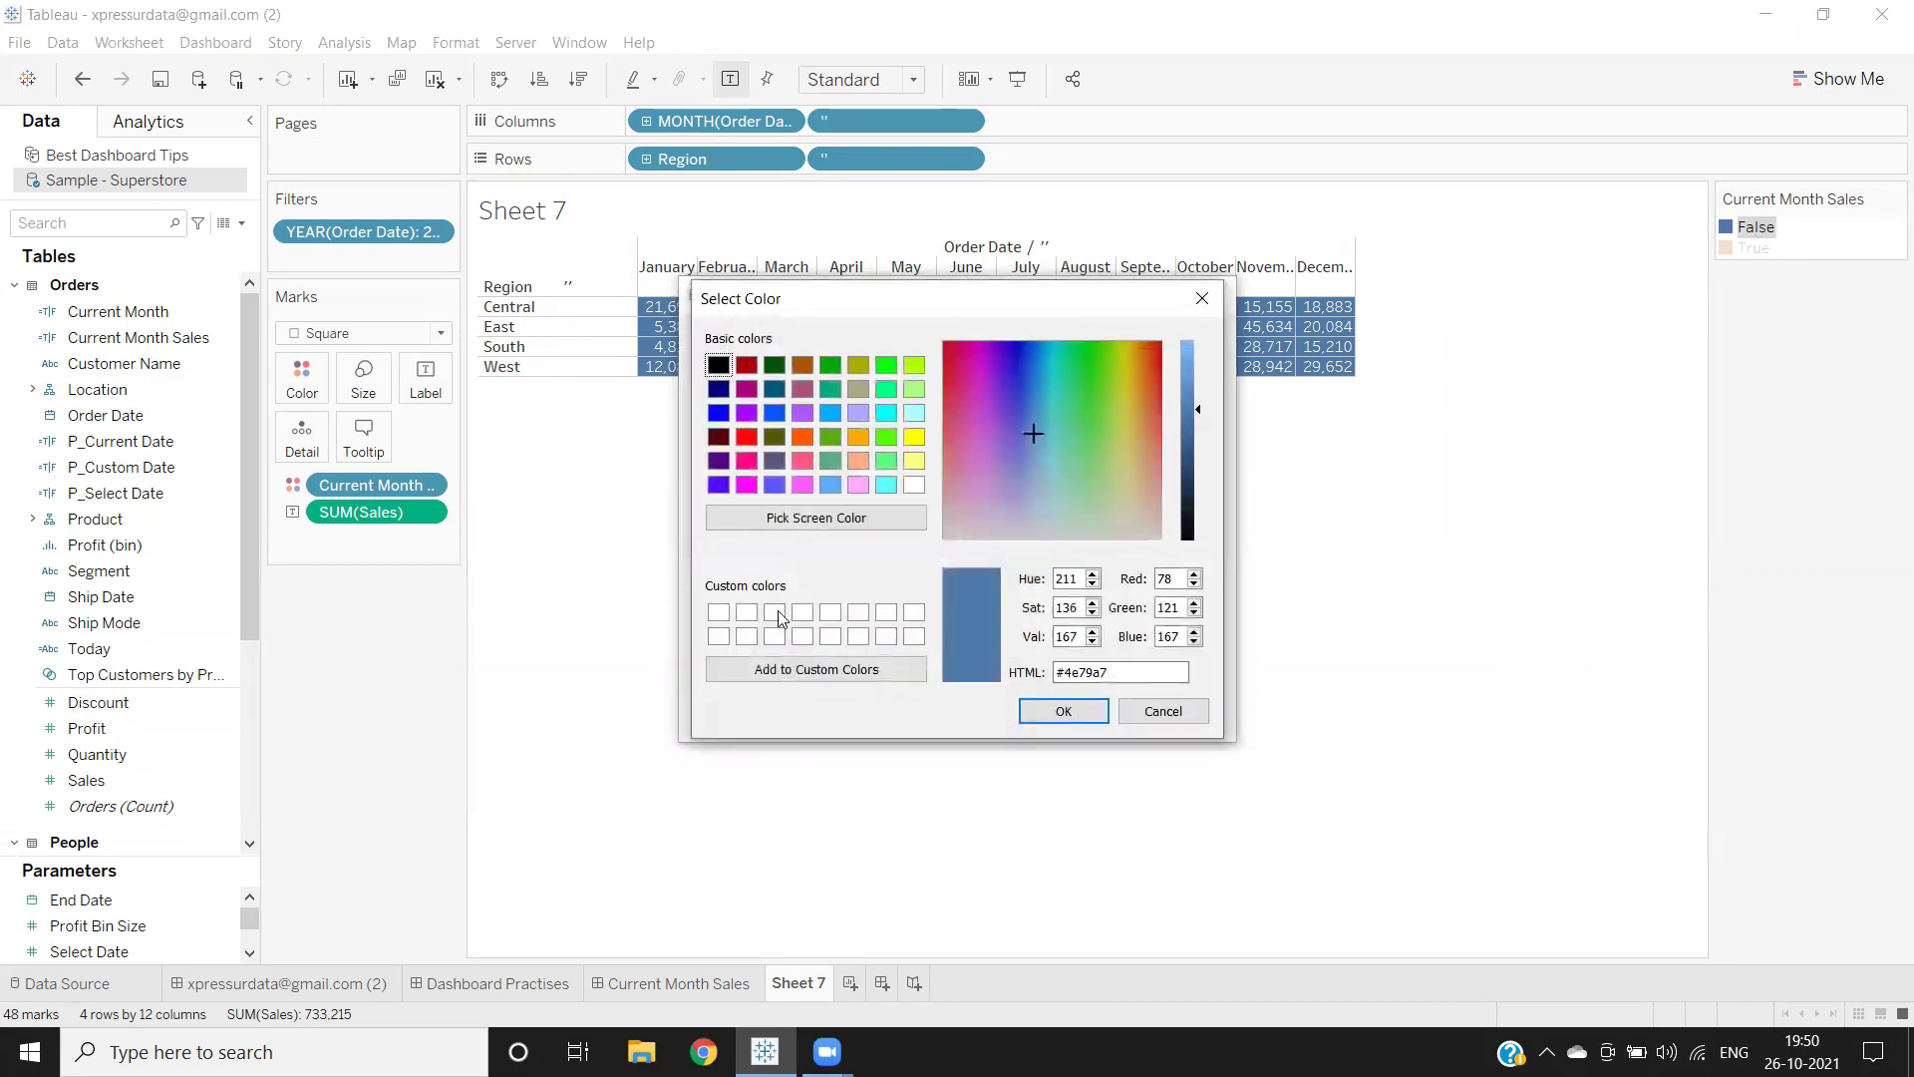
left_click(1063, 710)
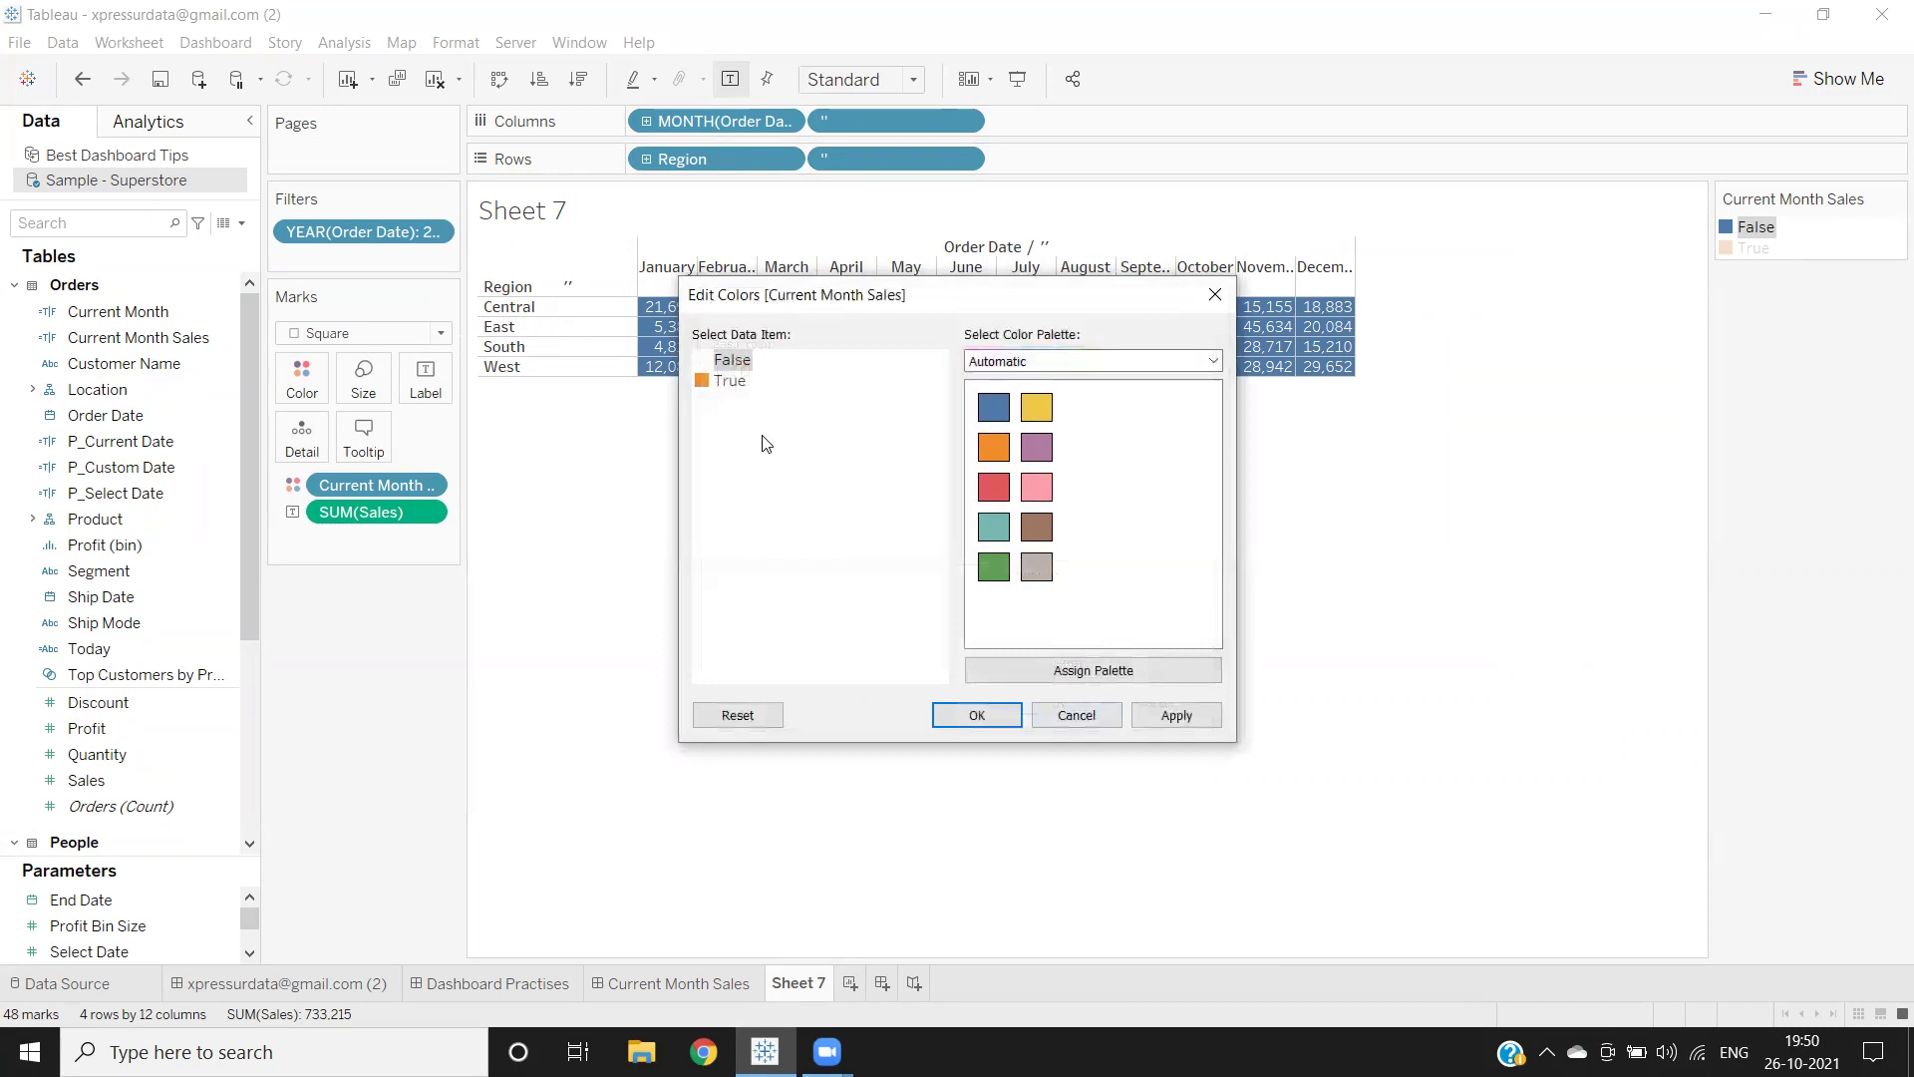
left_click(732, 381)
left_click(994, 567)
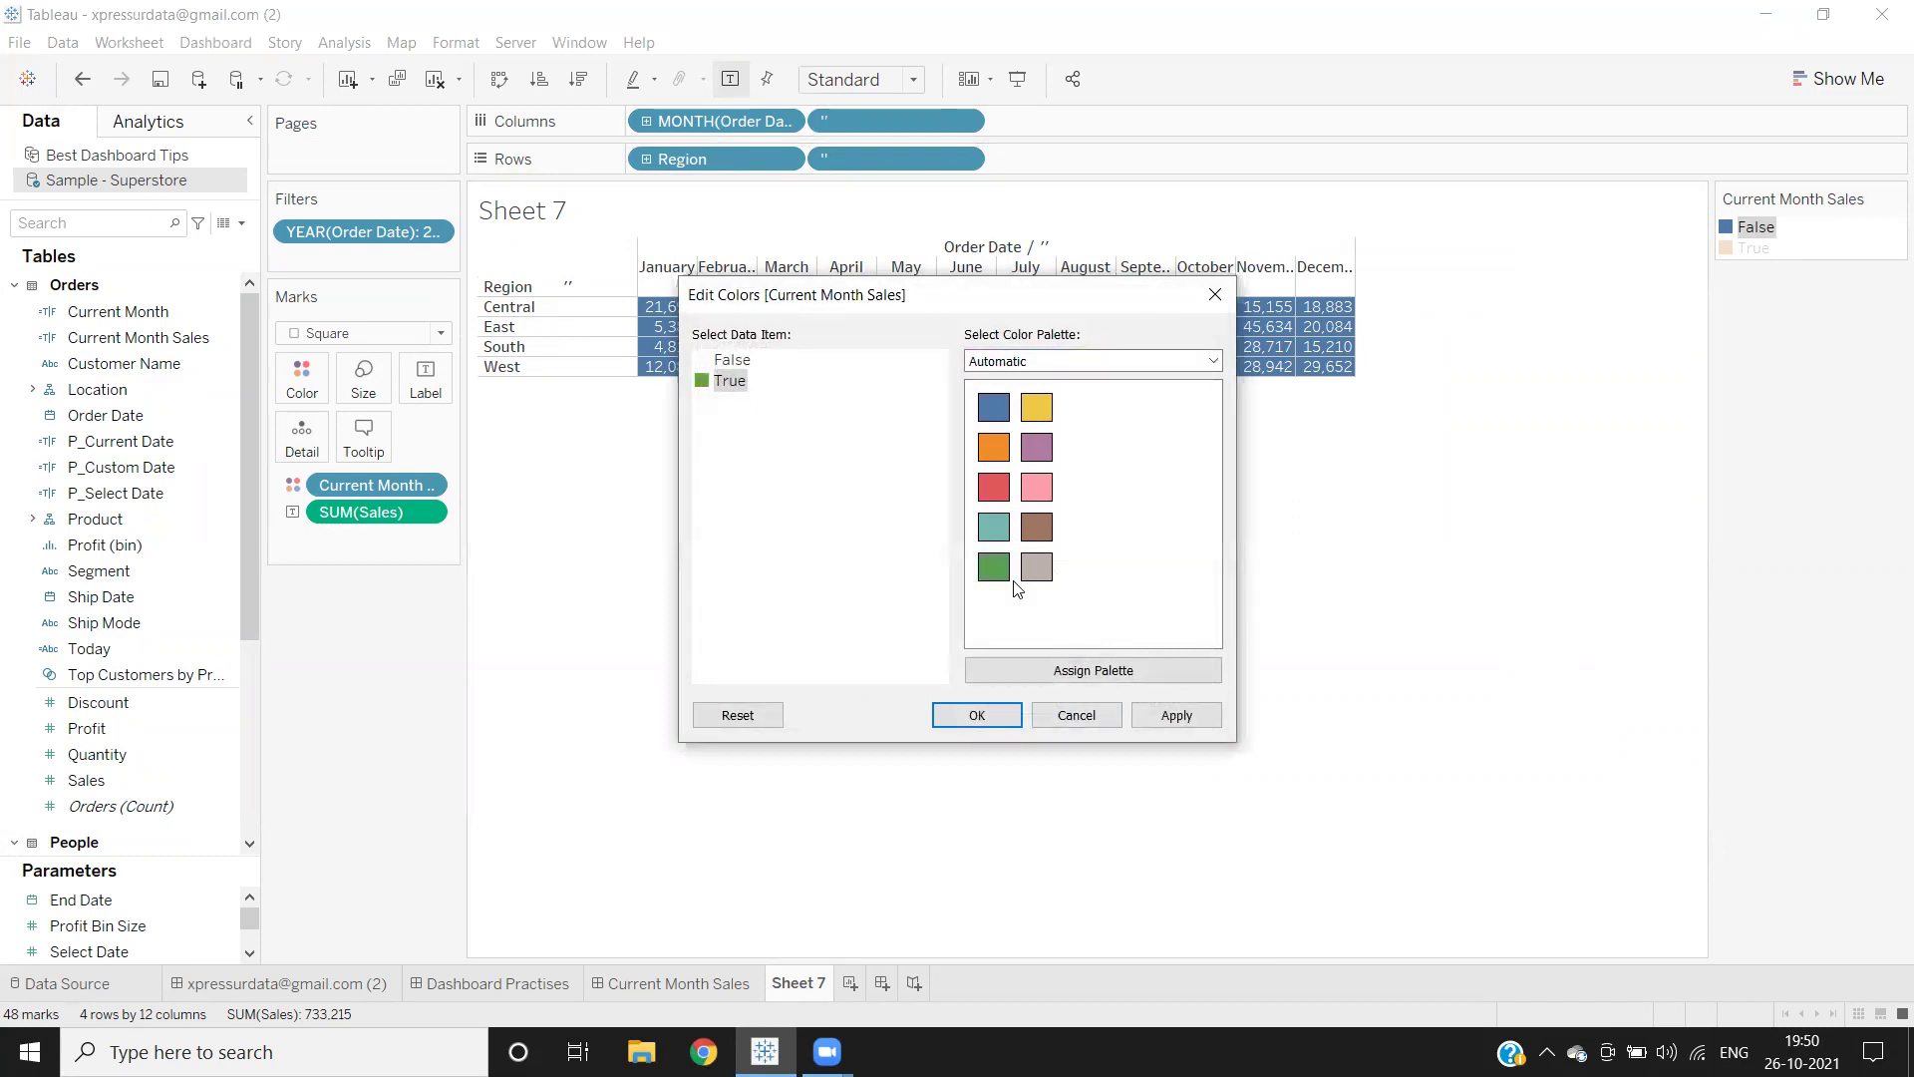
left_click(1173, 717)
left_click(987, 717)
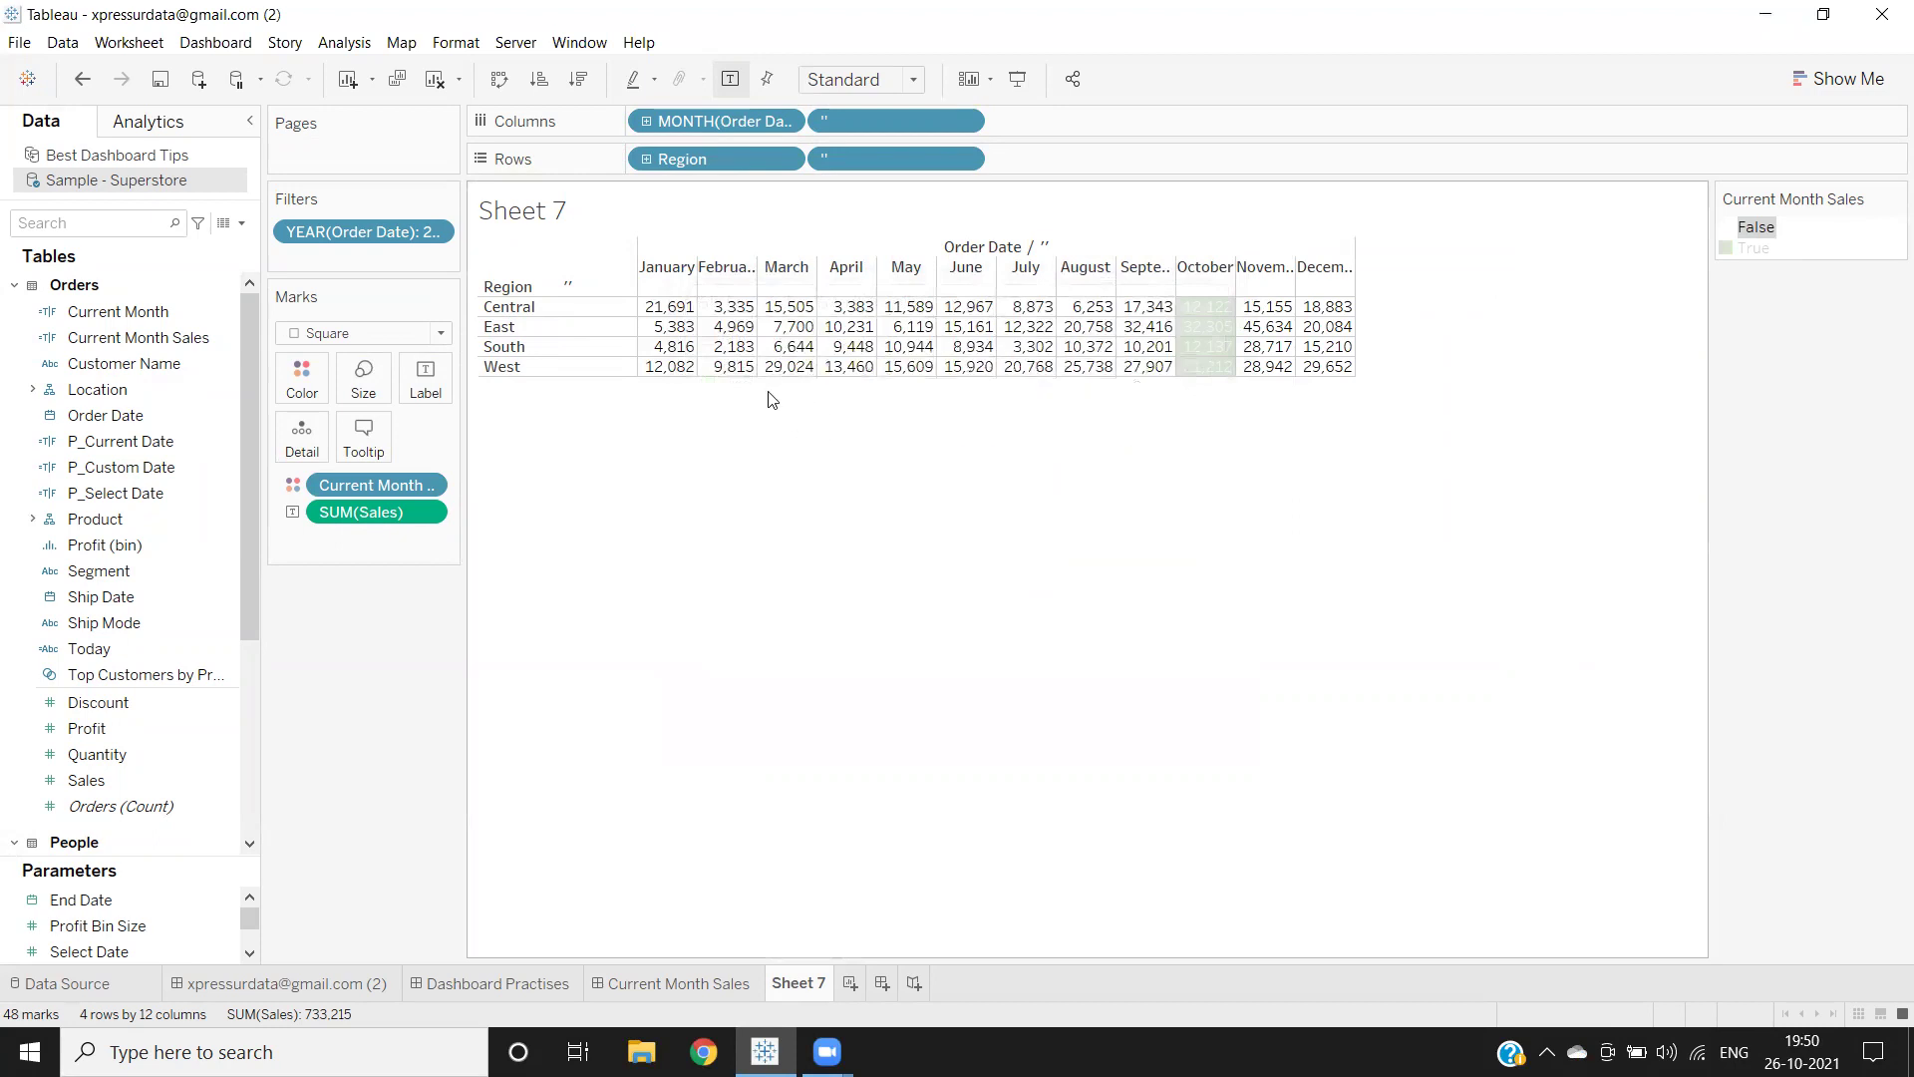
Step: Turn off Show Header for the blank '' column and row fields
left_click(965, 124)
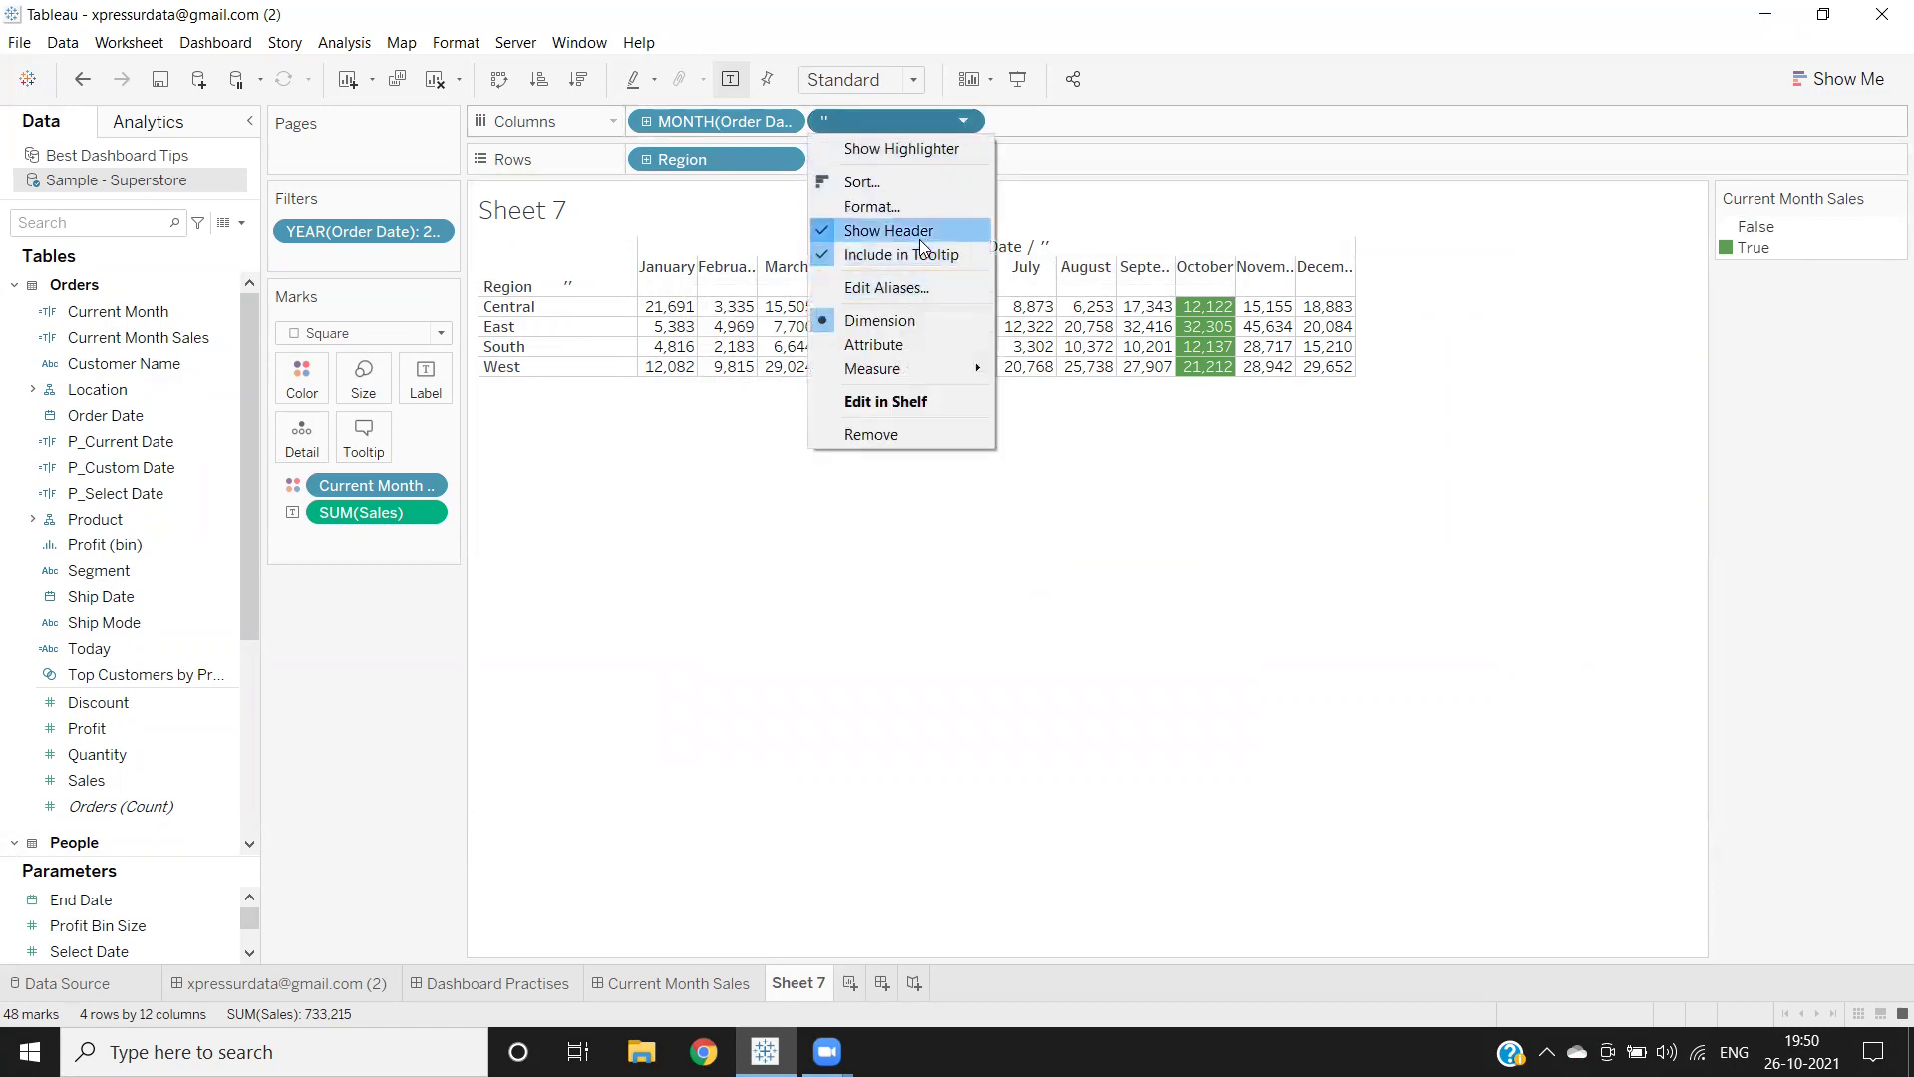
left_click(919, 231)
left_click(963, 159)
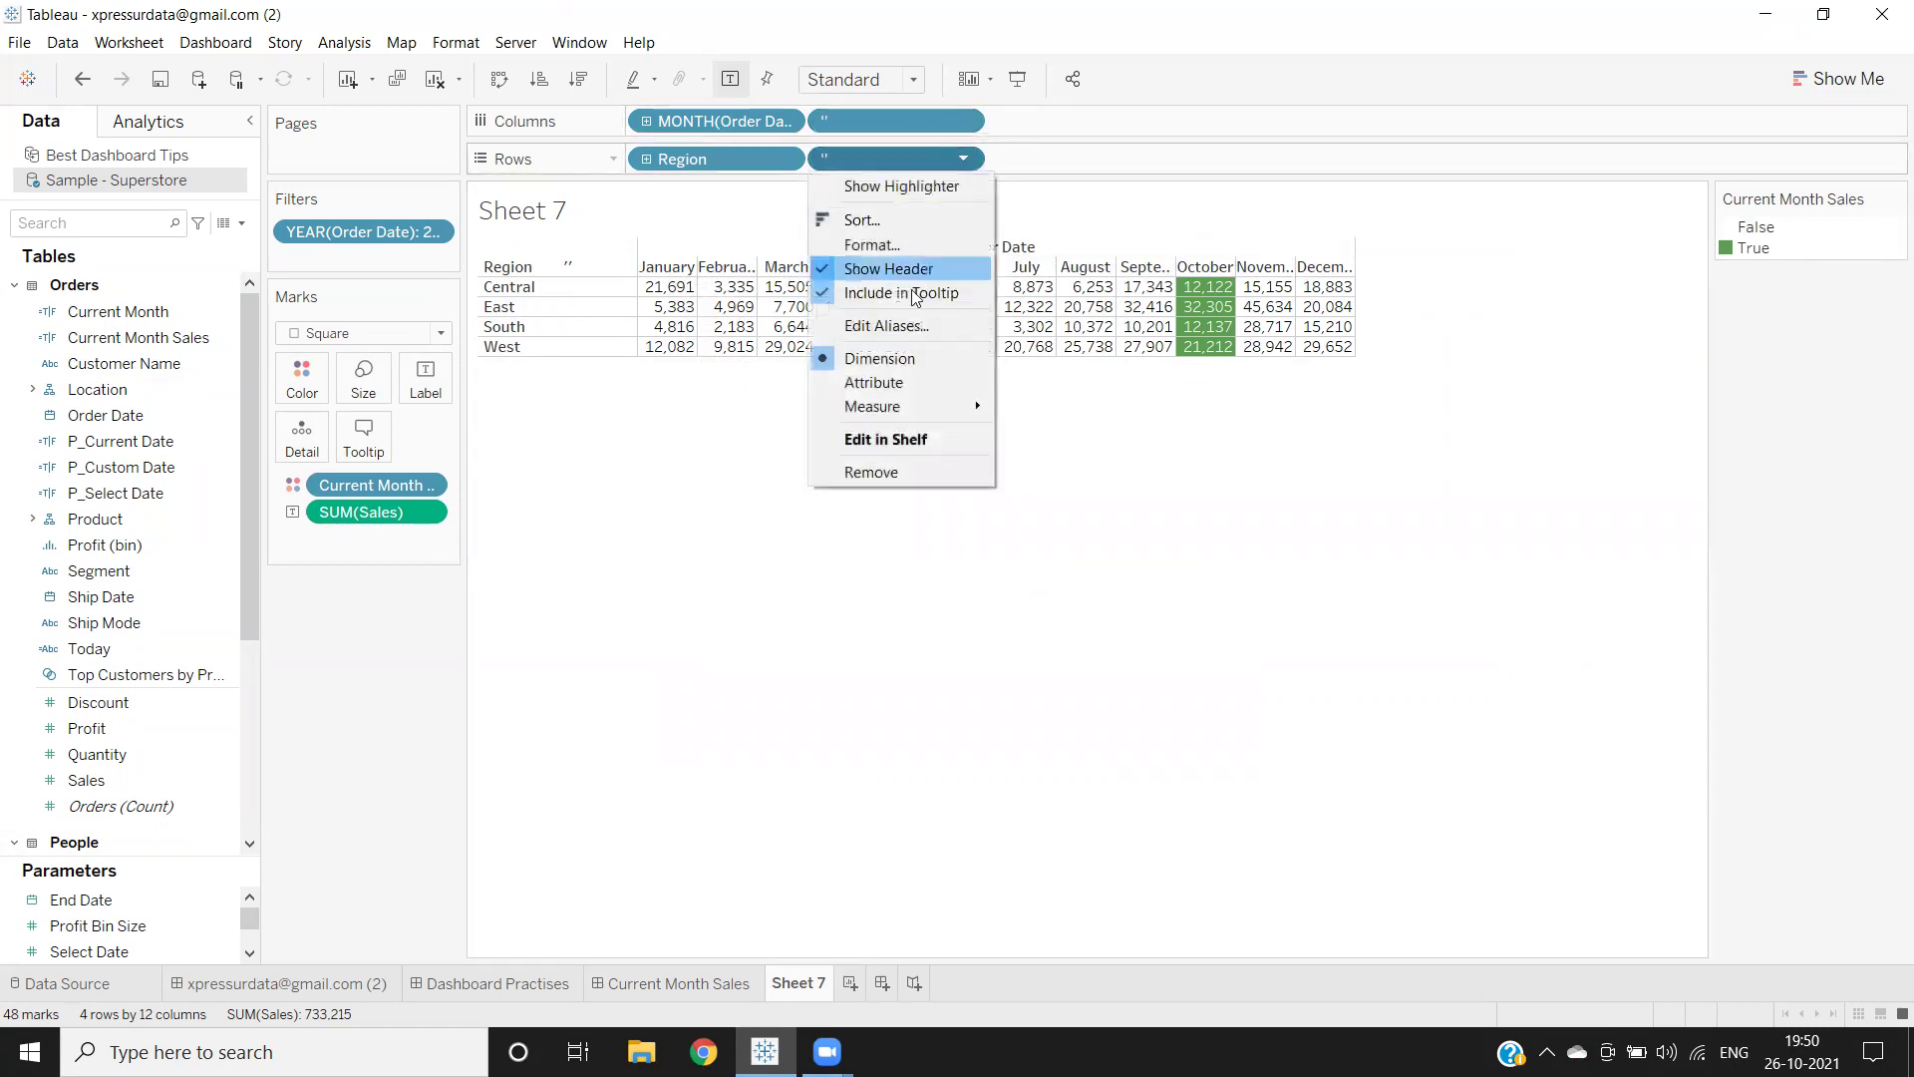
left_click(890, 268)
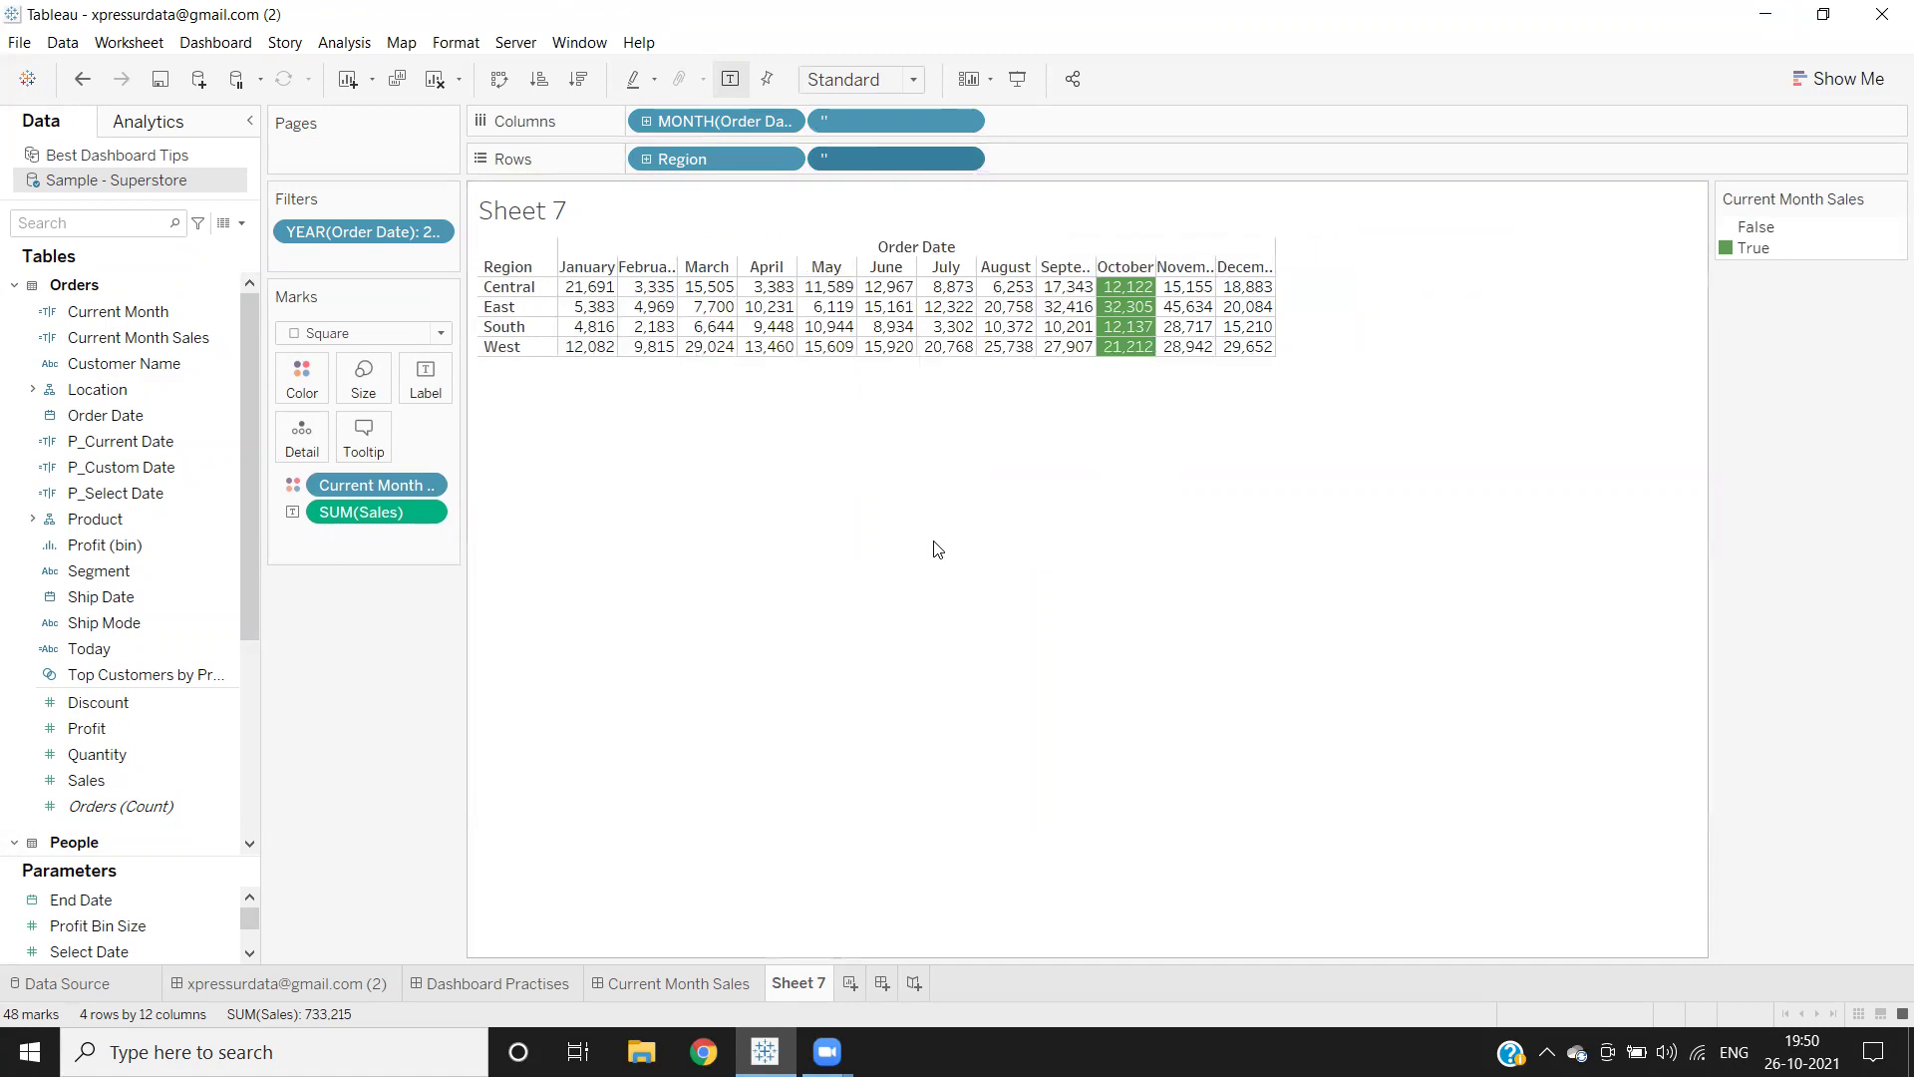
mouse_move(1128, 282)
Step: Create a new dashboard and place Sheet 7's sales table on it
key("alt+d")
key("n")
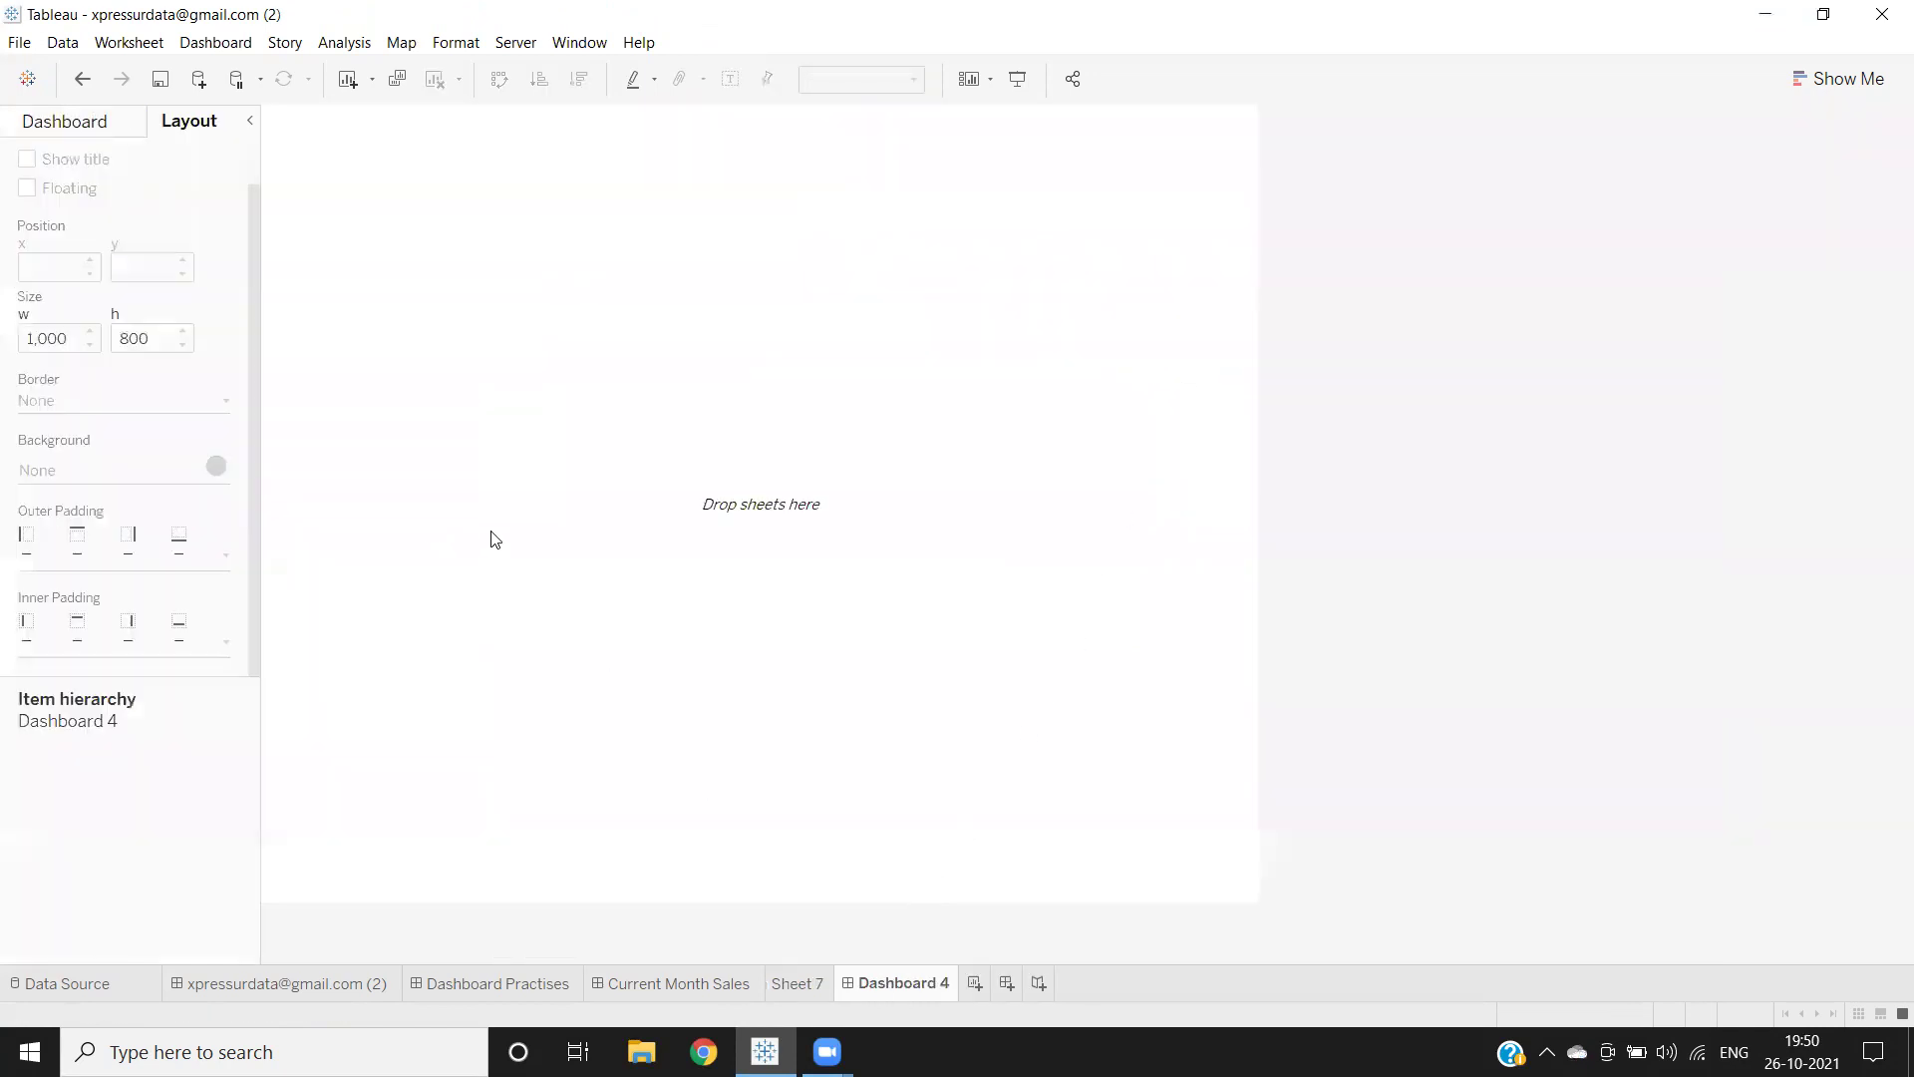
left_click(60, 124)
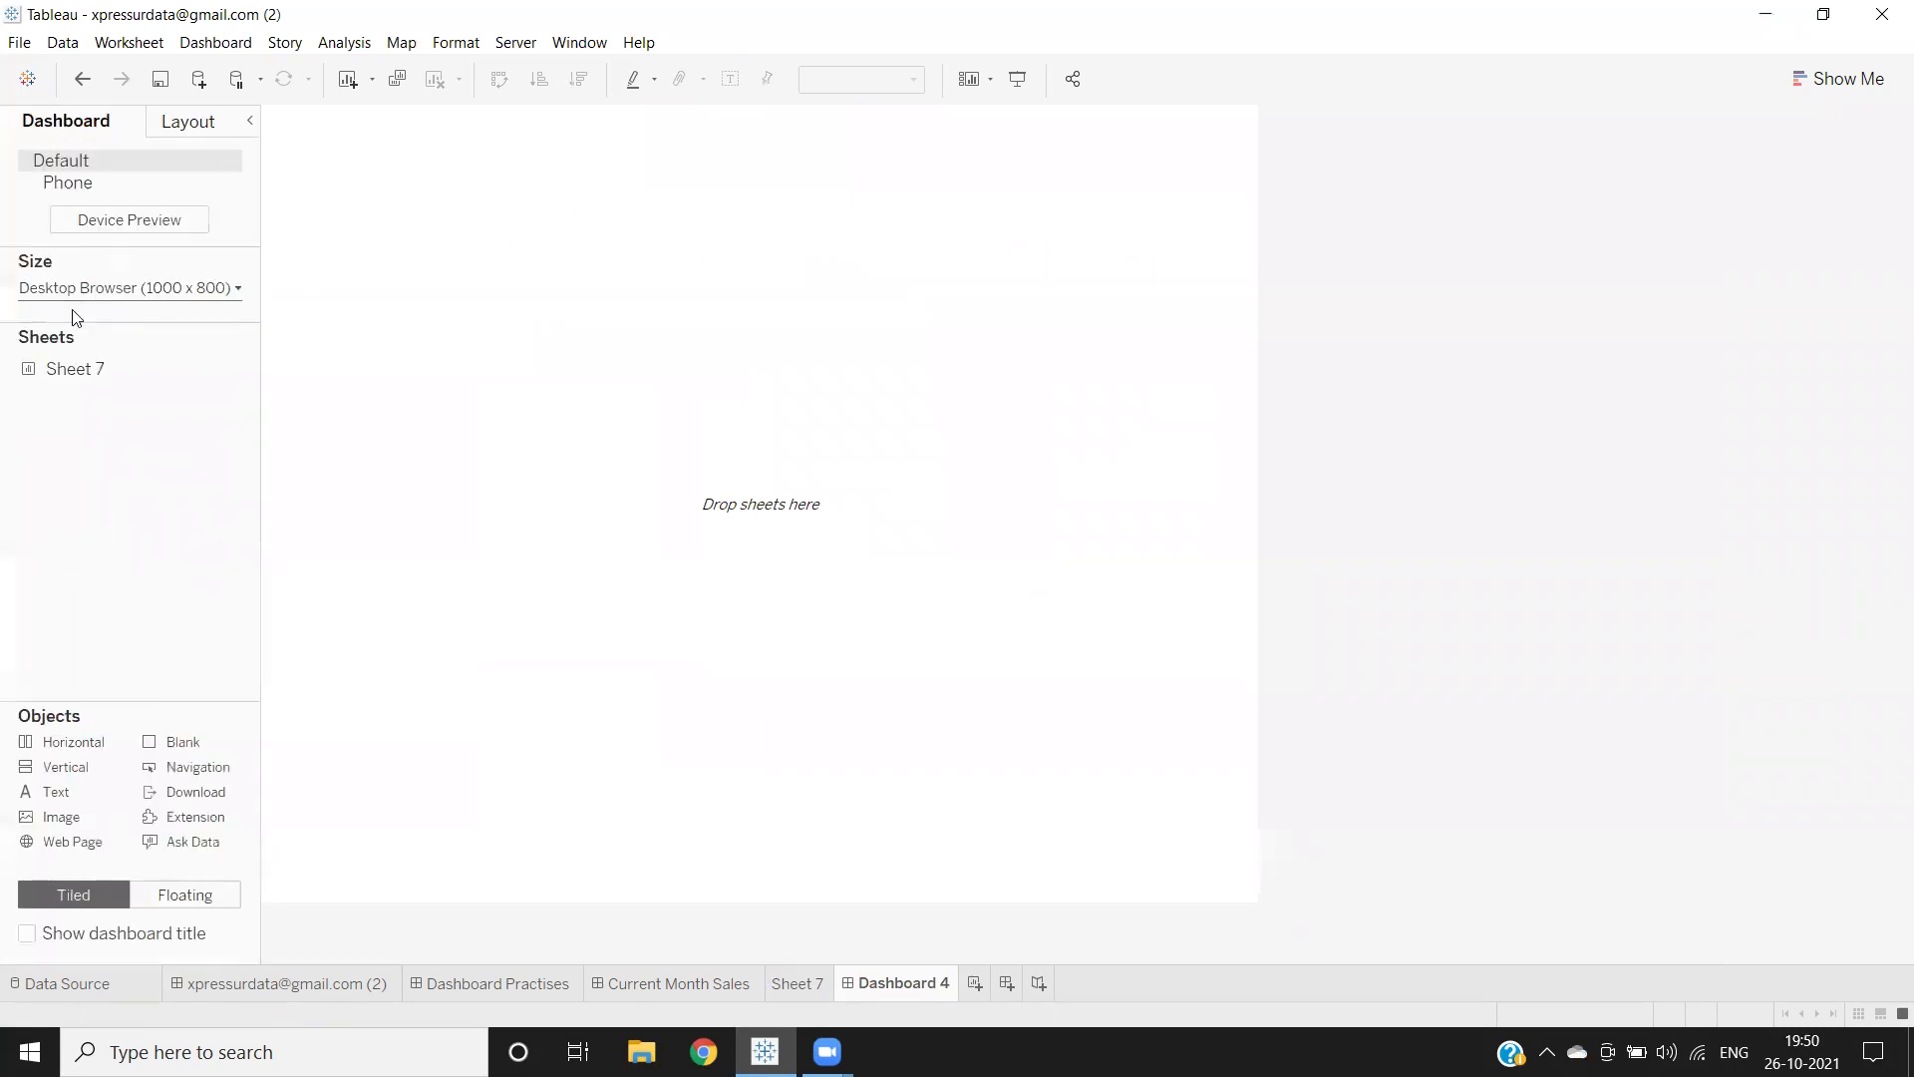
left_click_drag(78, 370, 410, 317)
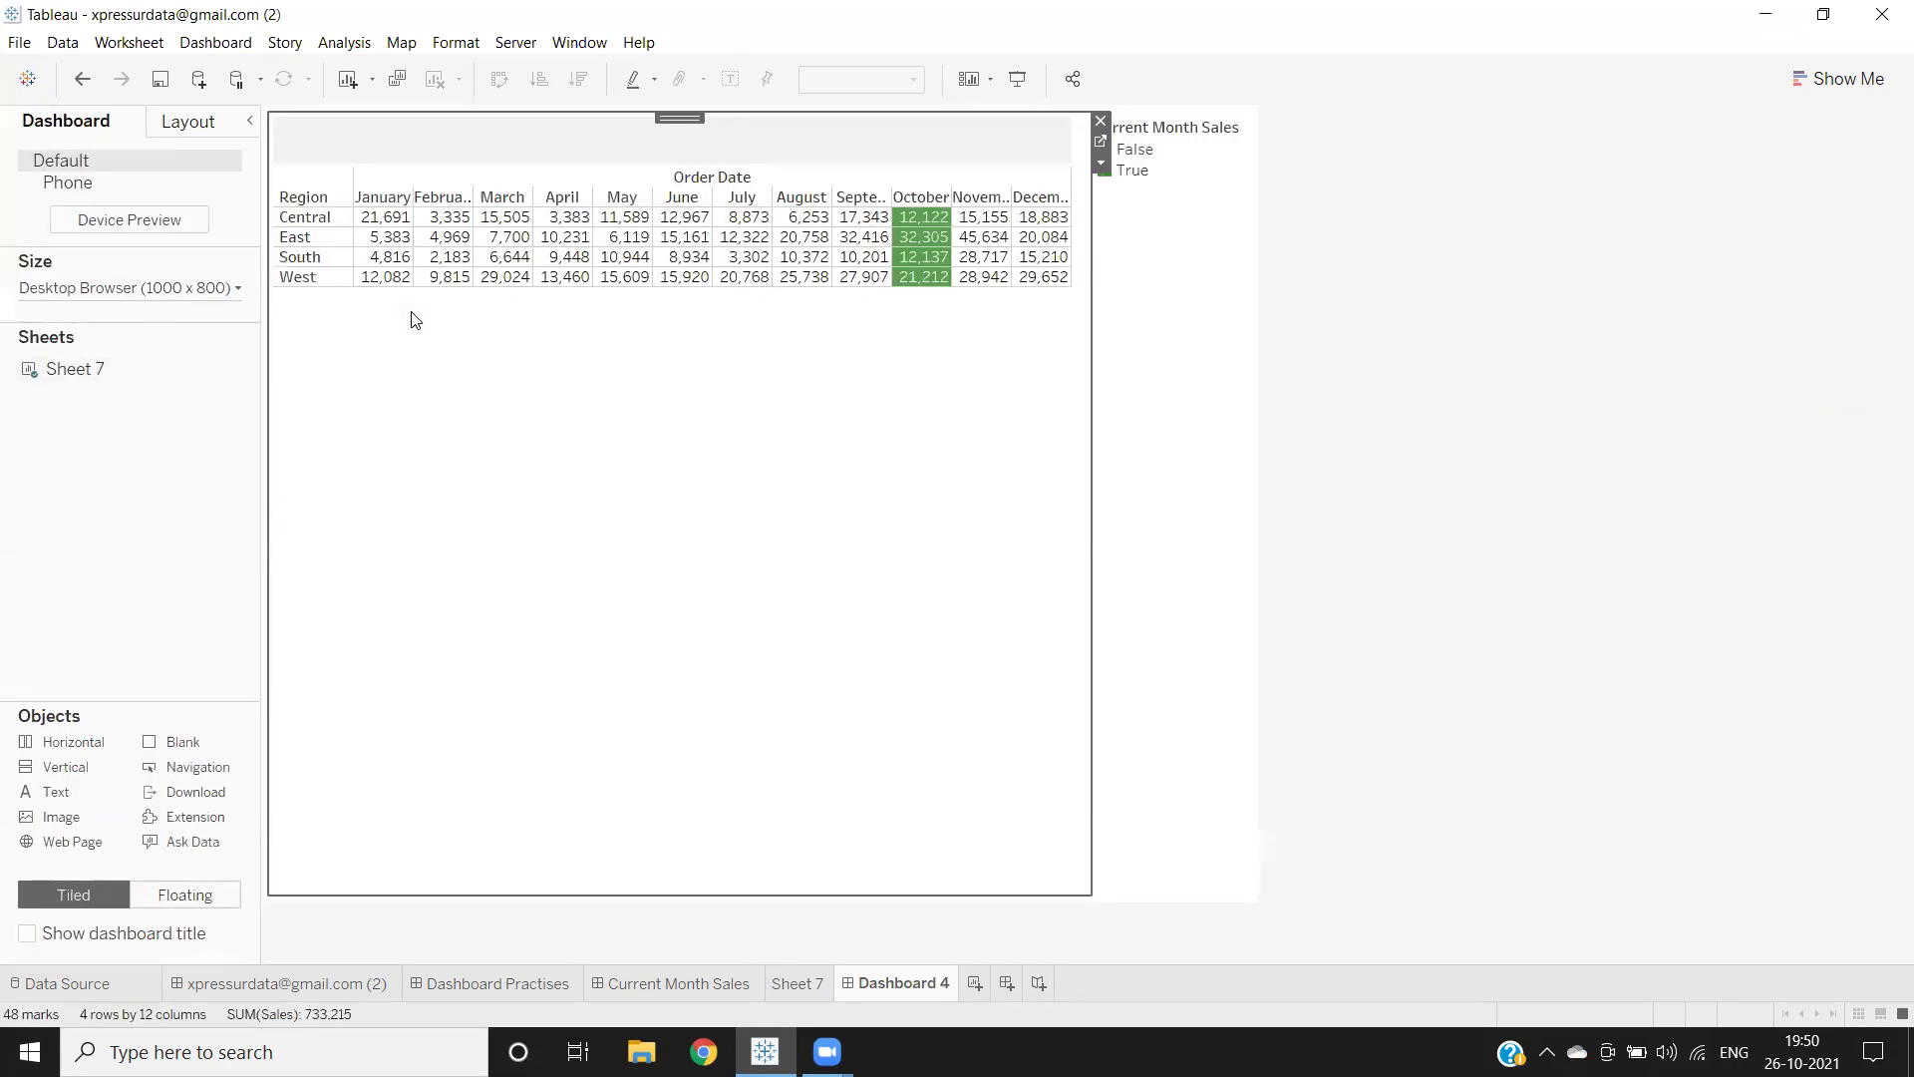
Step: Set the dashboard width to 1000 px
left_click(112, 290)
double_click(110, 426)
type("800")
key("Return")
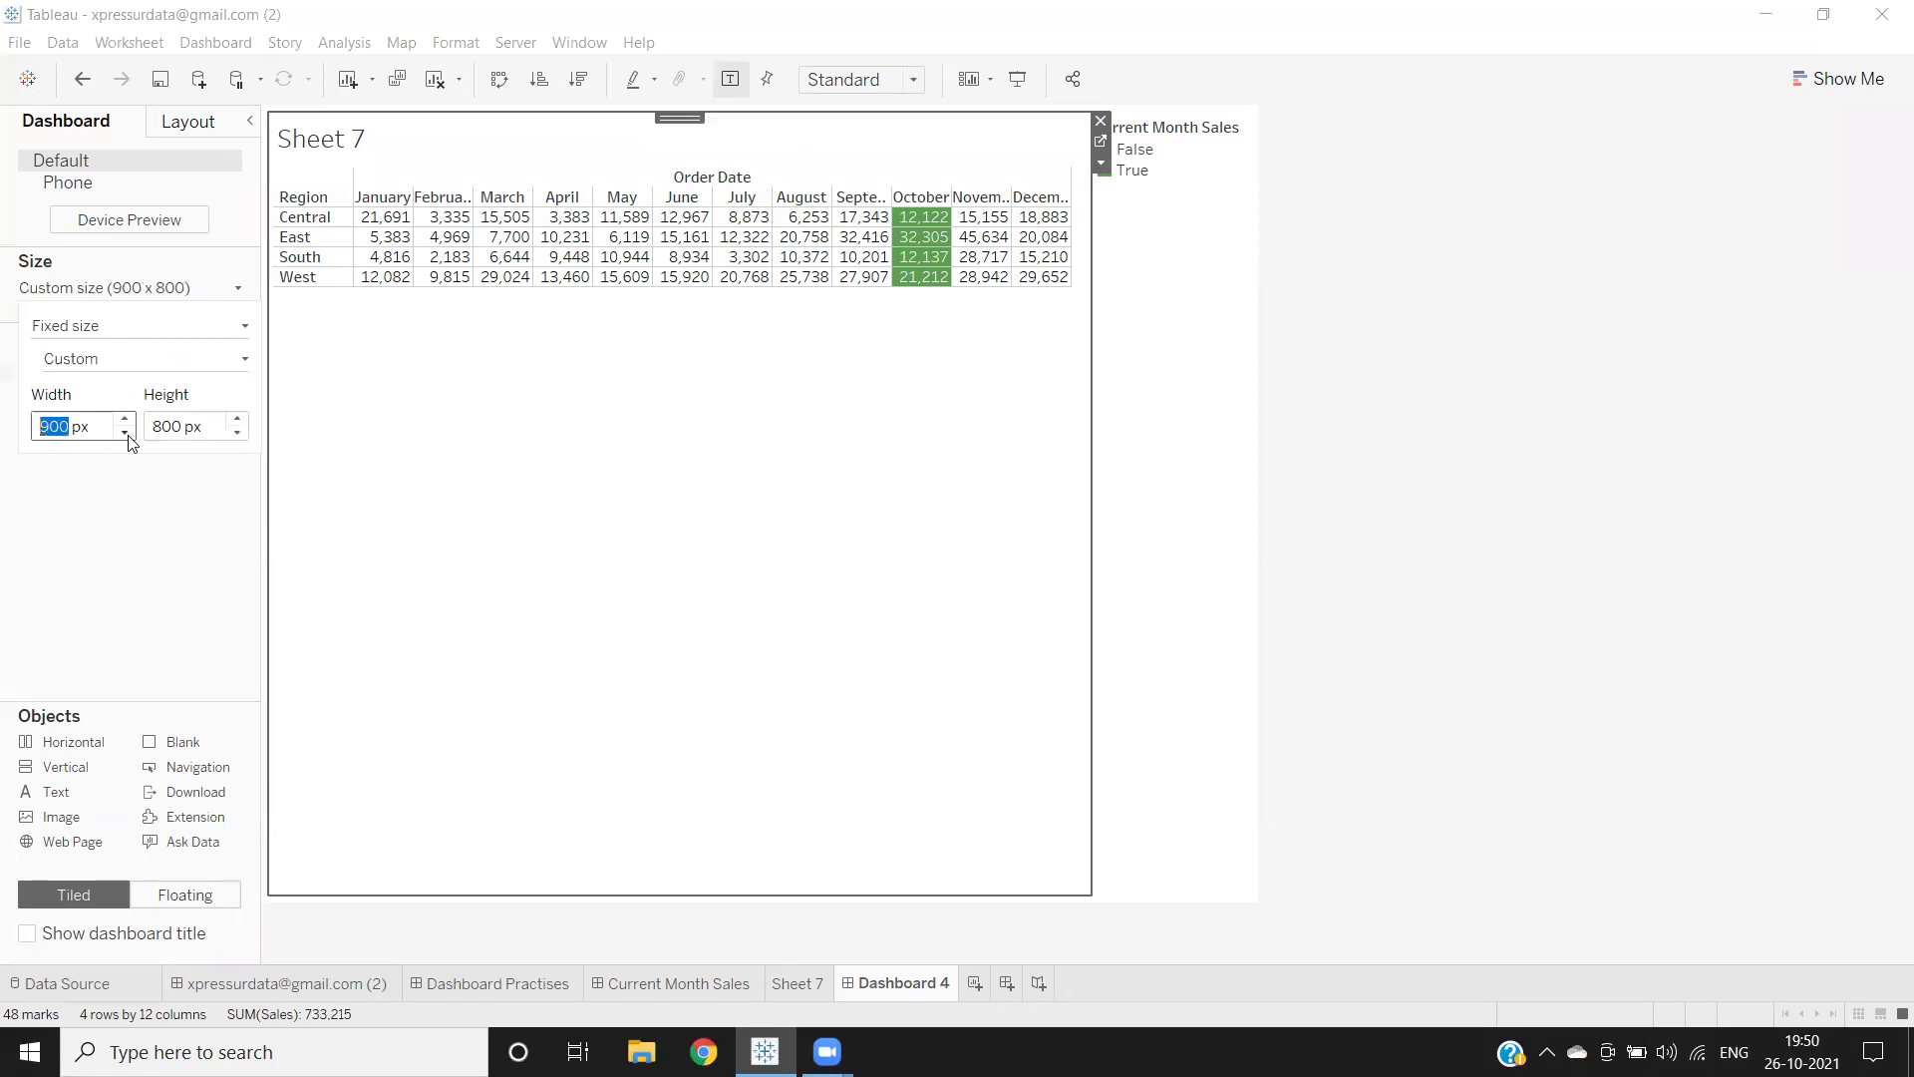
left_click(126, 421)
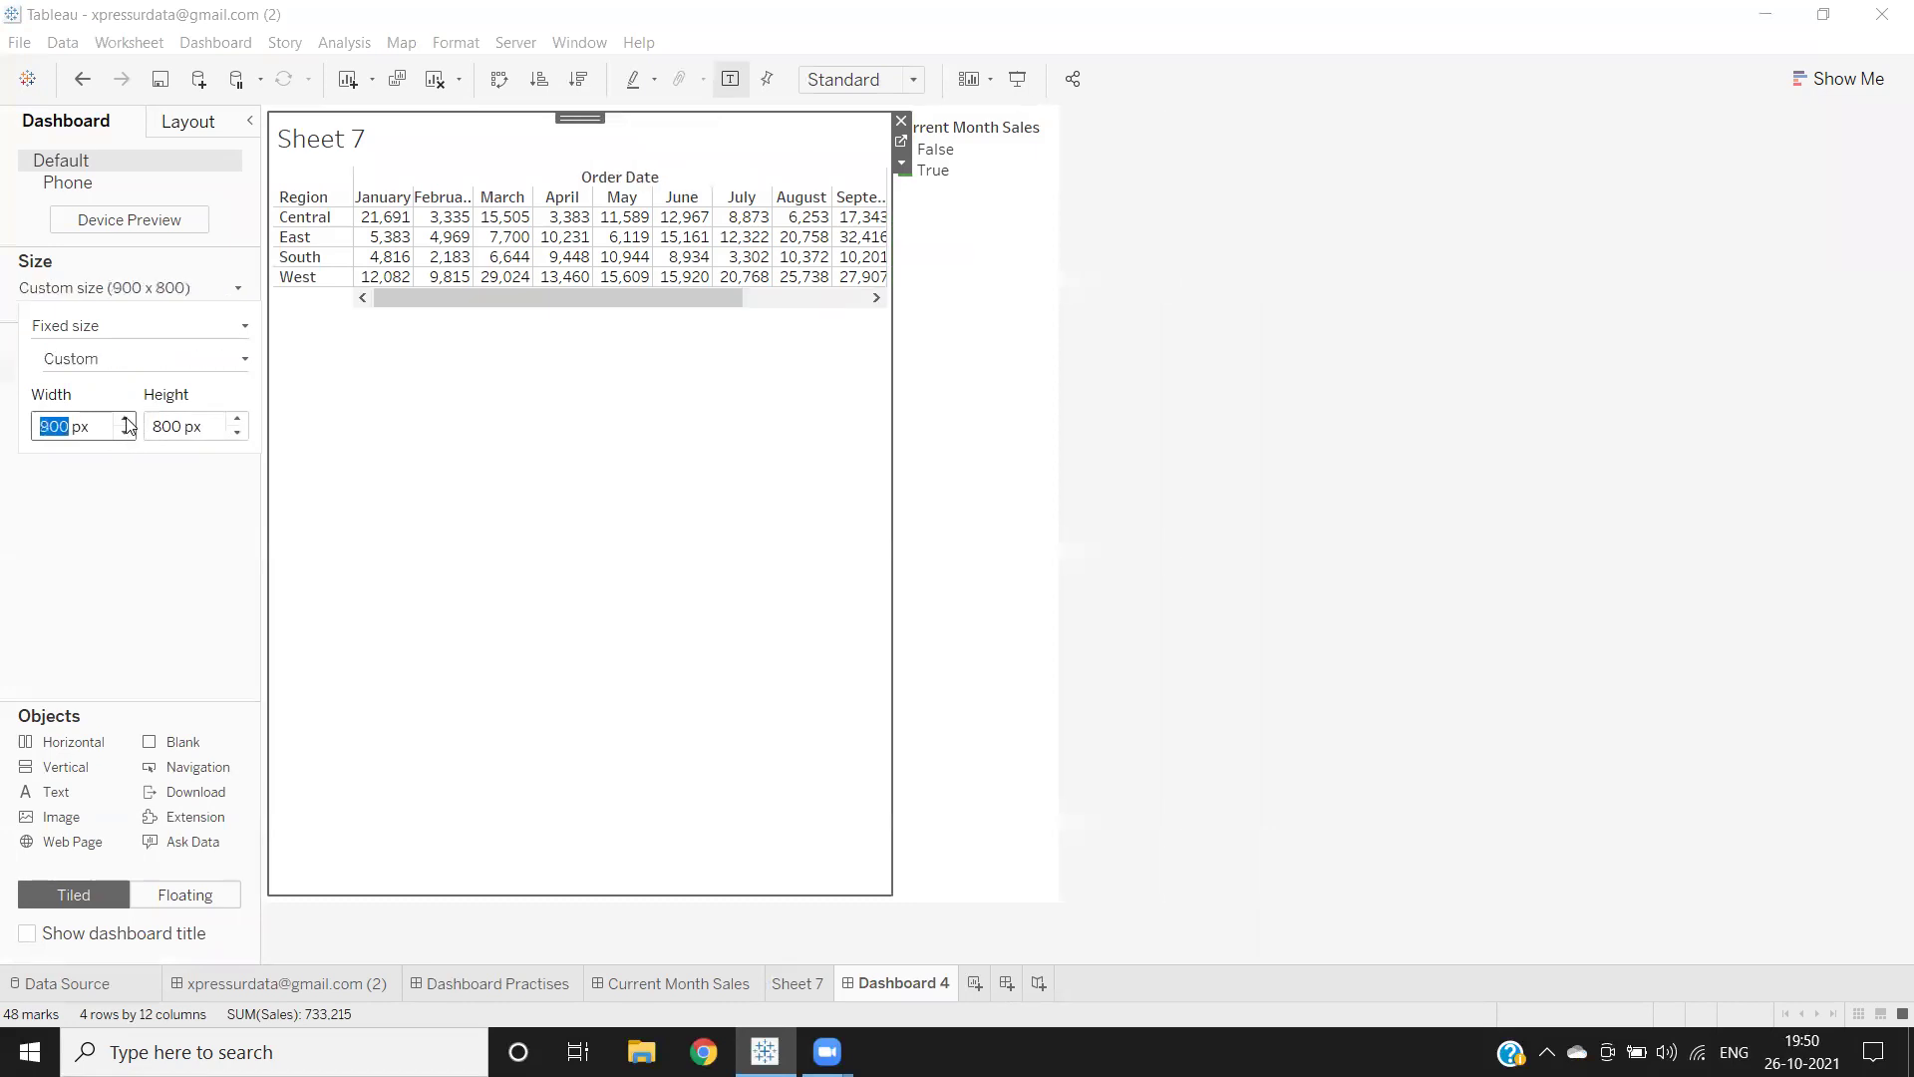
Step: Remove the Current Month Sales legend container from the dashboard
left_click(1248, 126)
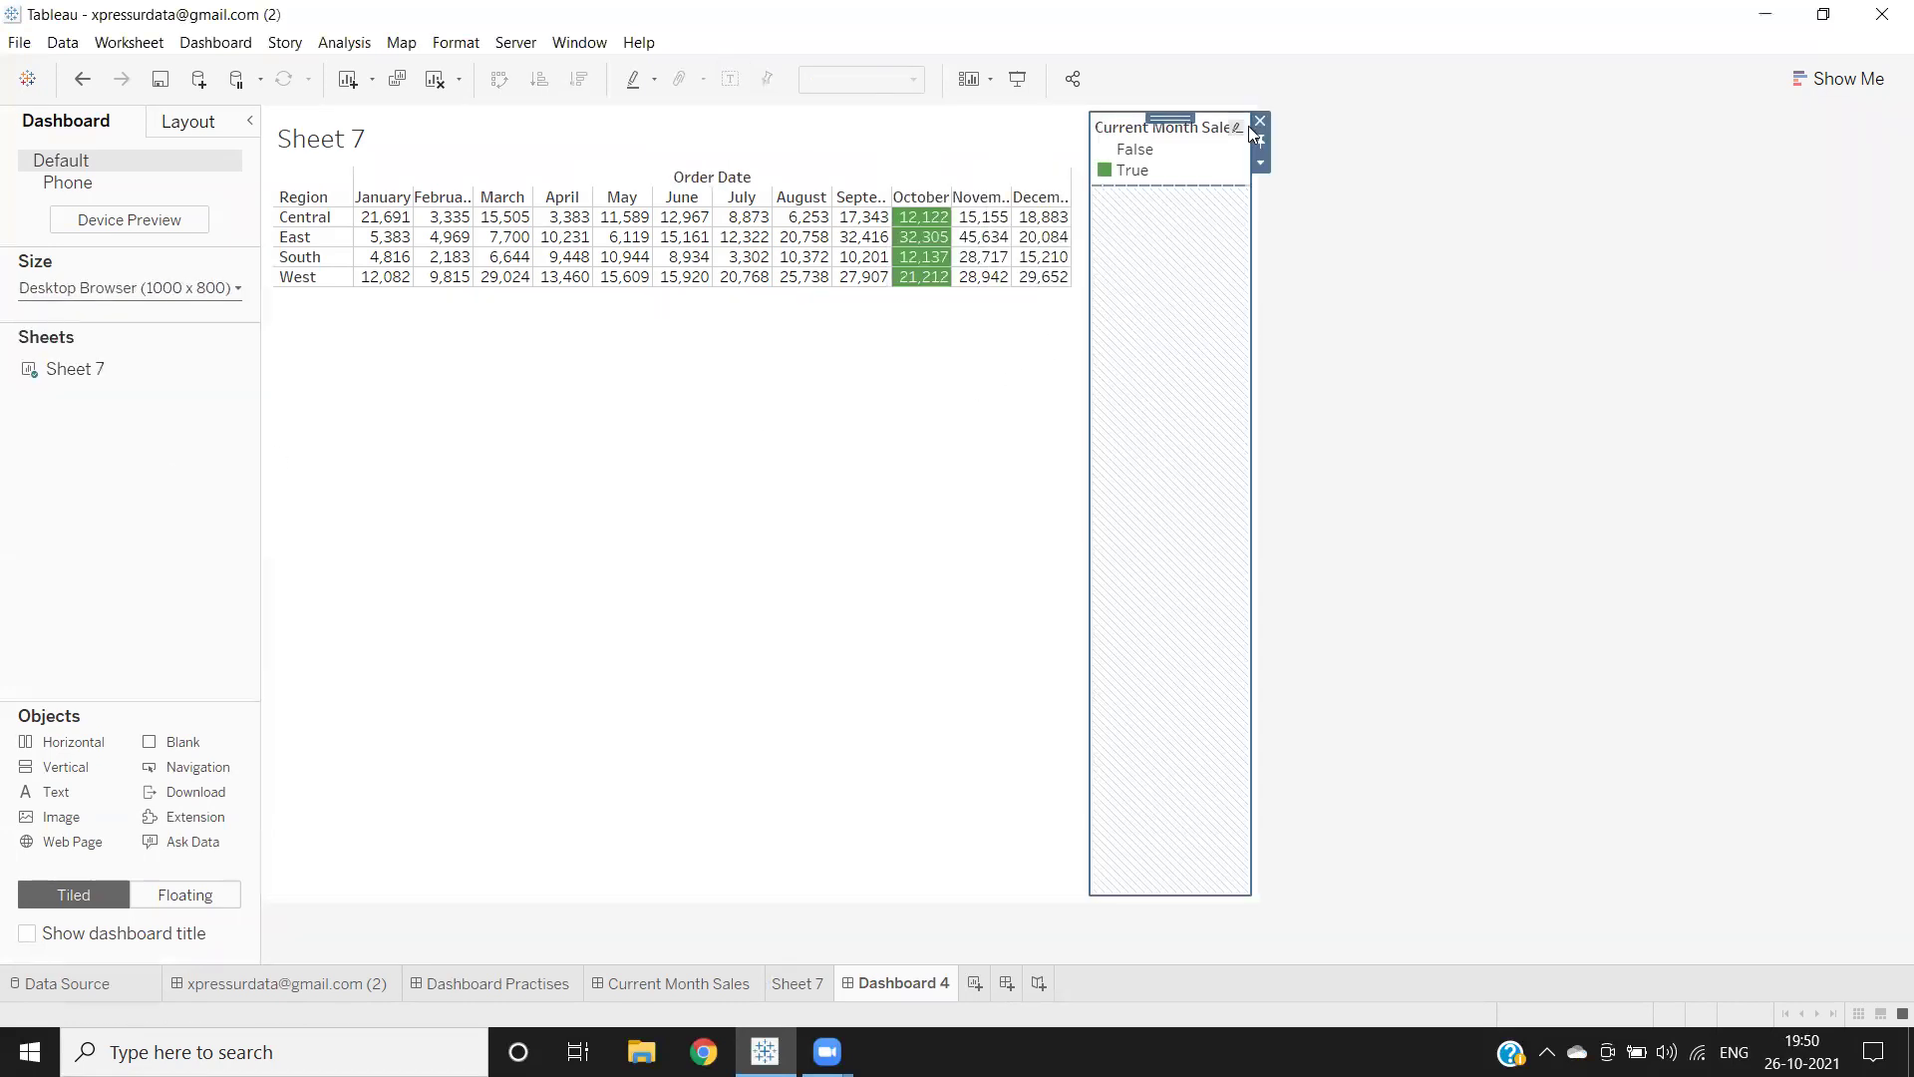
left_click(1261, 121)
left_click(1009, 579)
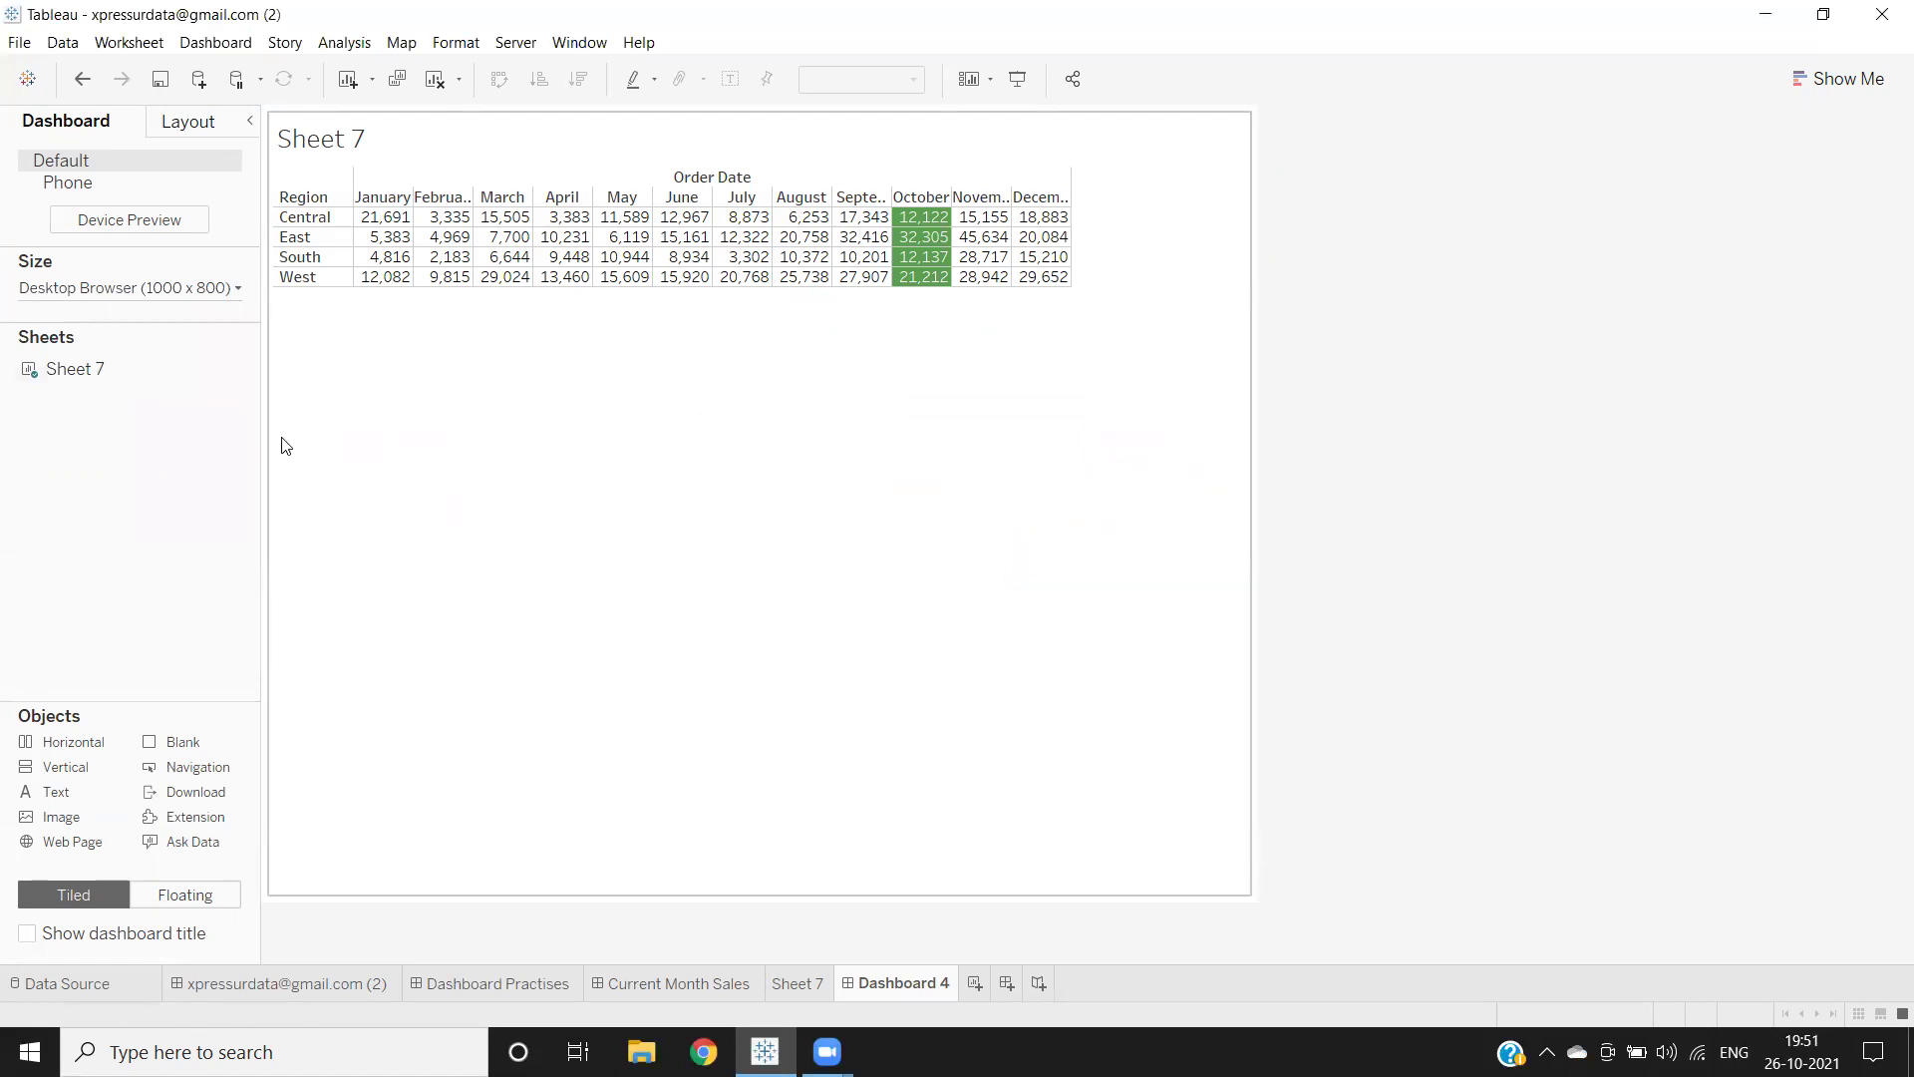
left_click(231, 288)
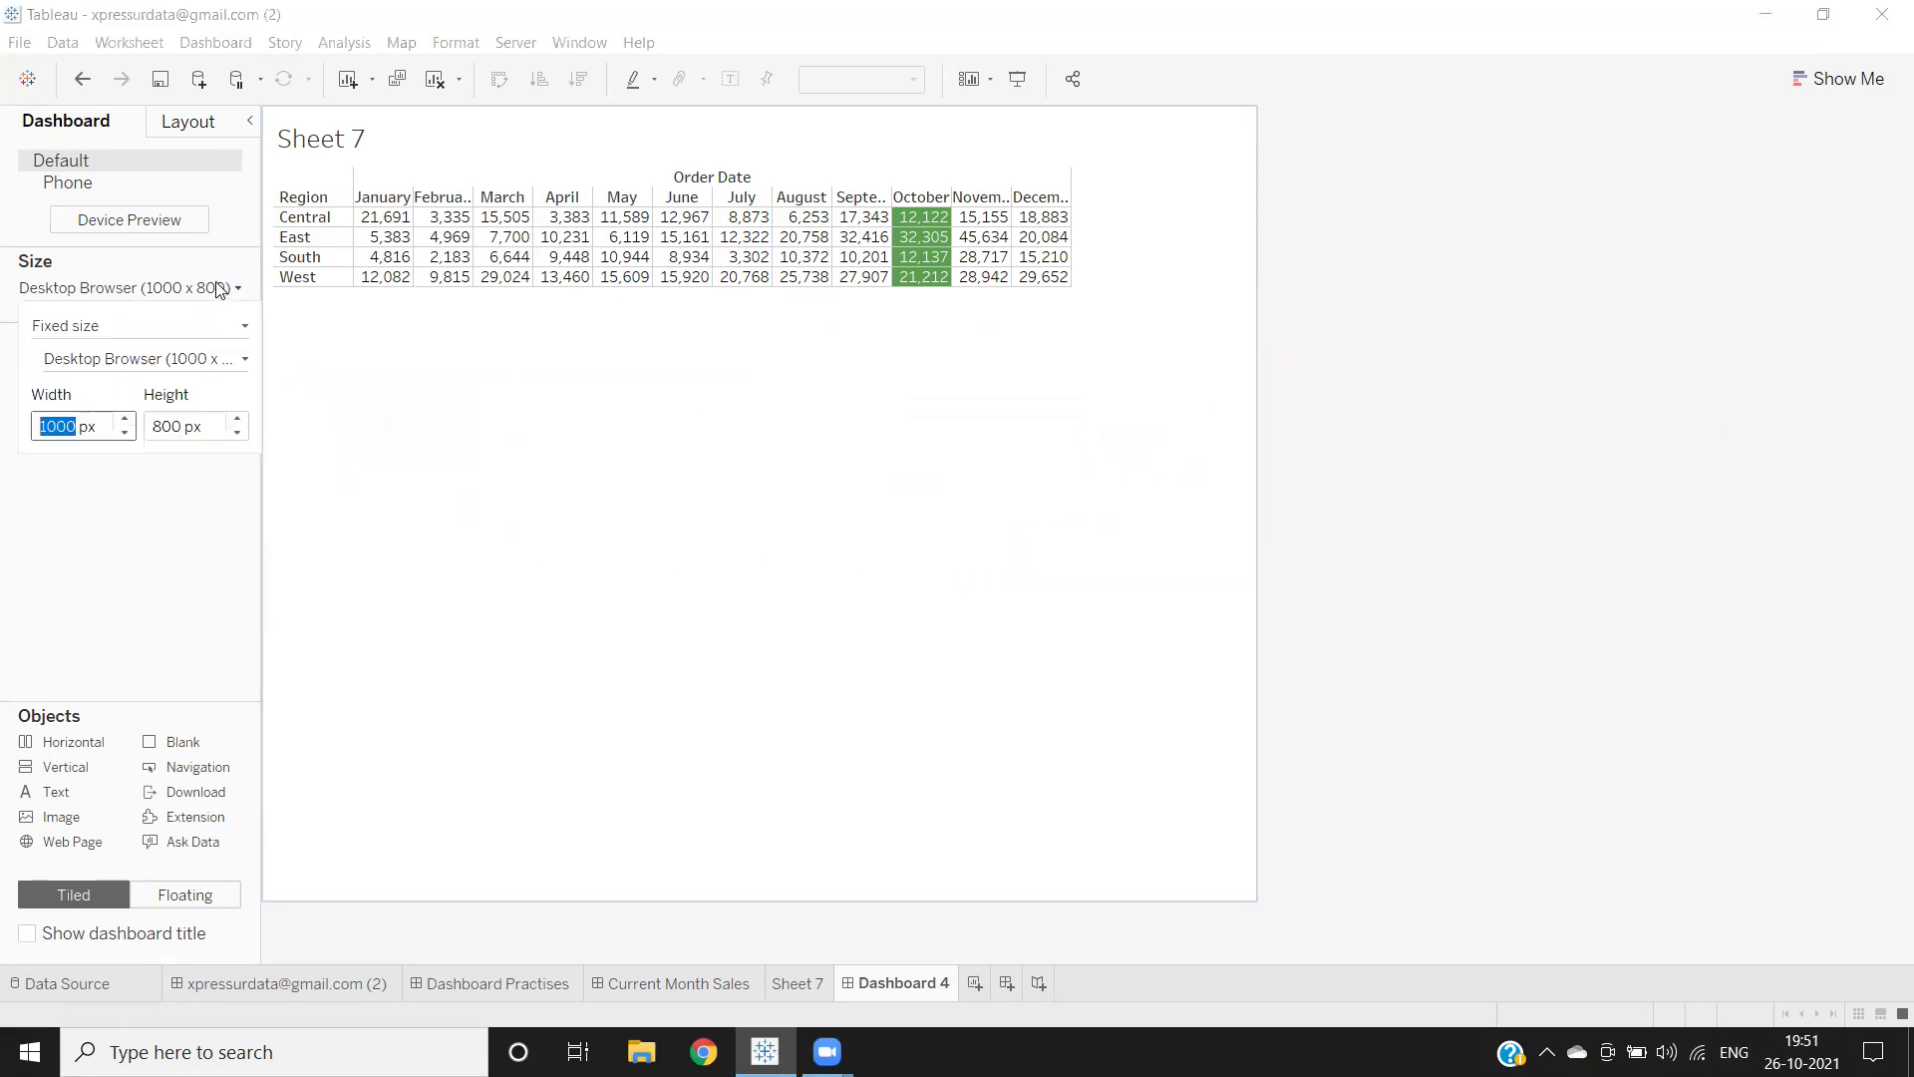
Step: Reduce the dashboard height to 300 px
left_click(237, 432)
left_click(237, 433)
left_click(237, 433)
left_click(237, 433)
left_click(237, 433)
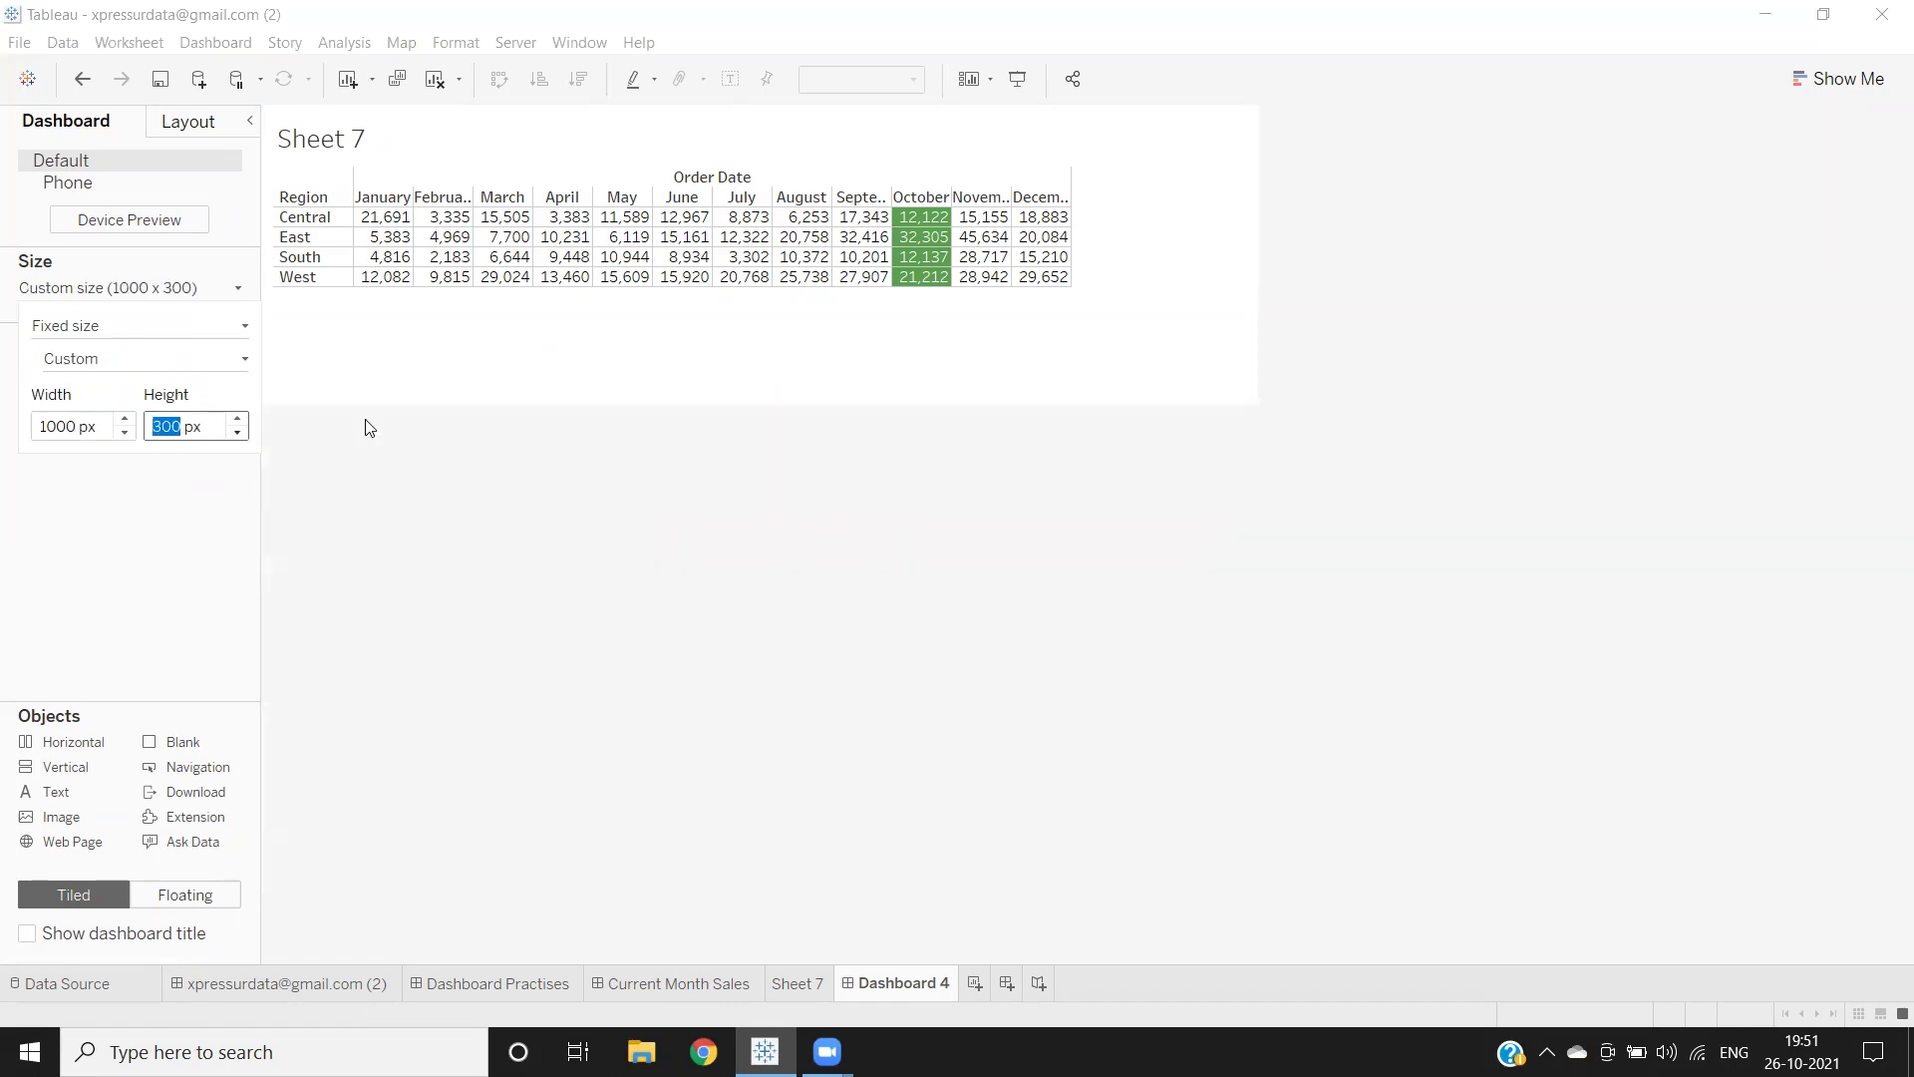
Step: Set the sales table to fit the Entire View
left_click(1162, 303)
left_click(1260, 161)
mouse_move(1272, 233)
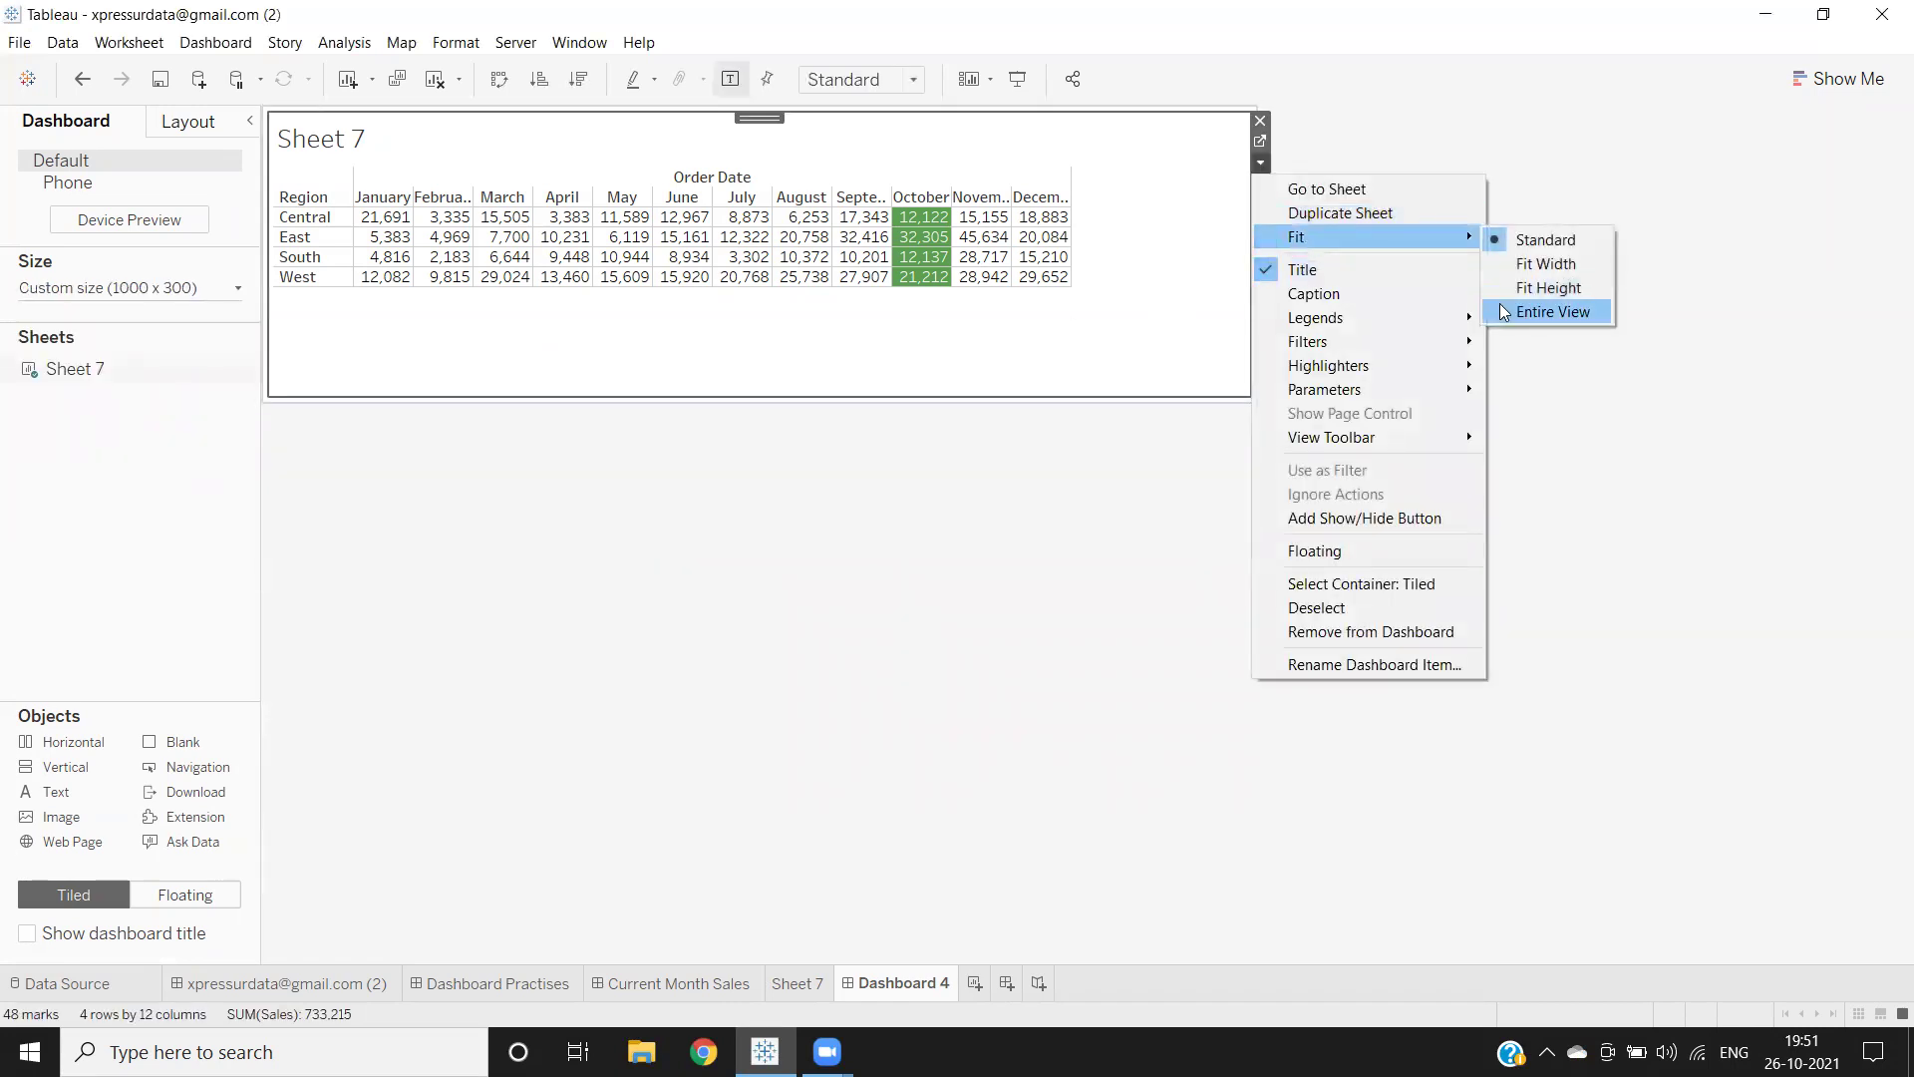
left_click(1551, 312)
Step: Hide the Sheet 7 title and the Order Date column field label
right_click(302, 149)
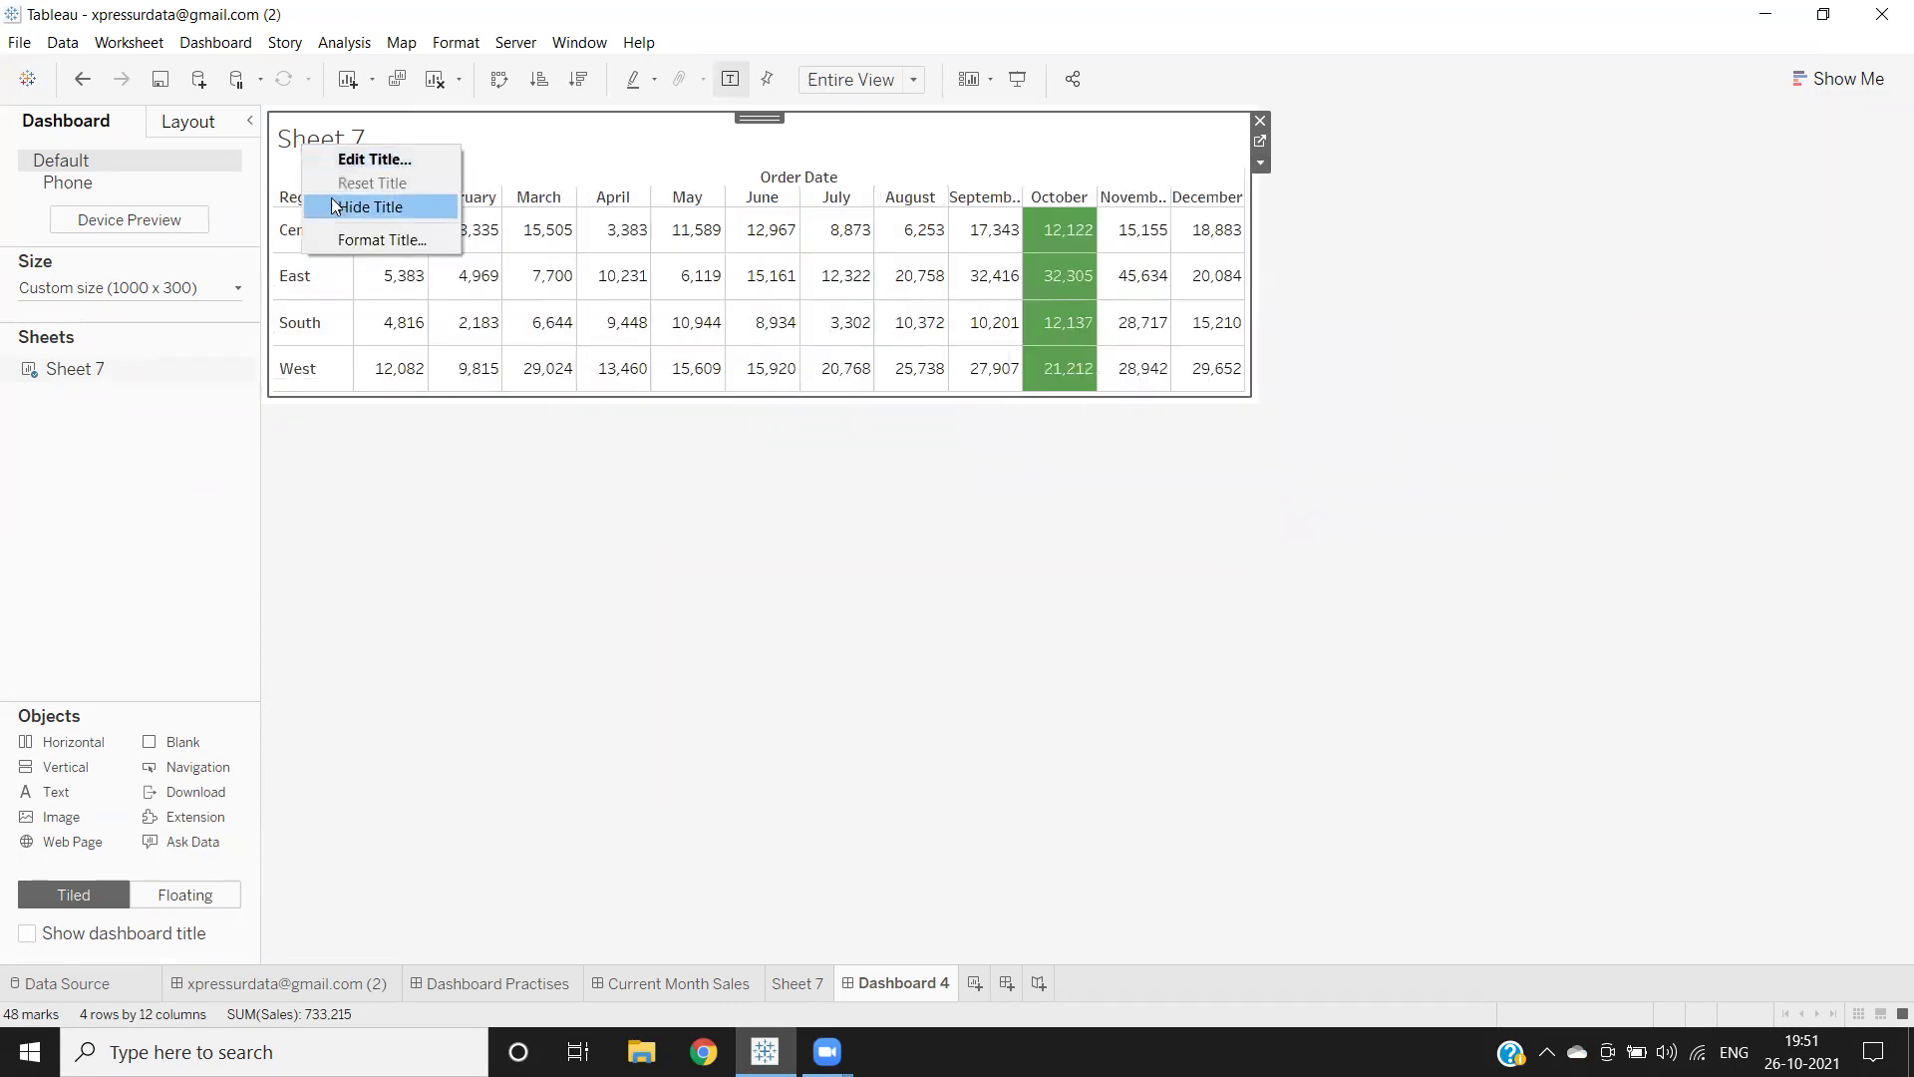
left_click(339, 205)
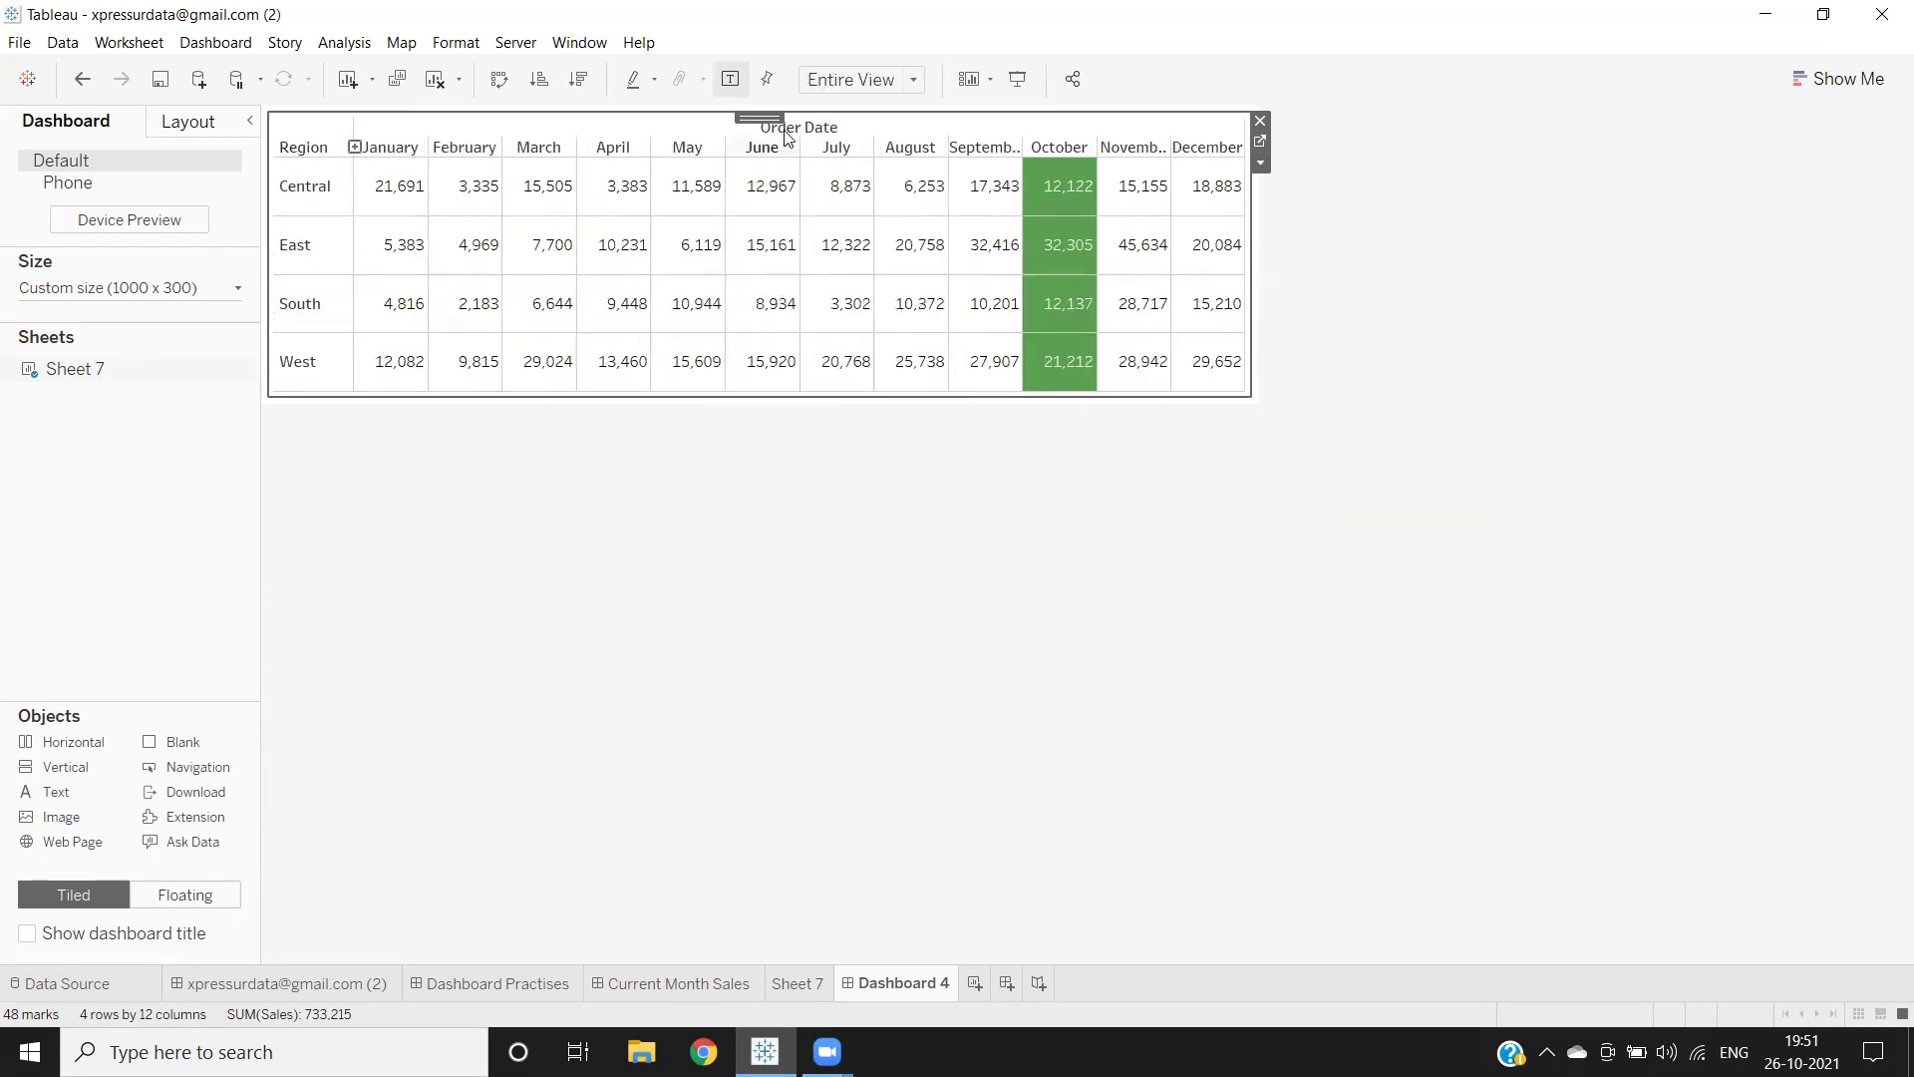
right_click(784, 135)
left_click(849, 223)
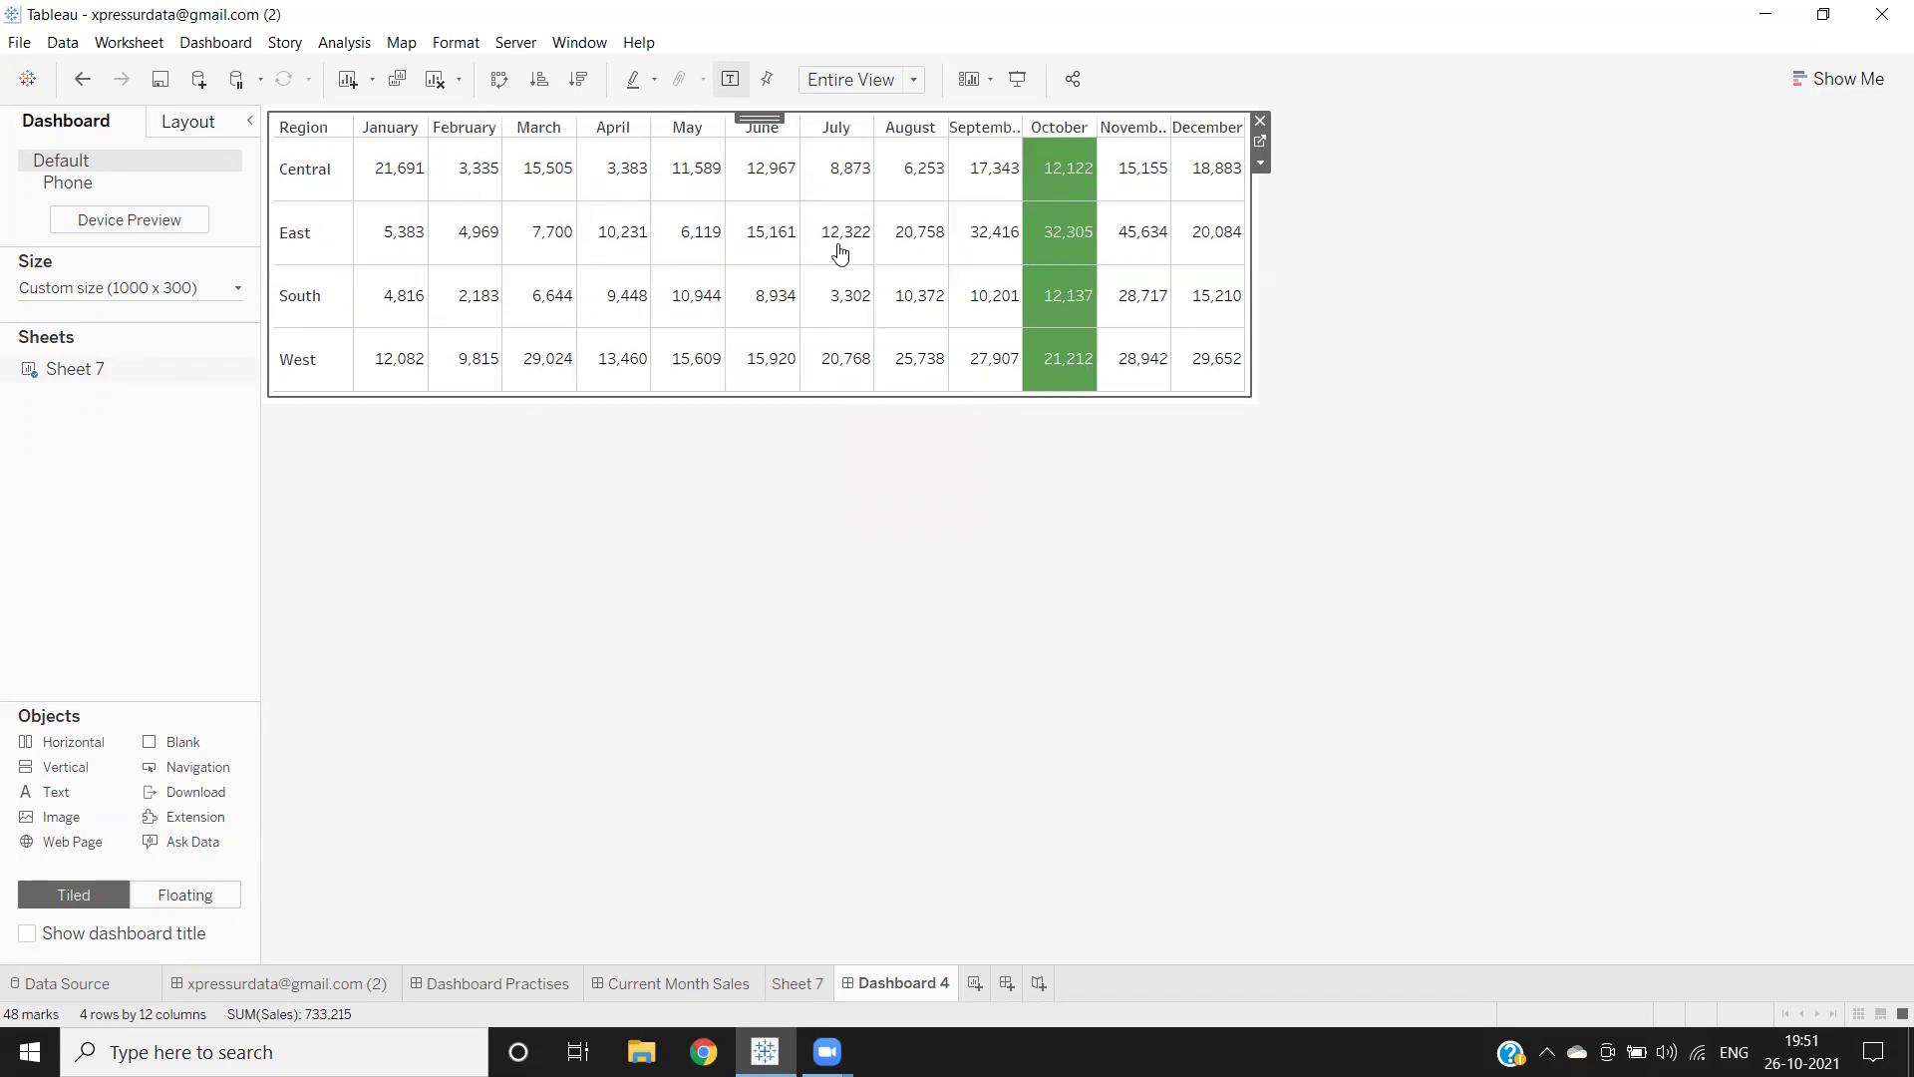
Step: Check the Current Month Sales sheet, then create new worksheet Sheet 8
left_click(678, 983)
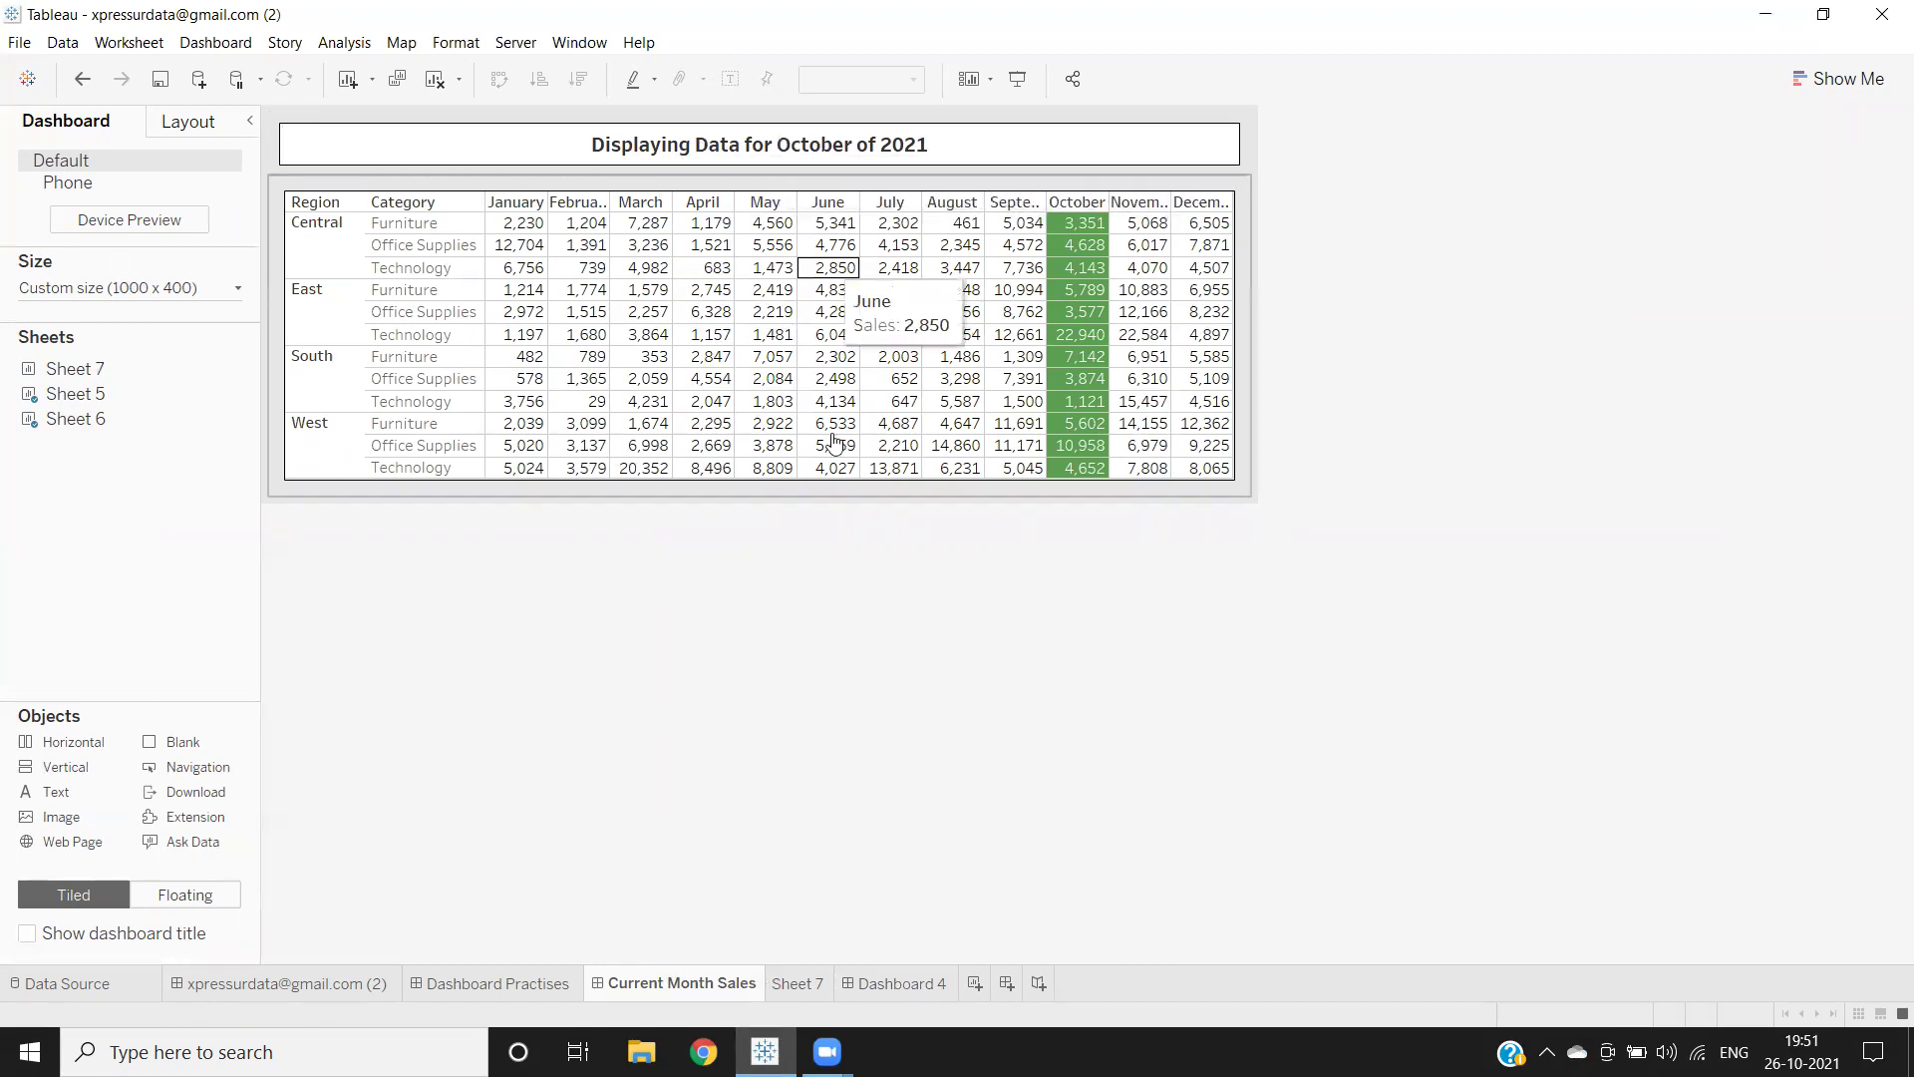
key("ctrl+z")
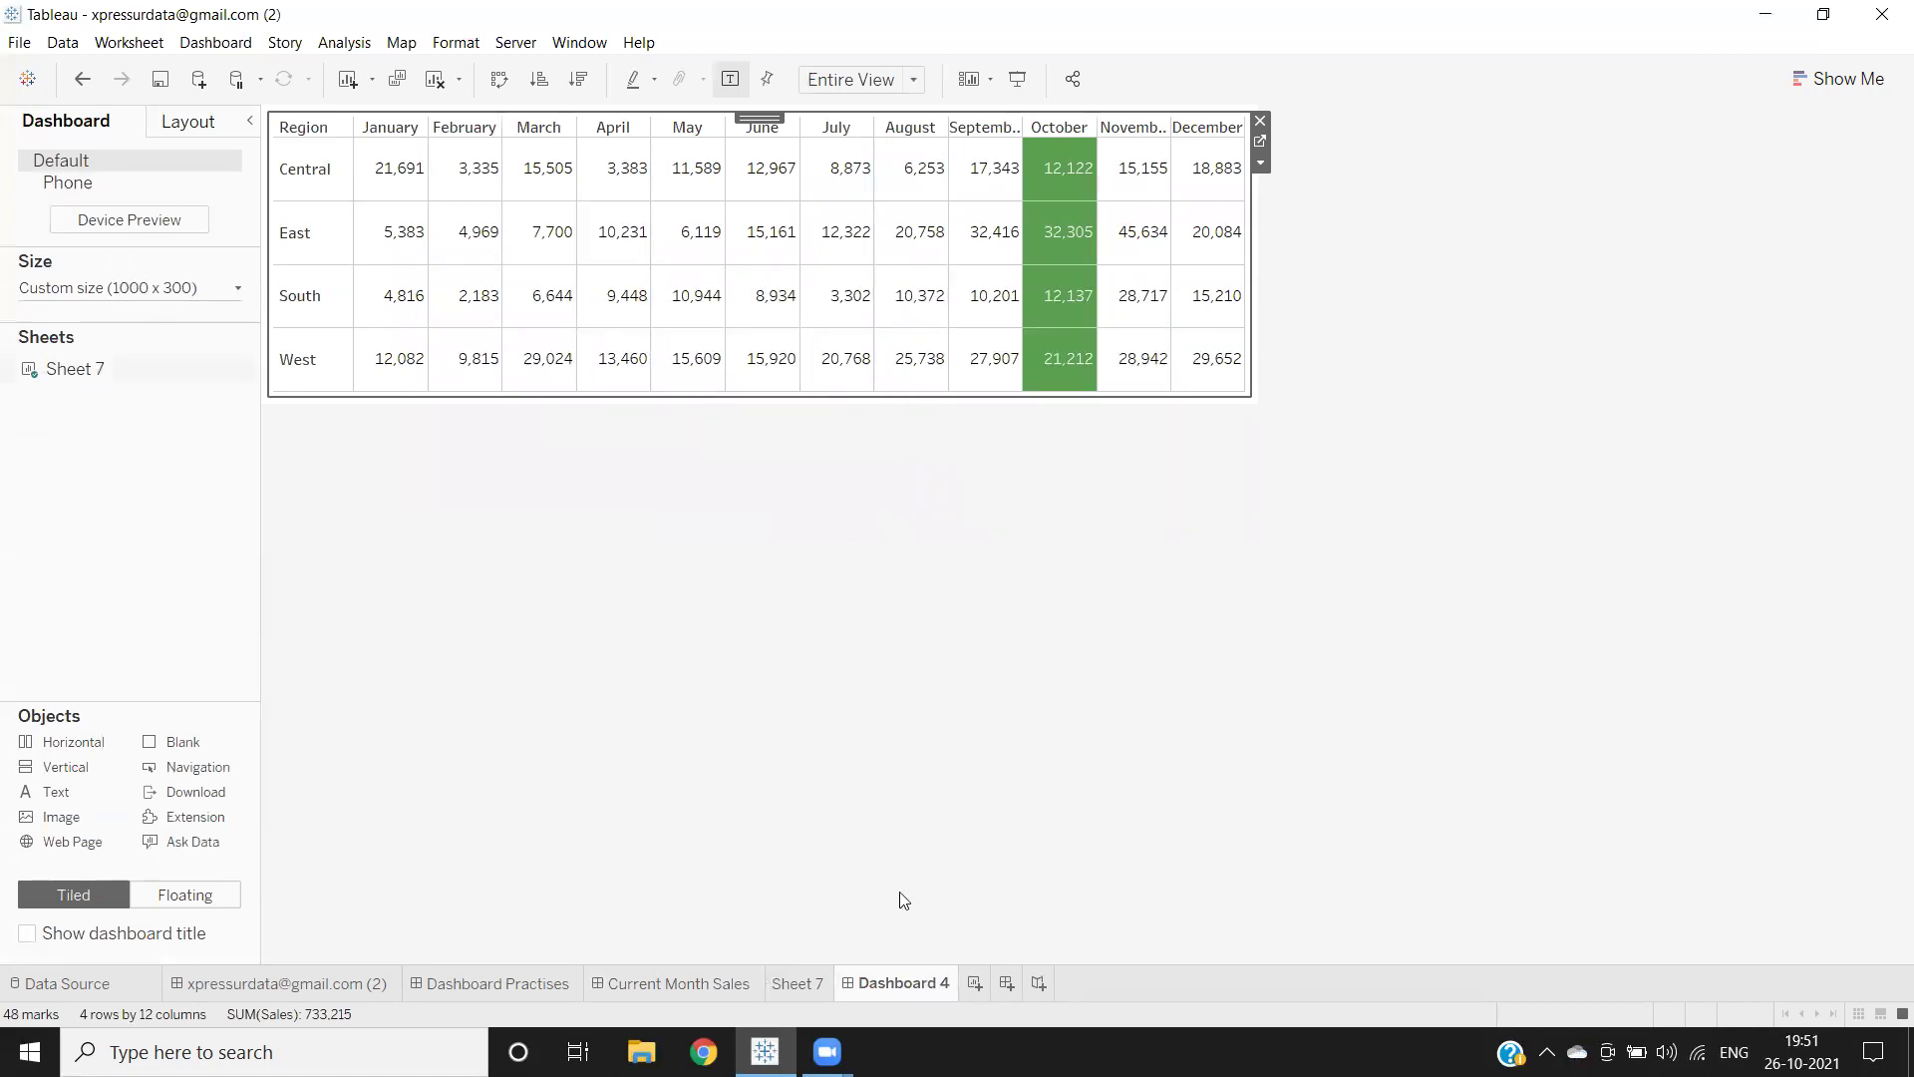
key("ctrl+m")
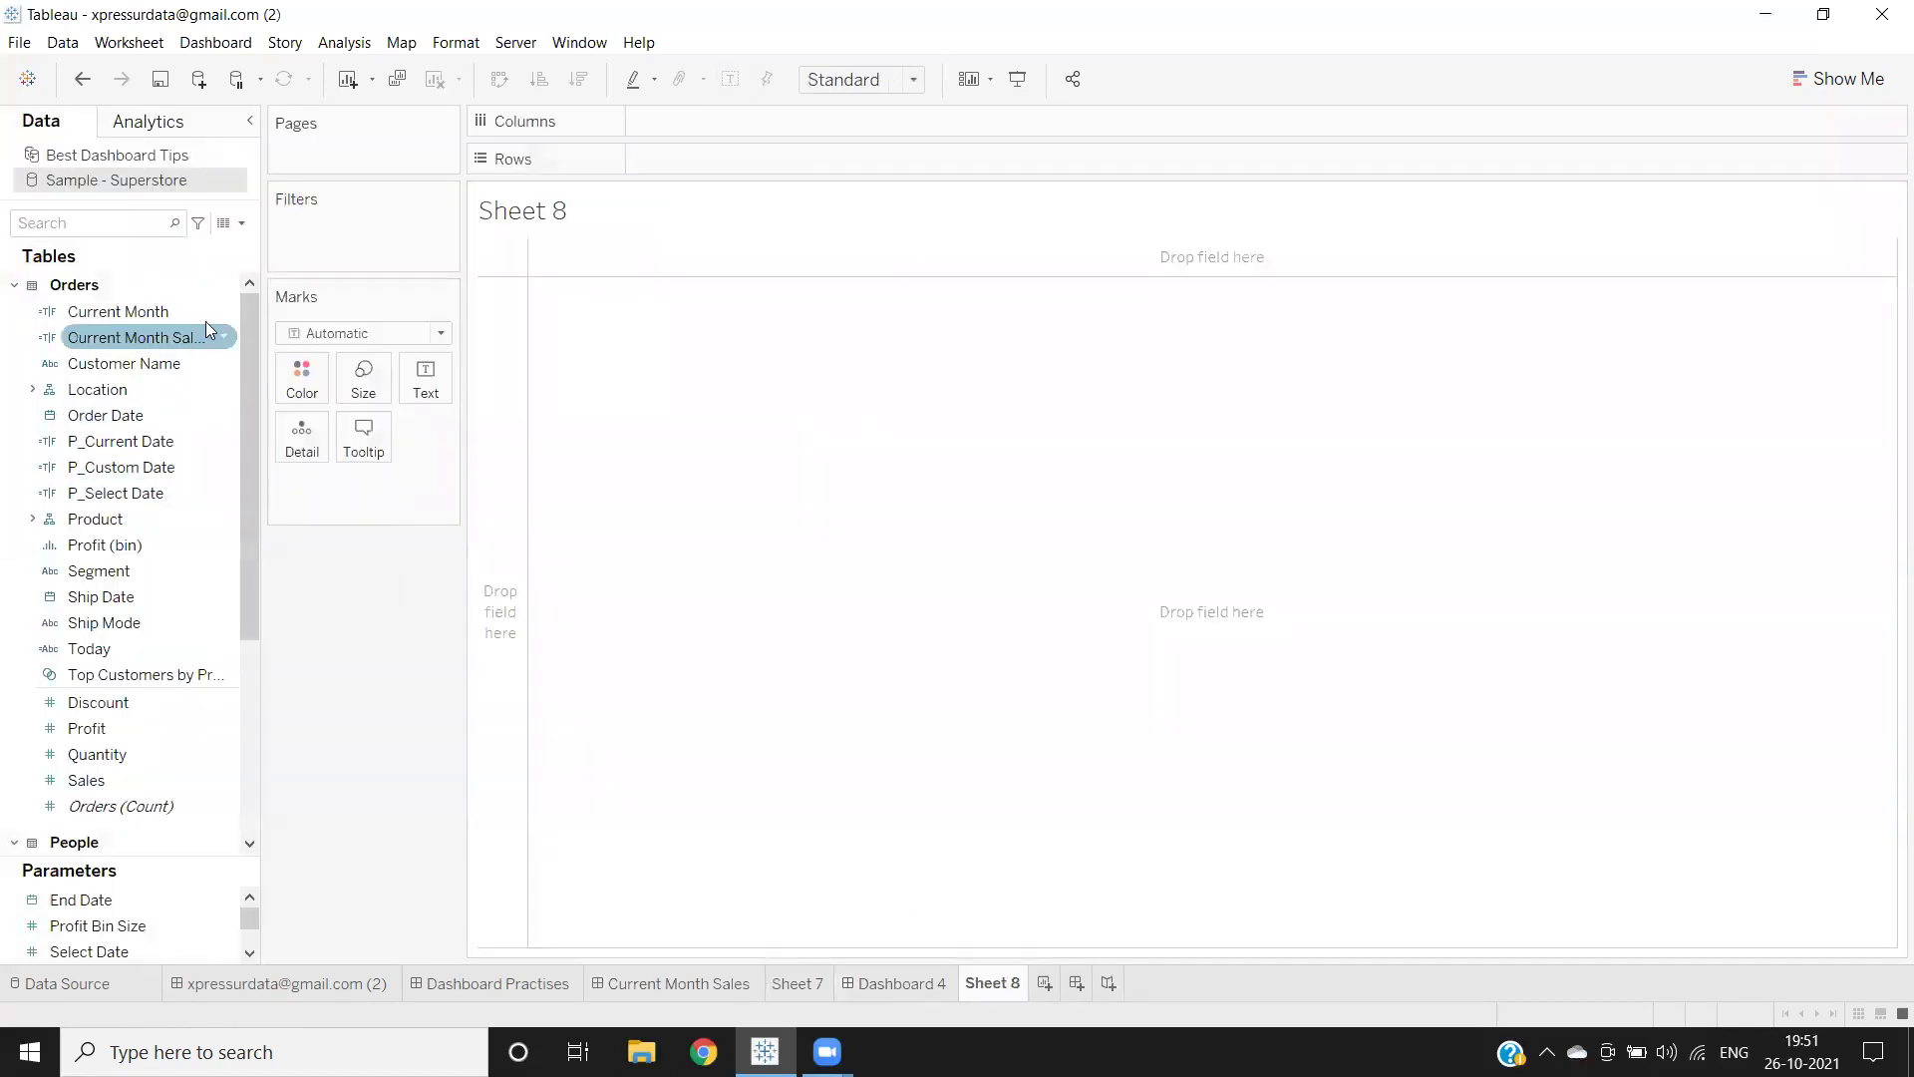
Step: Create a calculated field named 'Displaying Data for Current Month'
left_click(242, 222)
left_click(228, 243)
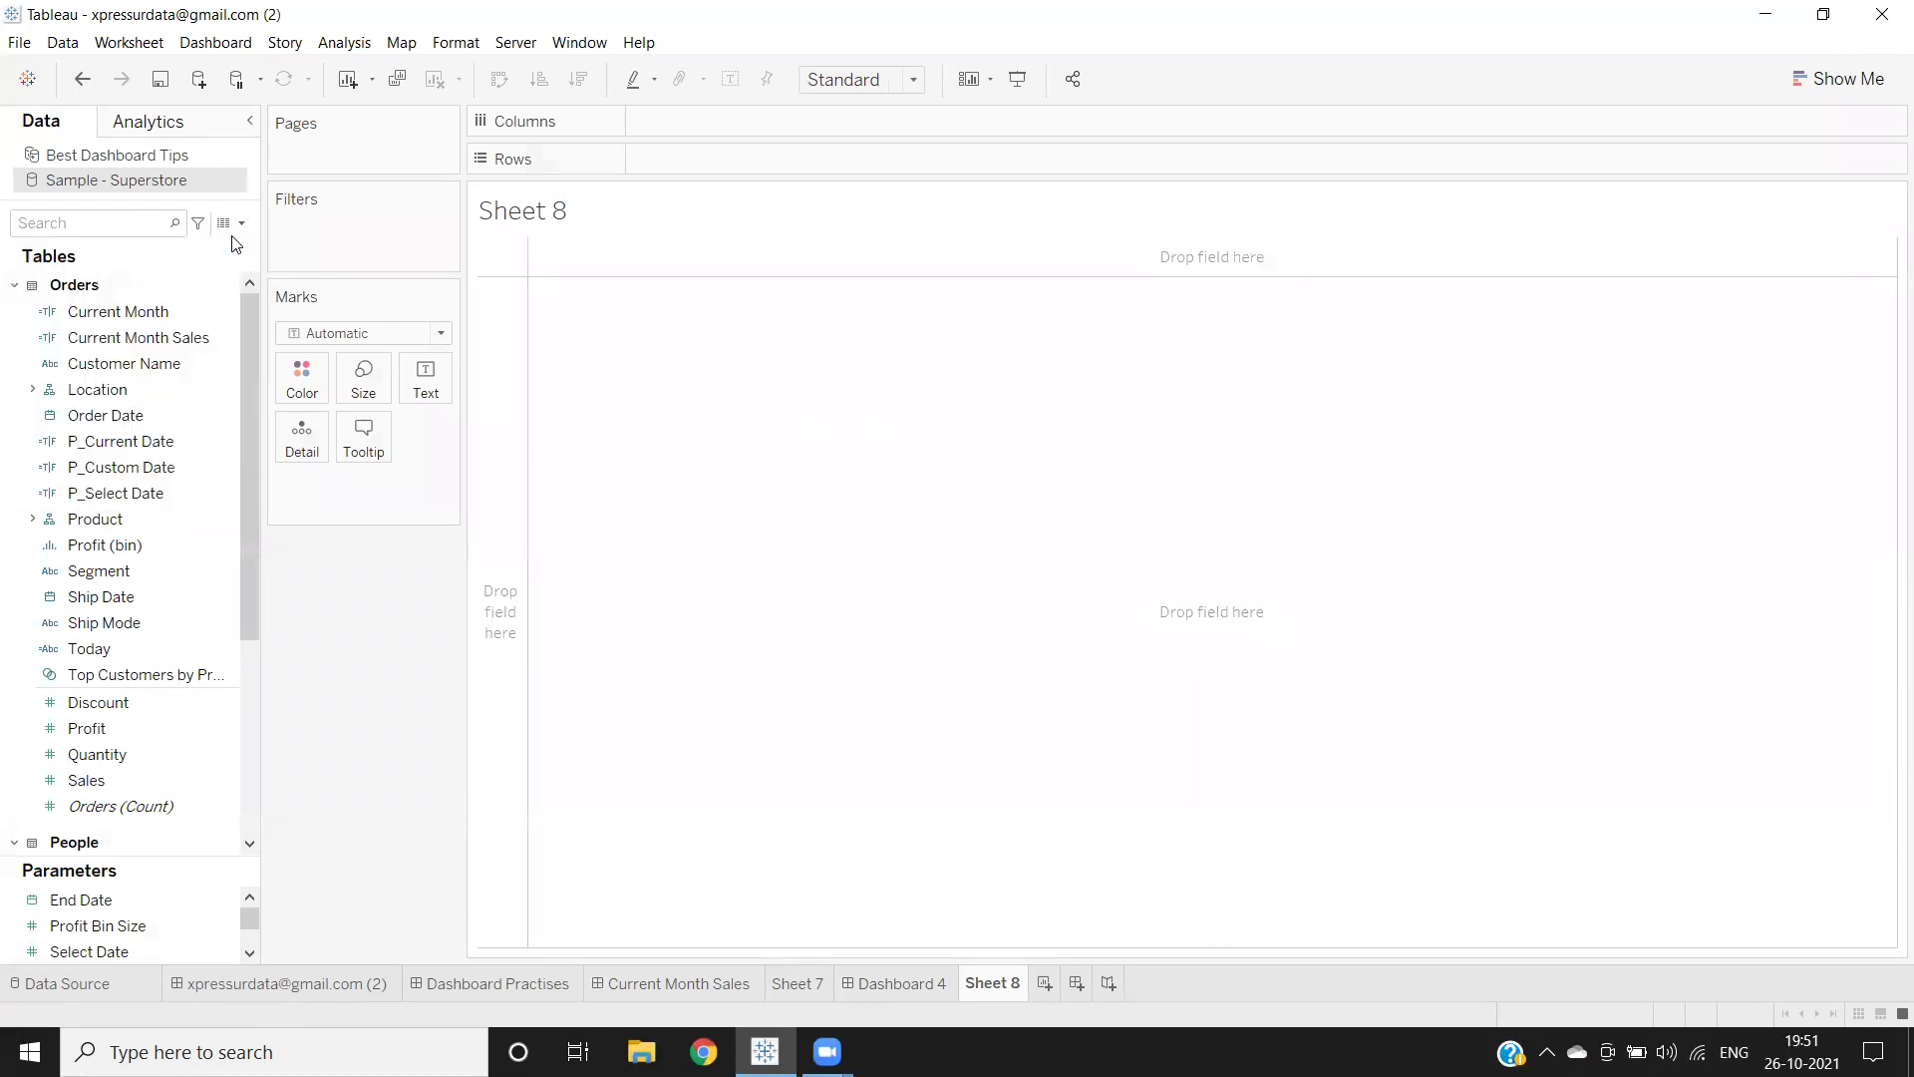
type("Displaying")
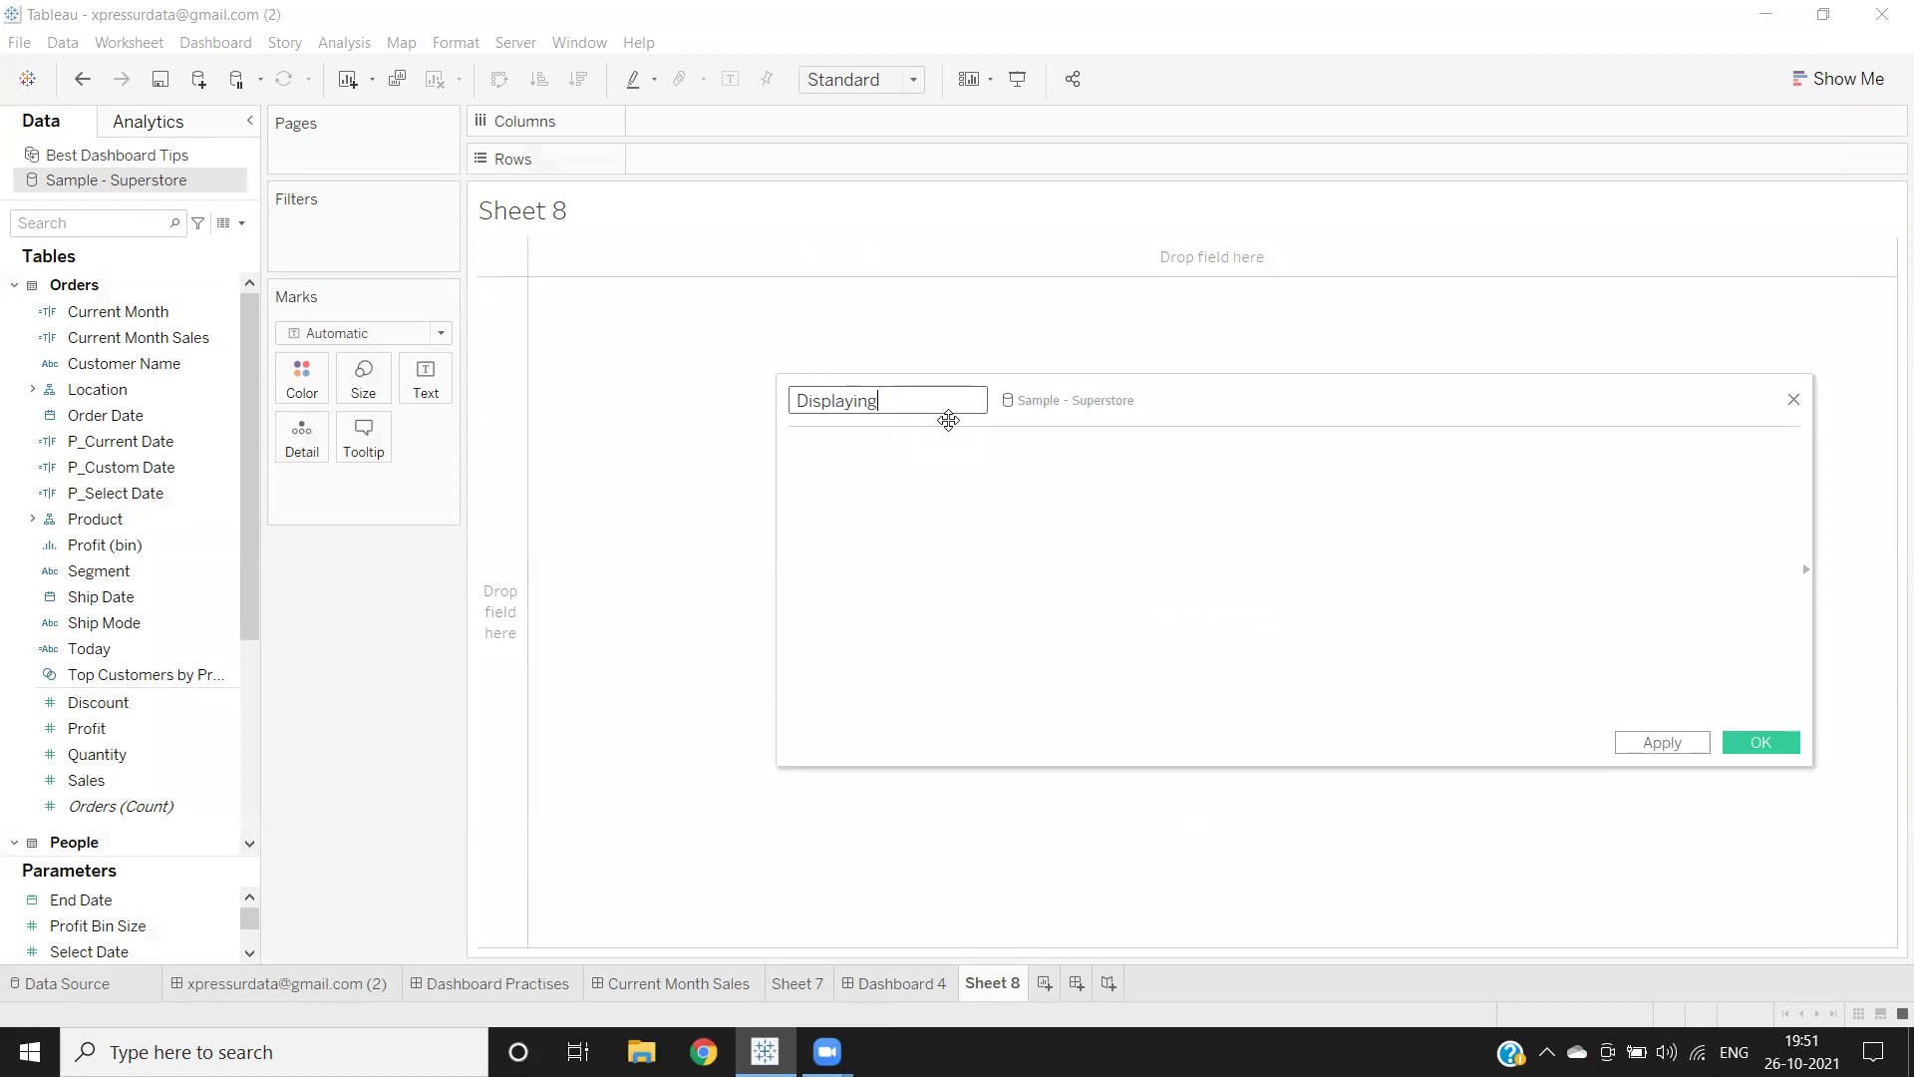
type(" Data for Current Month")
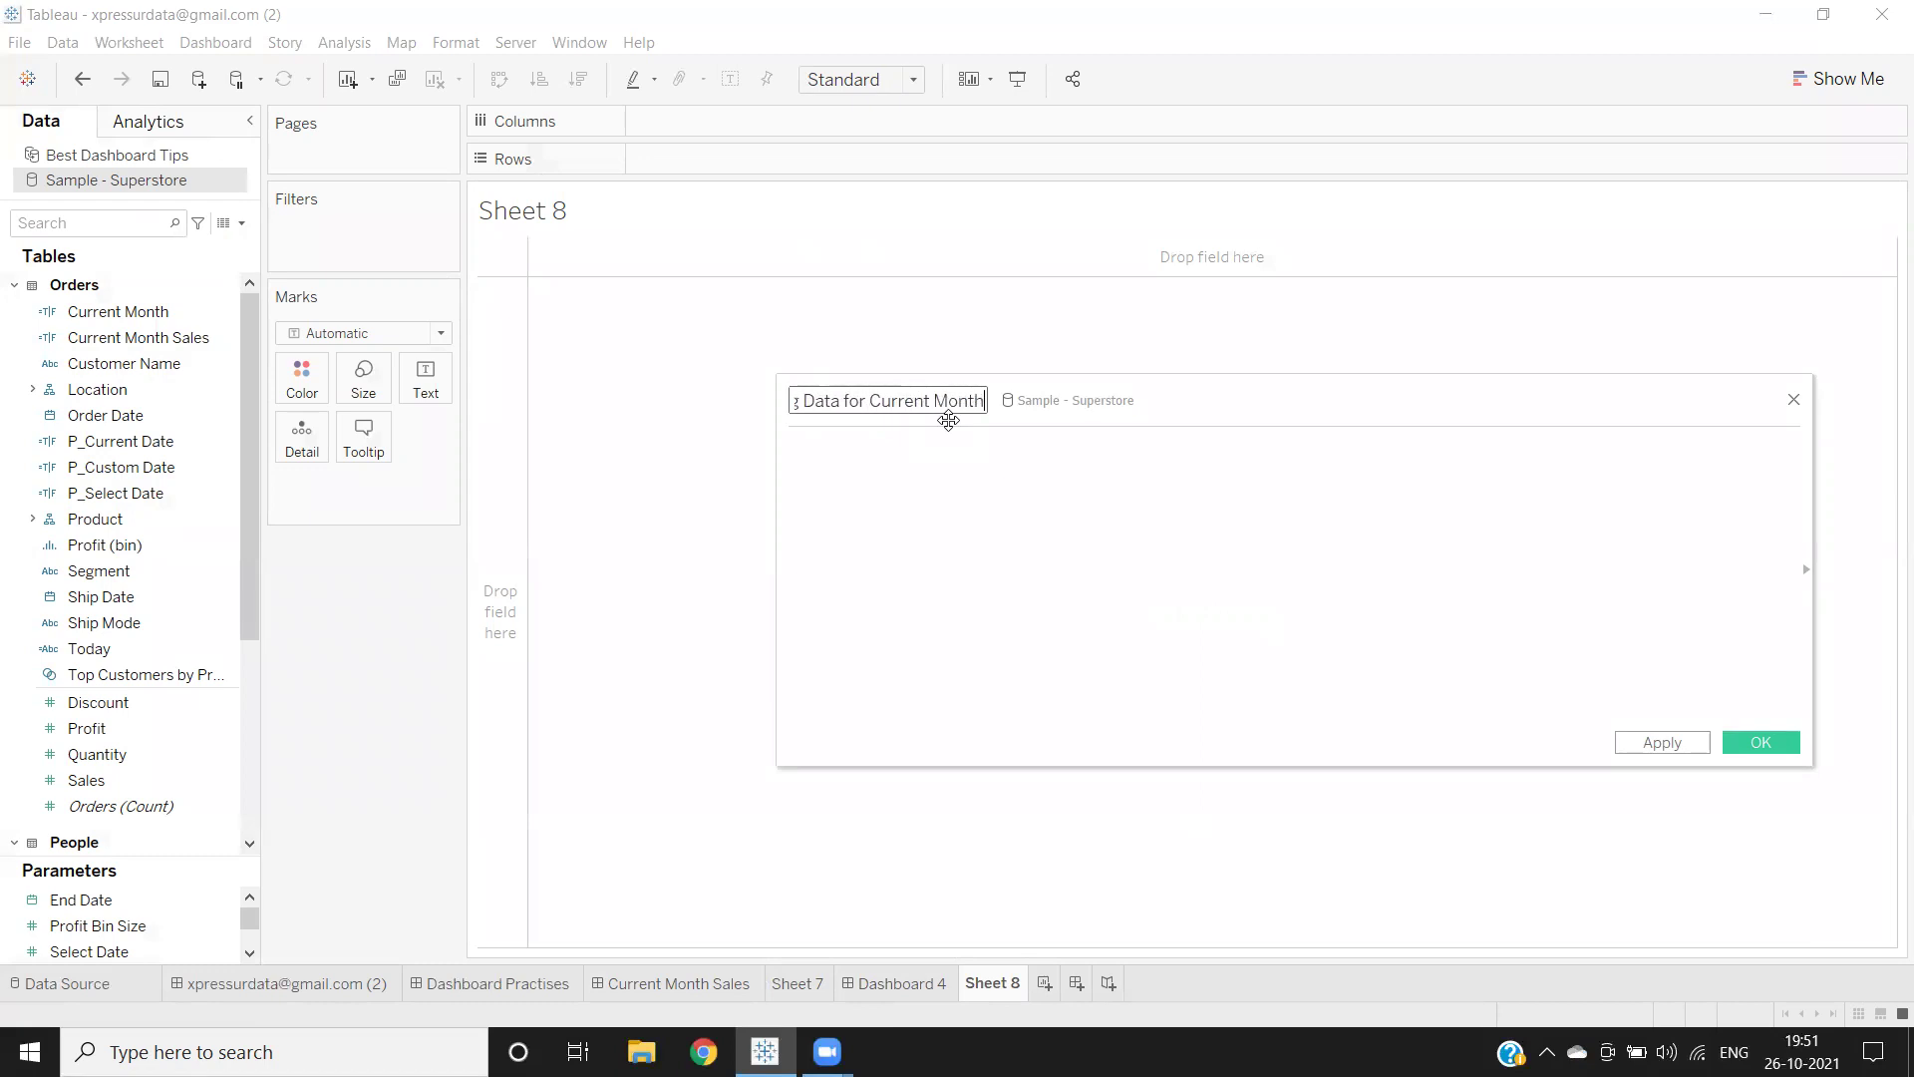
key("Tab")
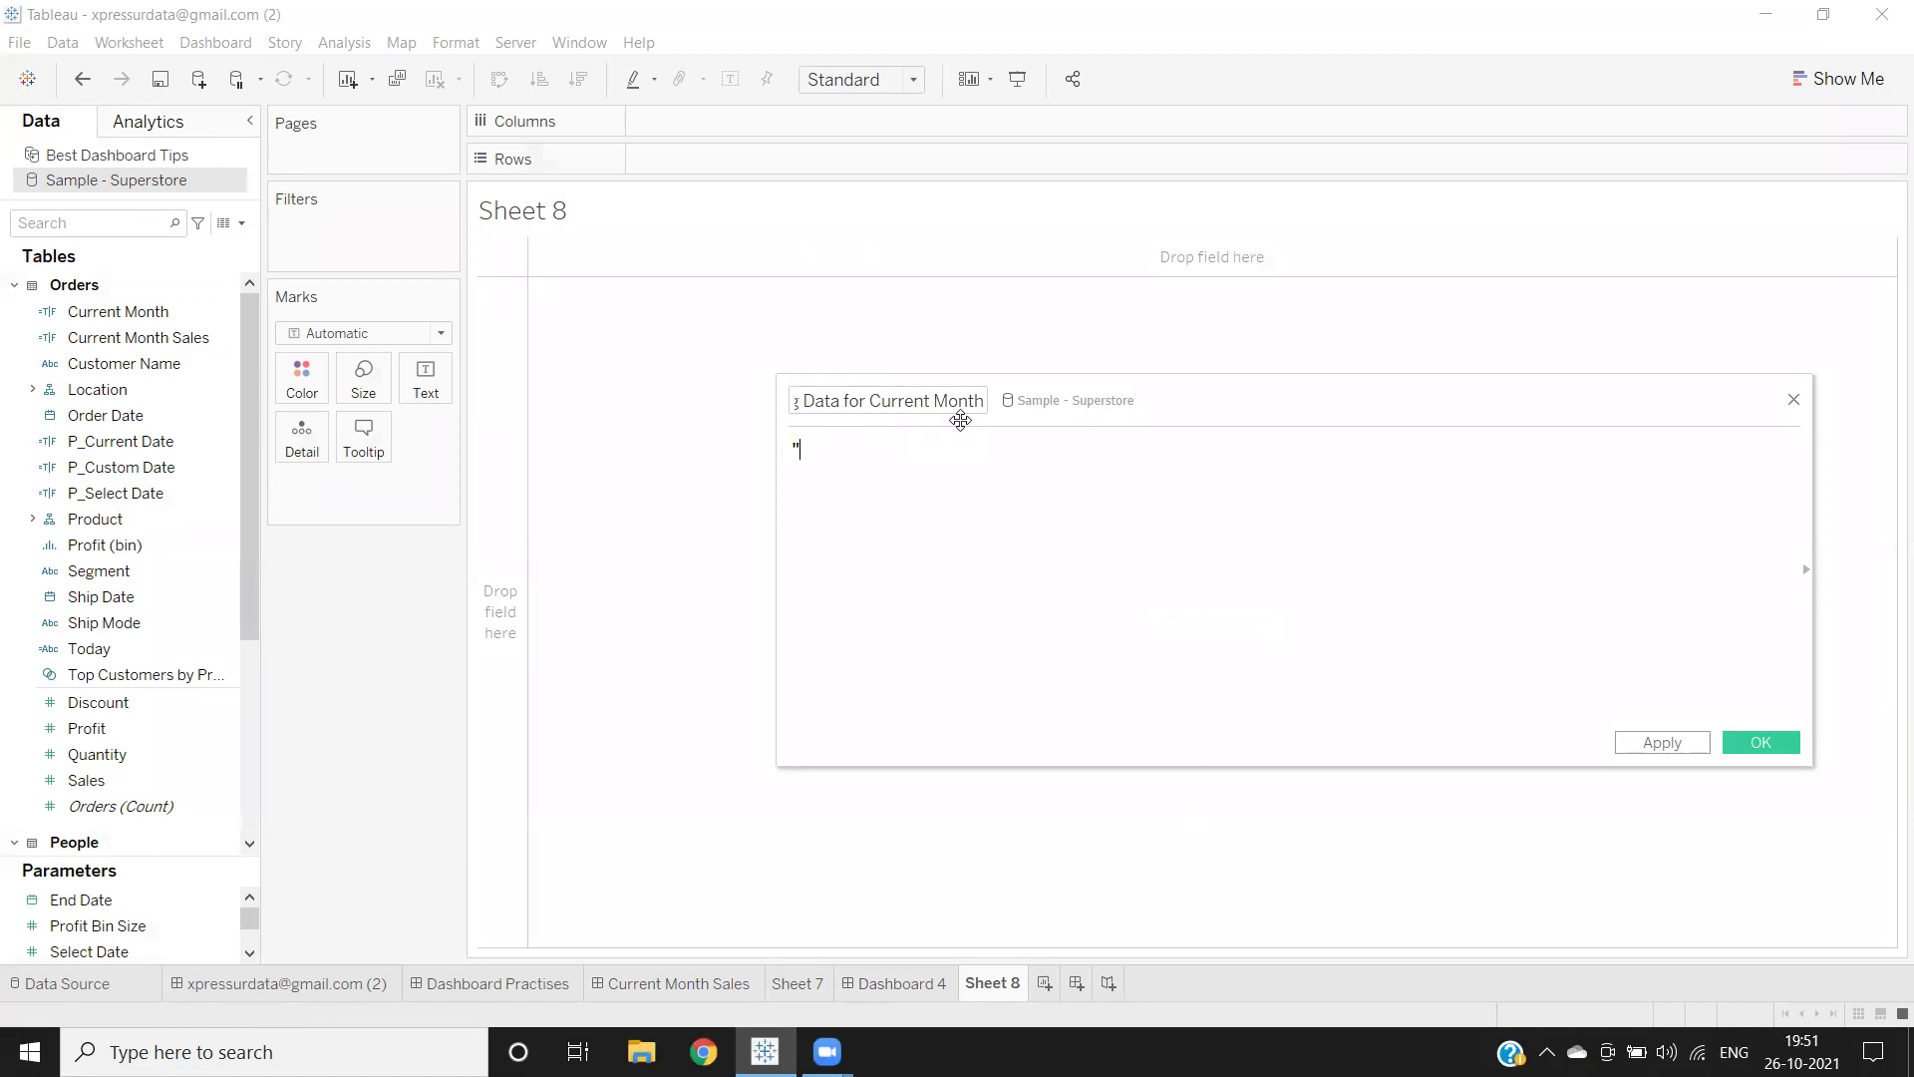
Step: Enter the formula "Displaying Data for "+DATENAME('month',TODAY())
type("\"Displaying Data for \"+ dat")
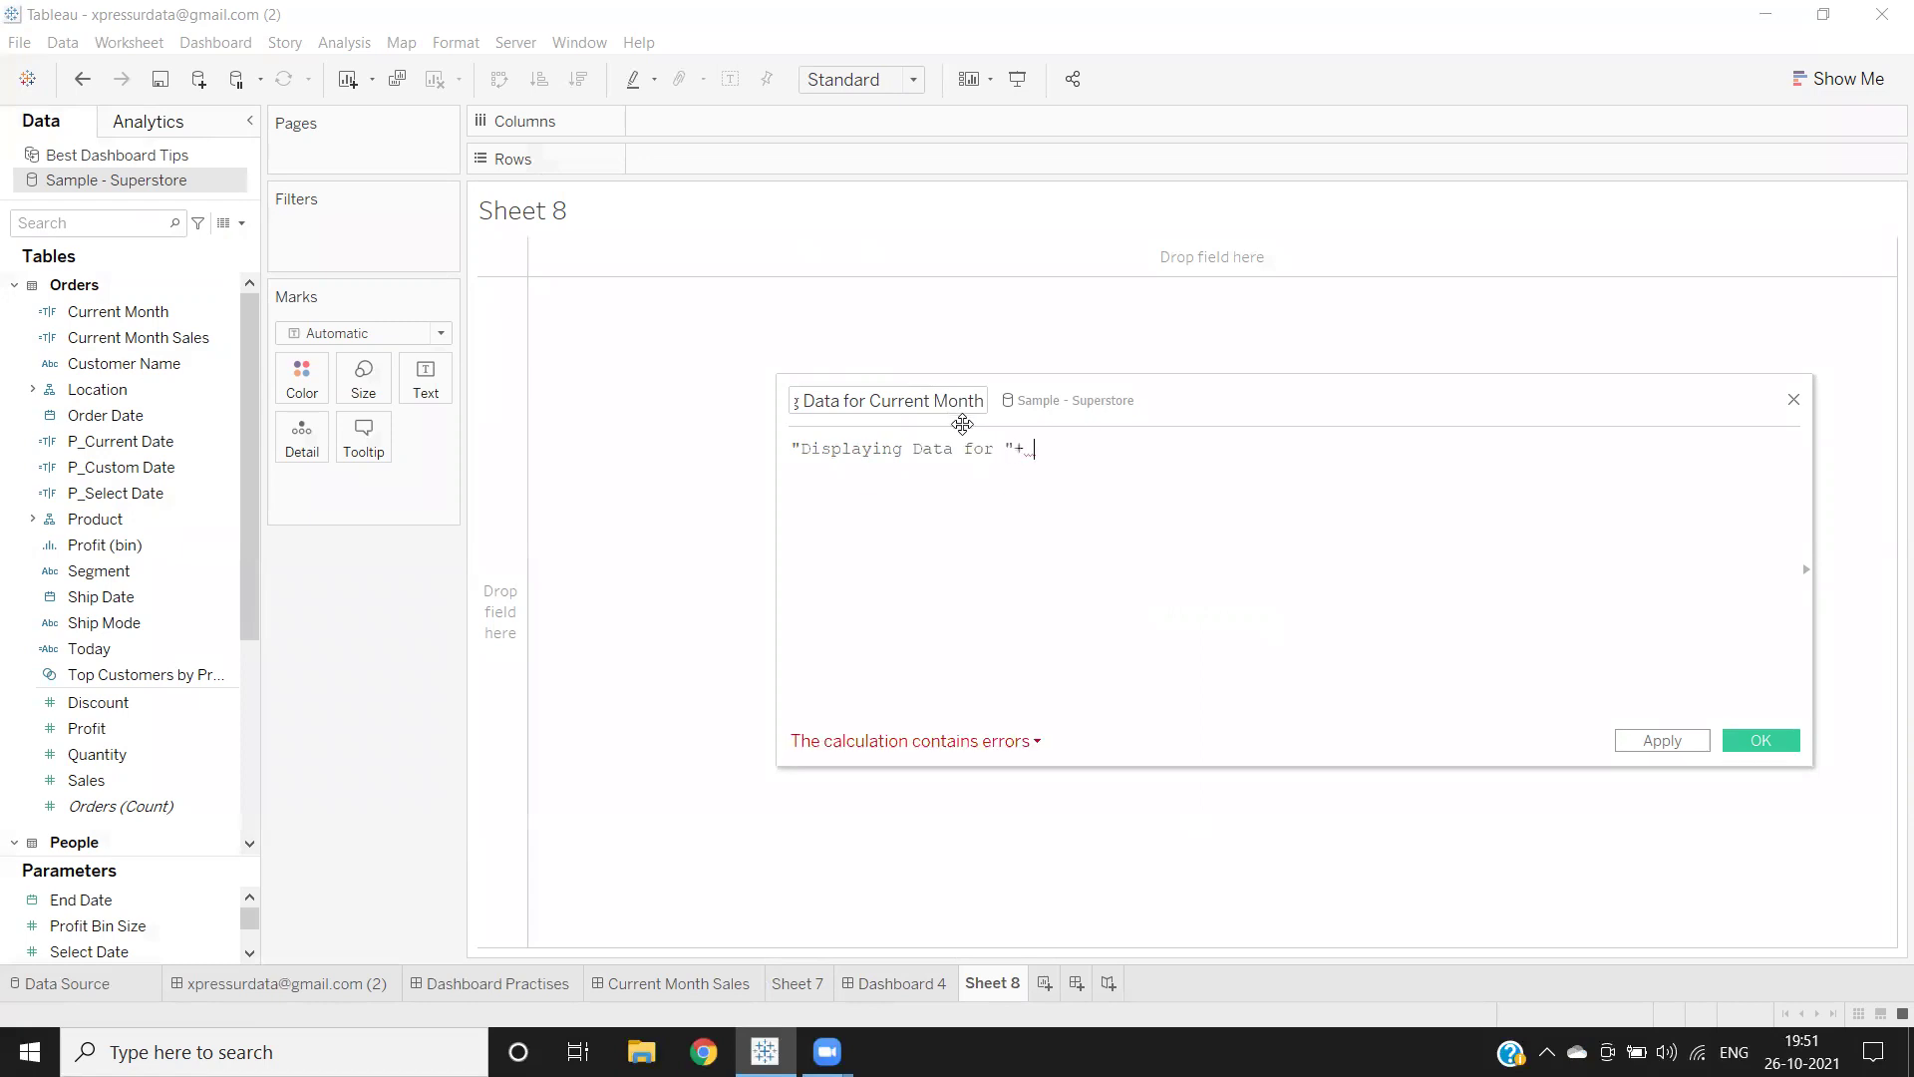
key("Down")
key("Down")
key("Down")
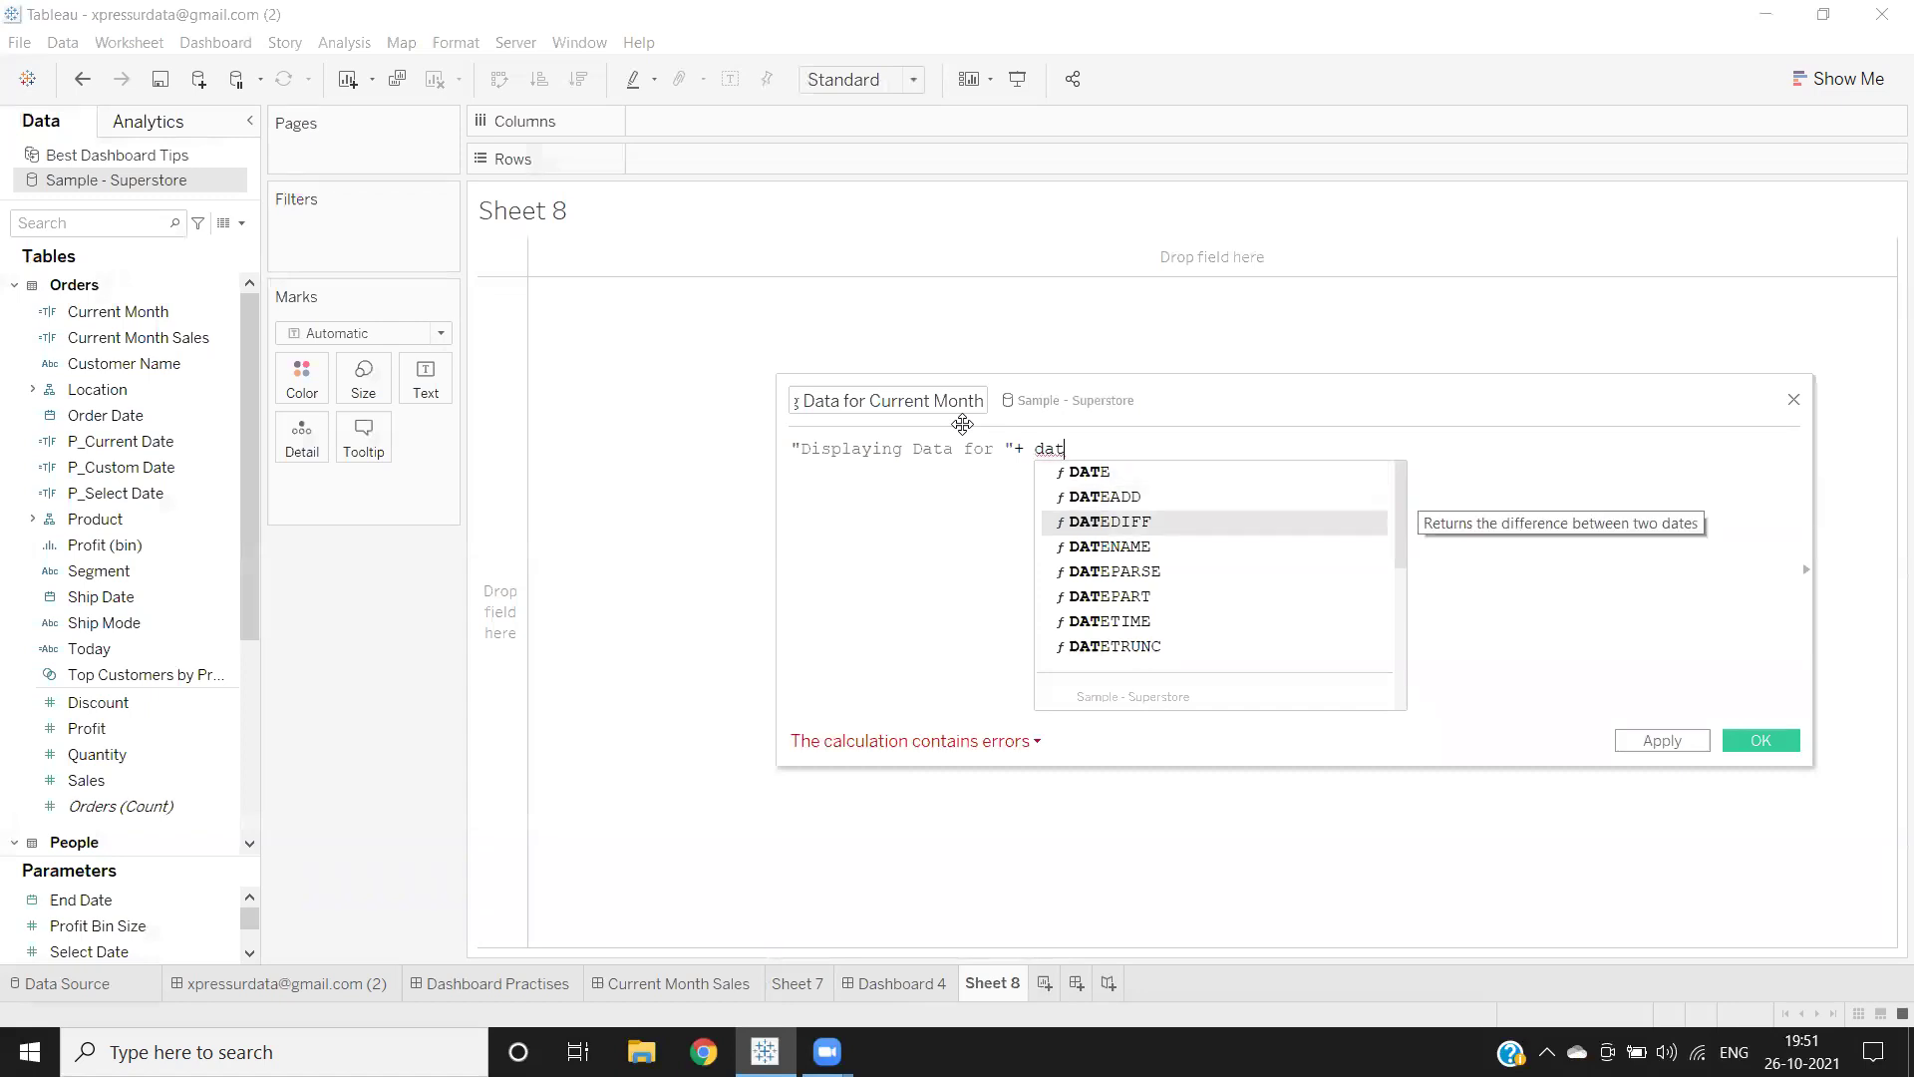
key("Return")
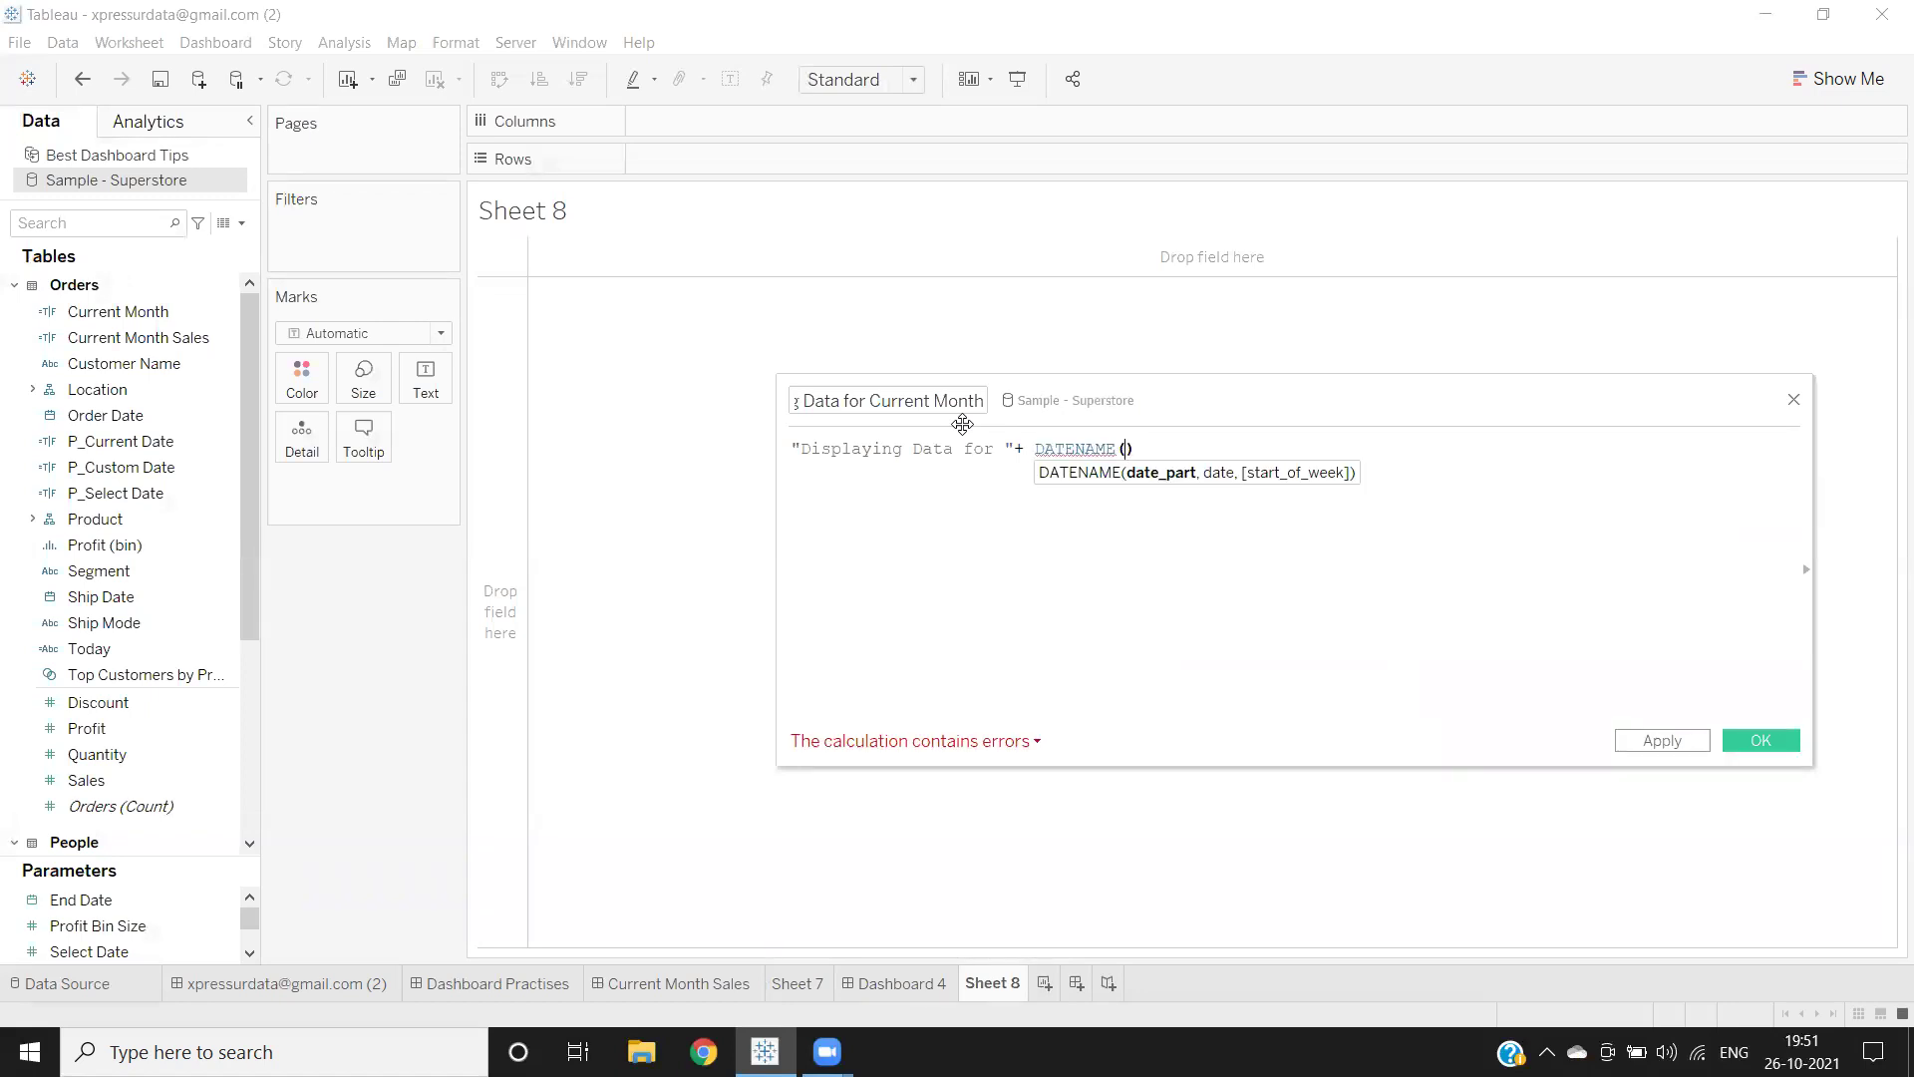
type("'month")
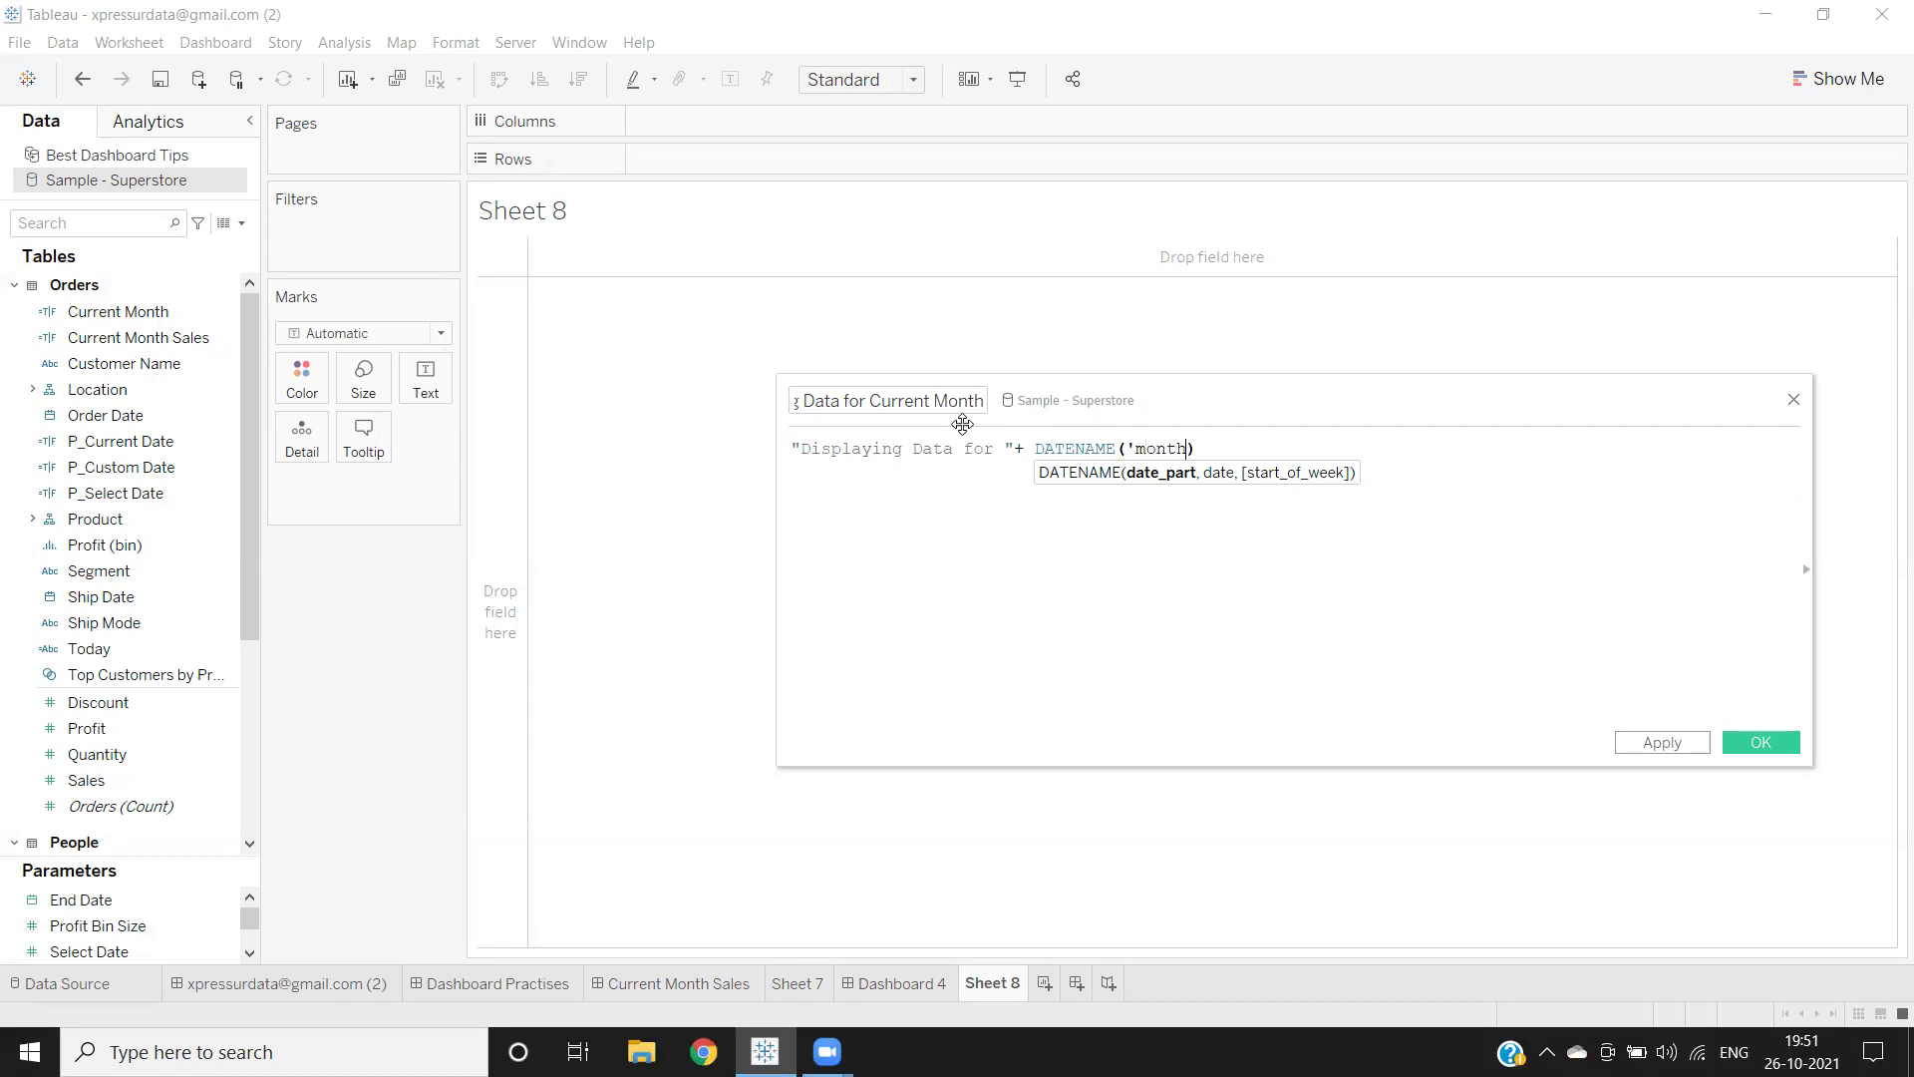
type("'.tod")
key("BackSpace")
key("BackSpace")
key("BackSpace")
key("BackSpace")
type(",[Today")
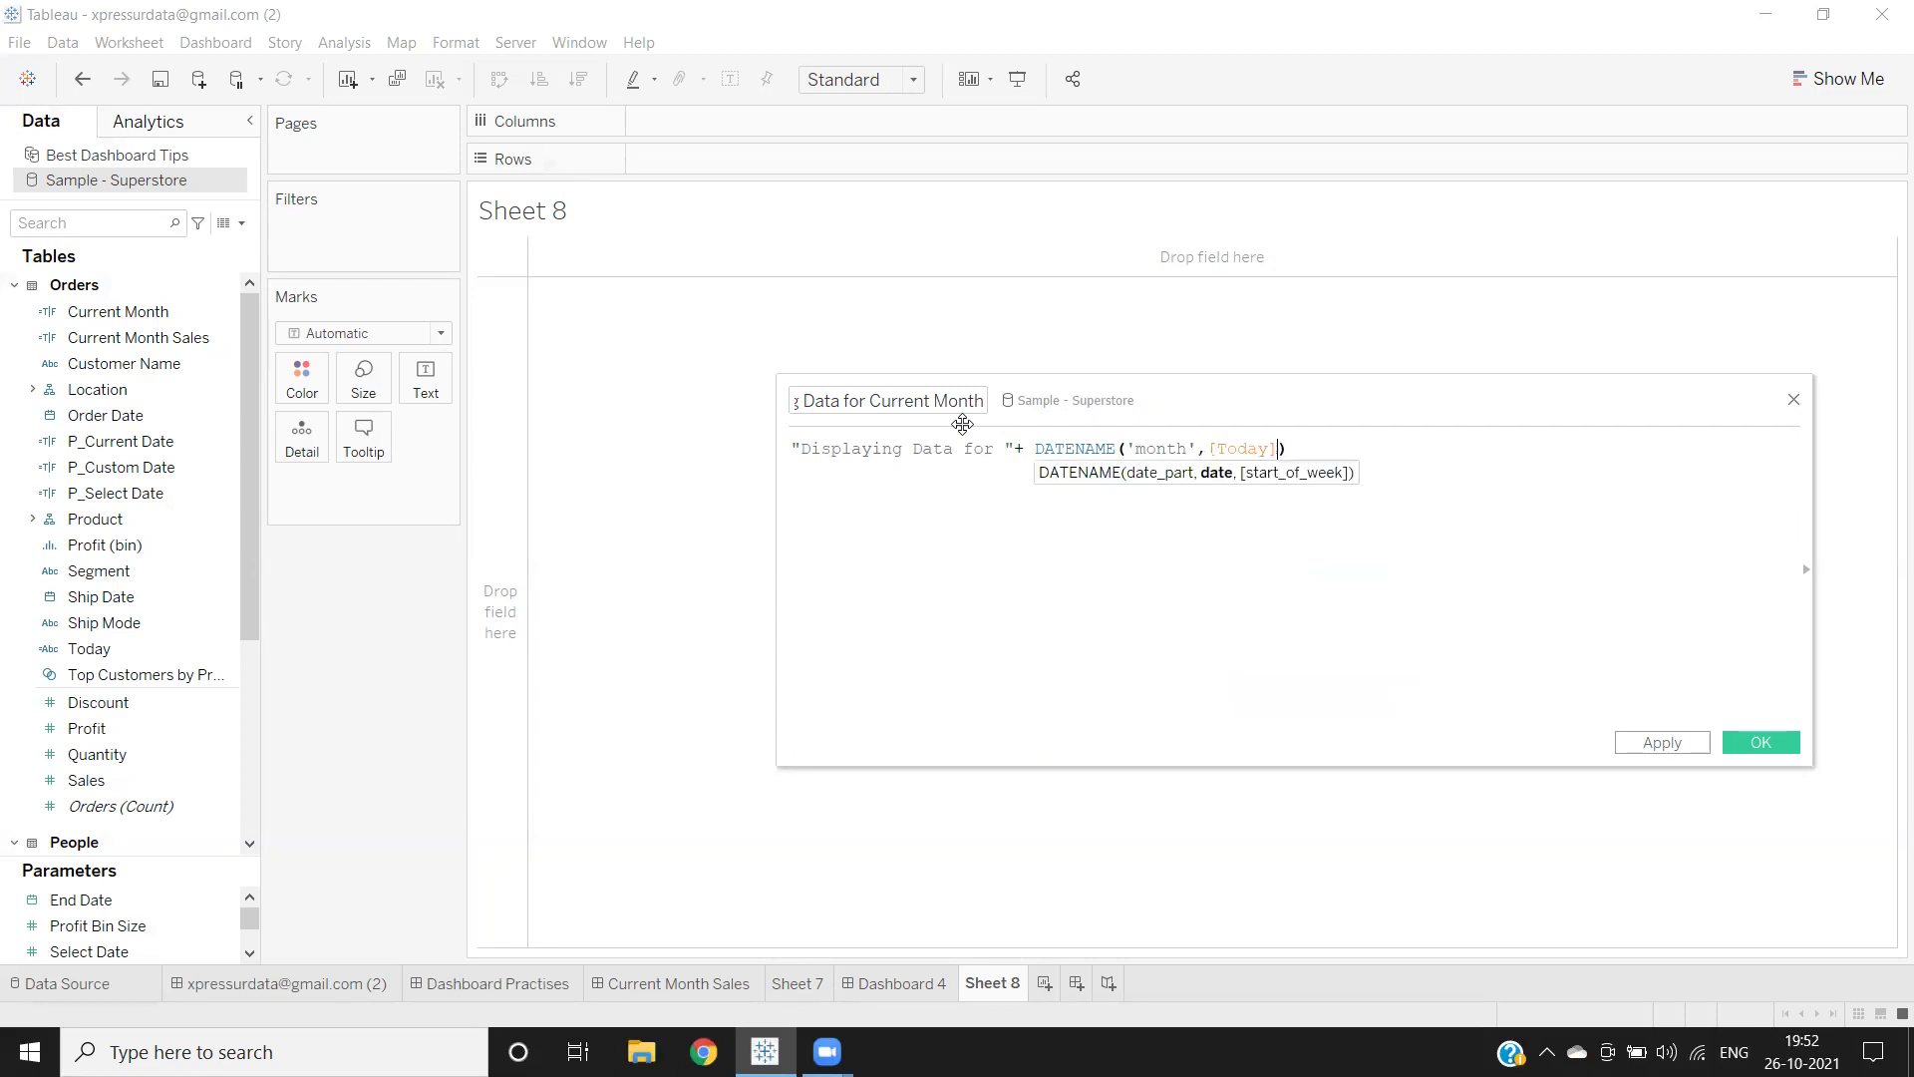
key("BackSpace")
key("BackSpace")
key("BackSpace")
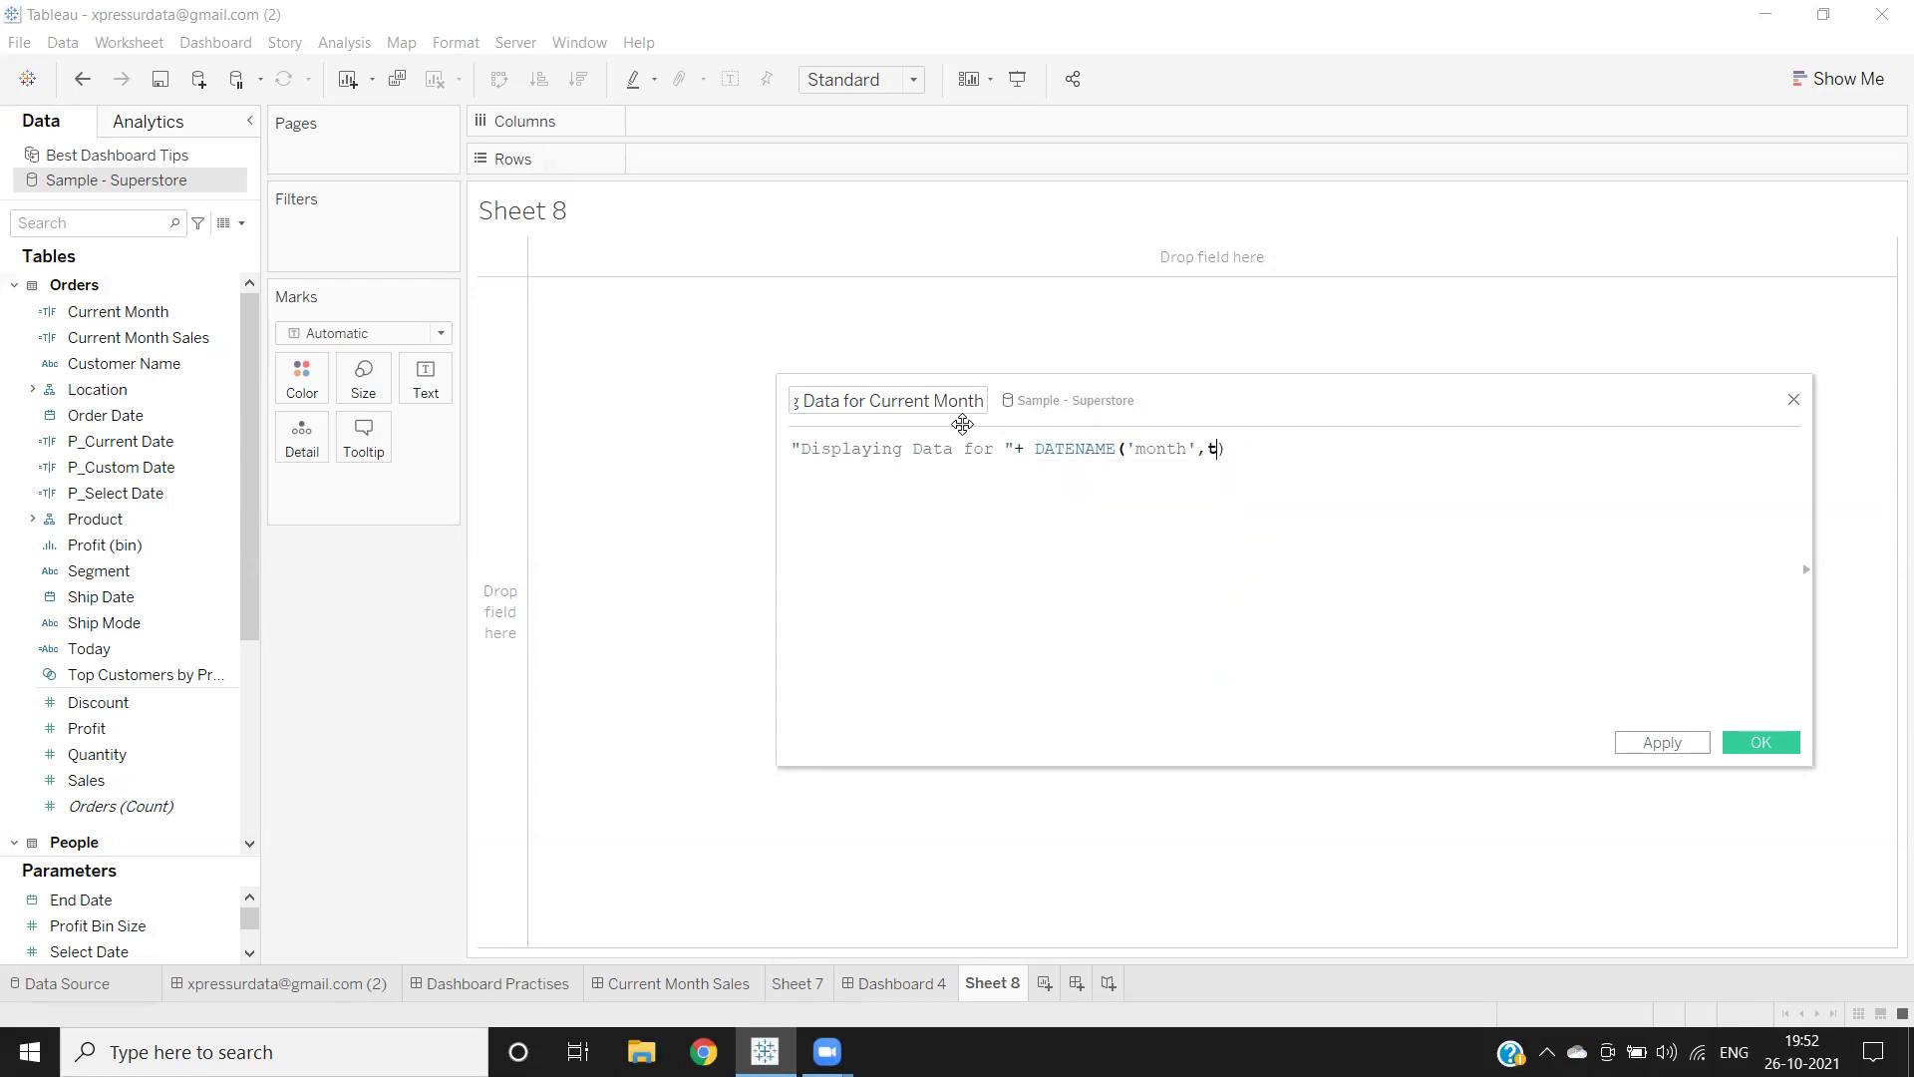
type("to")
key("Down")
key("Return")
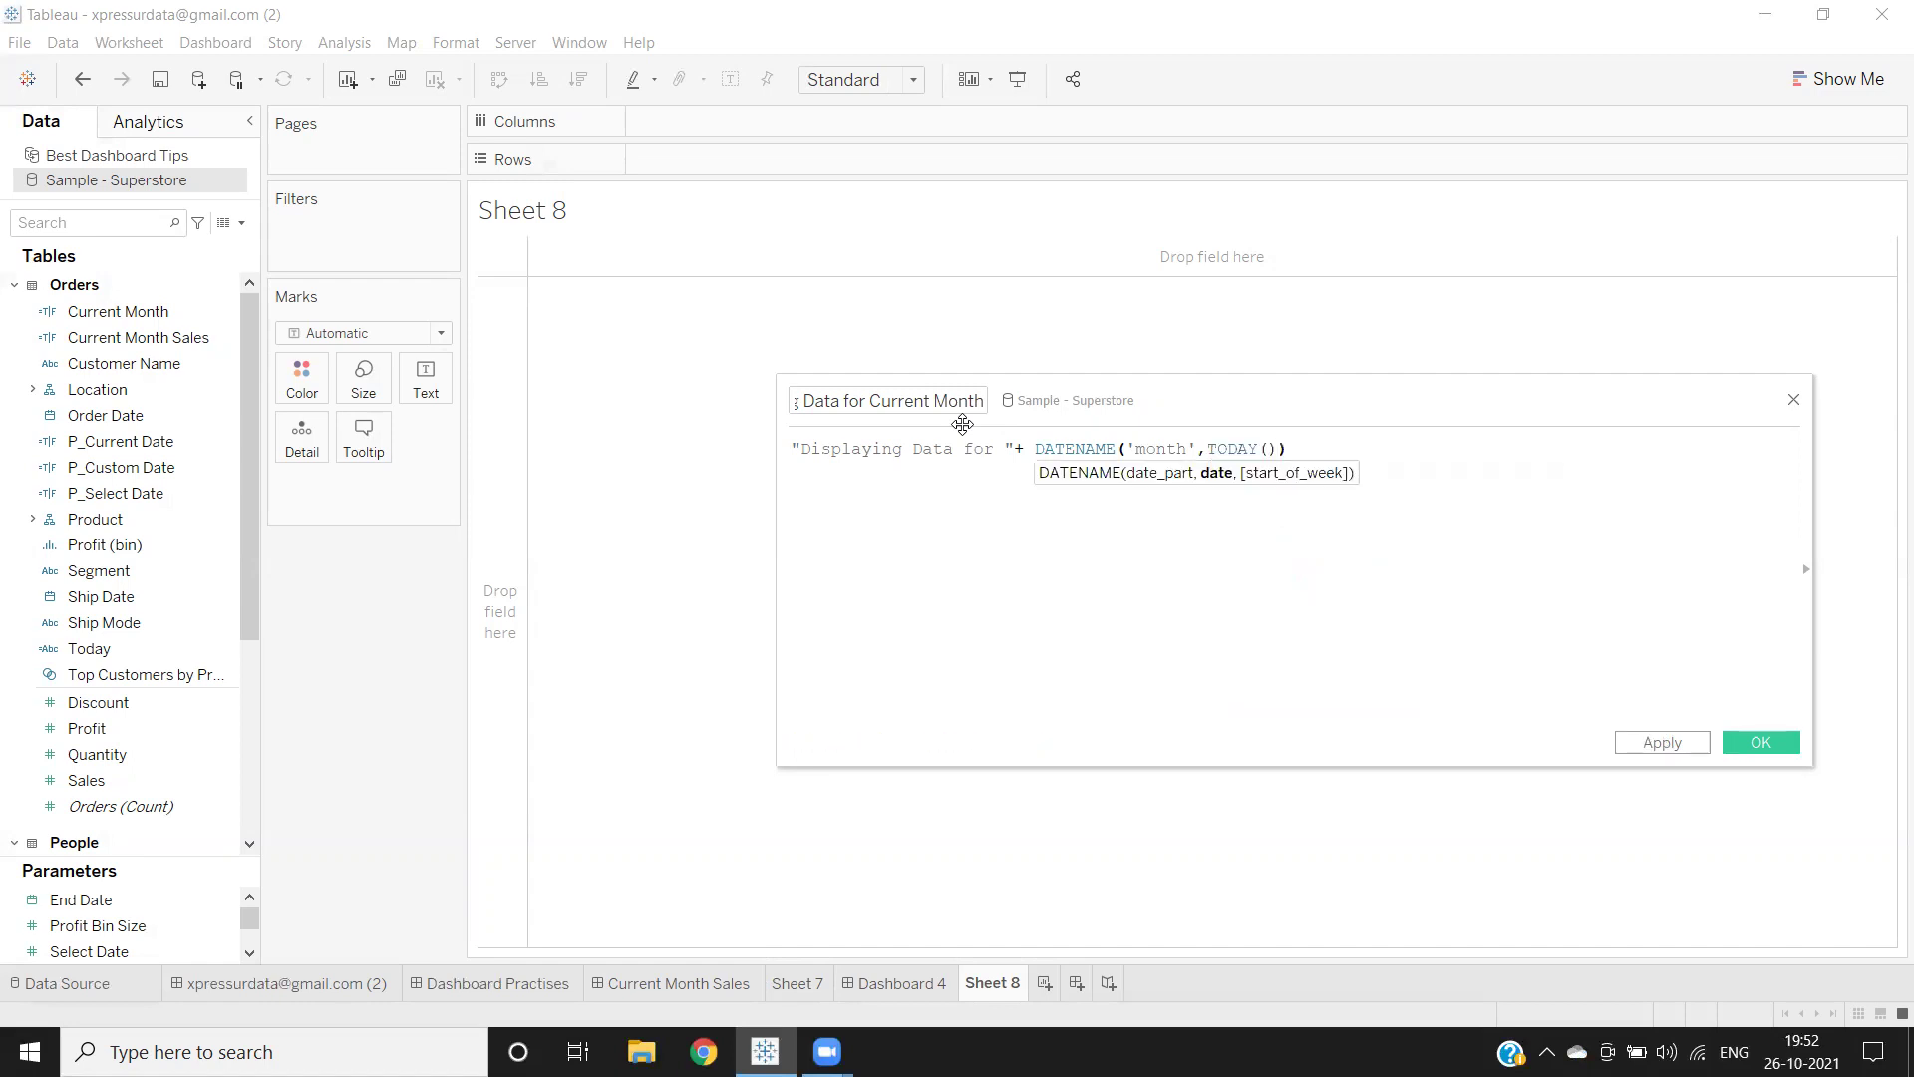
Step: Append +"of"+YEAR(TODAY()) to the formula
key("Right")
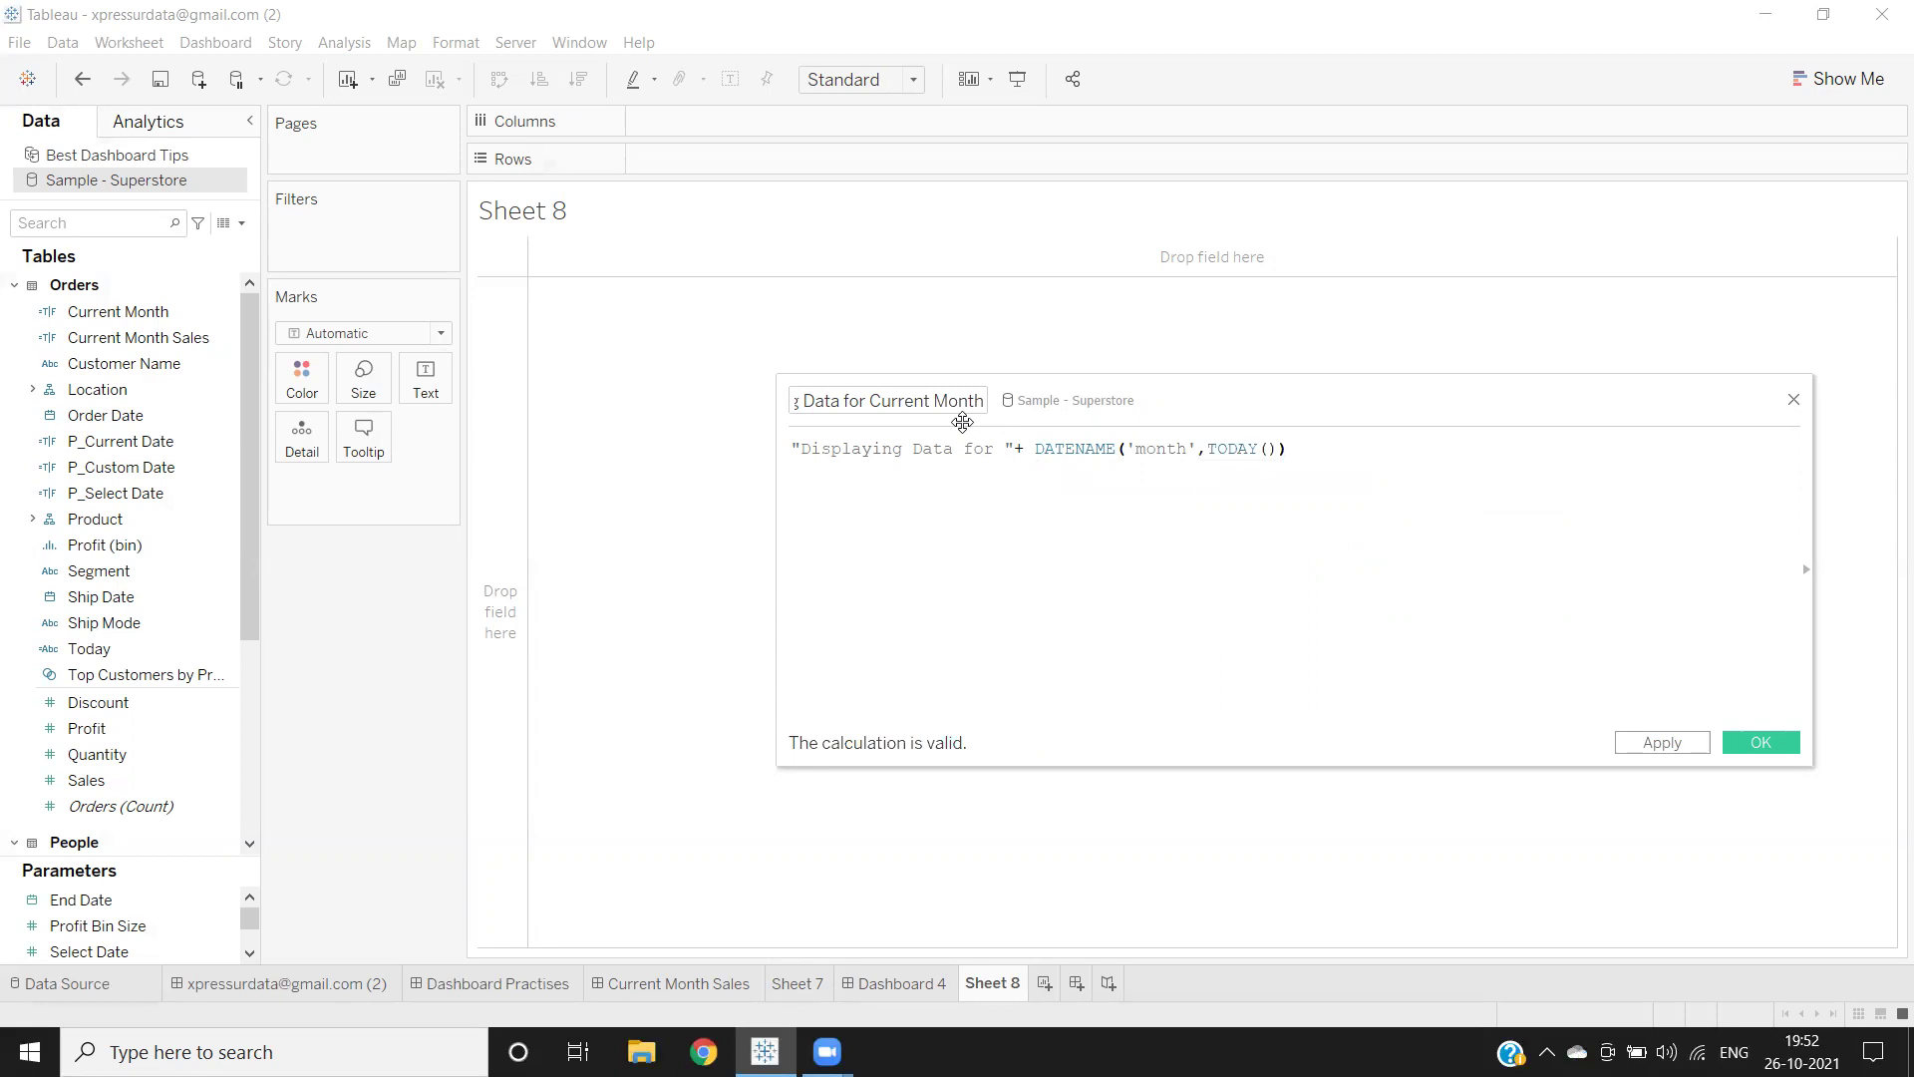
type("+")
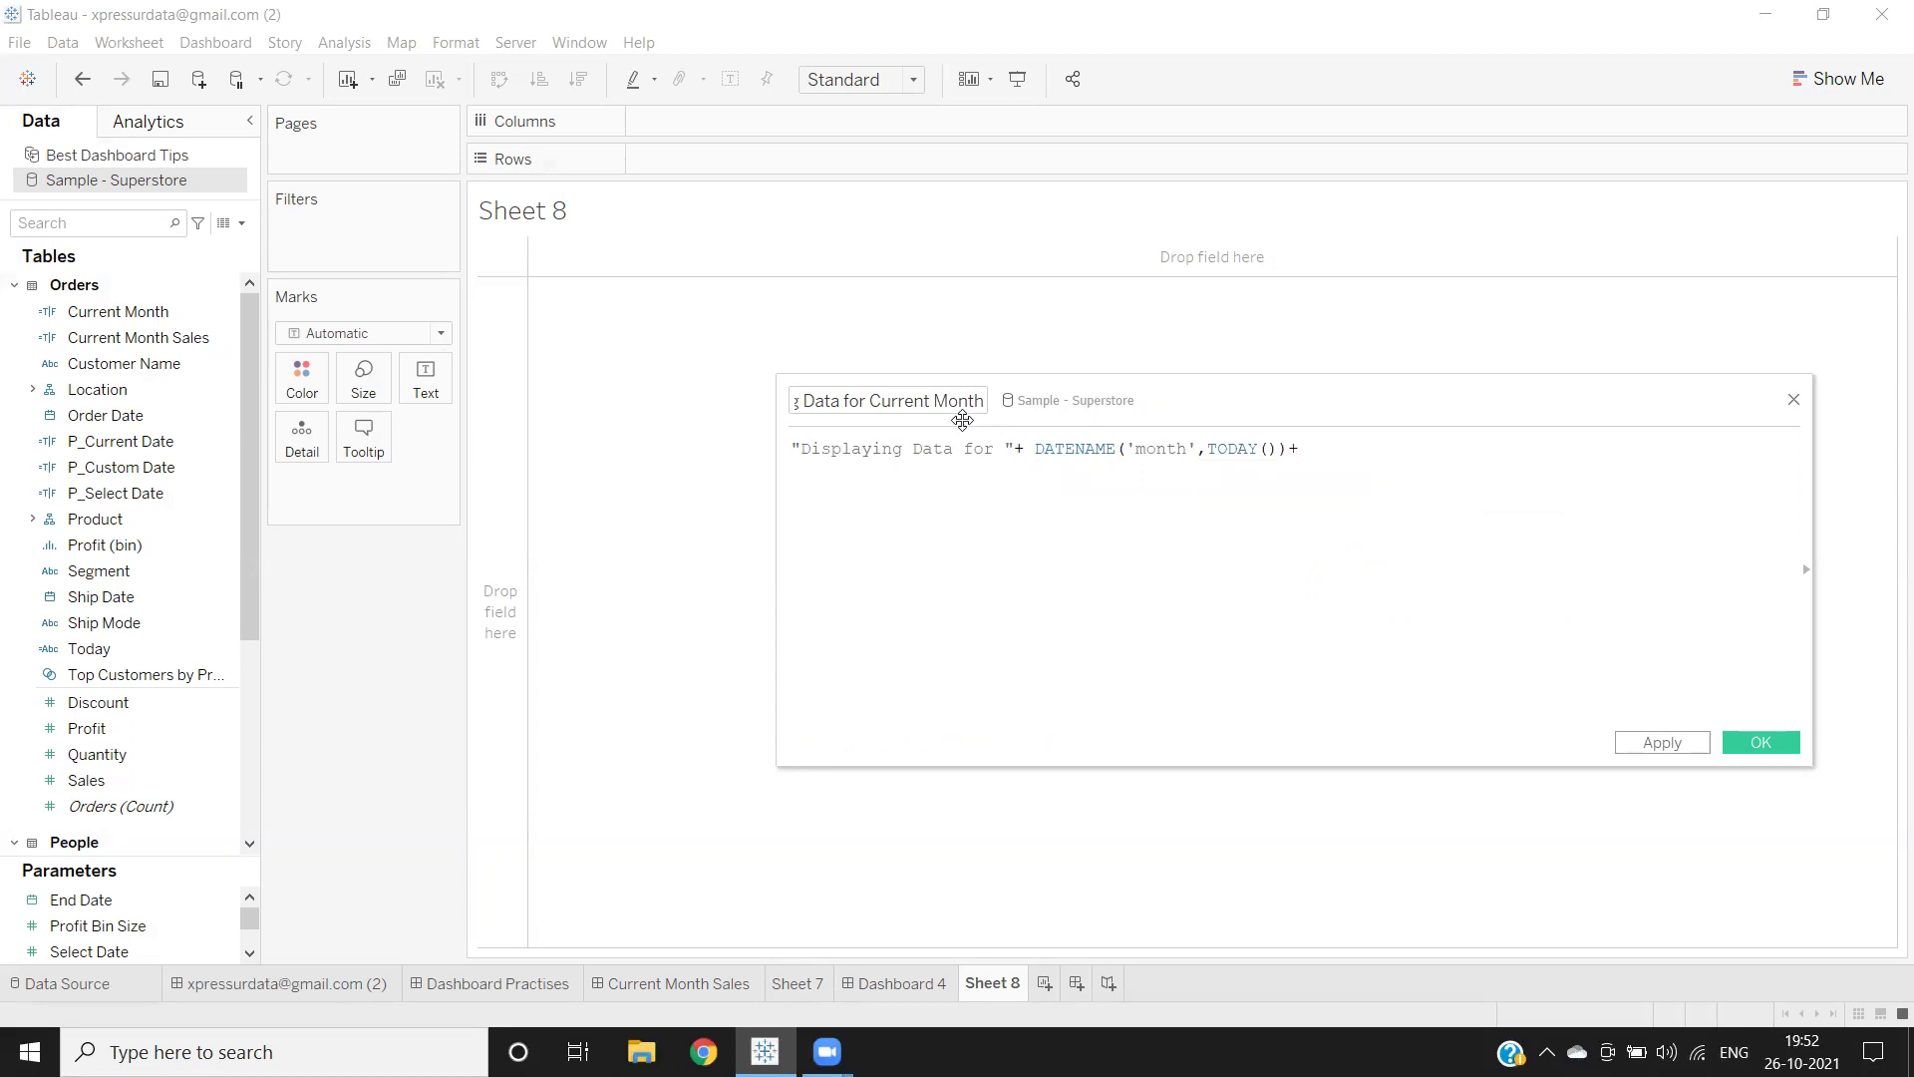
key("BackSpace")
type("\"")
type("of")
type(" +")
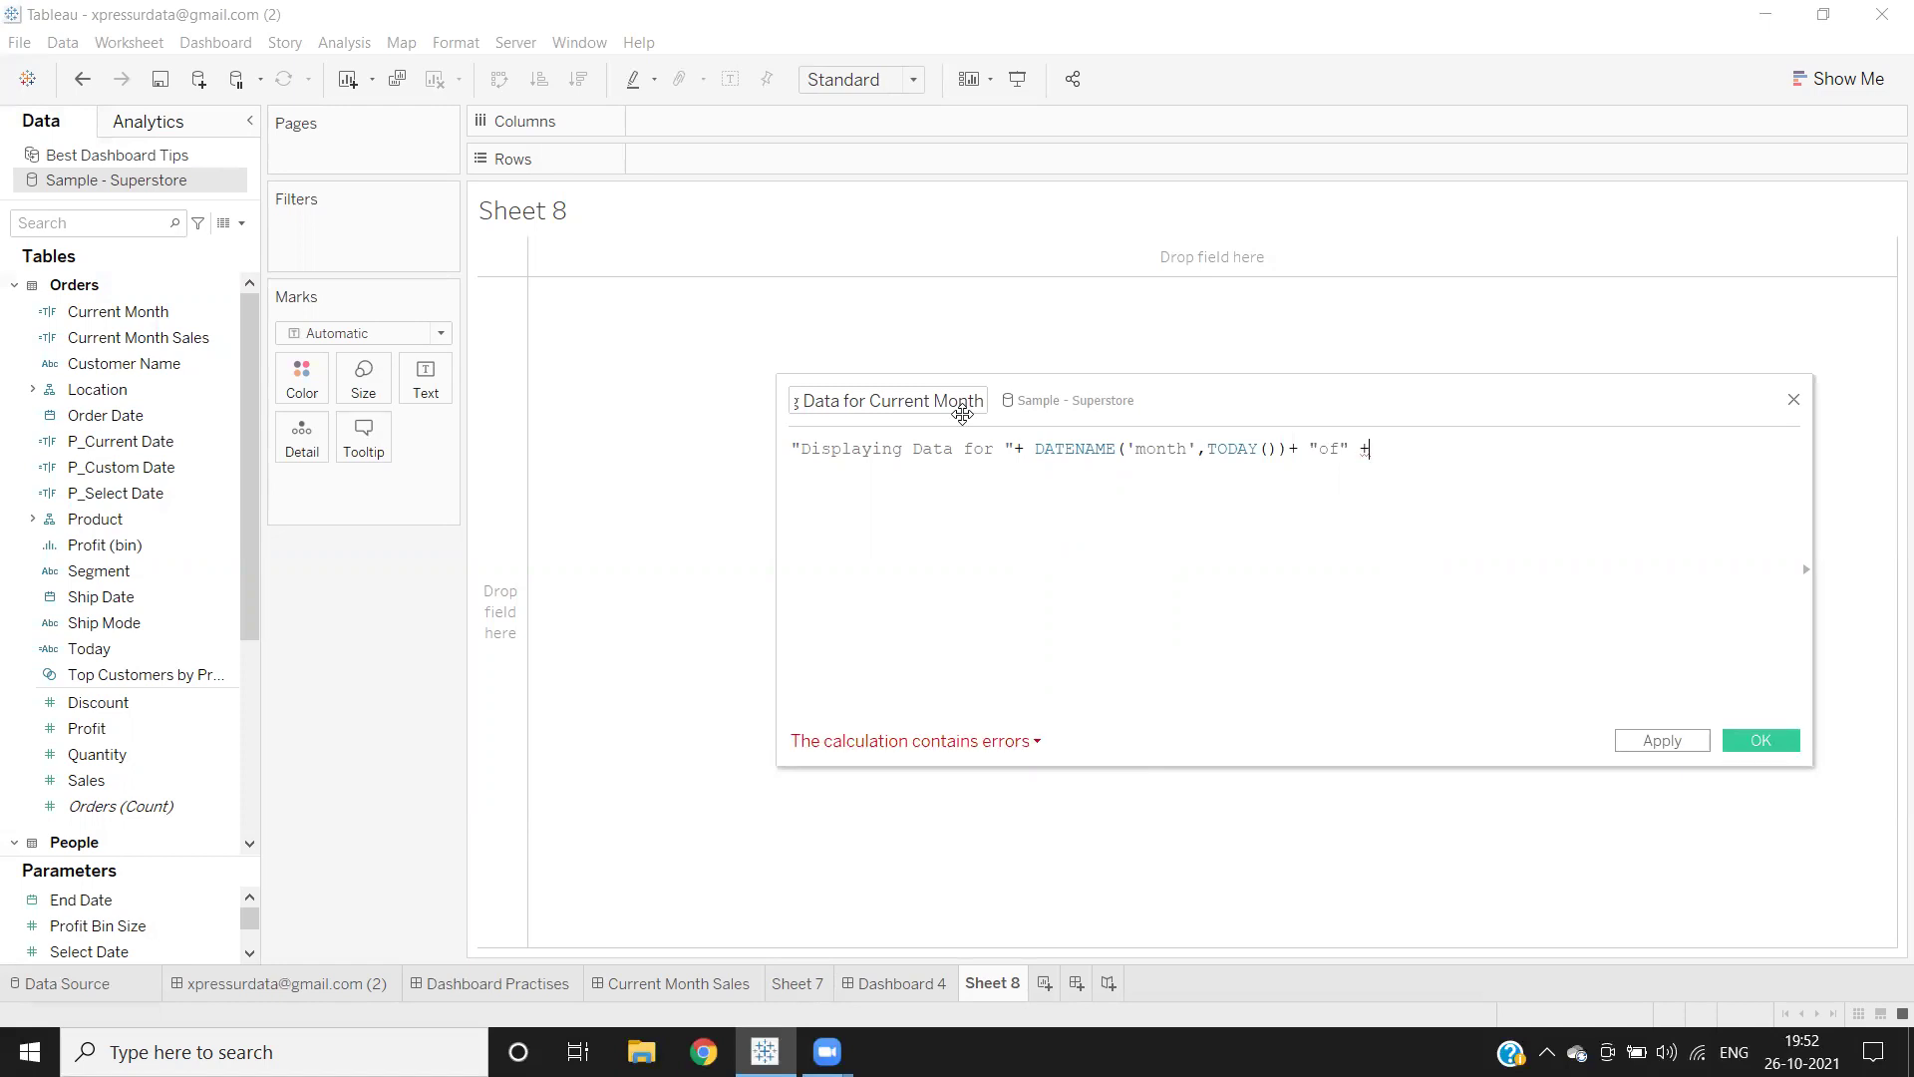
type("yea")
key("Return")
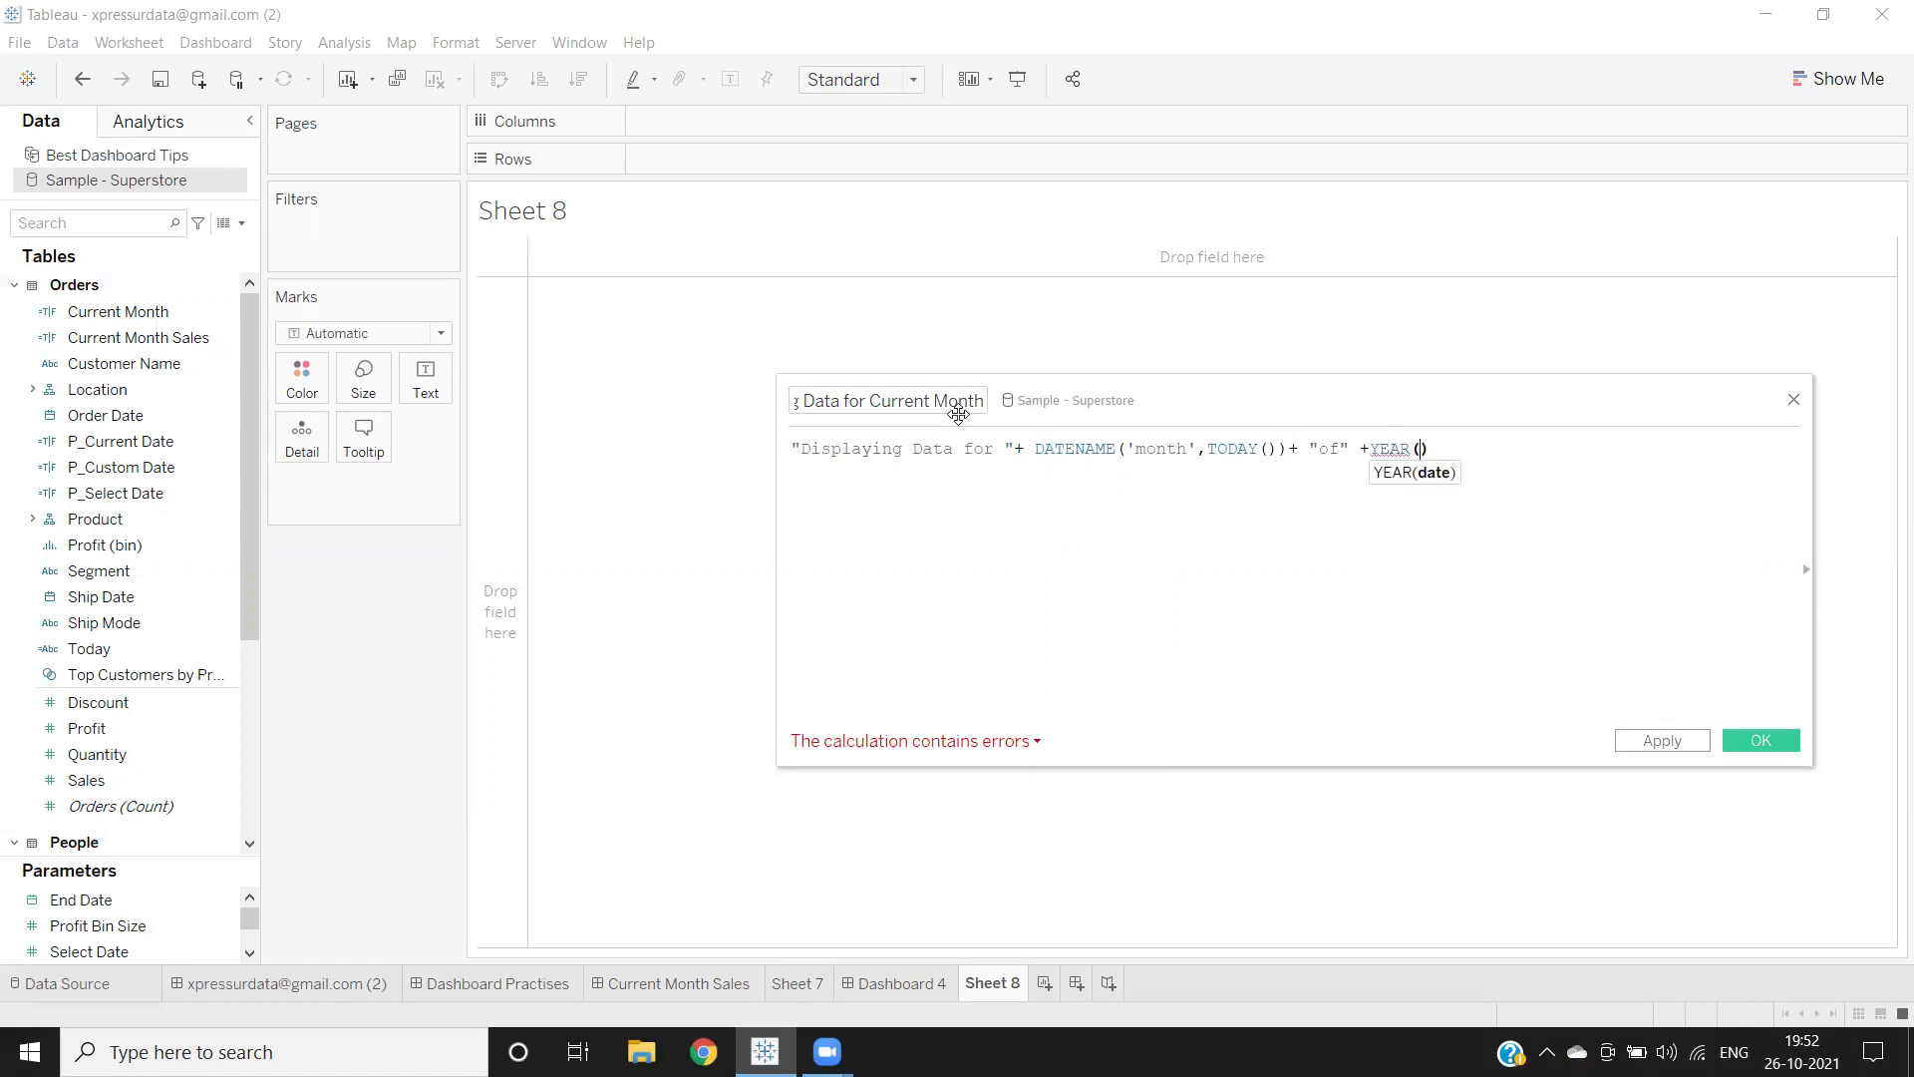
type("to")
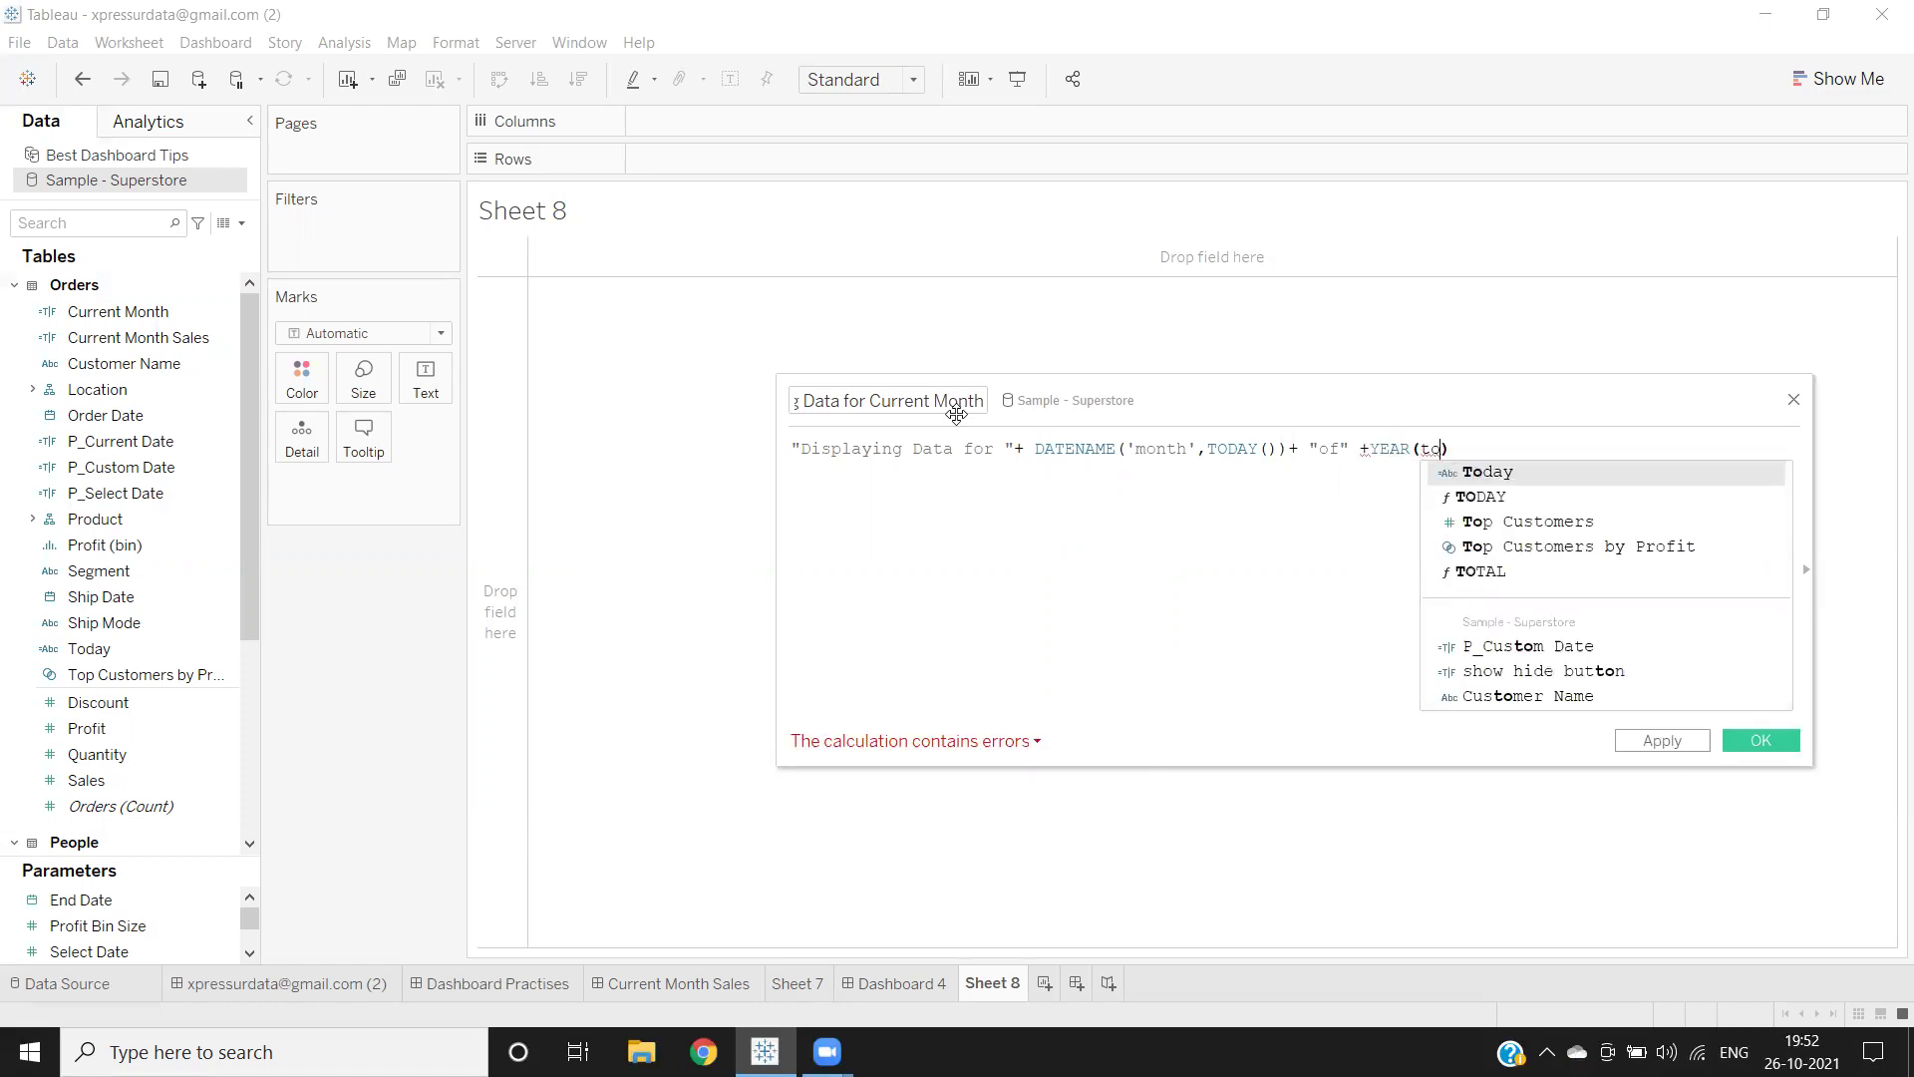
key("Down")
key("Return")
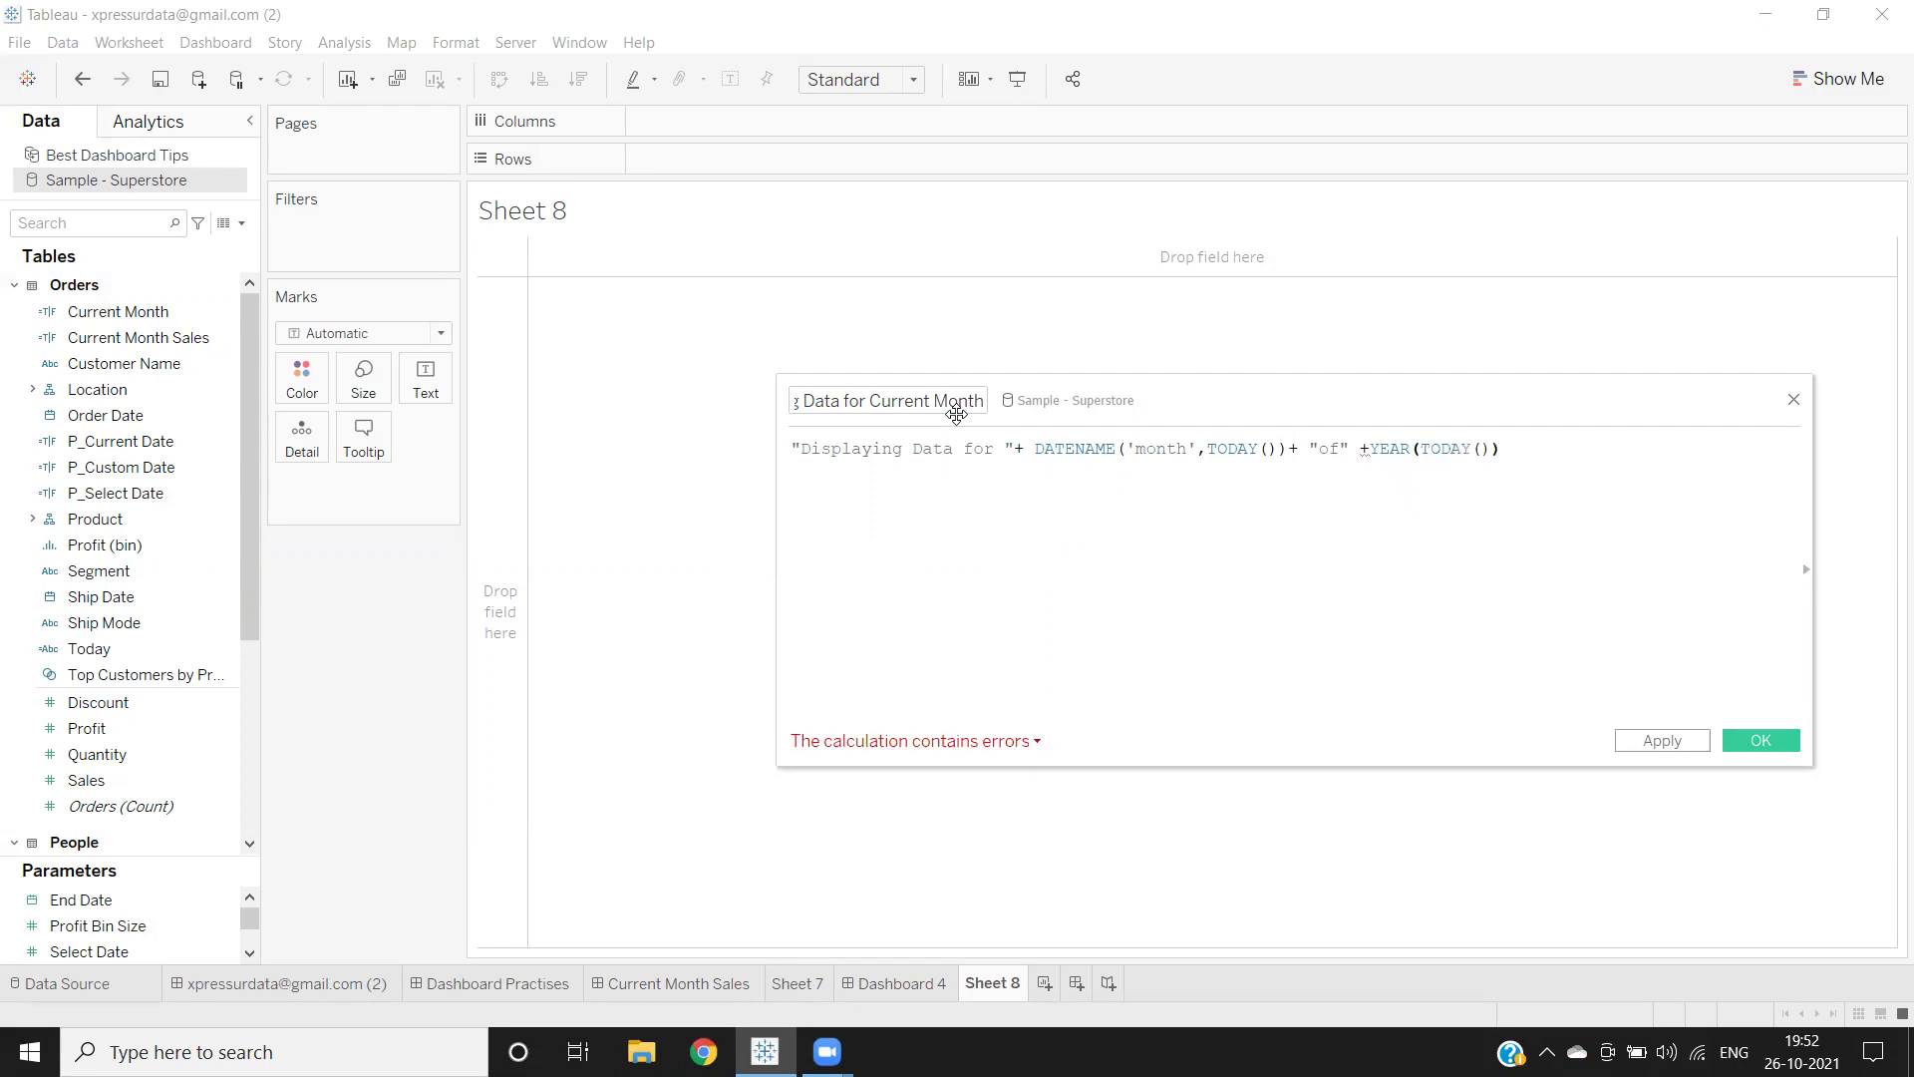
Step: Fix the type error by wrapping the year in STR(), then apply the calculation
left_click(880, 744)
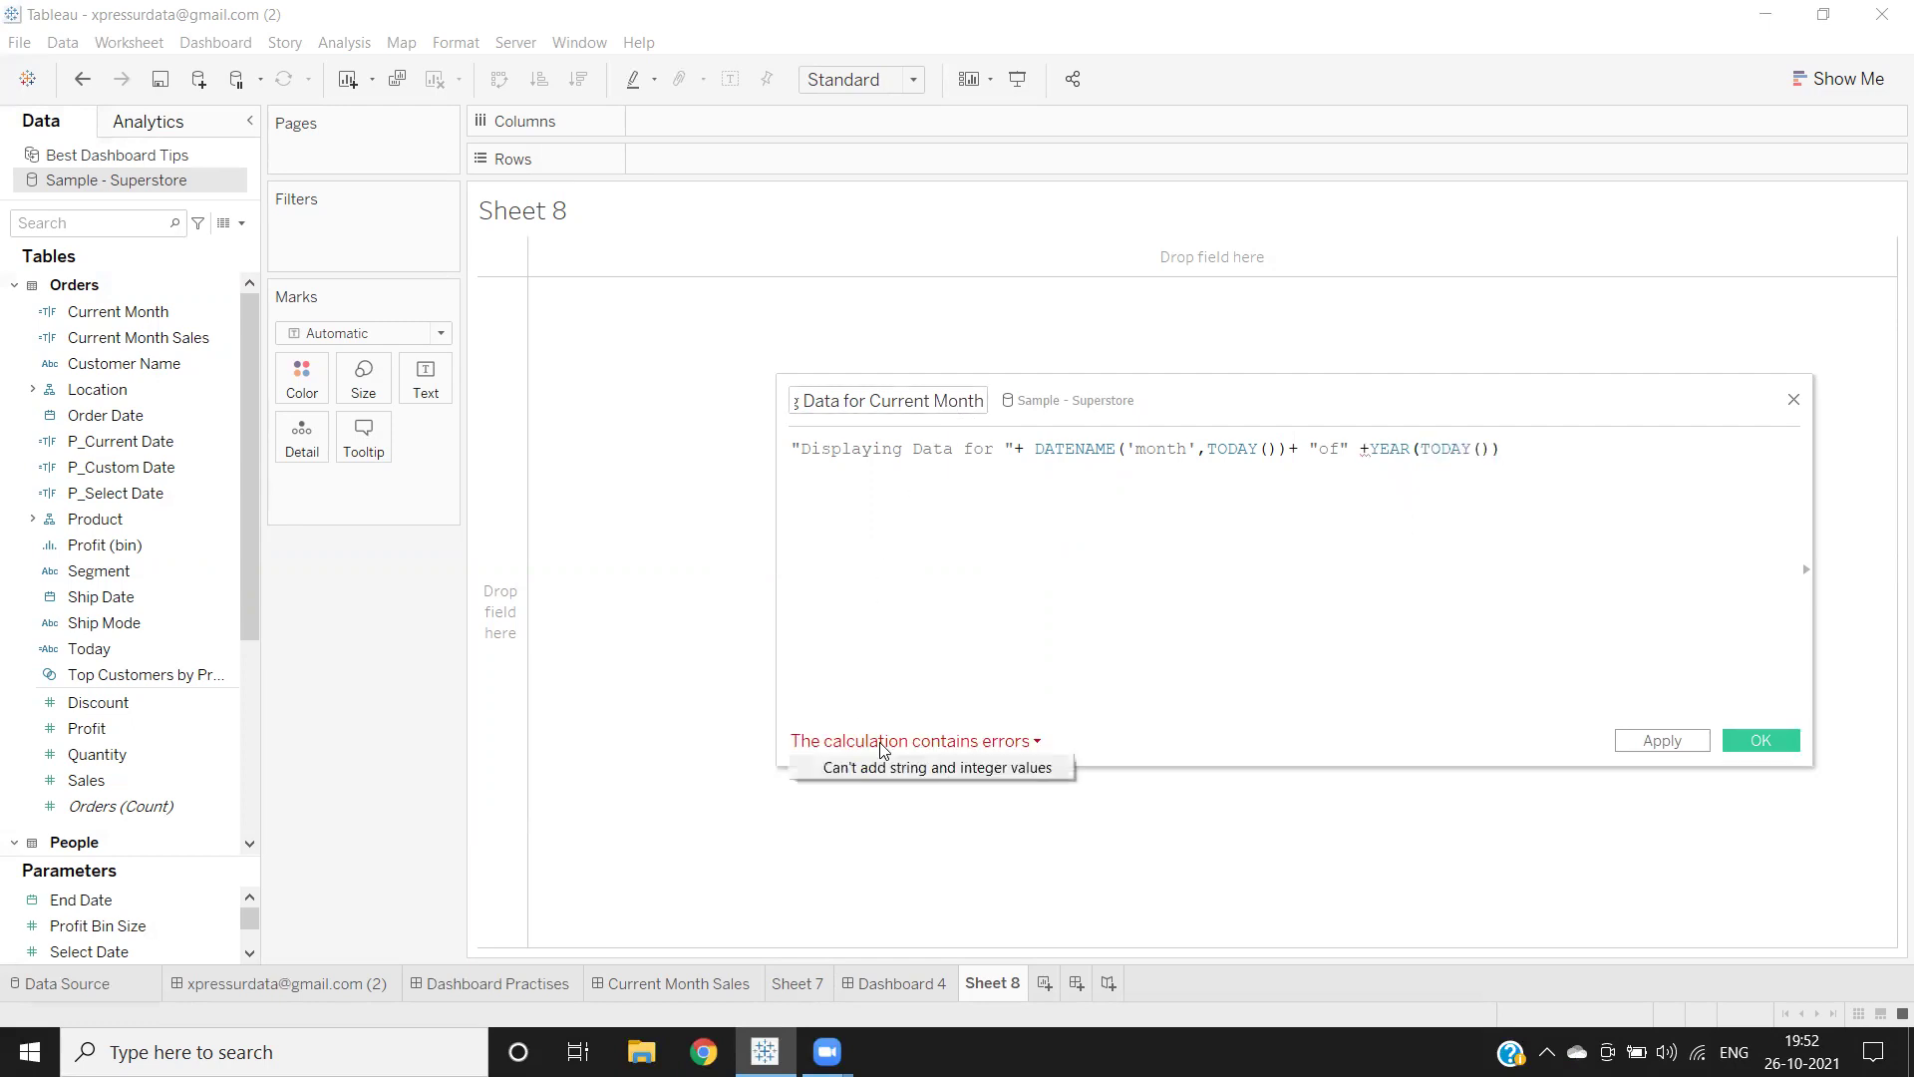
left_click(1372, 445)
type("str")
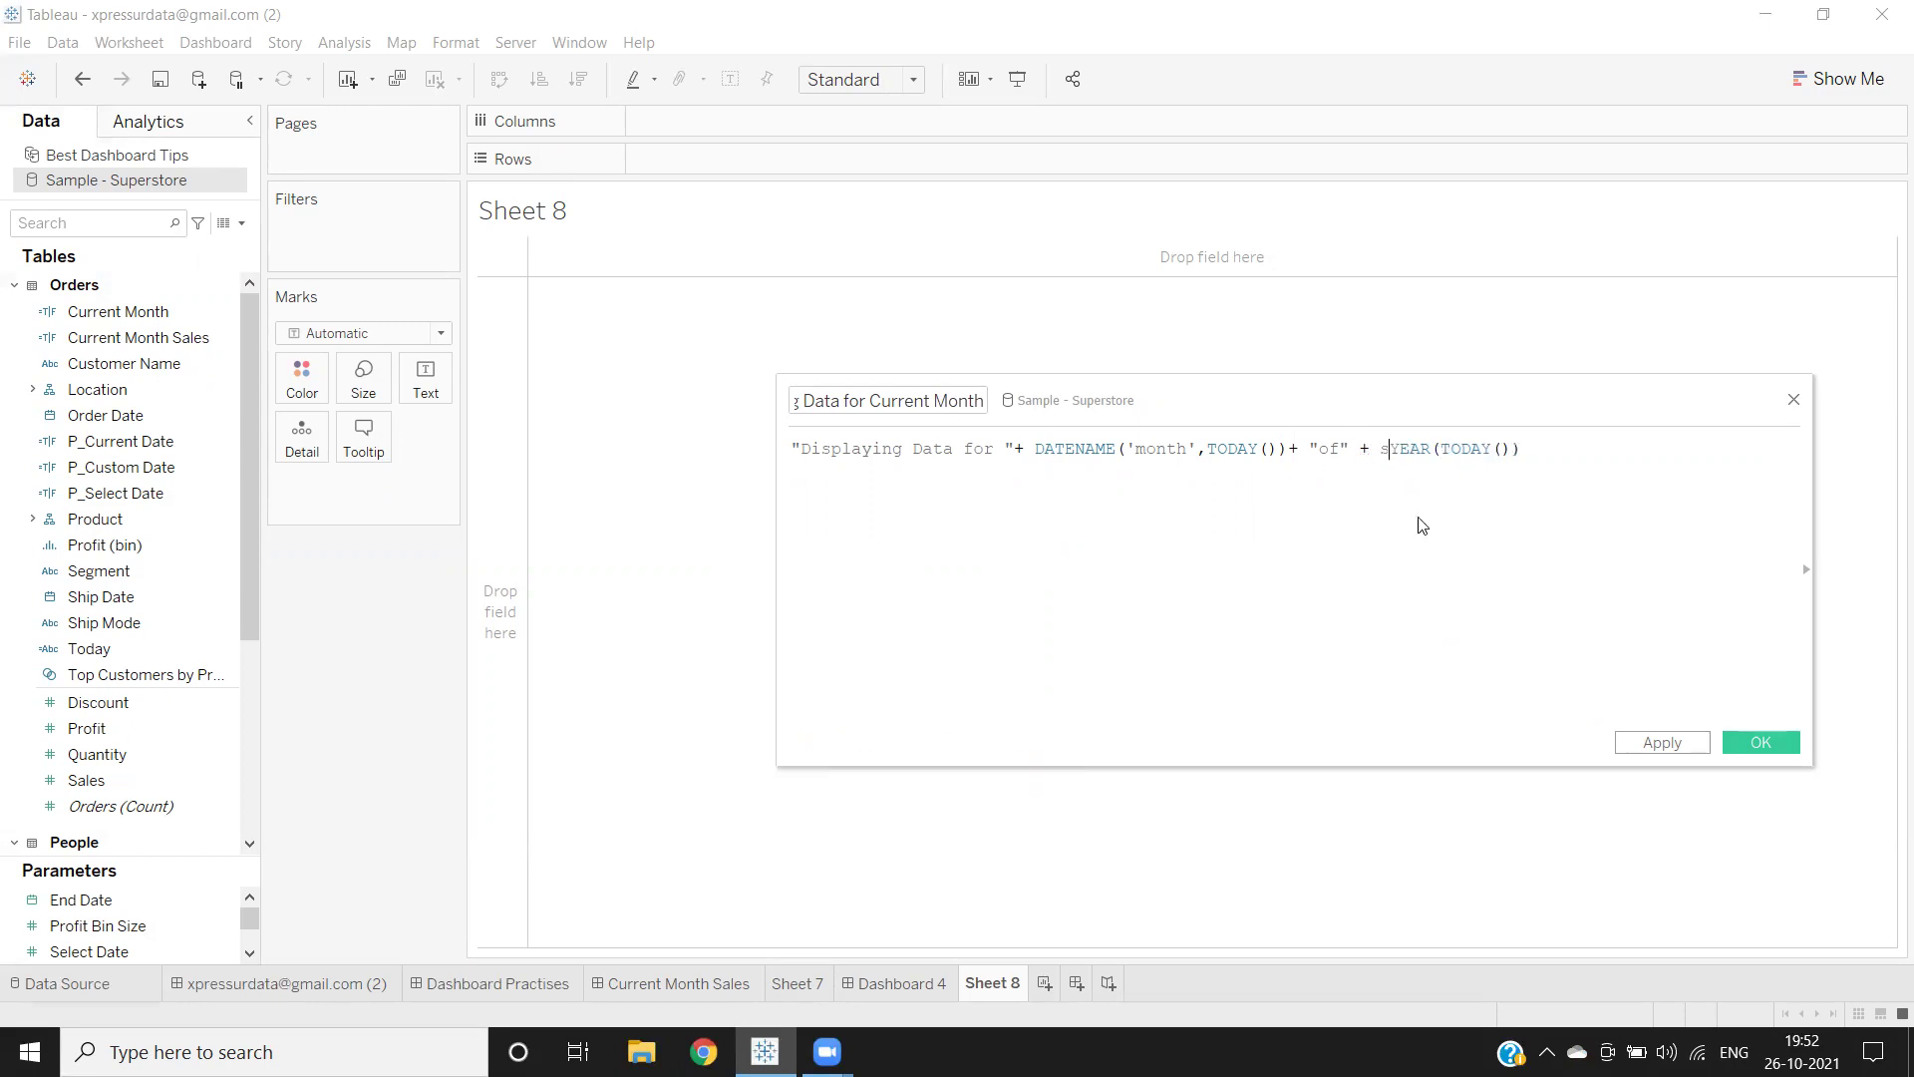
type("(")
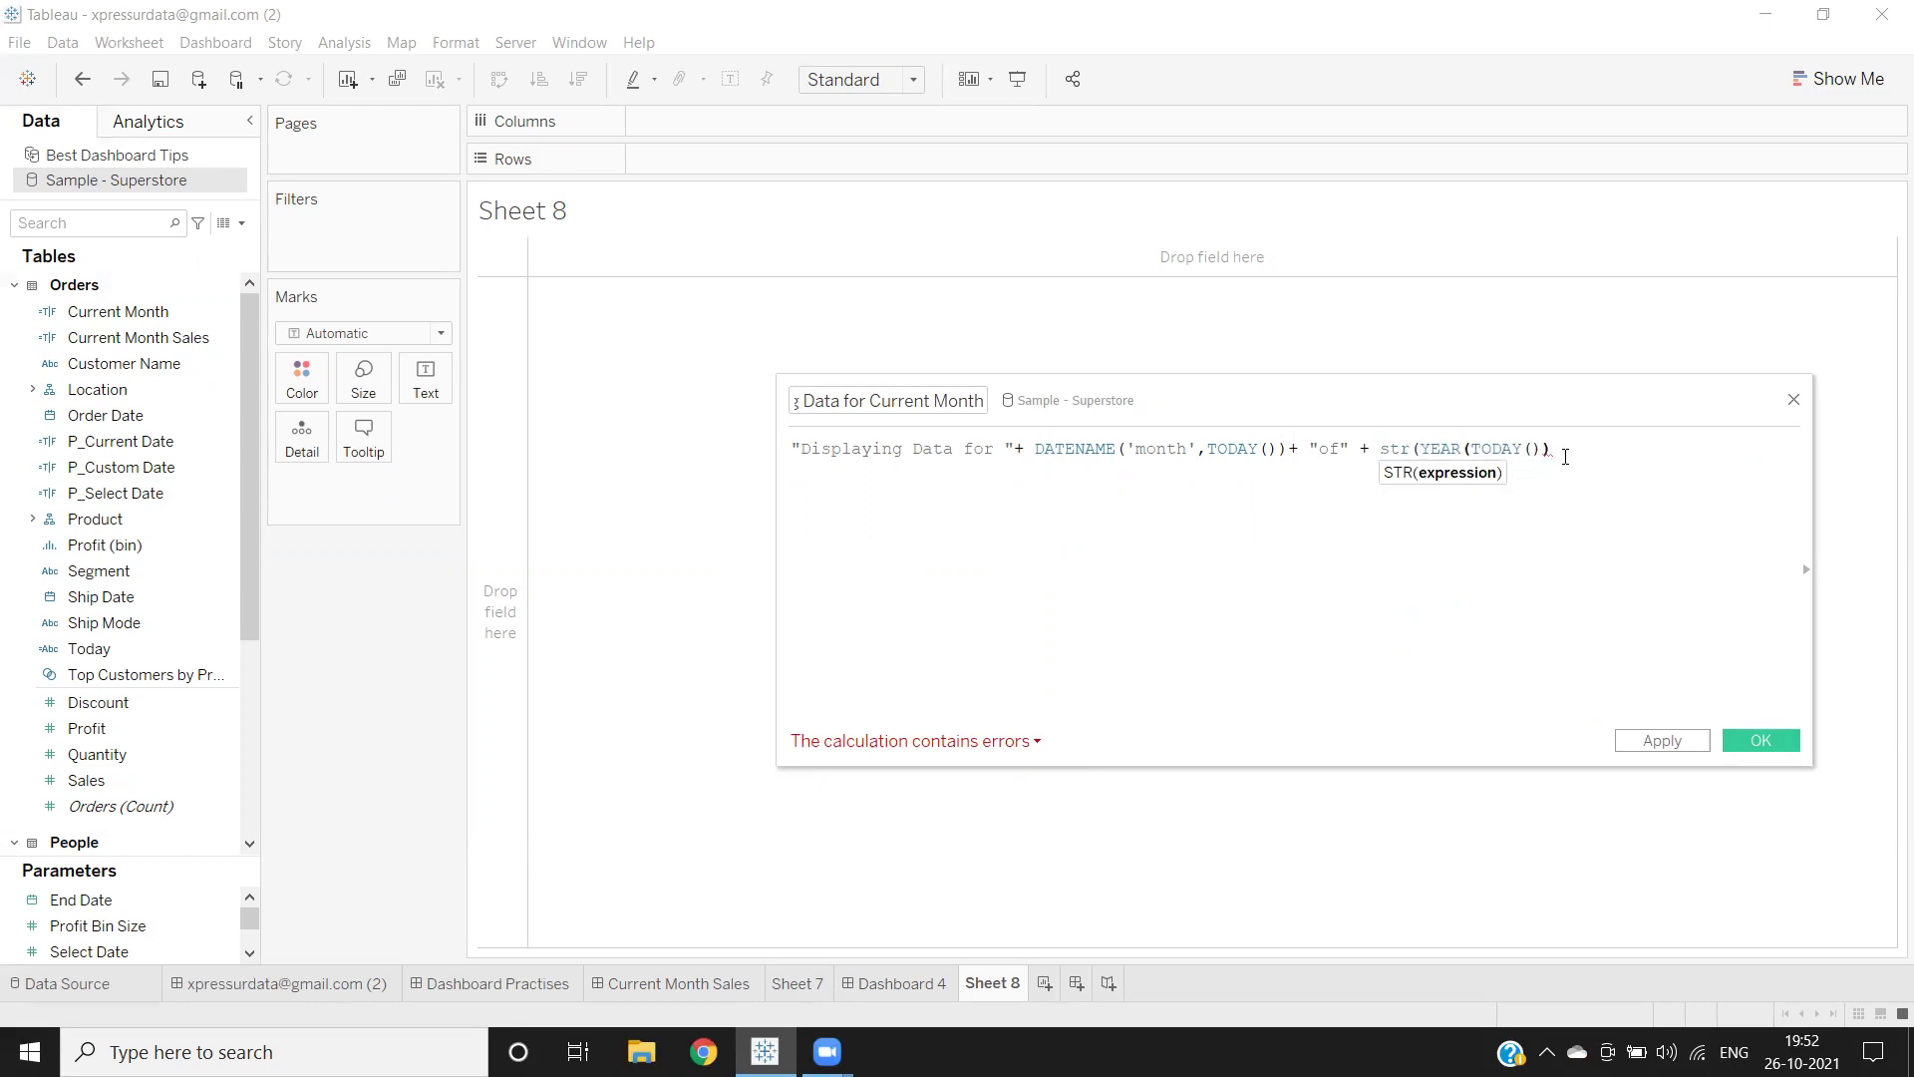
type(")")
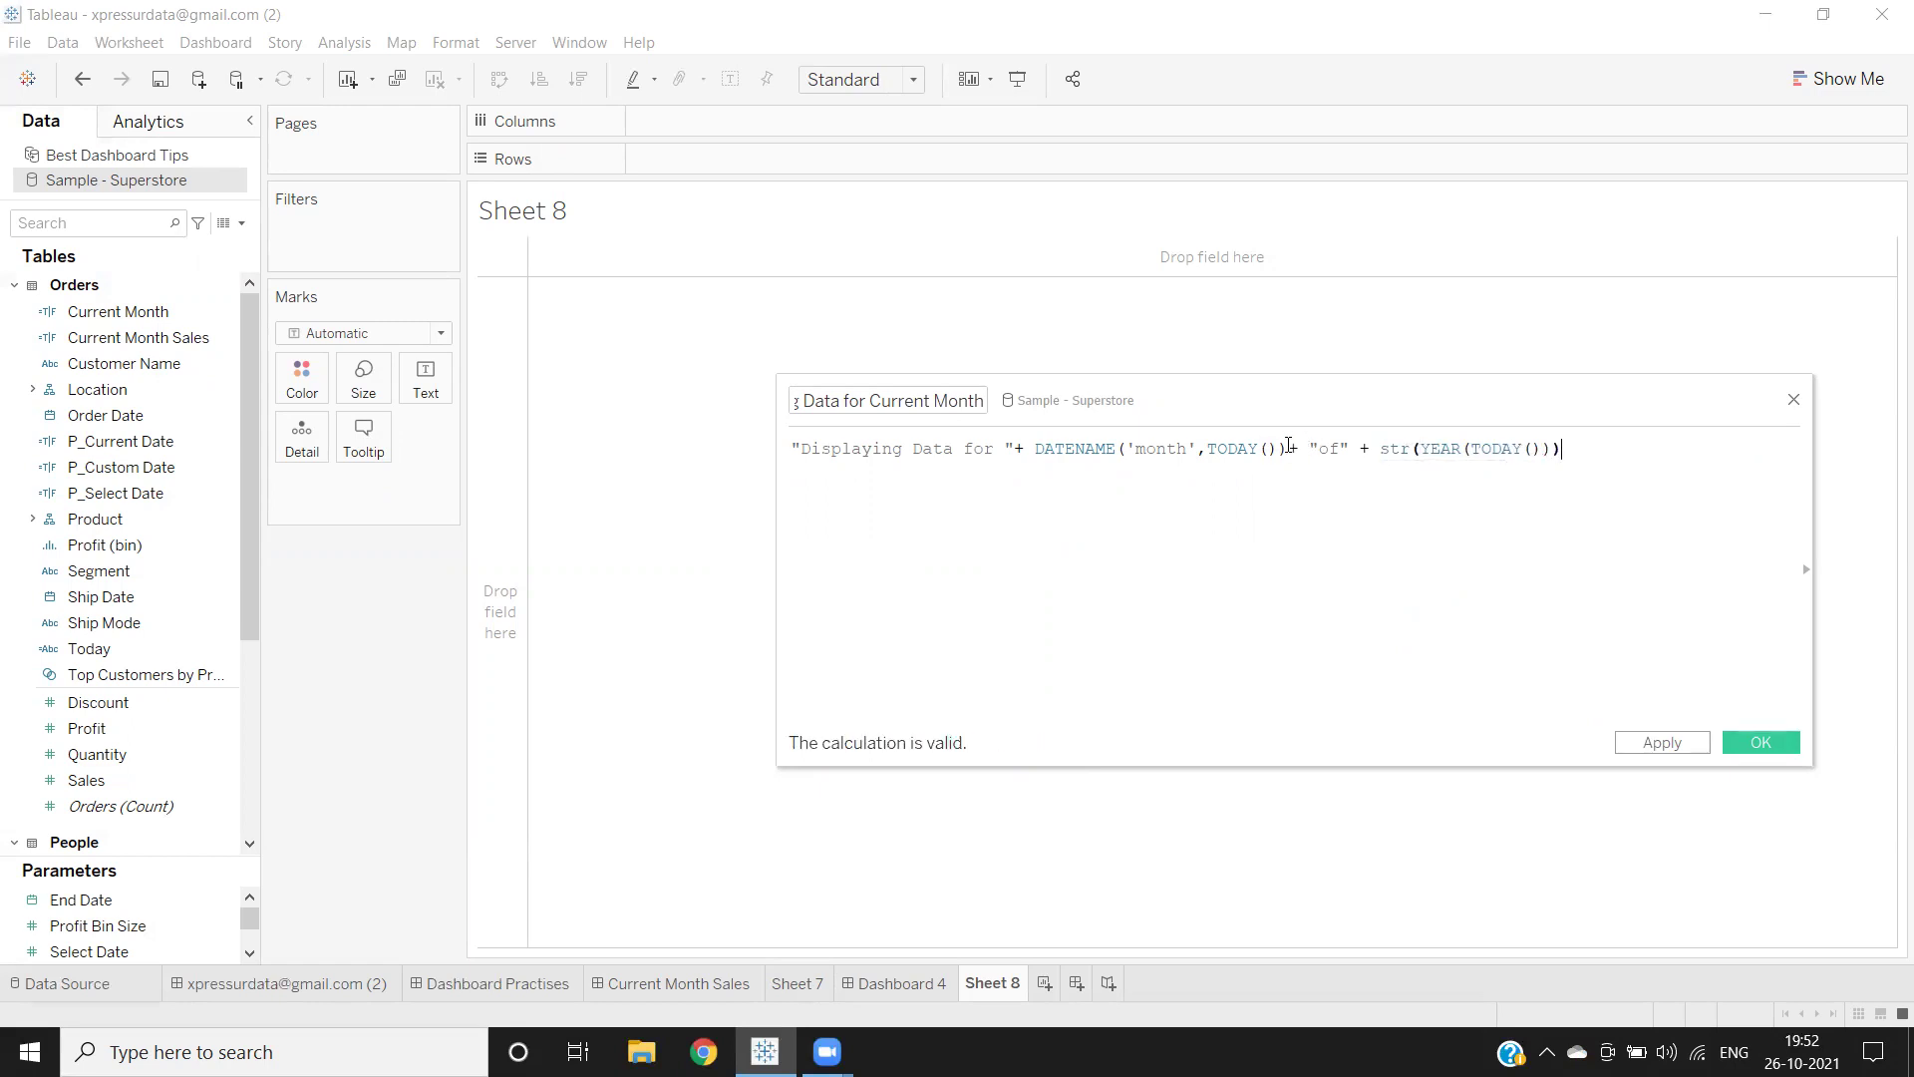
left_click_drag(1287, 449, 1041, 442)
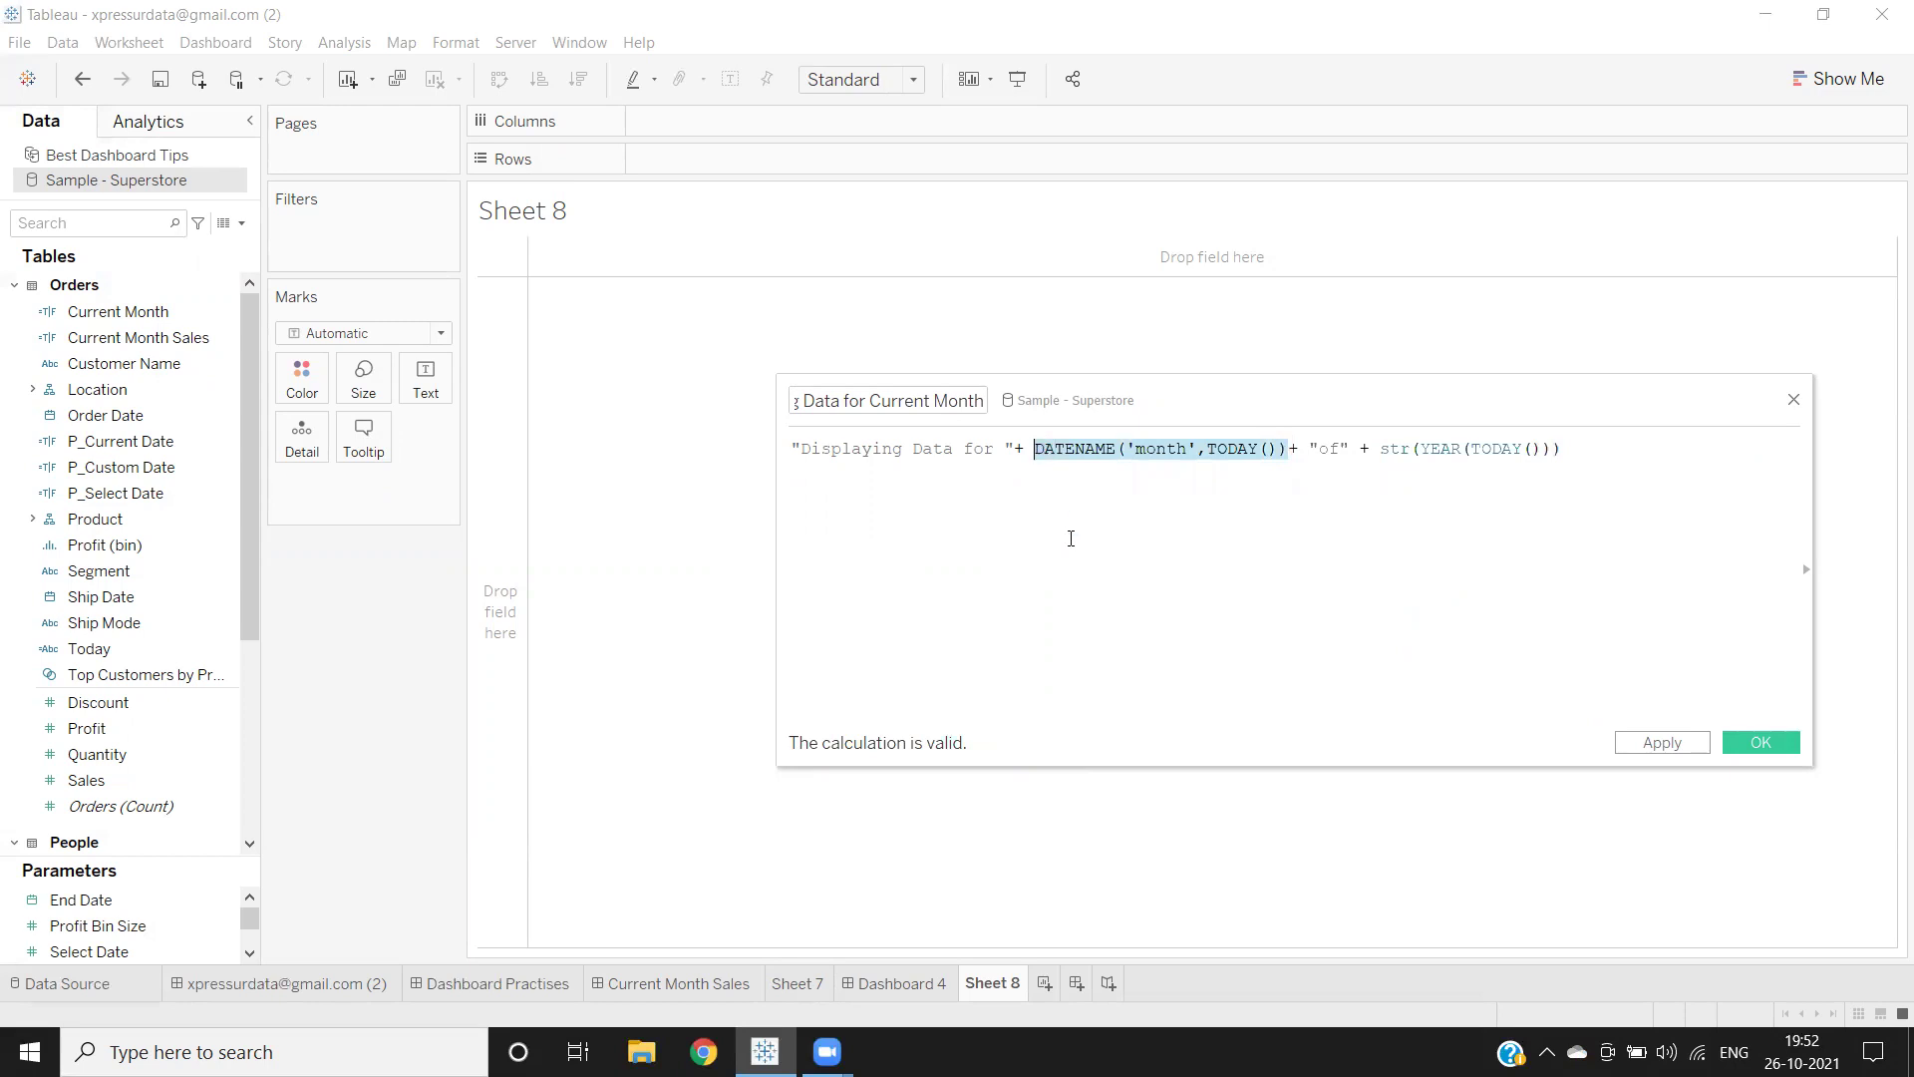
left_click(878, 525)
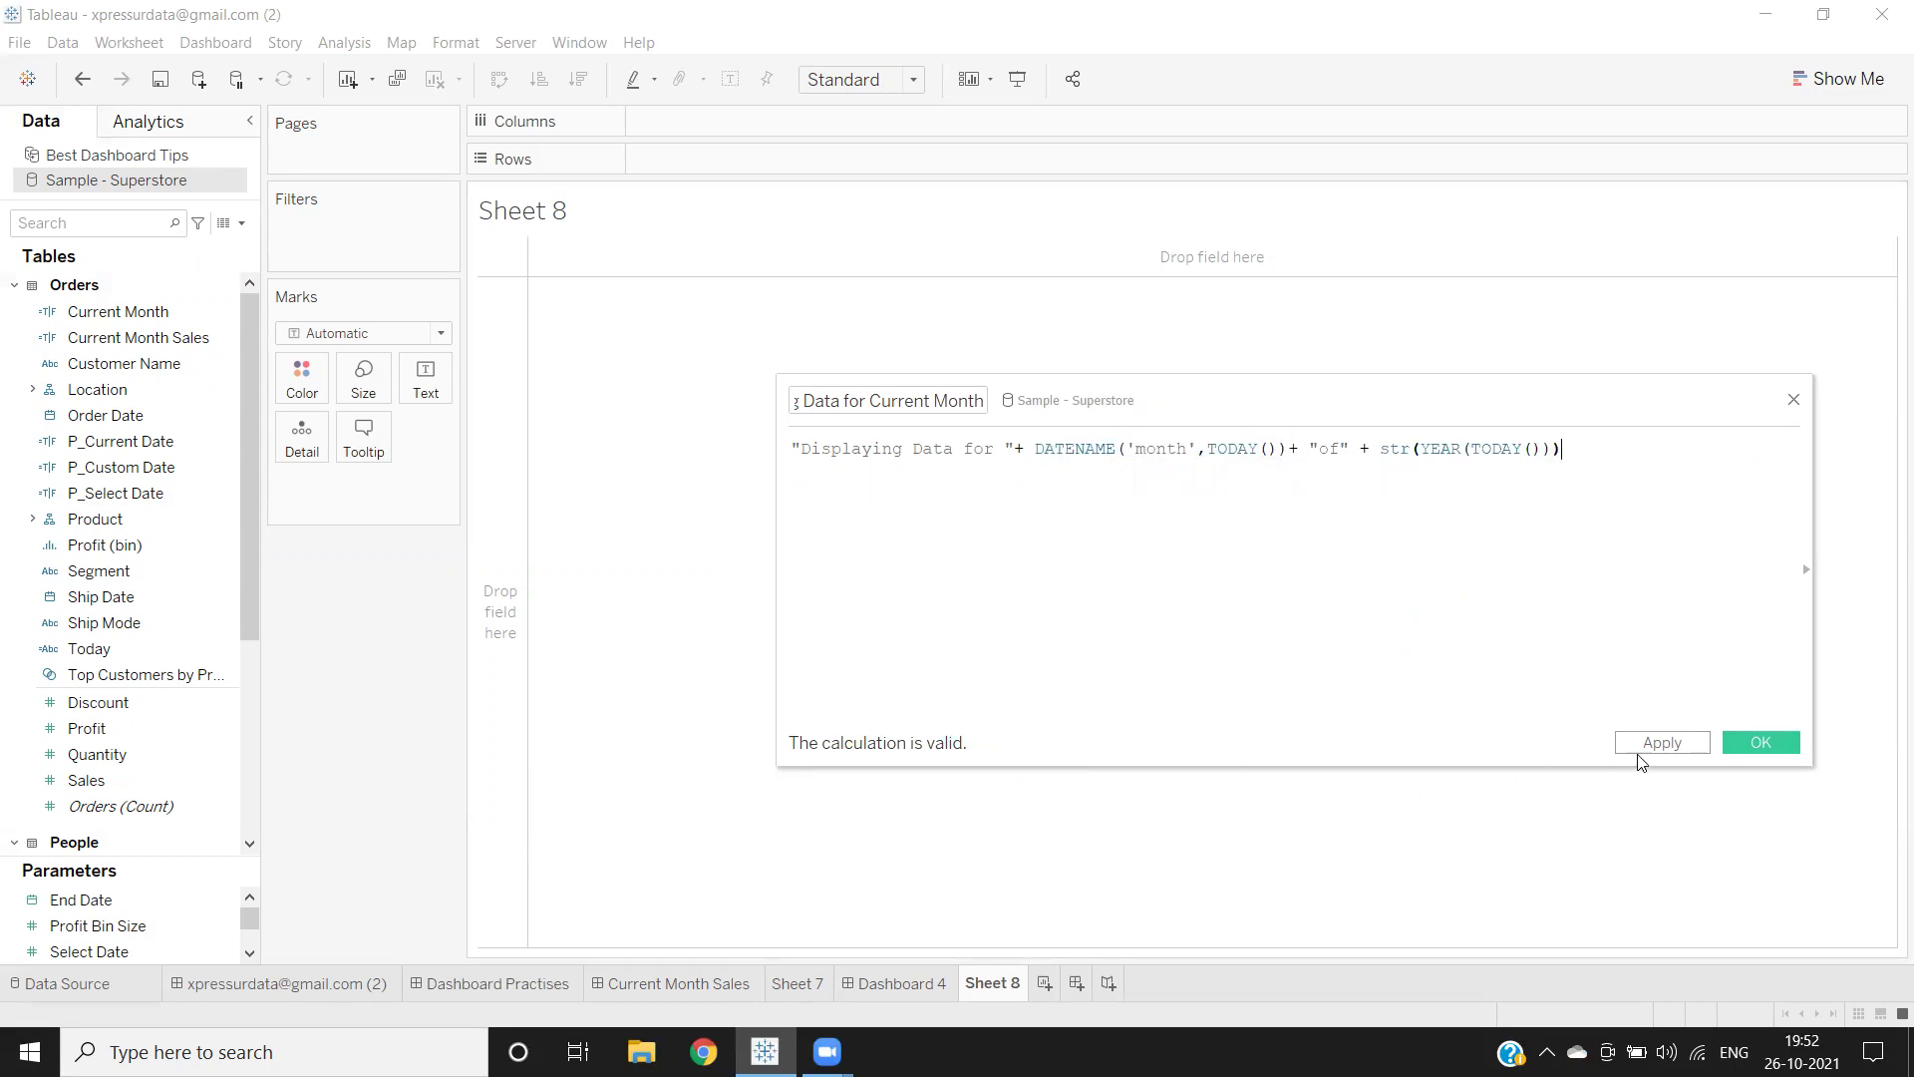
left_click(1660, 743)
Step: Filter Sheet 8 by Order Date year, keeping only 2021
left_click(1760, 742)
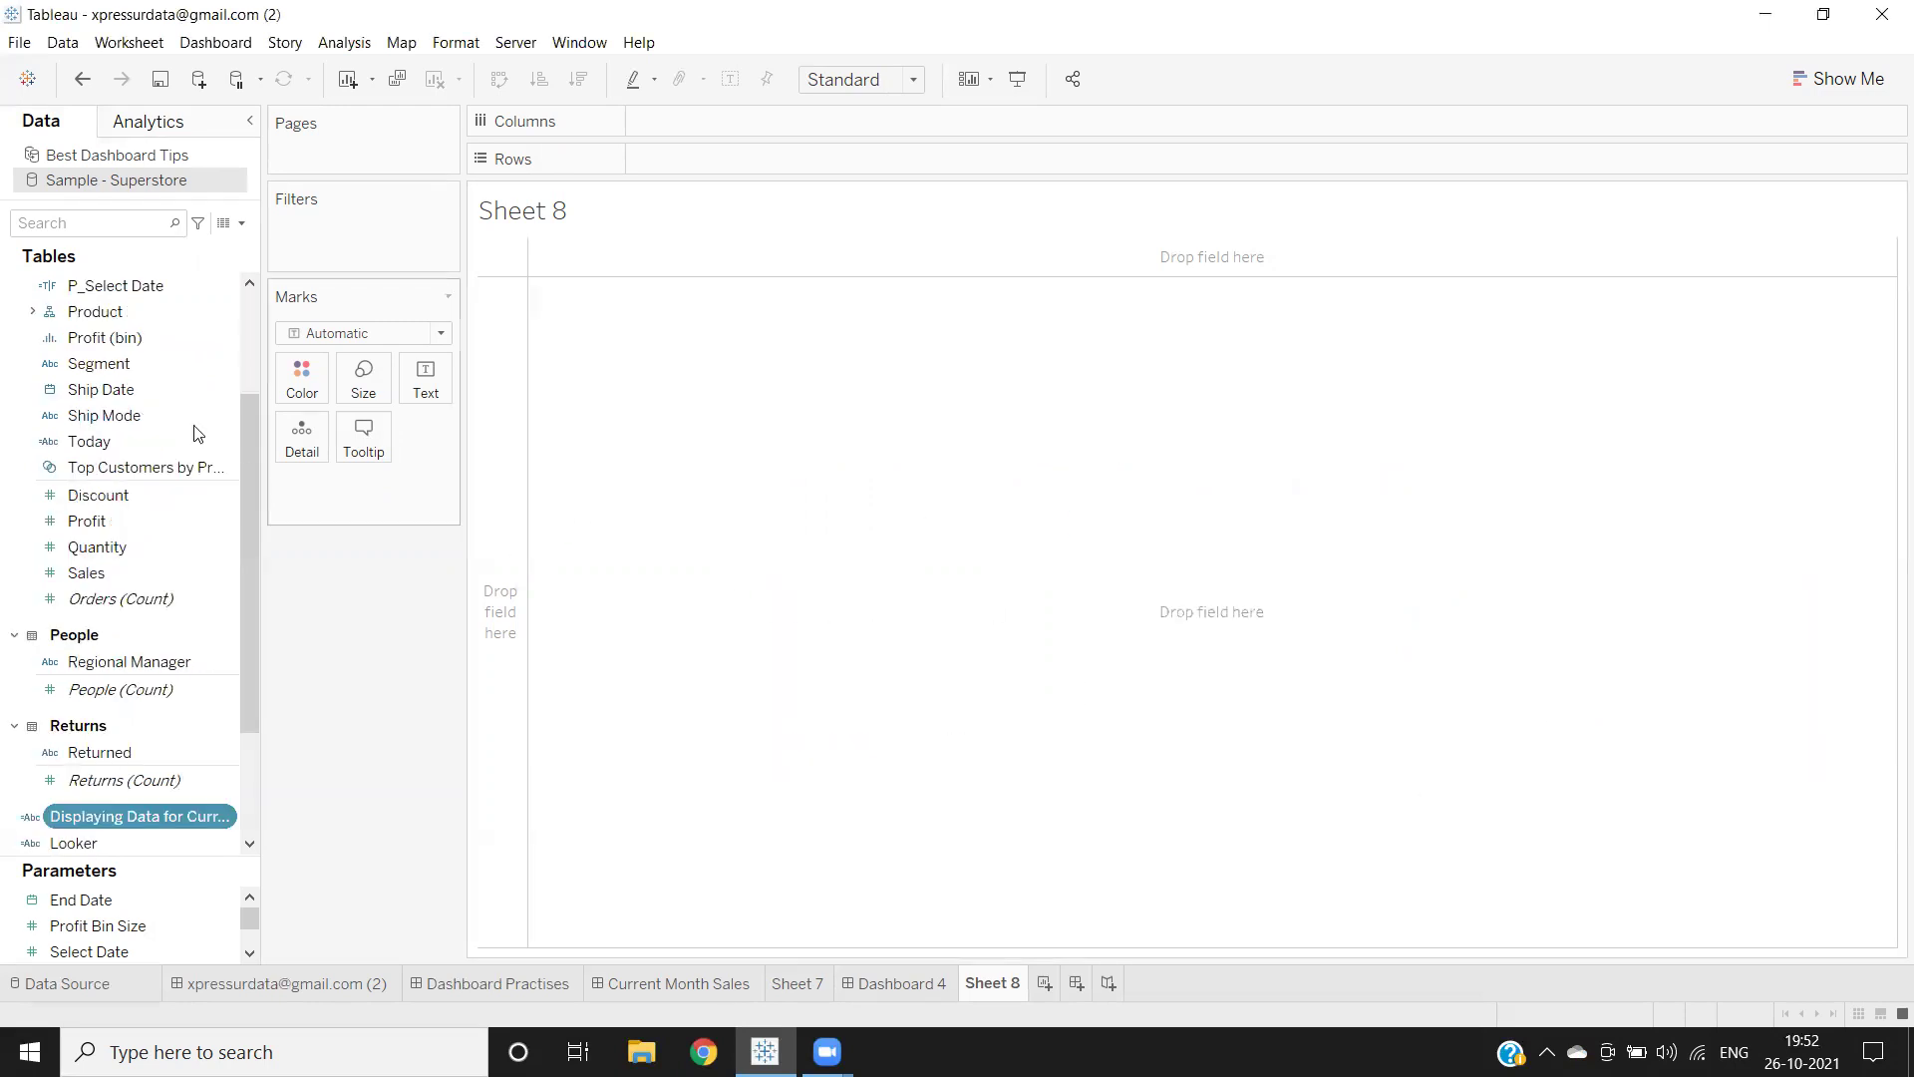
scroll(125, 424, "up", 3)
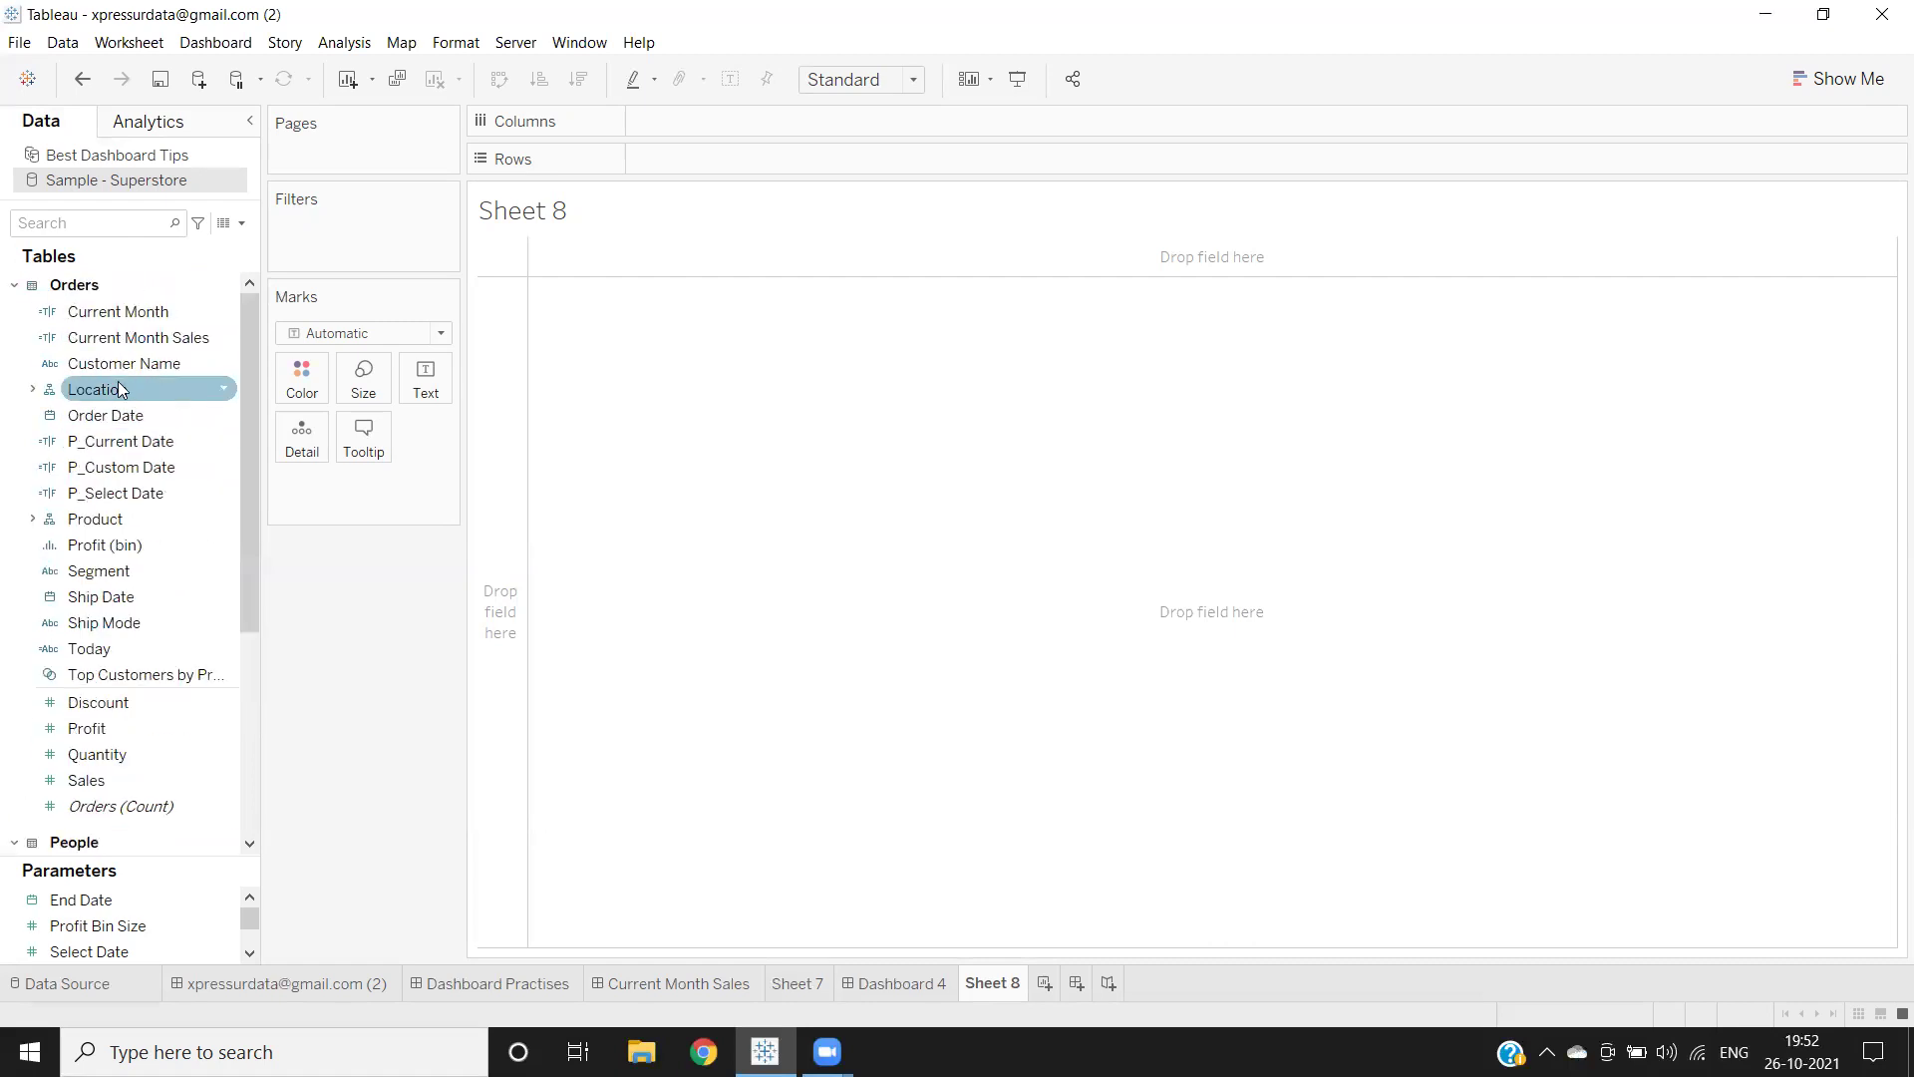
left_click_drag(118, 417, 305, 255)
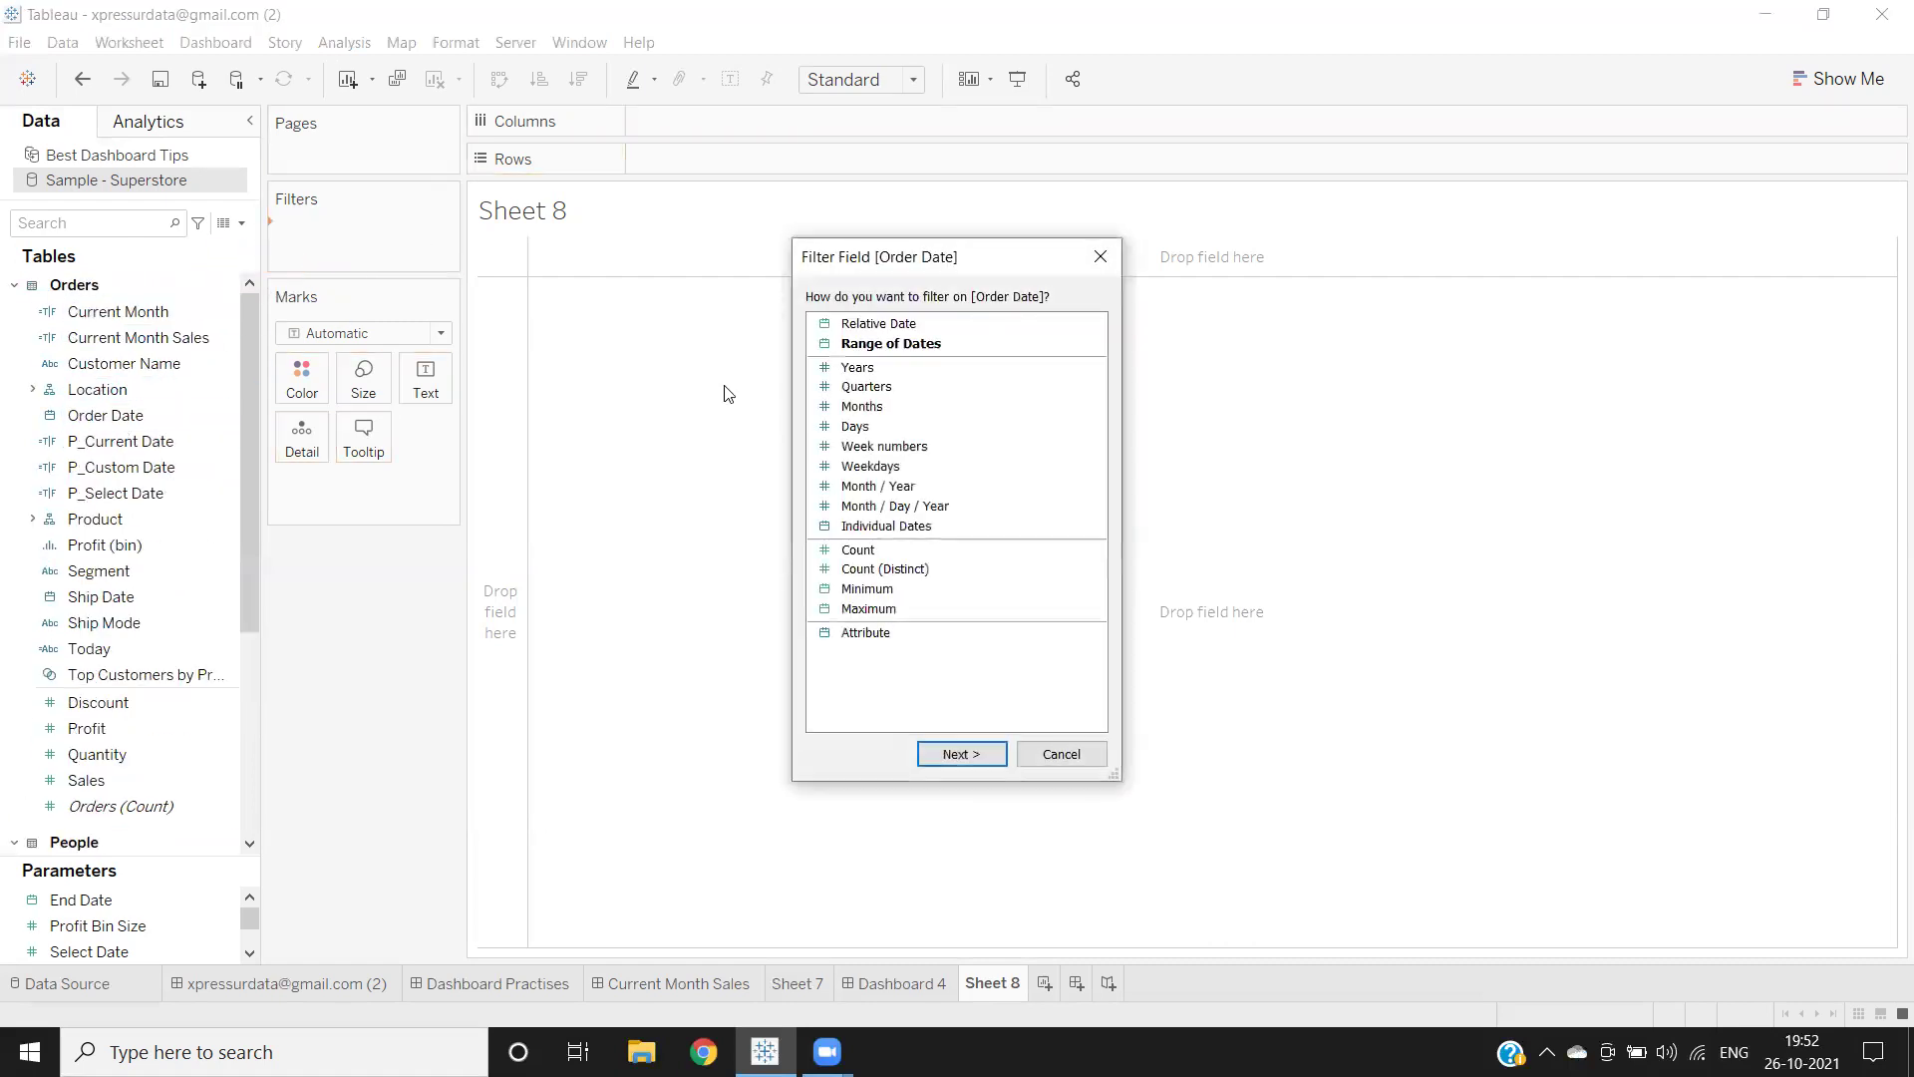
left_click(979, 753)
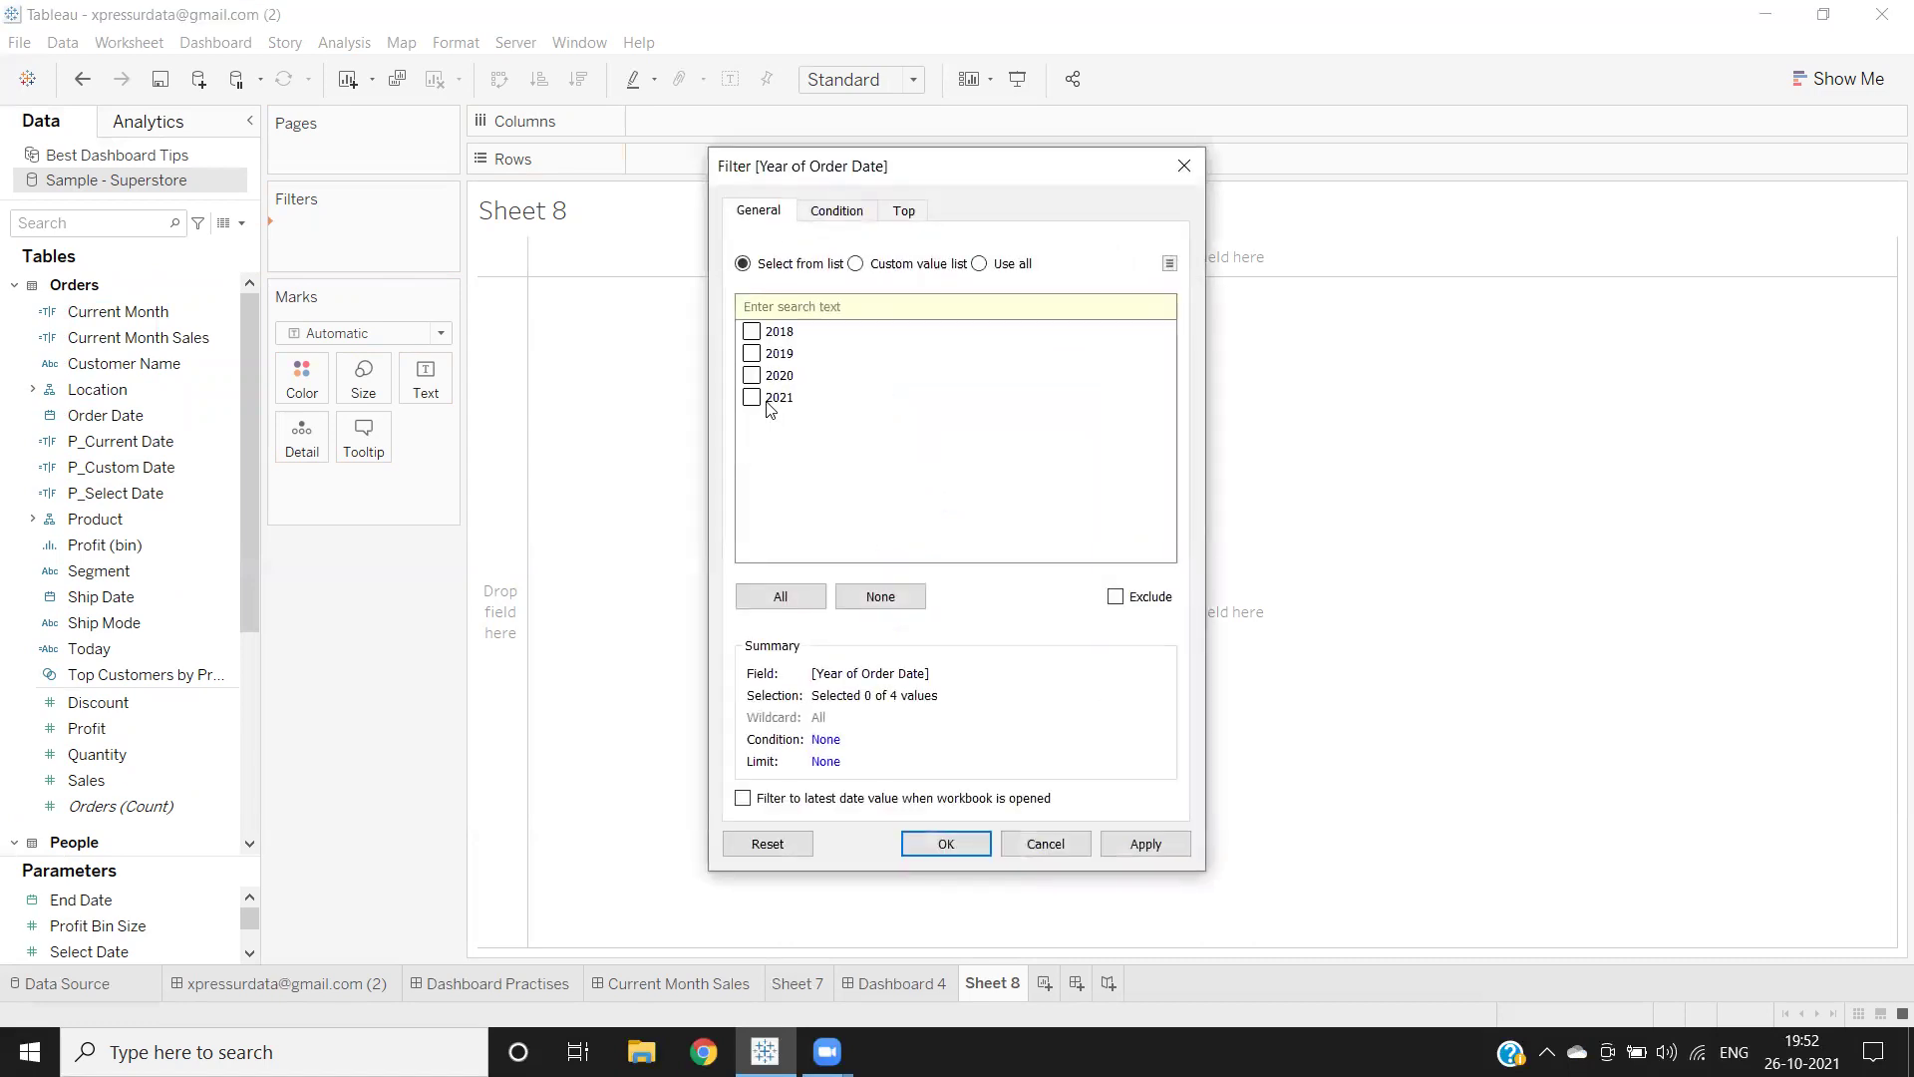
left_click(752, 398)
left_click(1145, 843)
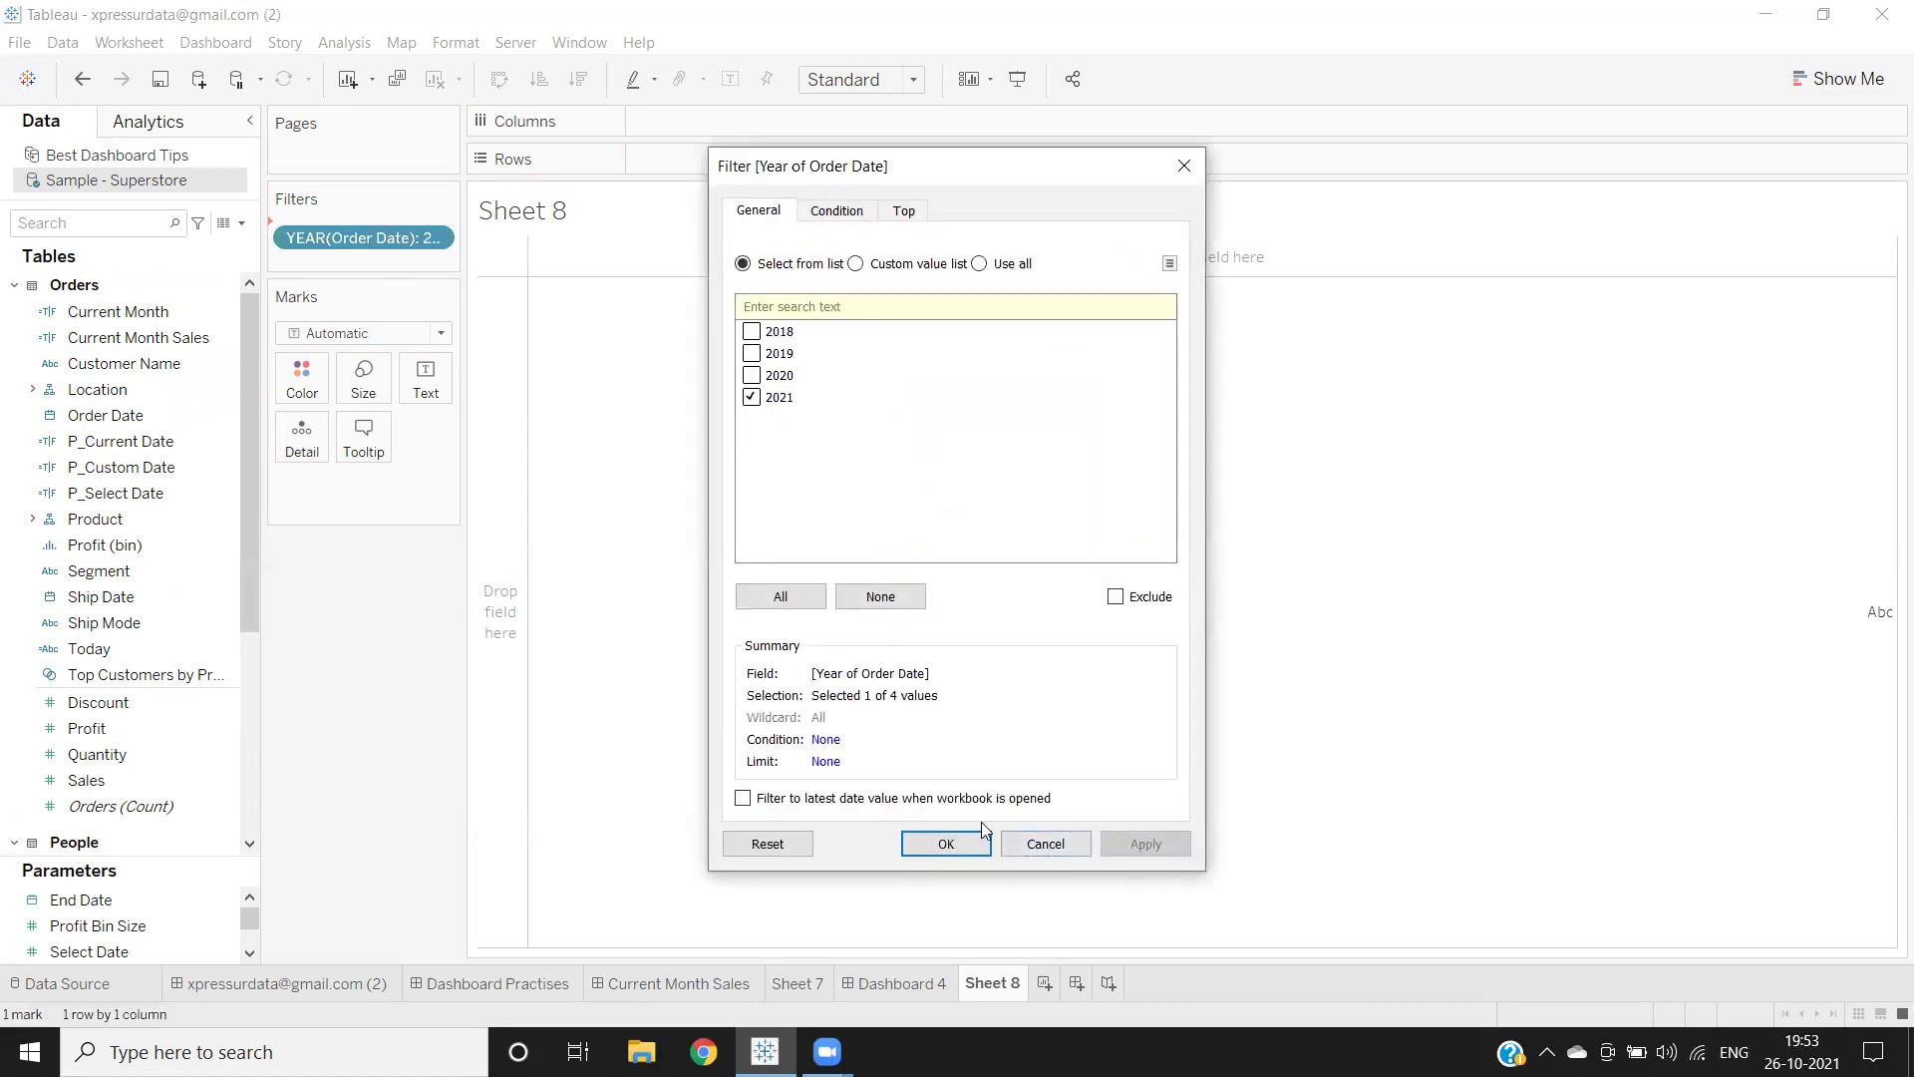
left_click(945, 843)
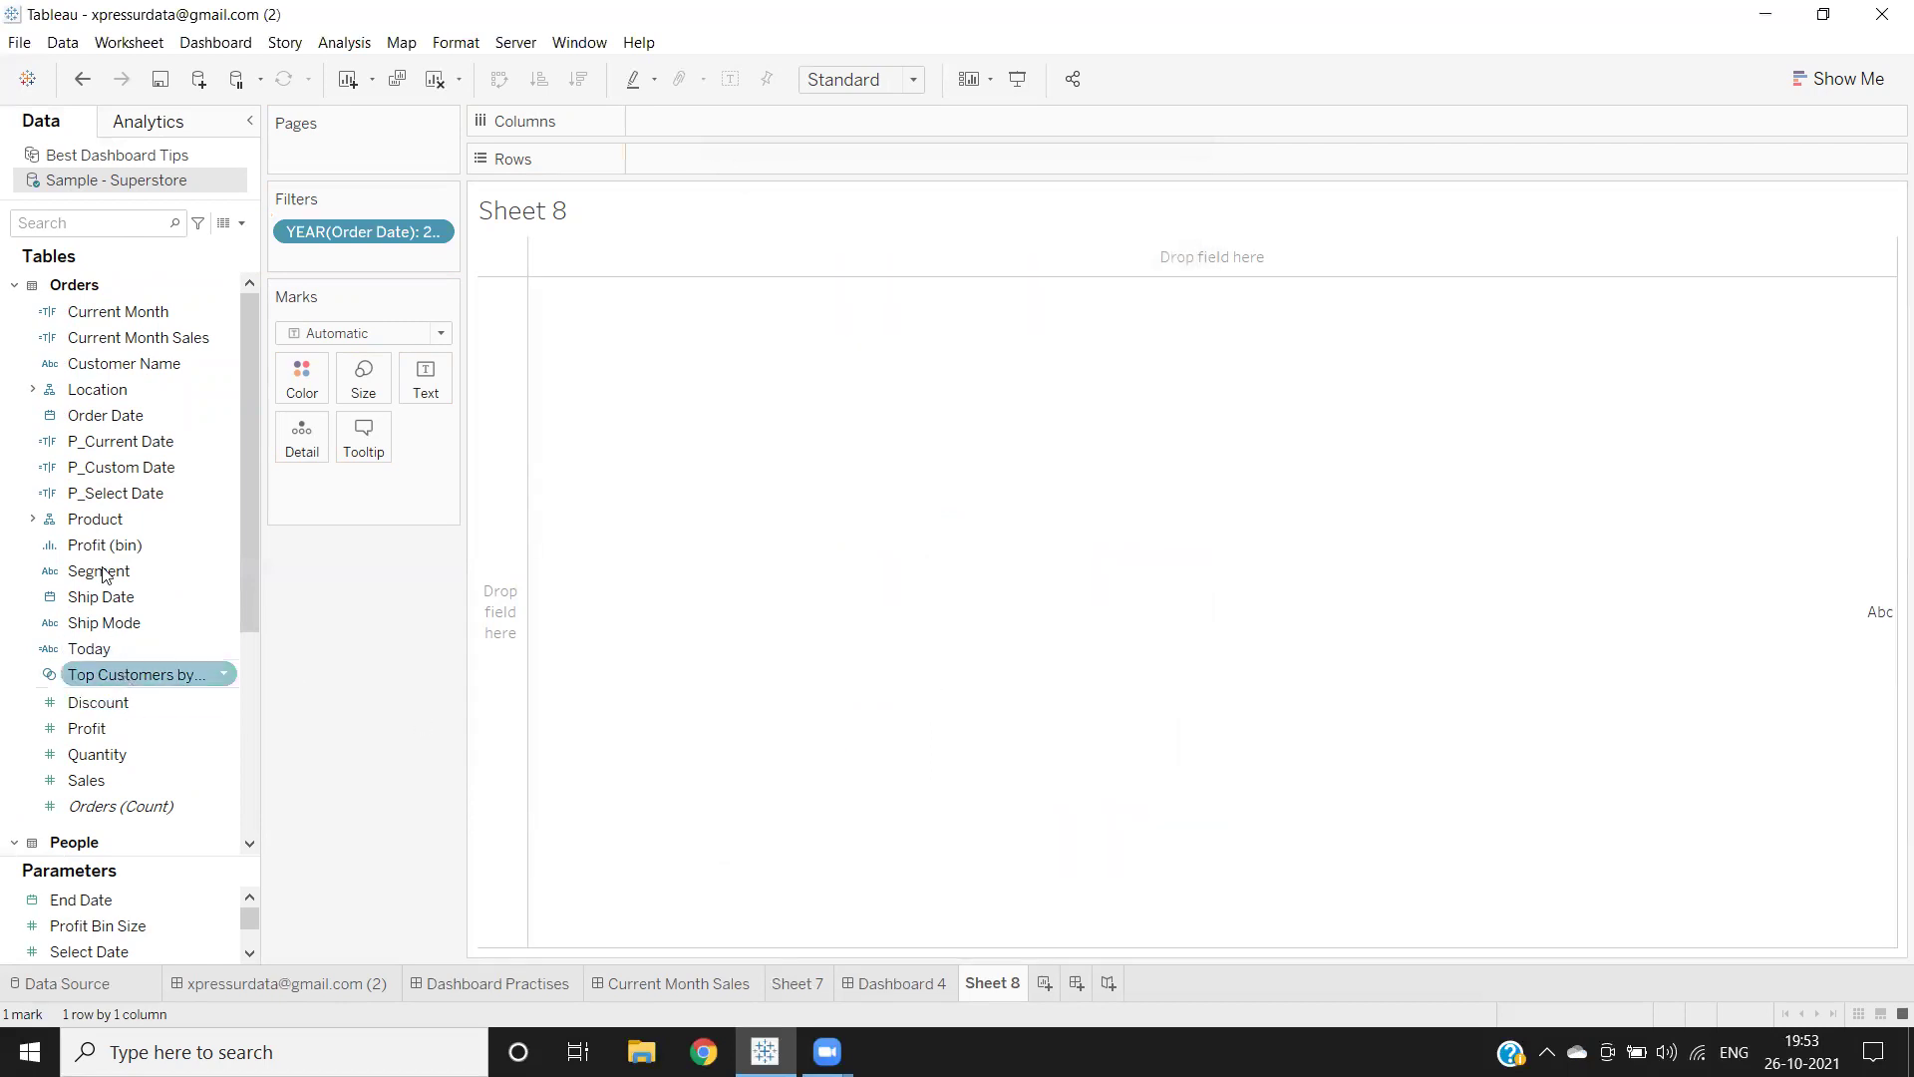
Step: Put the Displaying Data for Current Month field on Text and select it
left_click(117, 213)
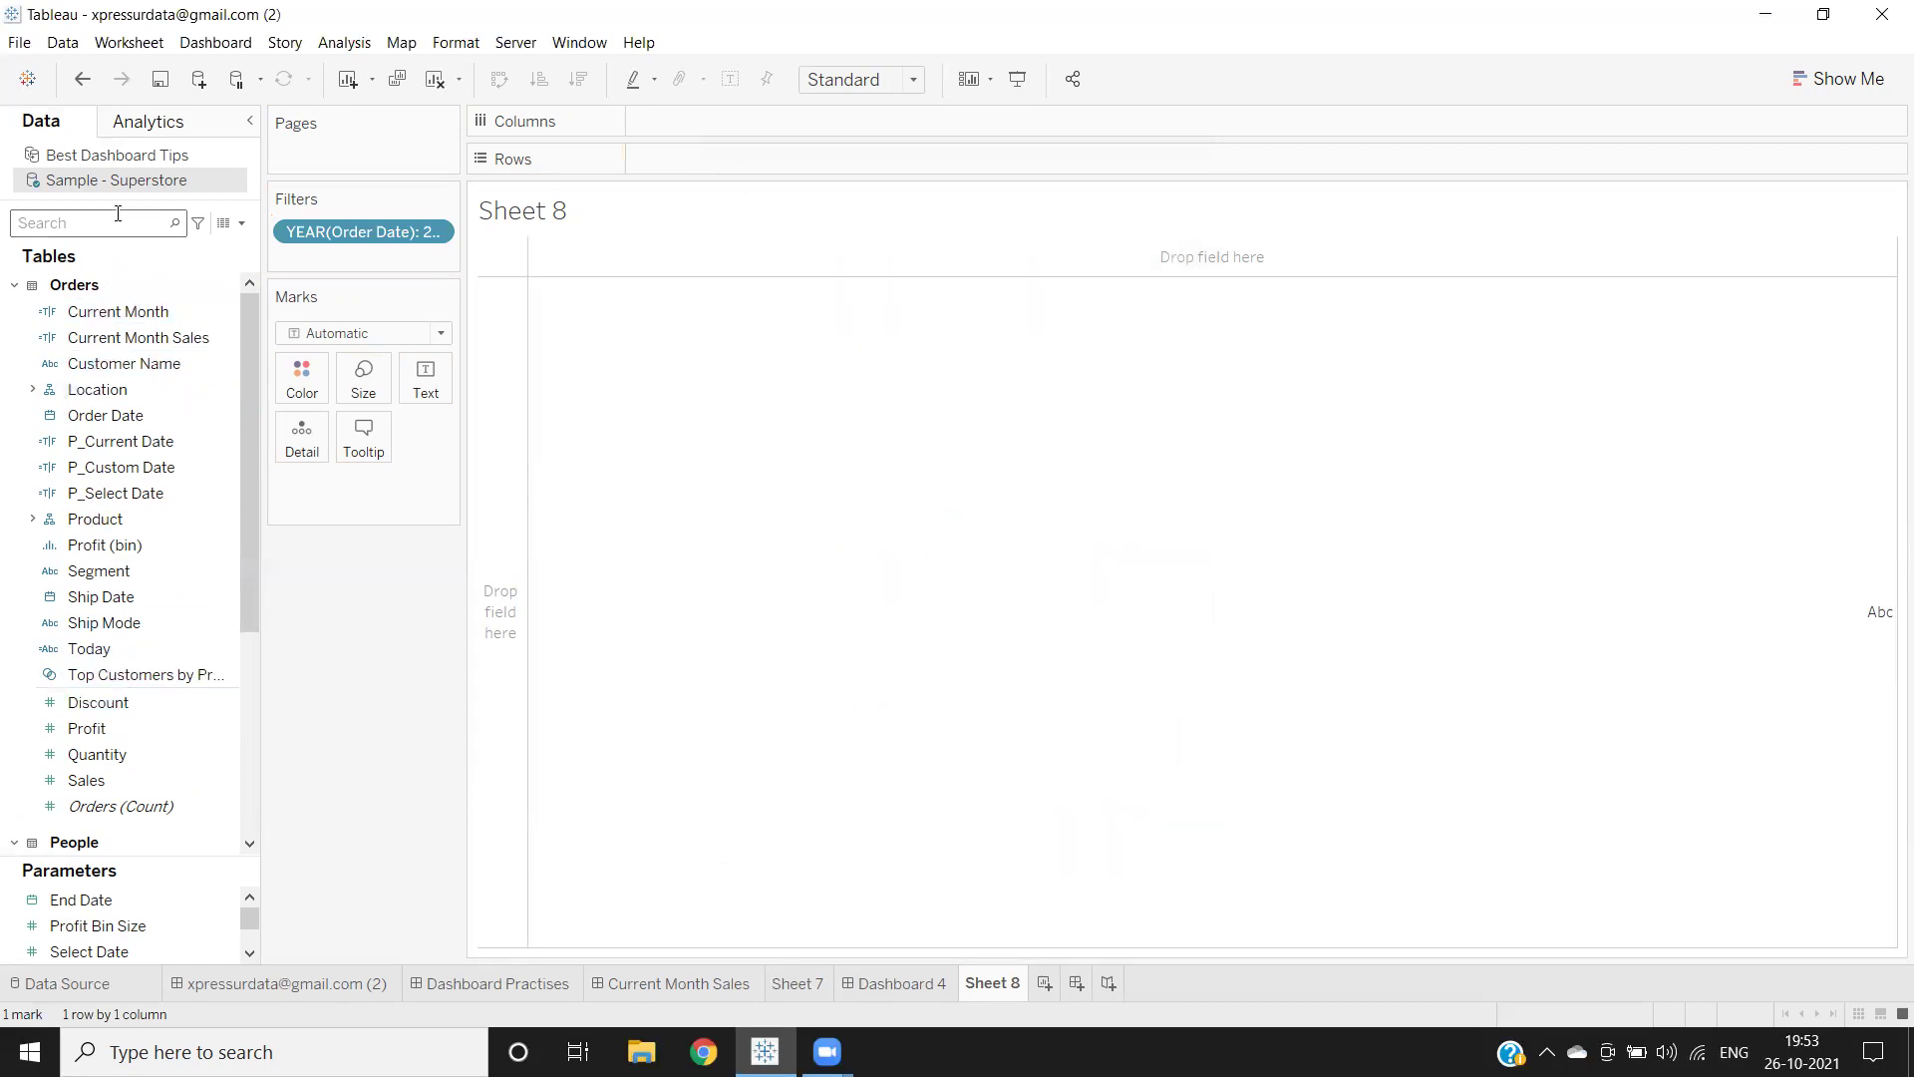
type("di")
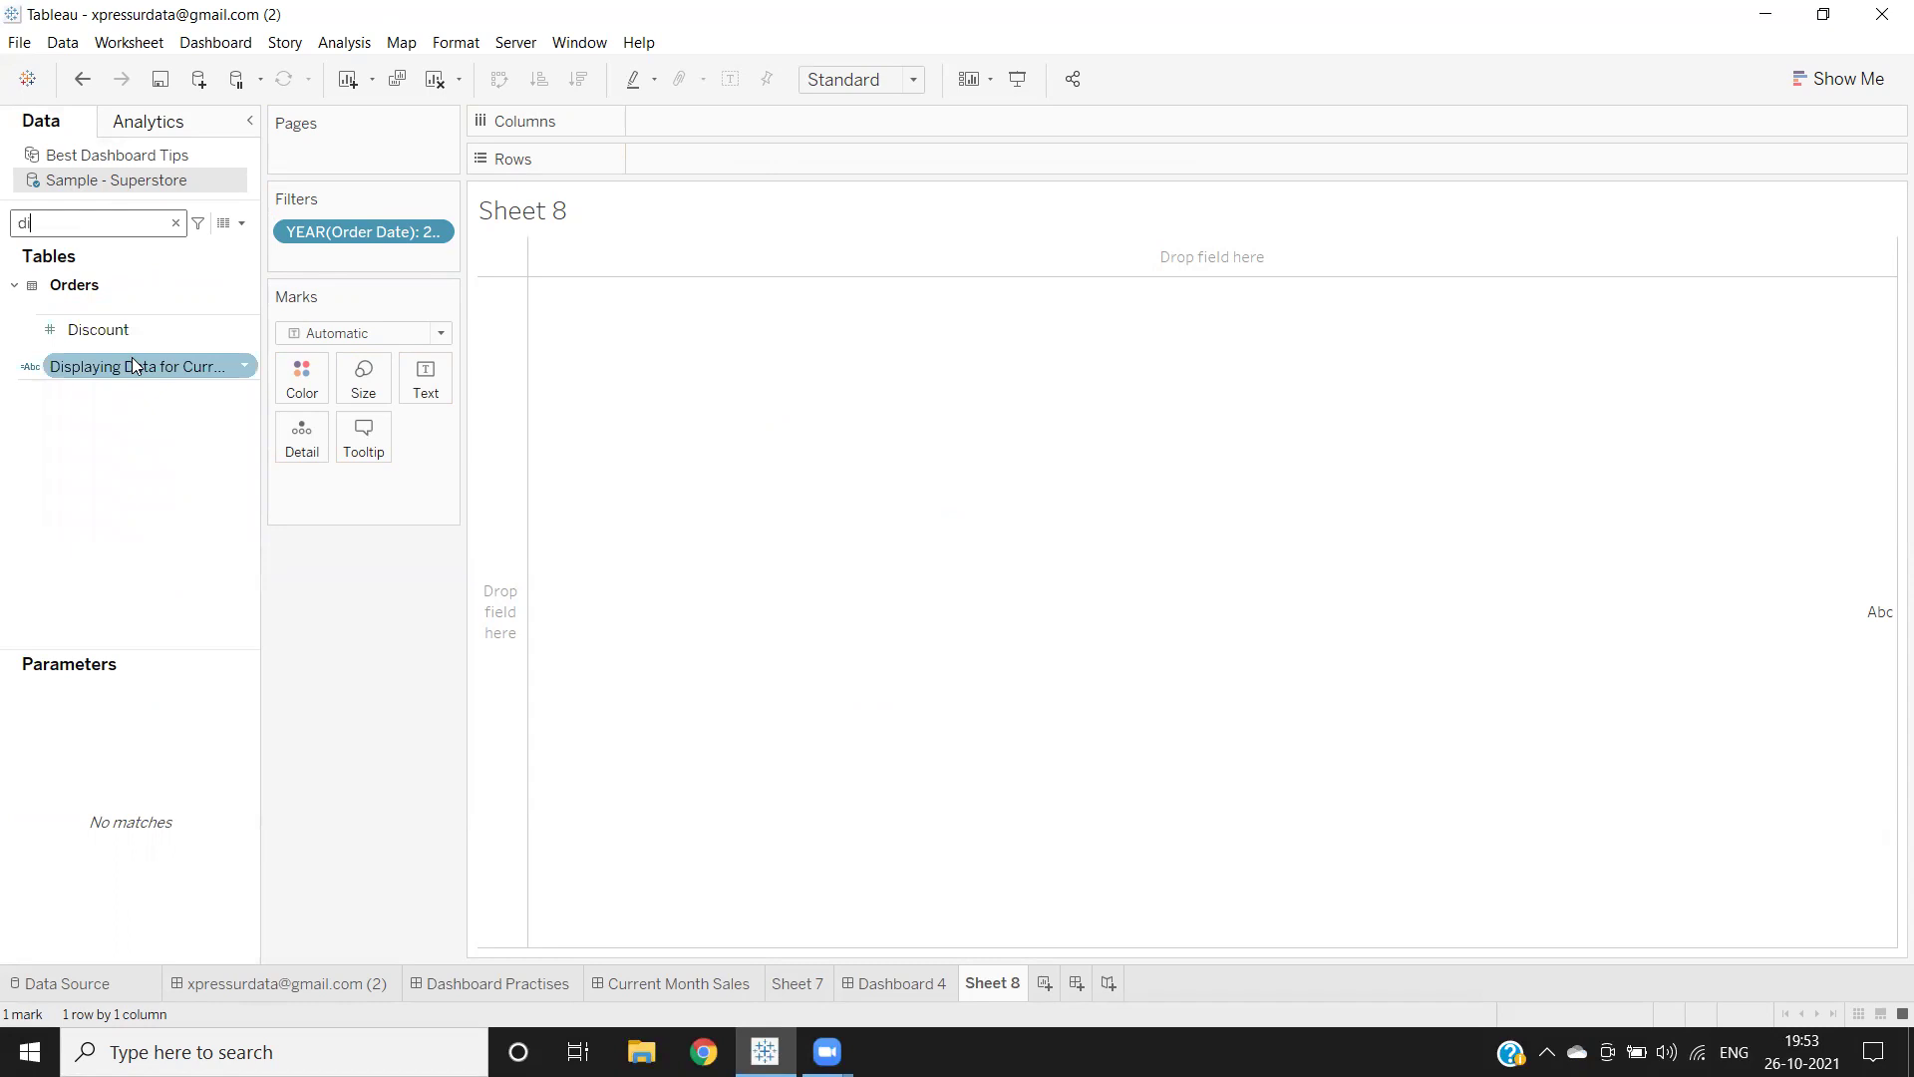
left_click_drag(135, 365, 438, 377)
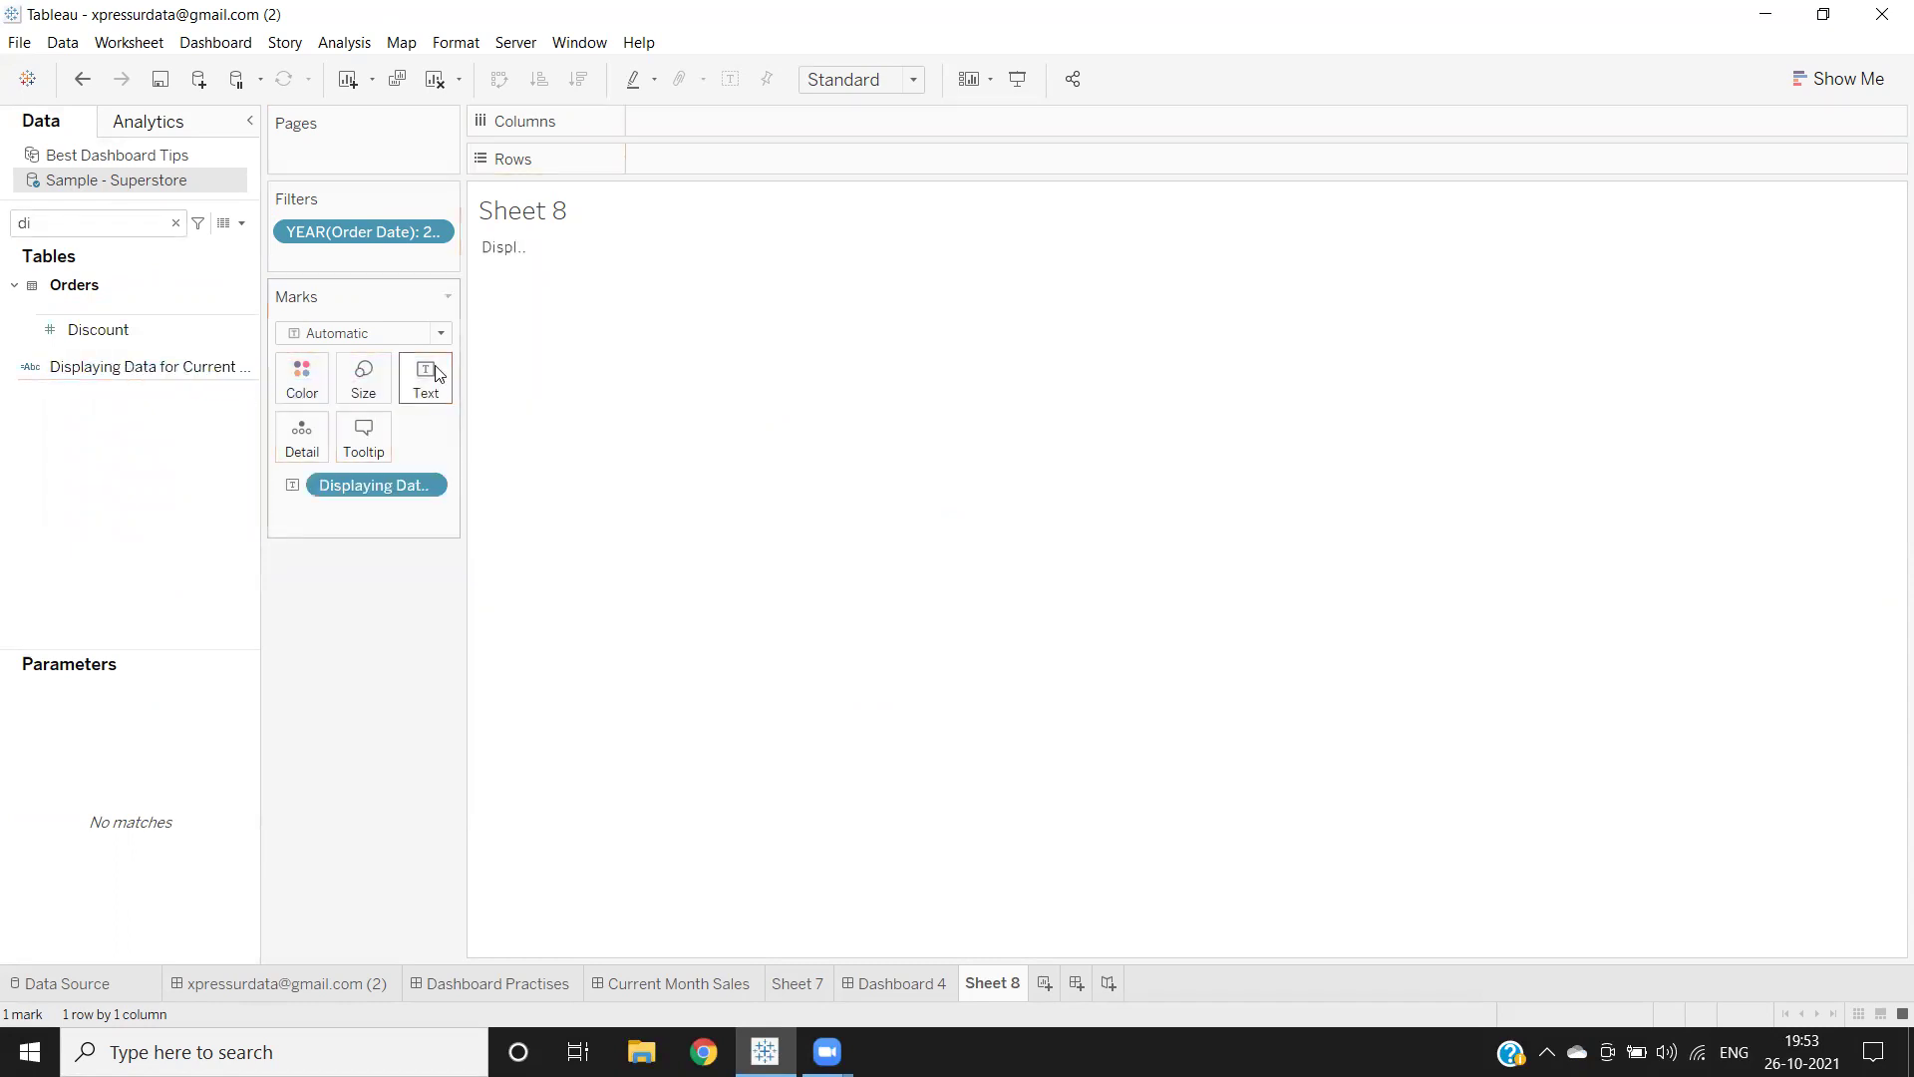
mouse_move(496, 255)
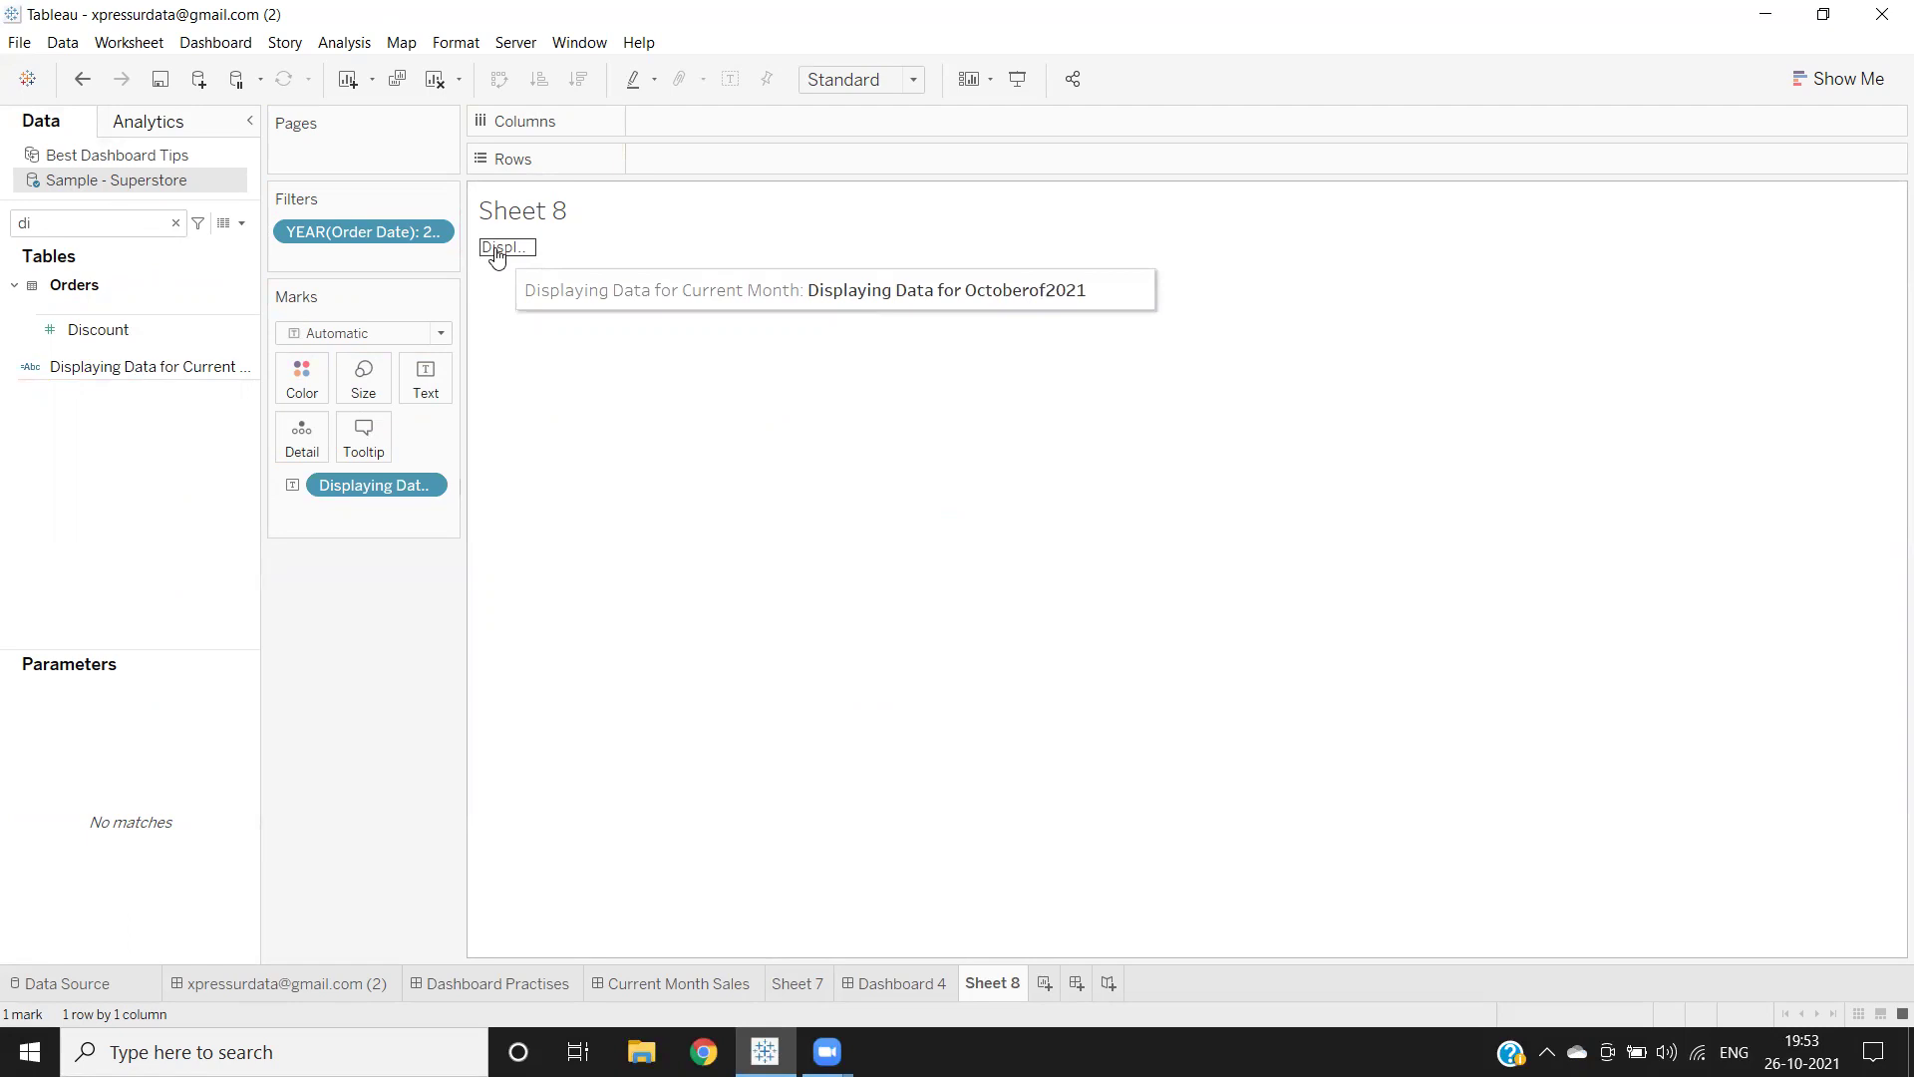
left_click(221, 369)
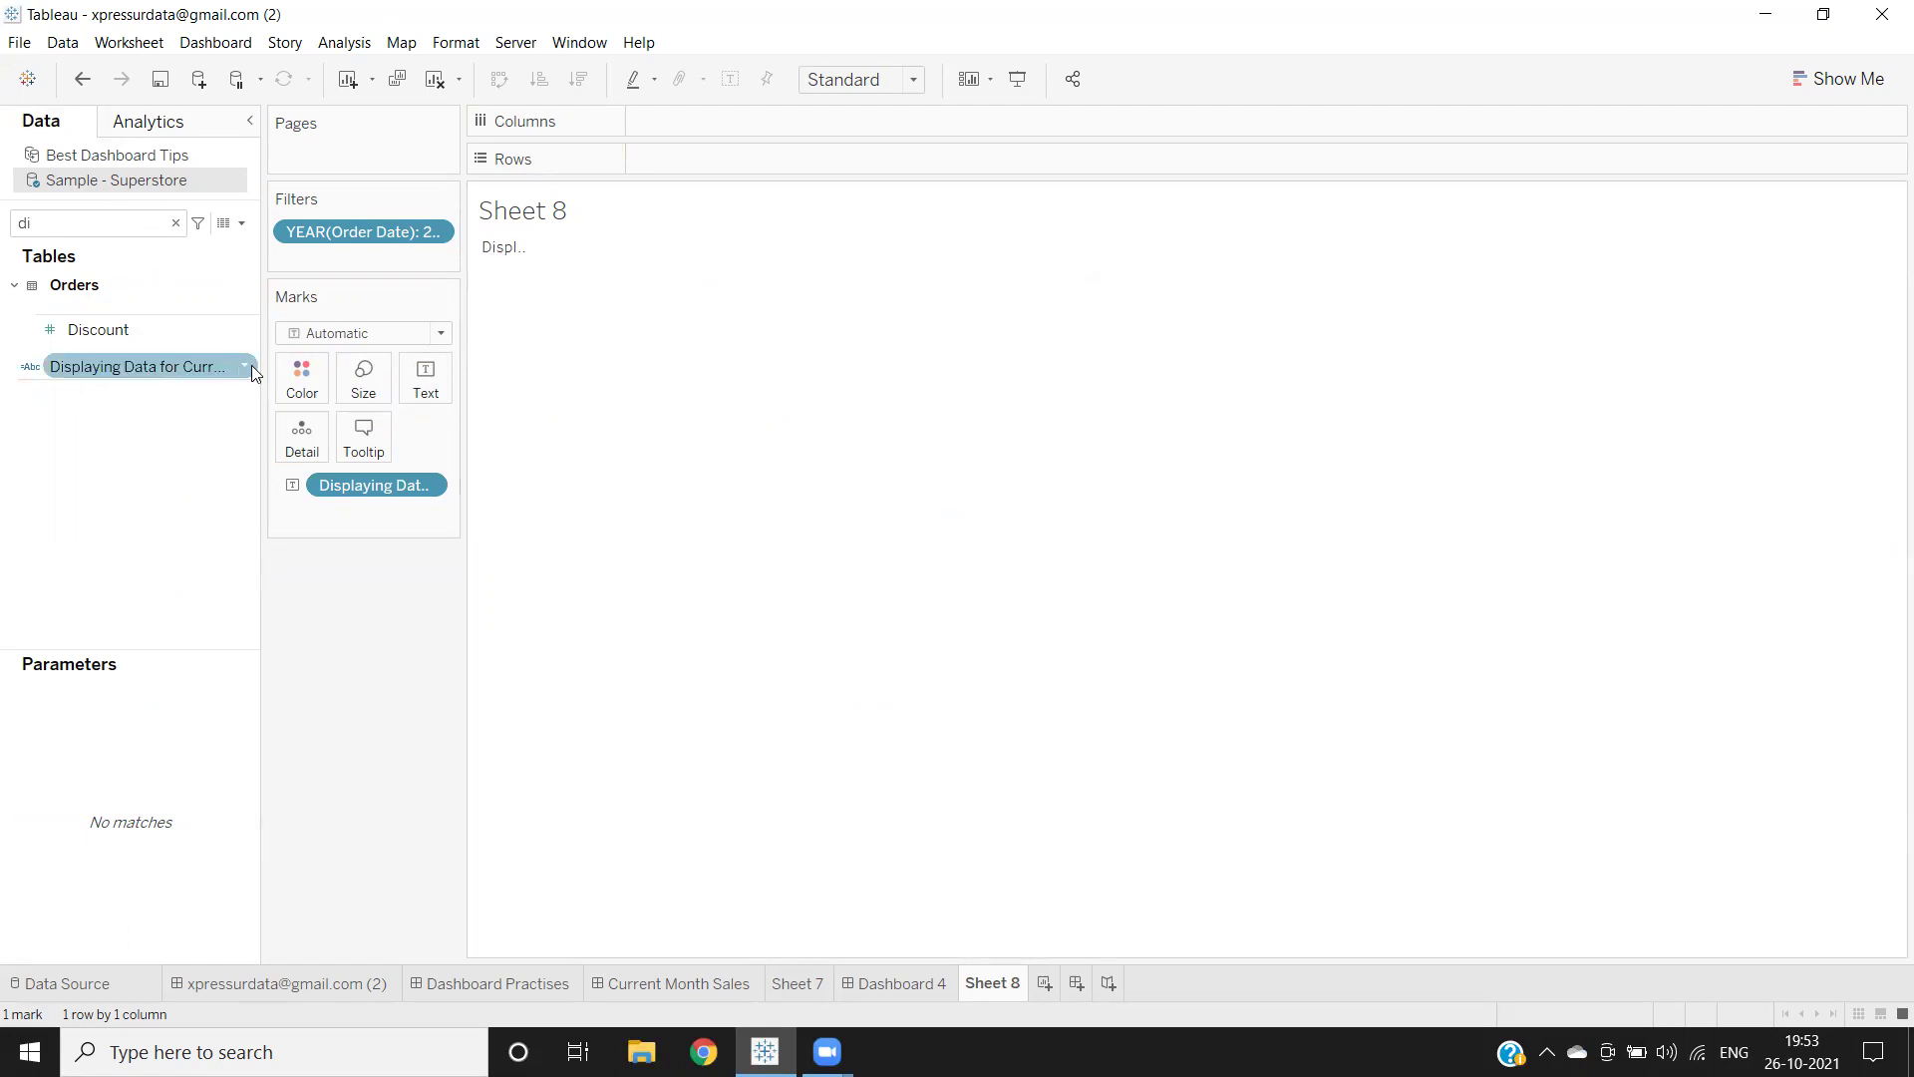
Step: Edit the title calculation to add spaces around "of" and save it
left_click(242, 369)
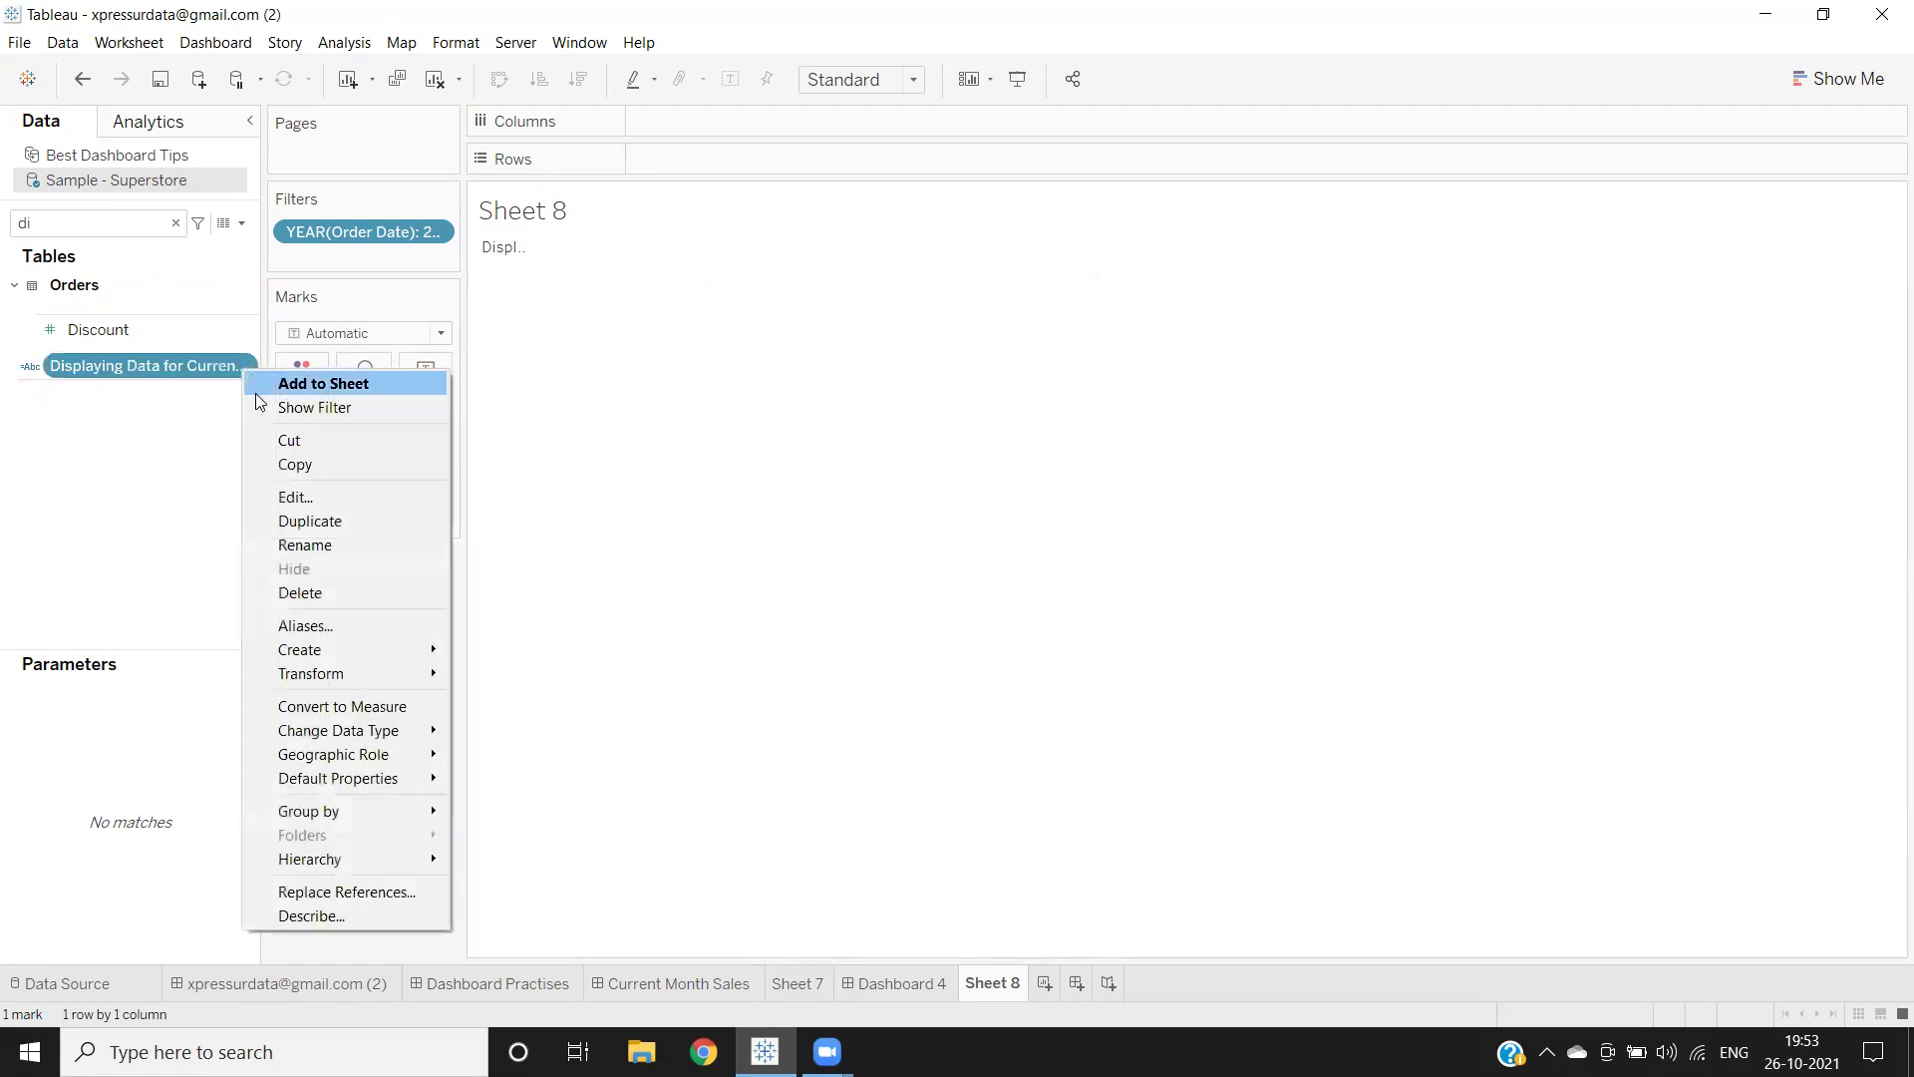
left_click(295, 498)
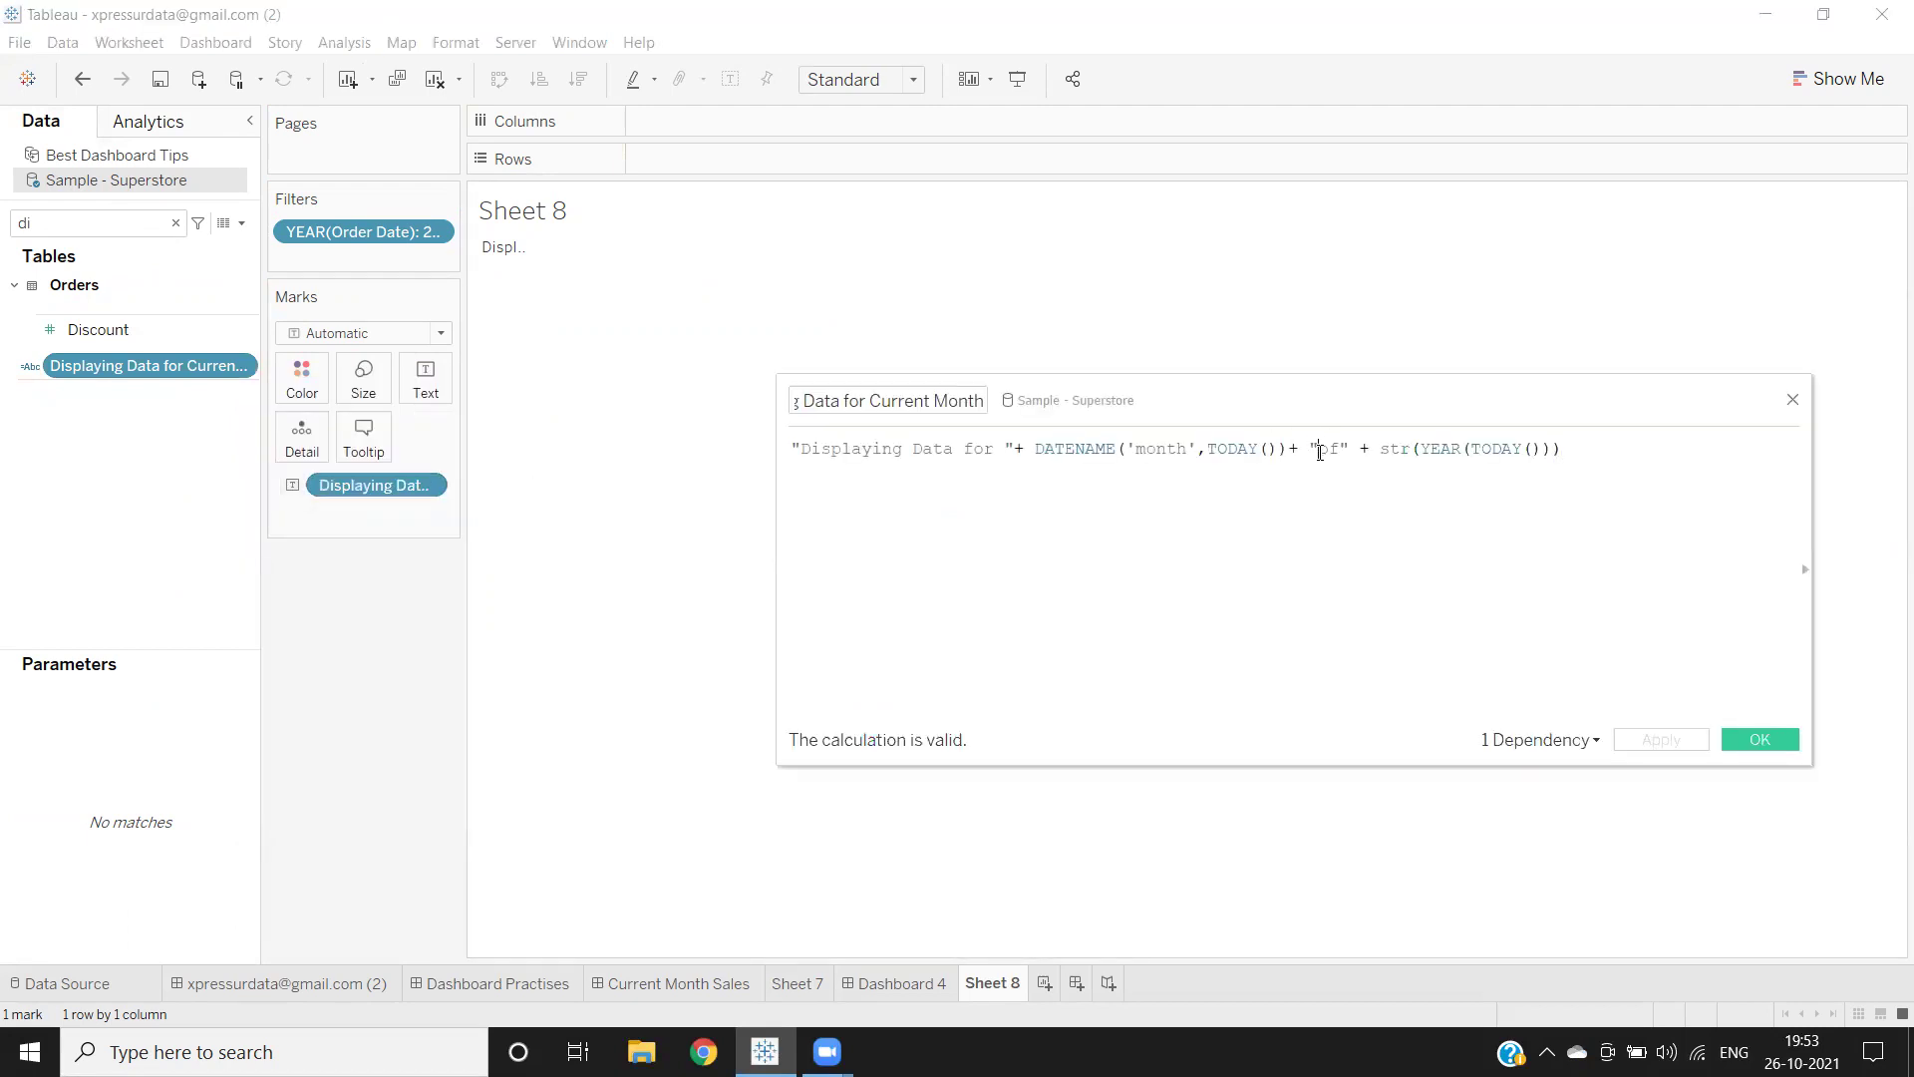
left_click(1320, 452)
left_click(1358, 451)
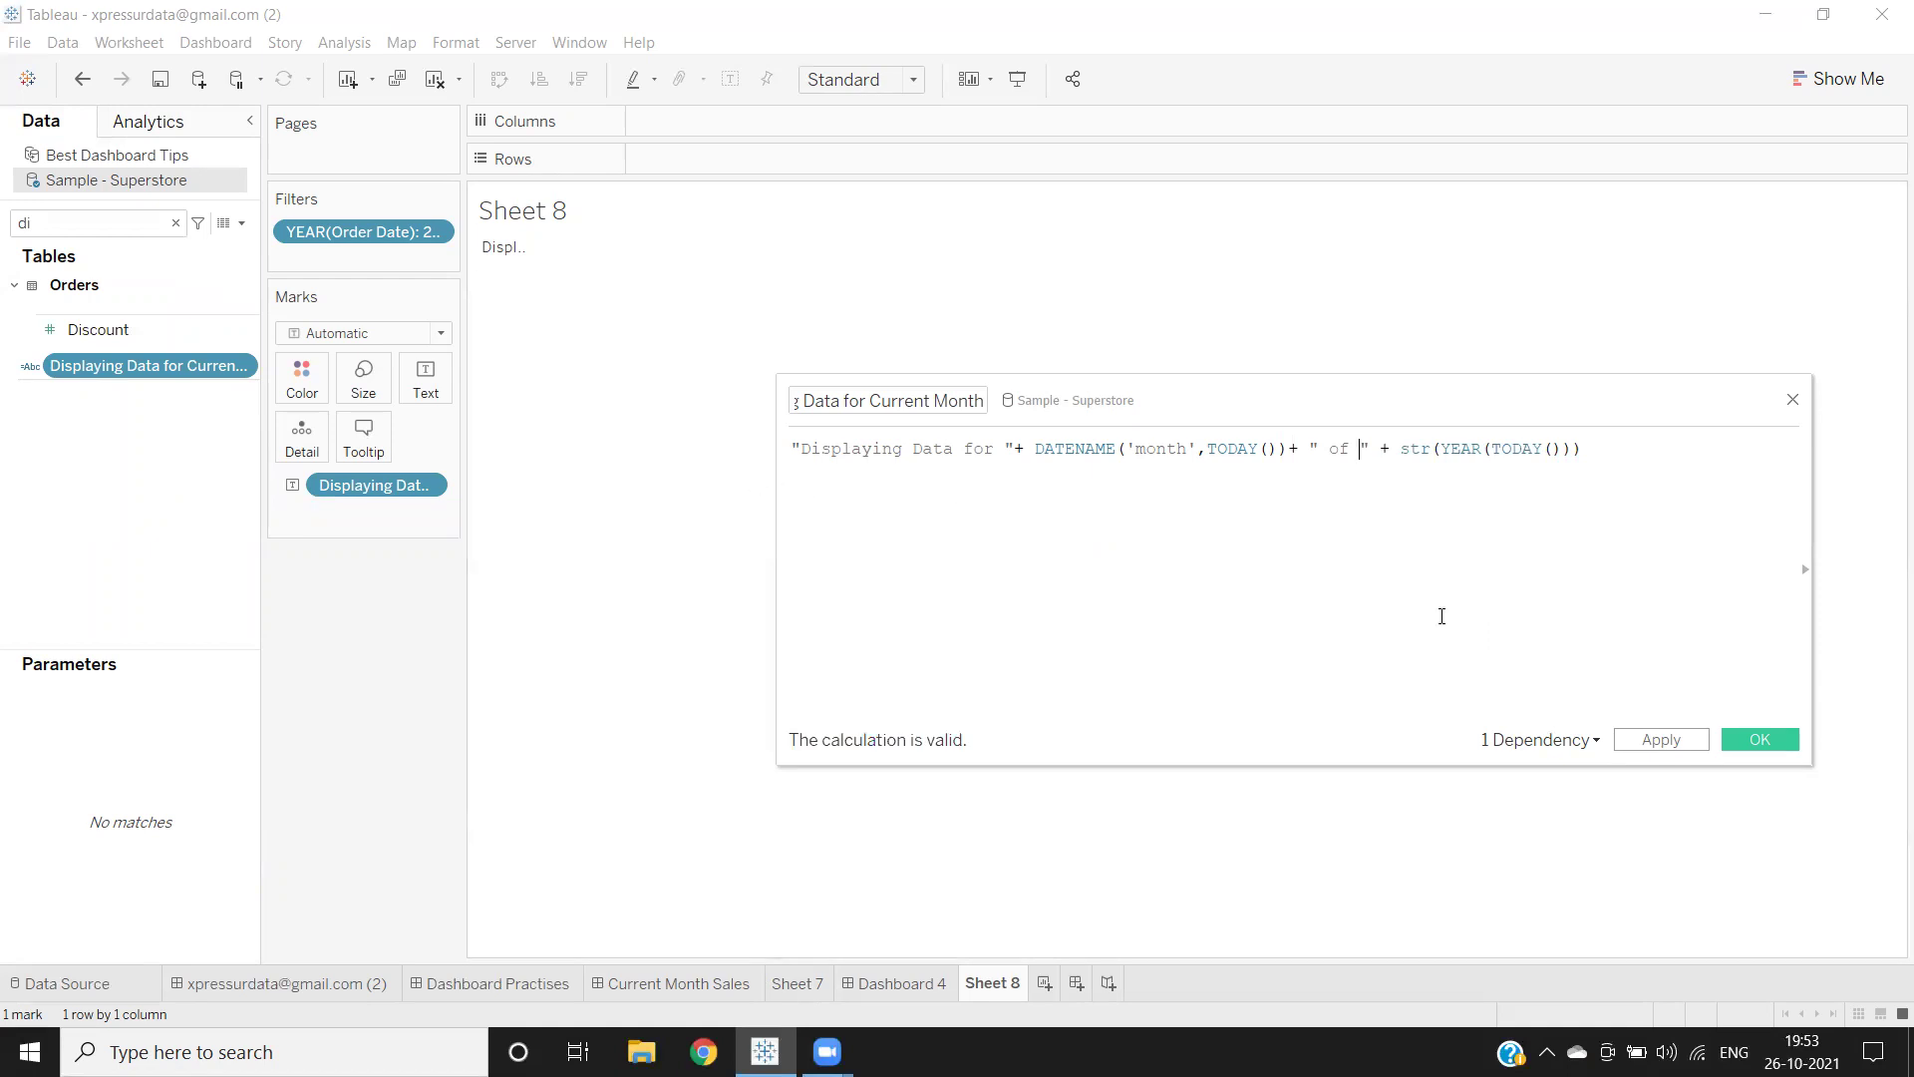
left_click(1661, 739)
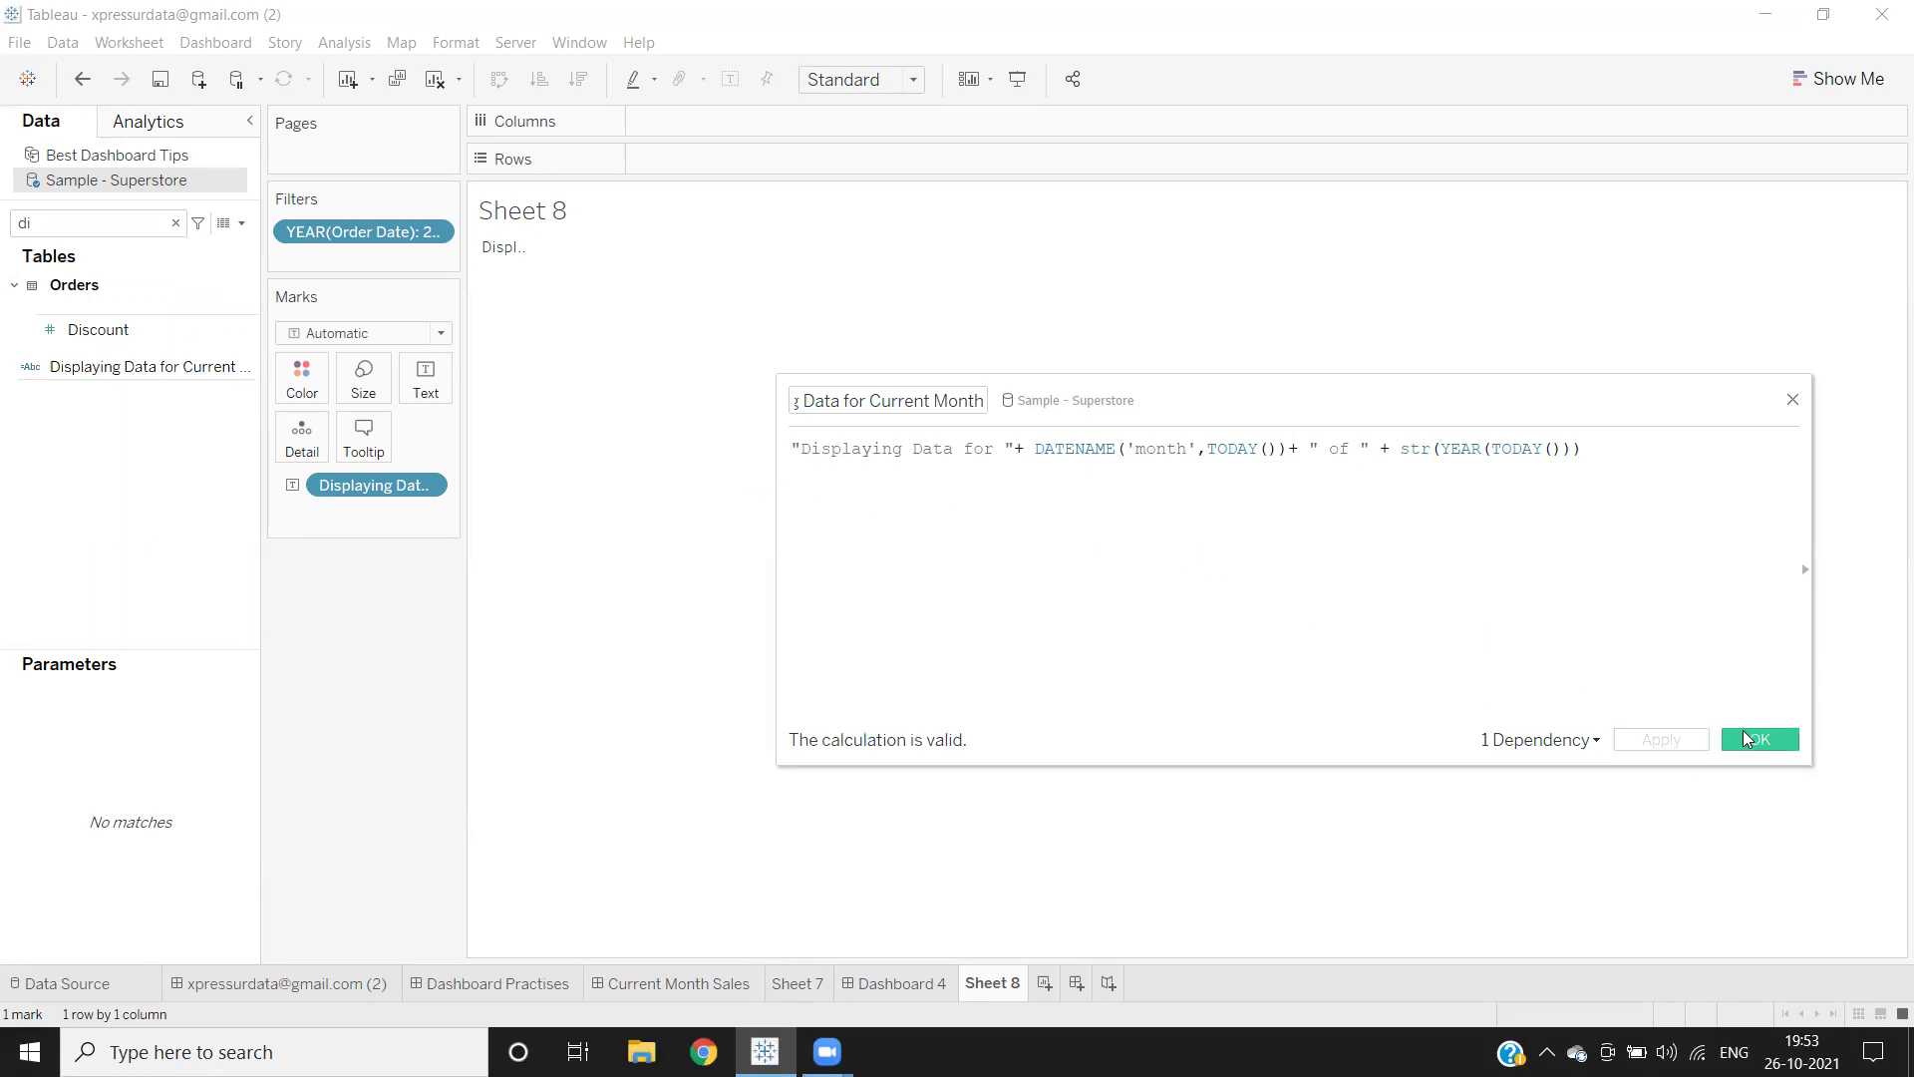
left_click(1743, 735)
Step: Set the text mark alignment to Middle Center
mouse_move(503, 248)
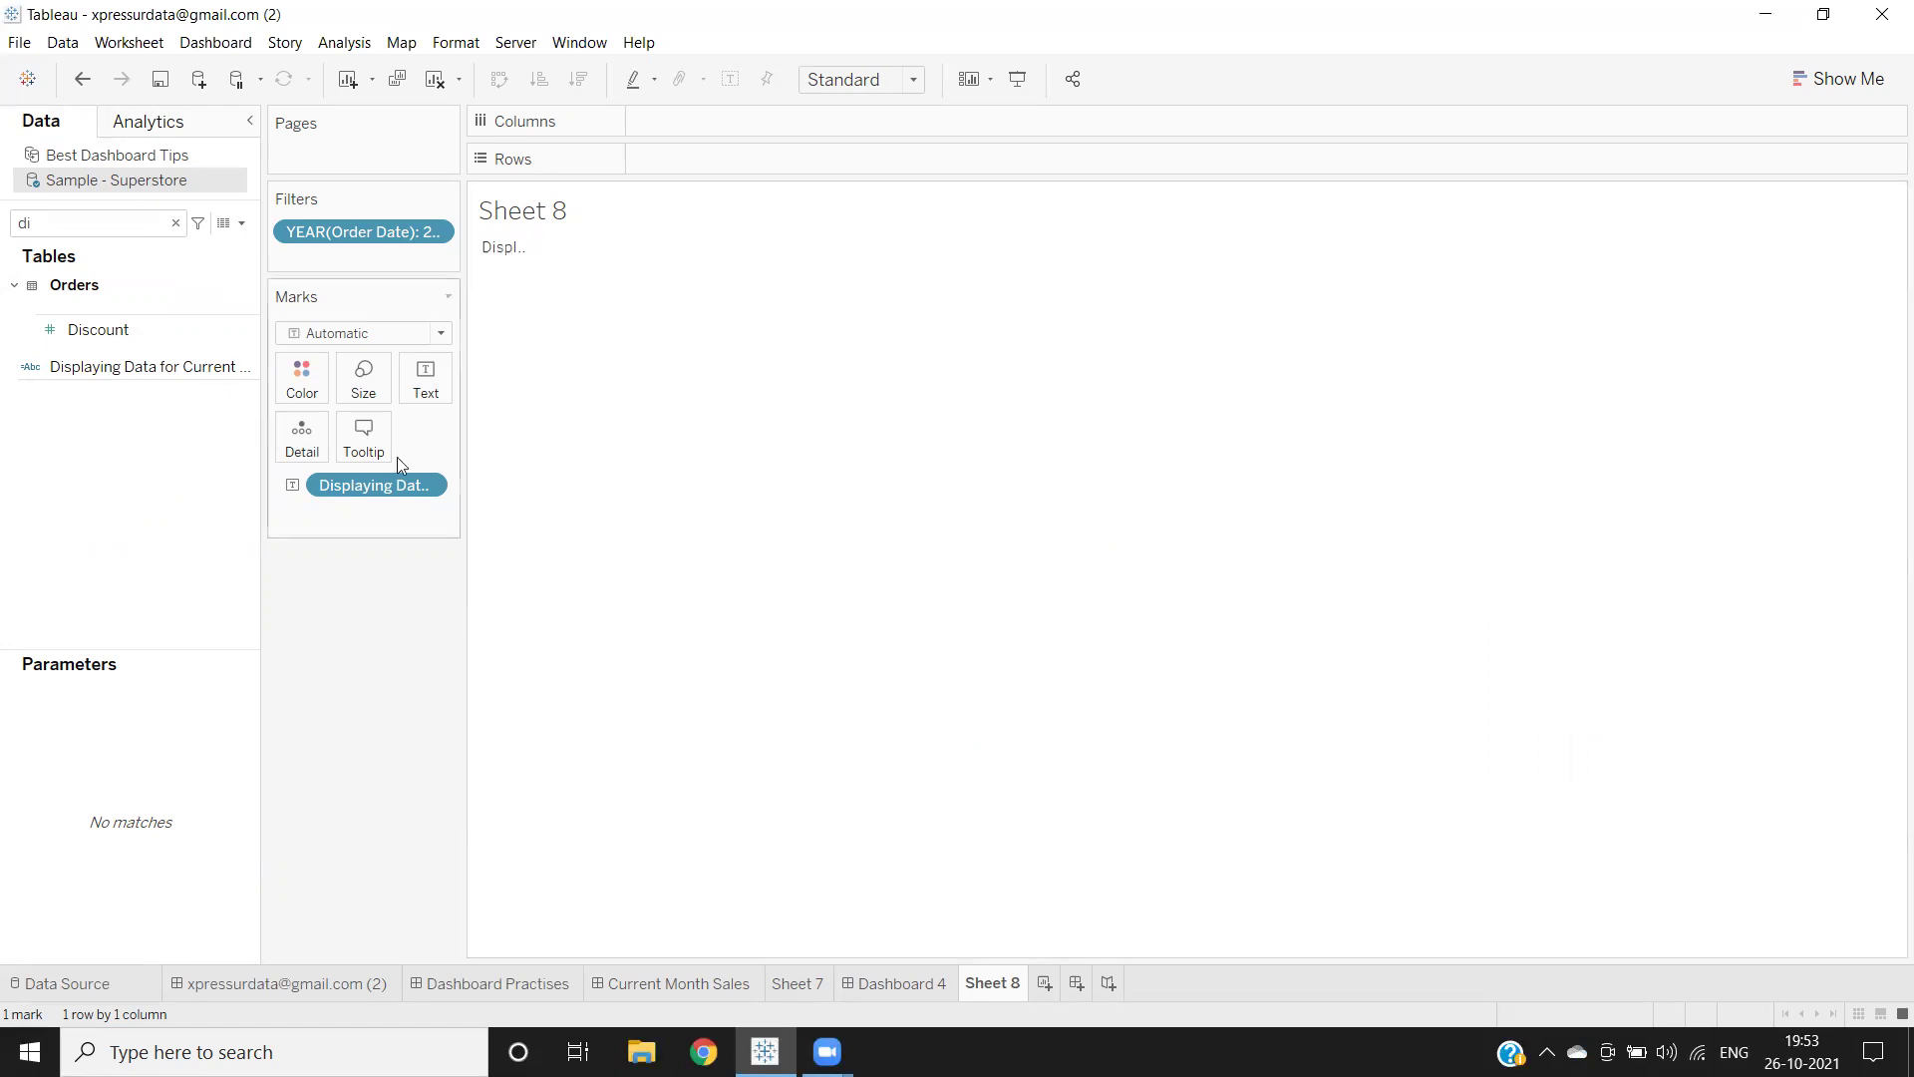
left_click(426, 379)
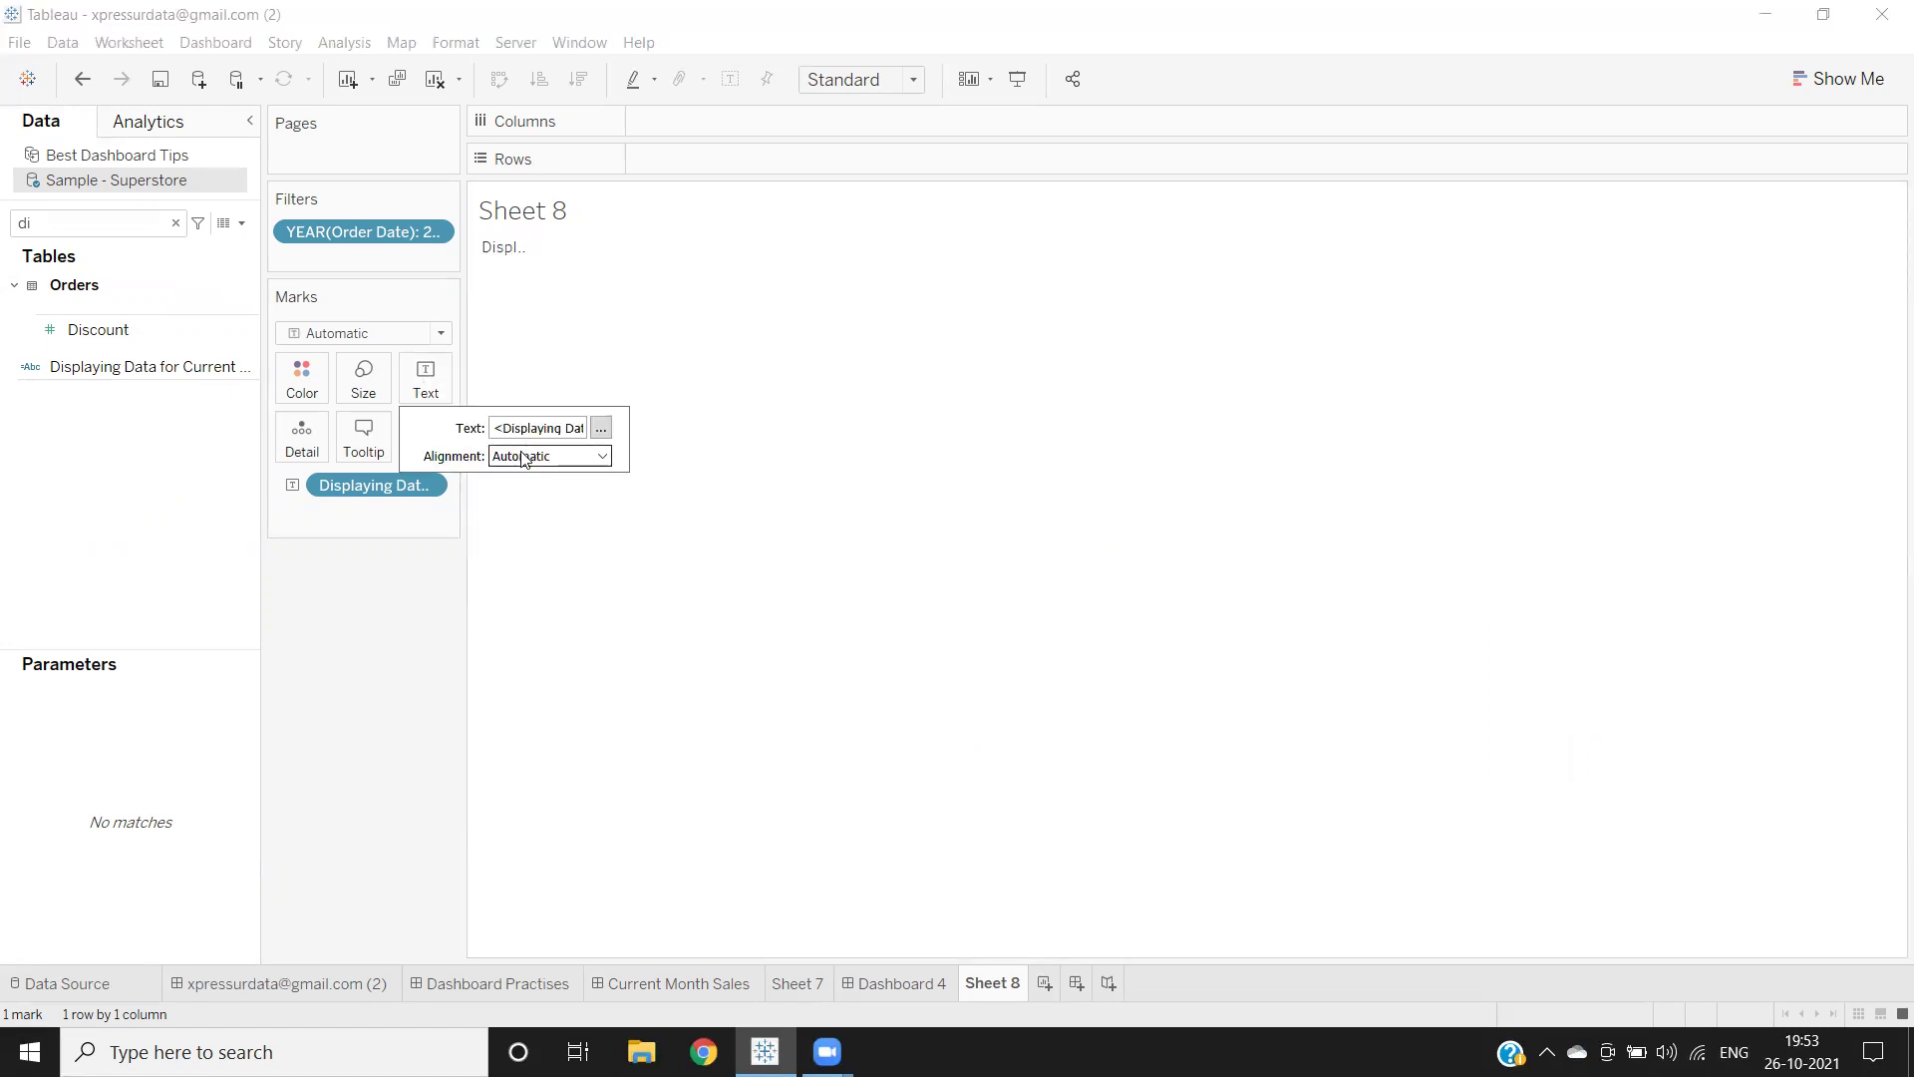
left_click(527, 456)
left_click(549, 542)
left_click(520, 456)
left_click(550, 634)
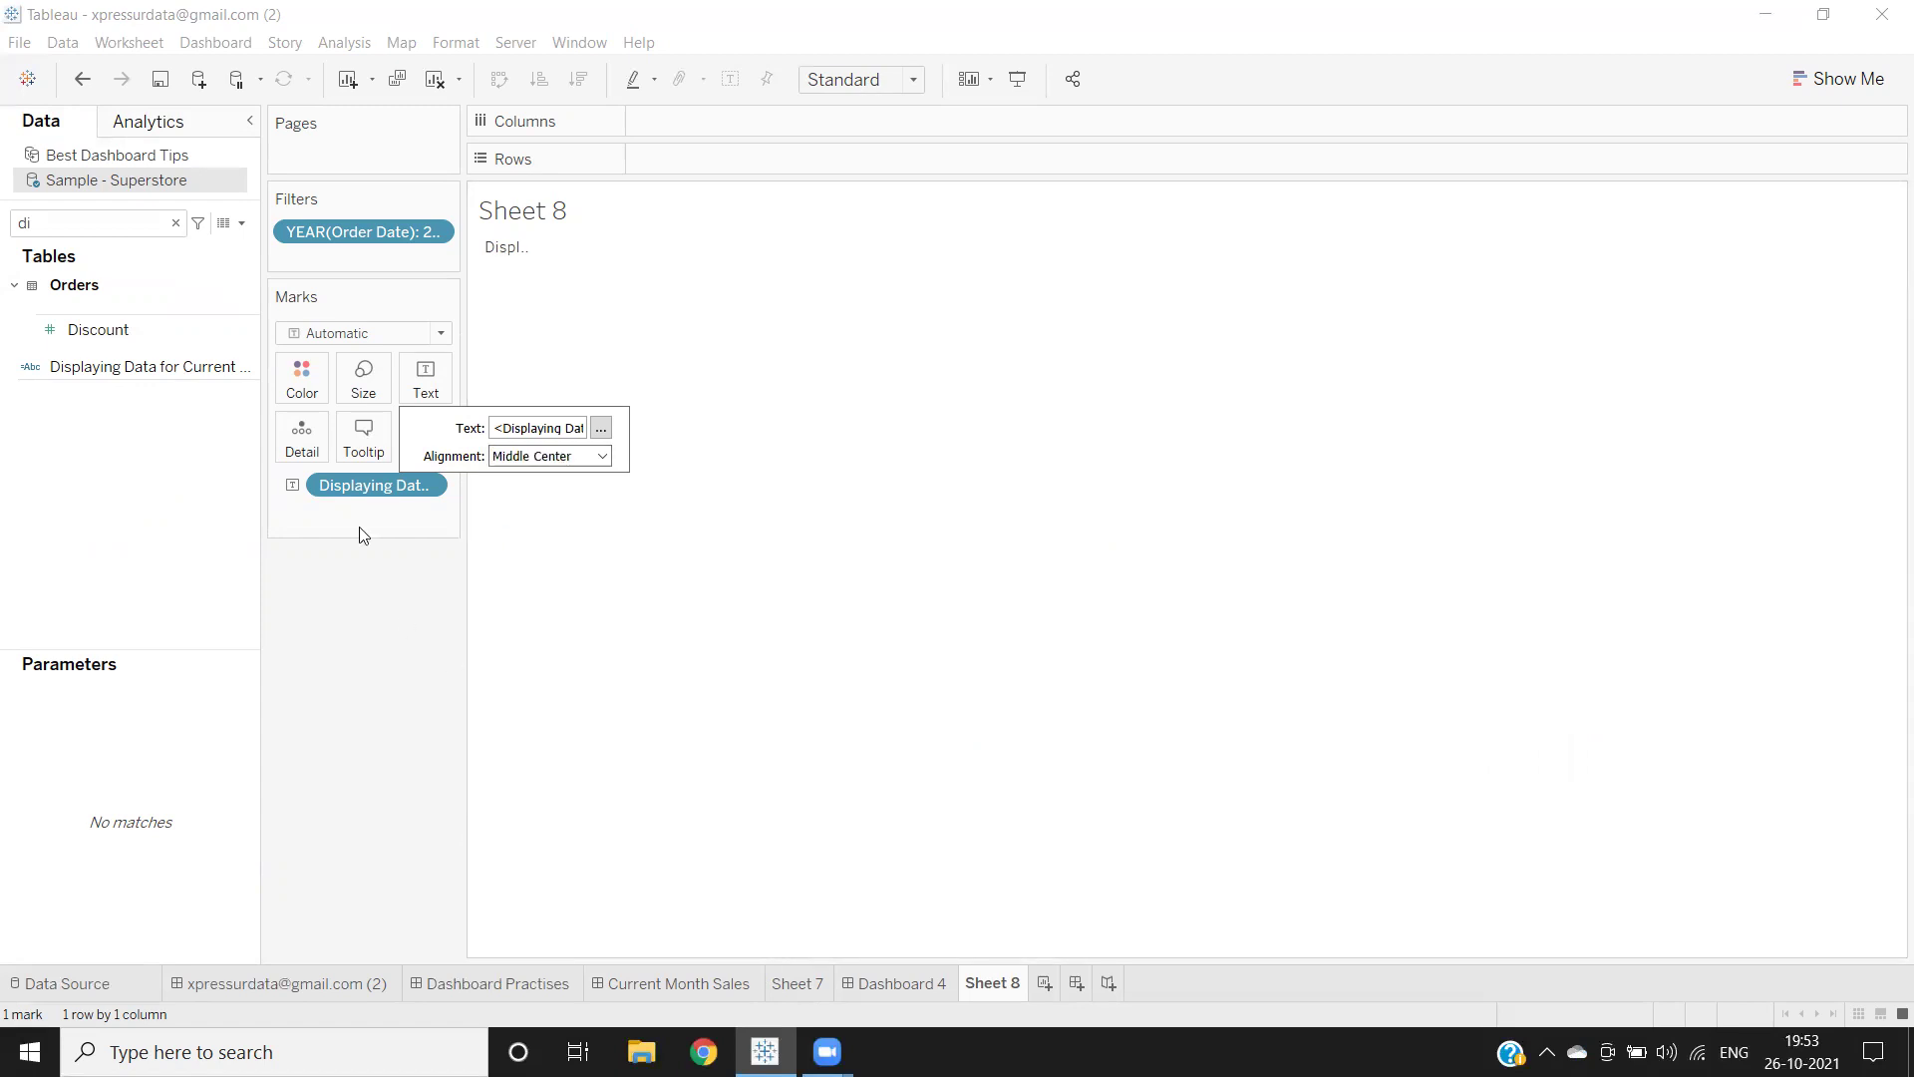
Step: Resize Dashboard 4 to 1000 x 500 px
key("ctrl+shift+Tab")
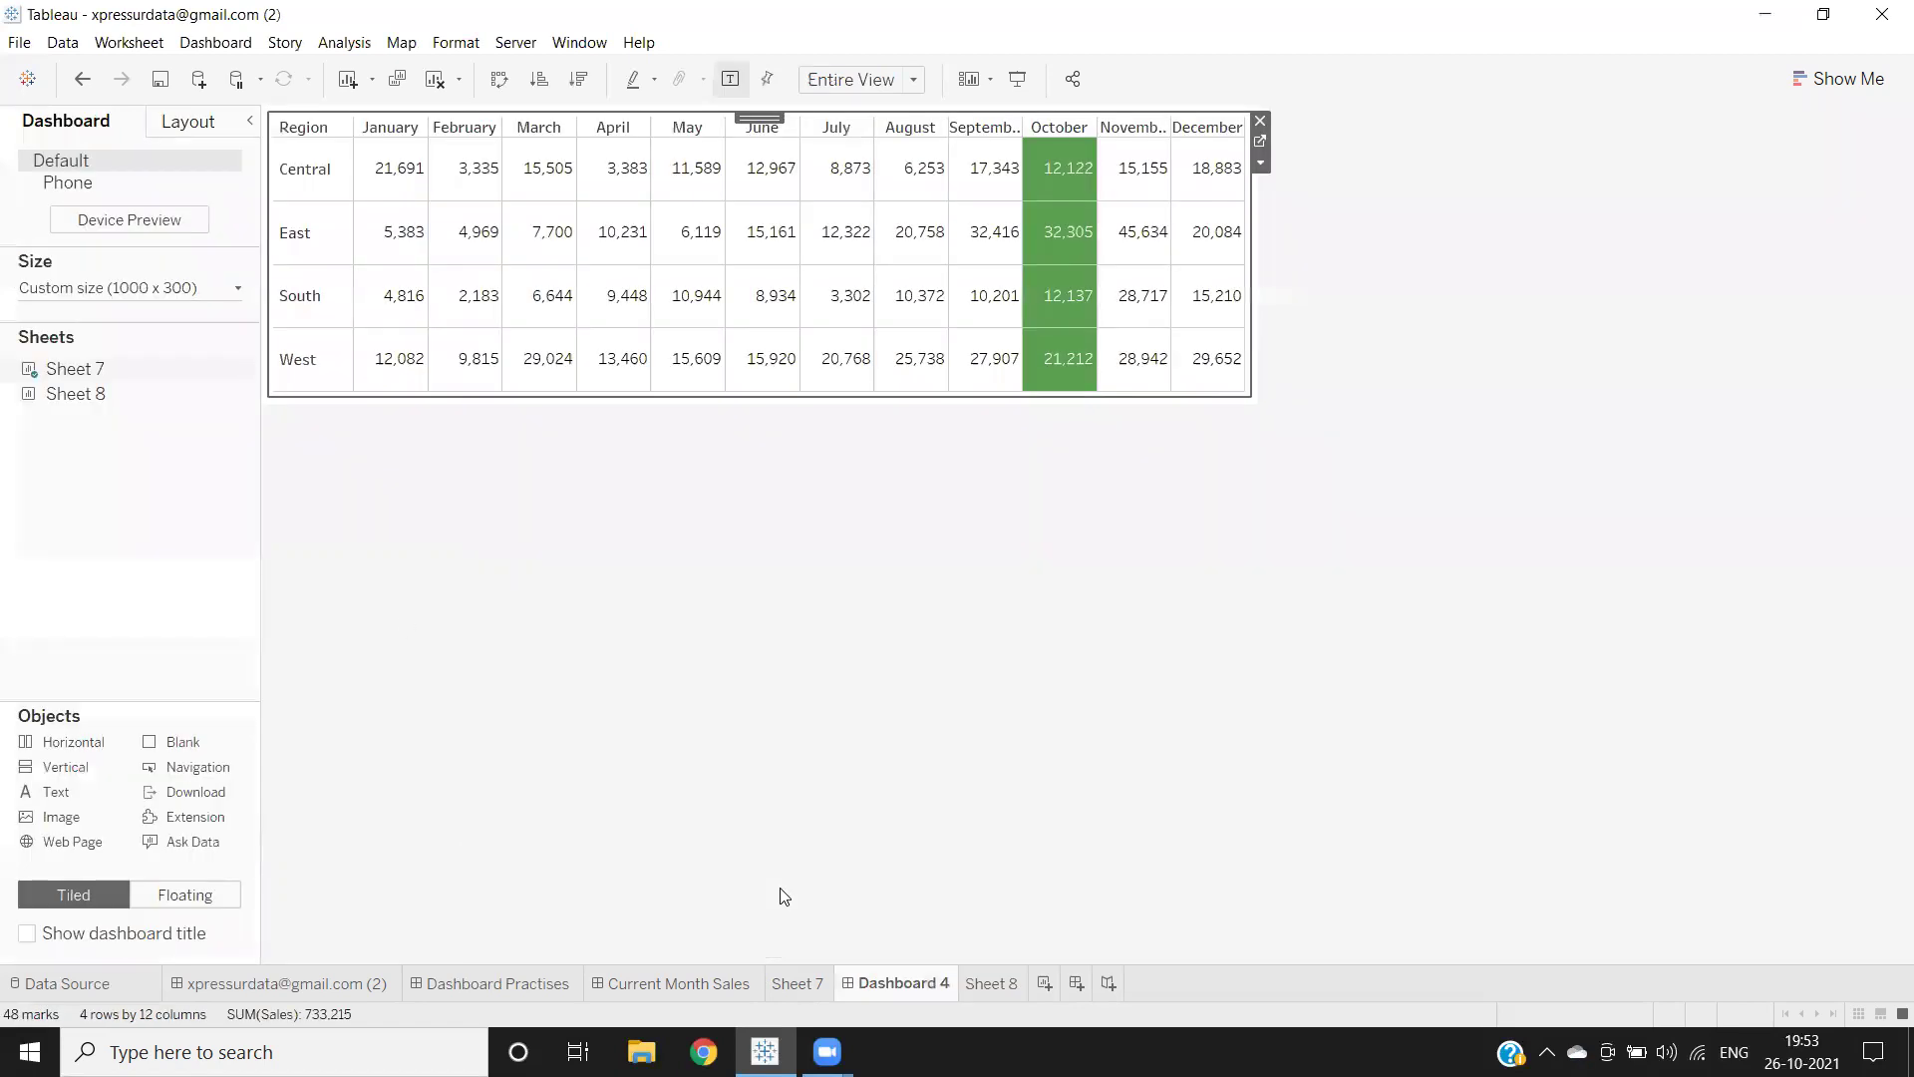
left_click(211, 290)
left_click(239, 420)
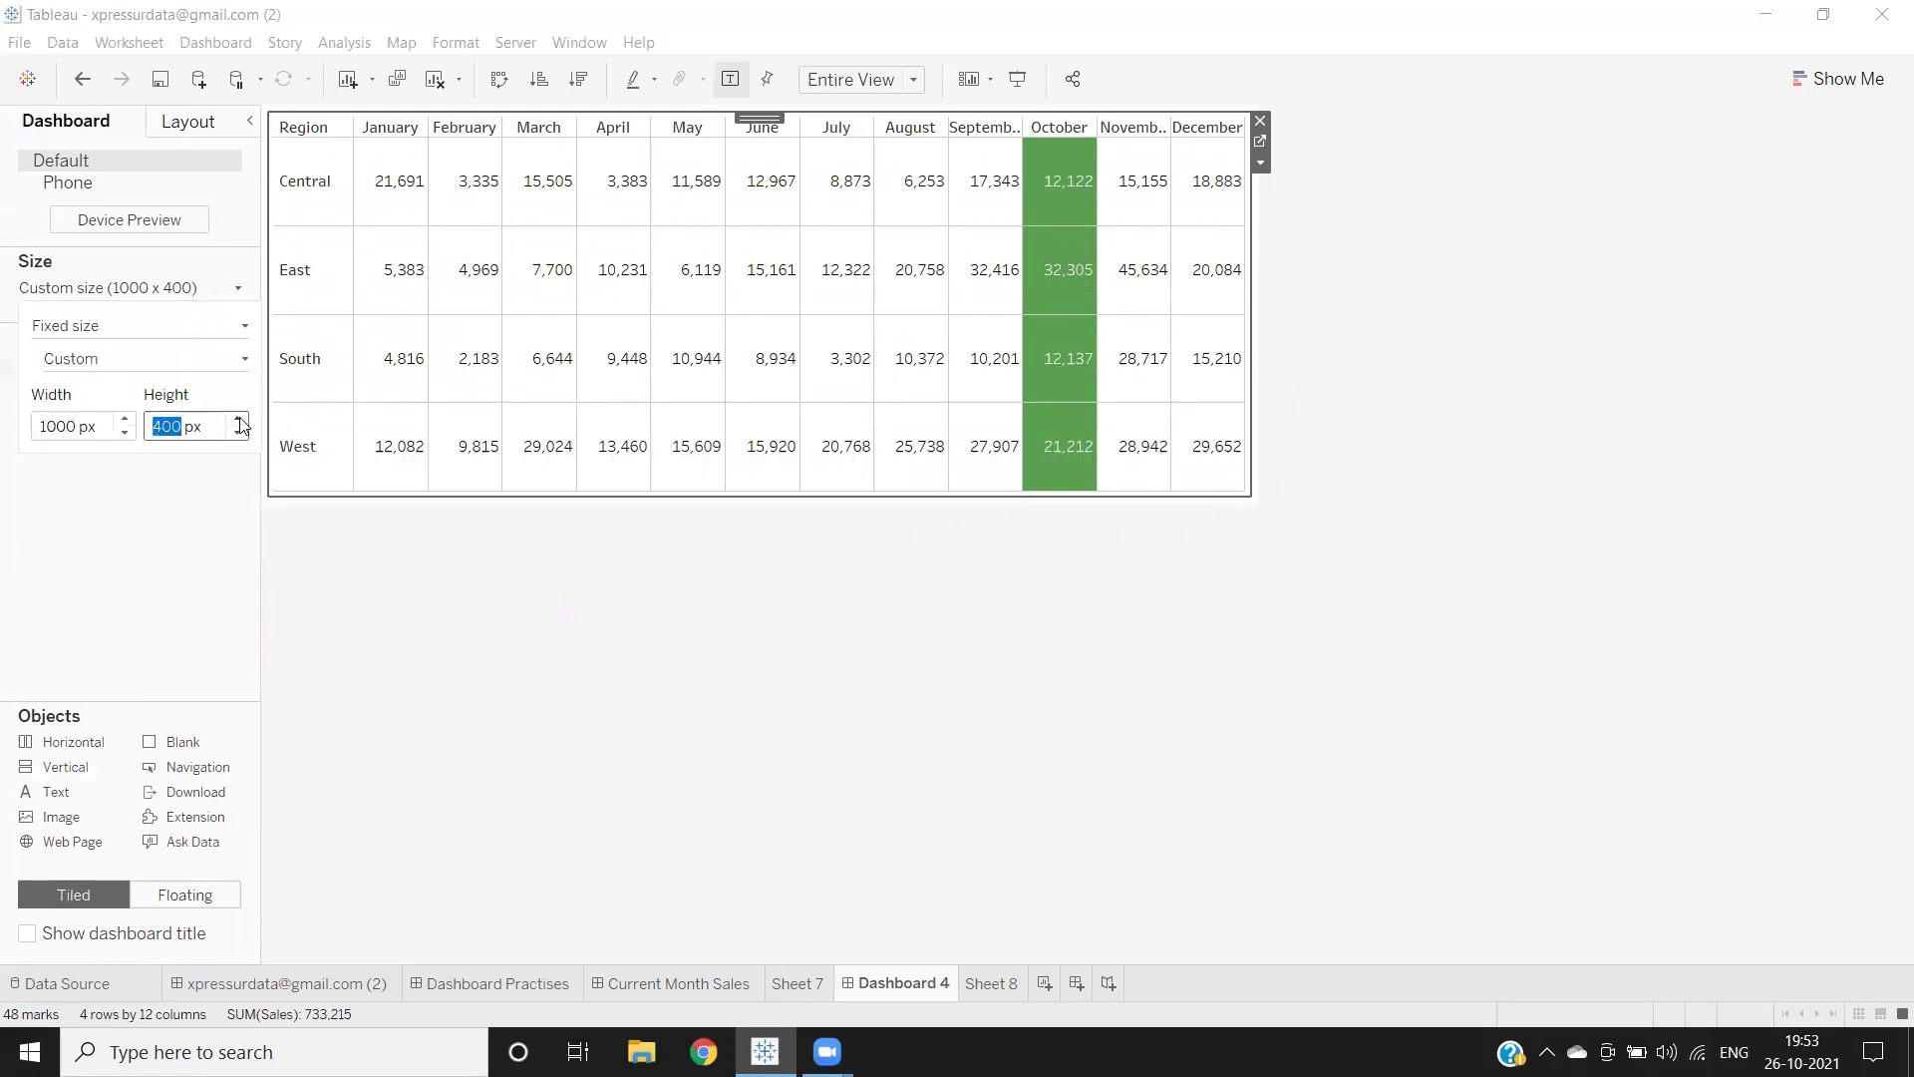
left_click(239, 419)
left_click(385, 770)
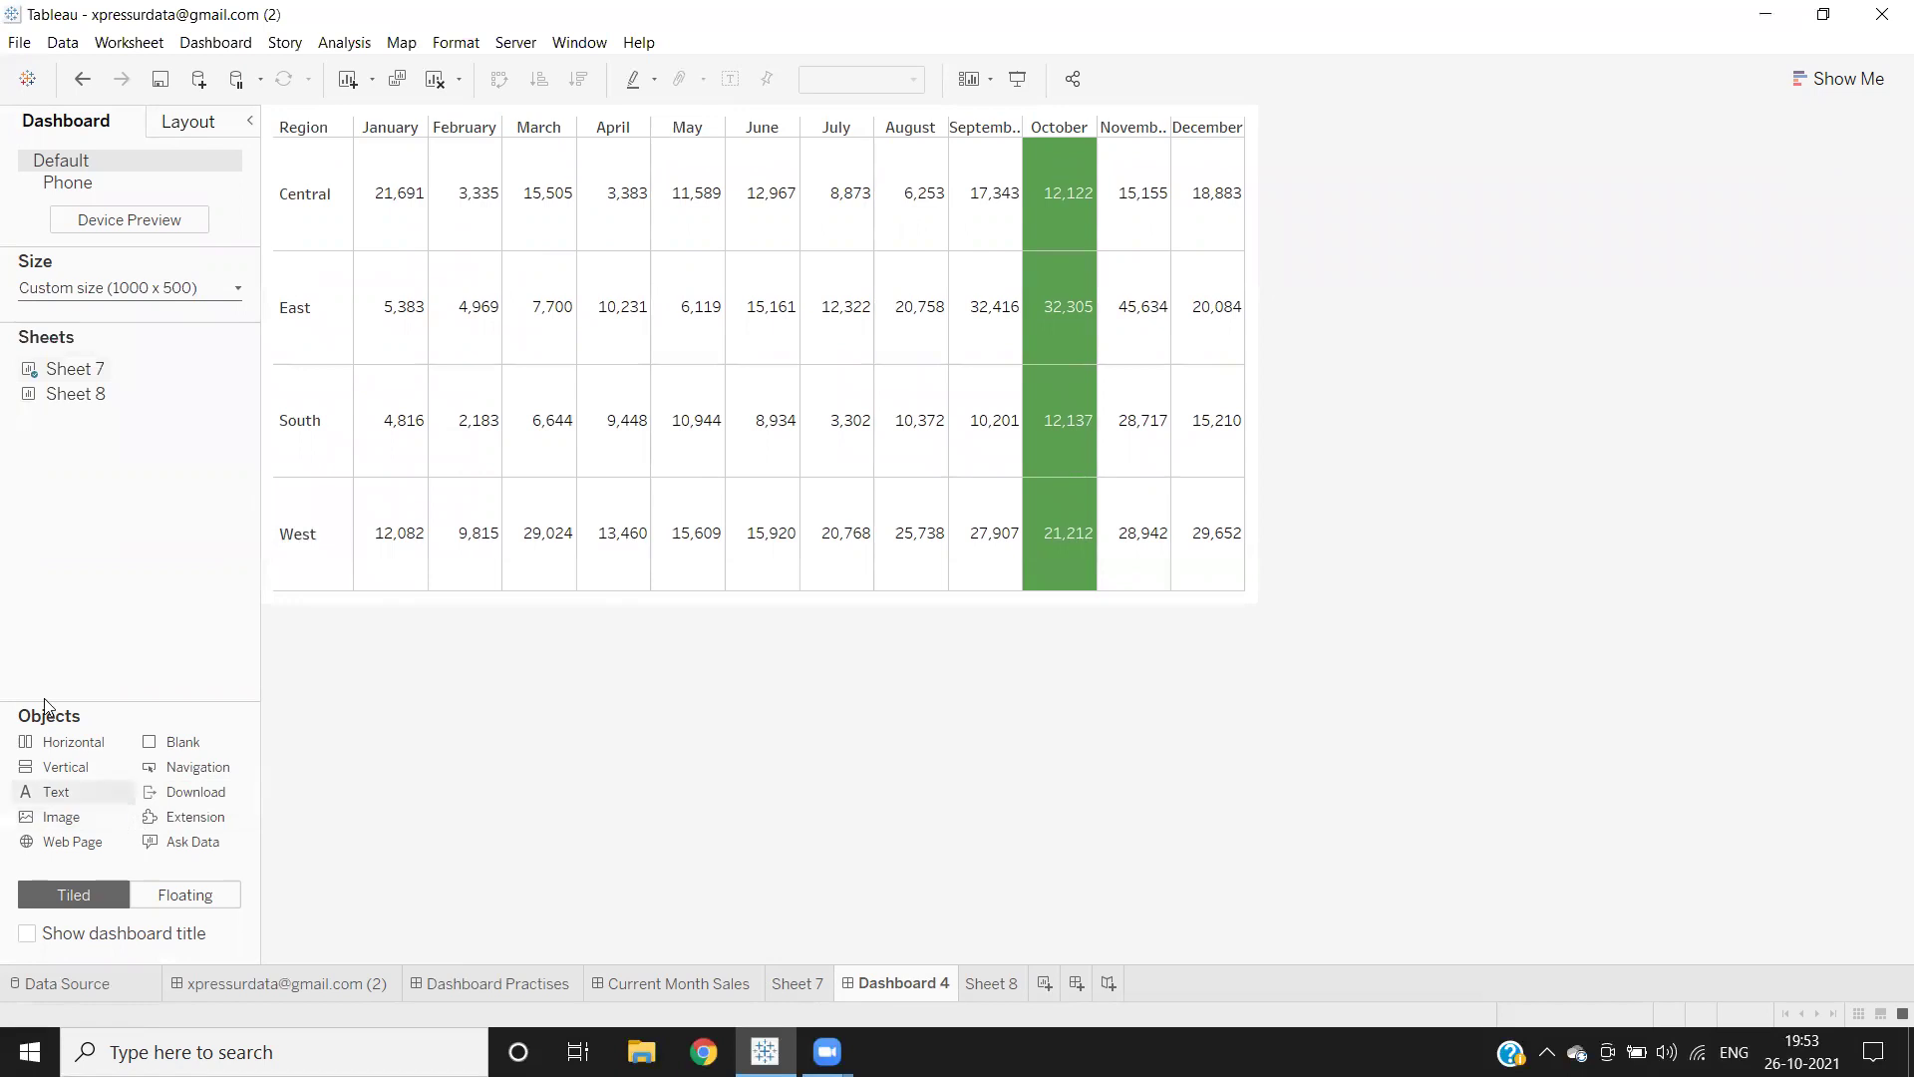
Step: Add Sheet 8 above the table with hidden title, Entire View fit, as a slim strip
left_click_drag(62, 395, 495, 114)
right_click(294, 183)
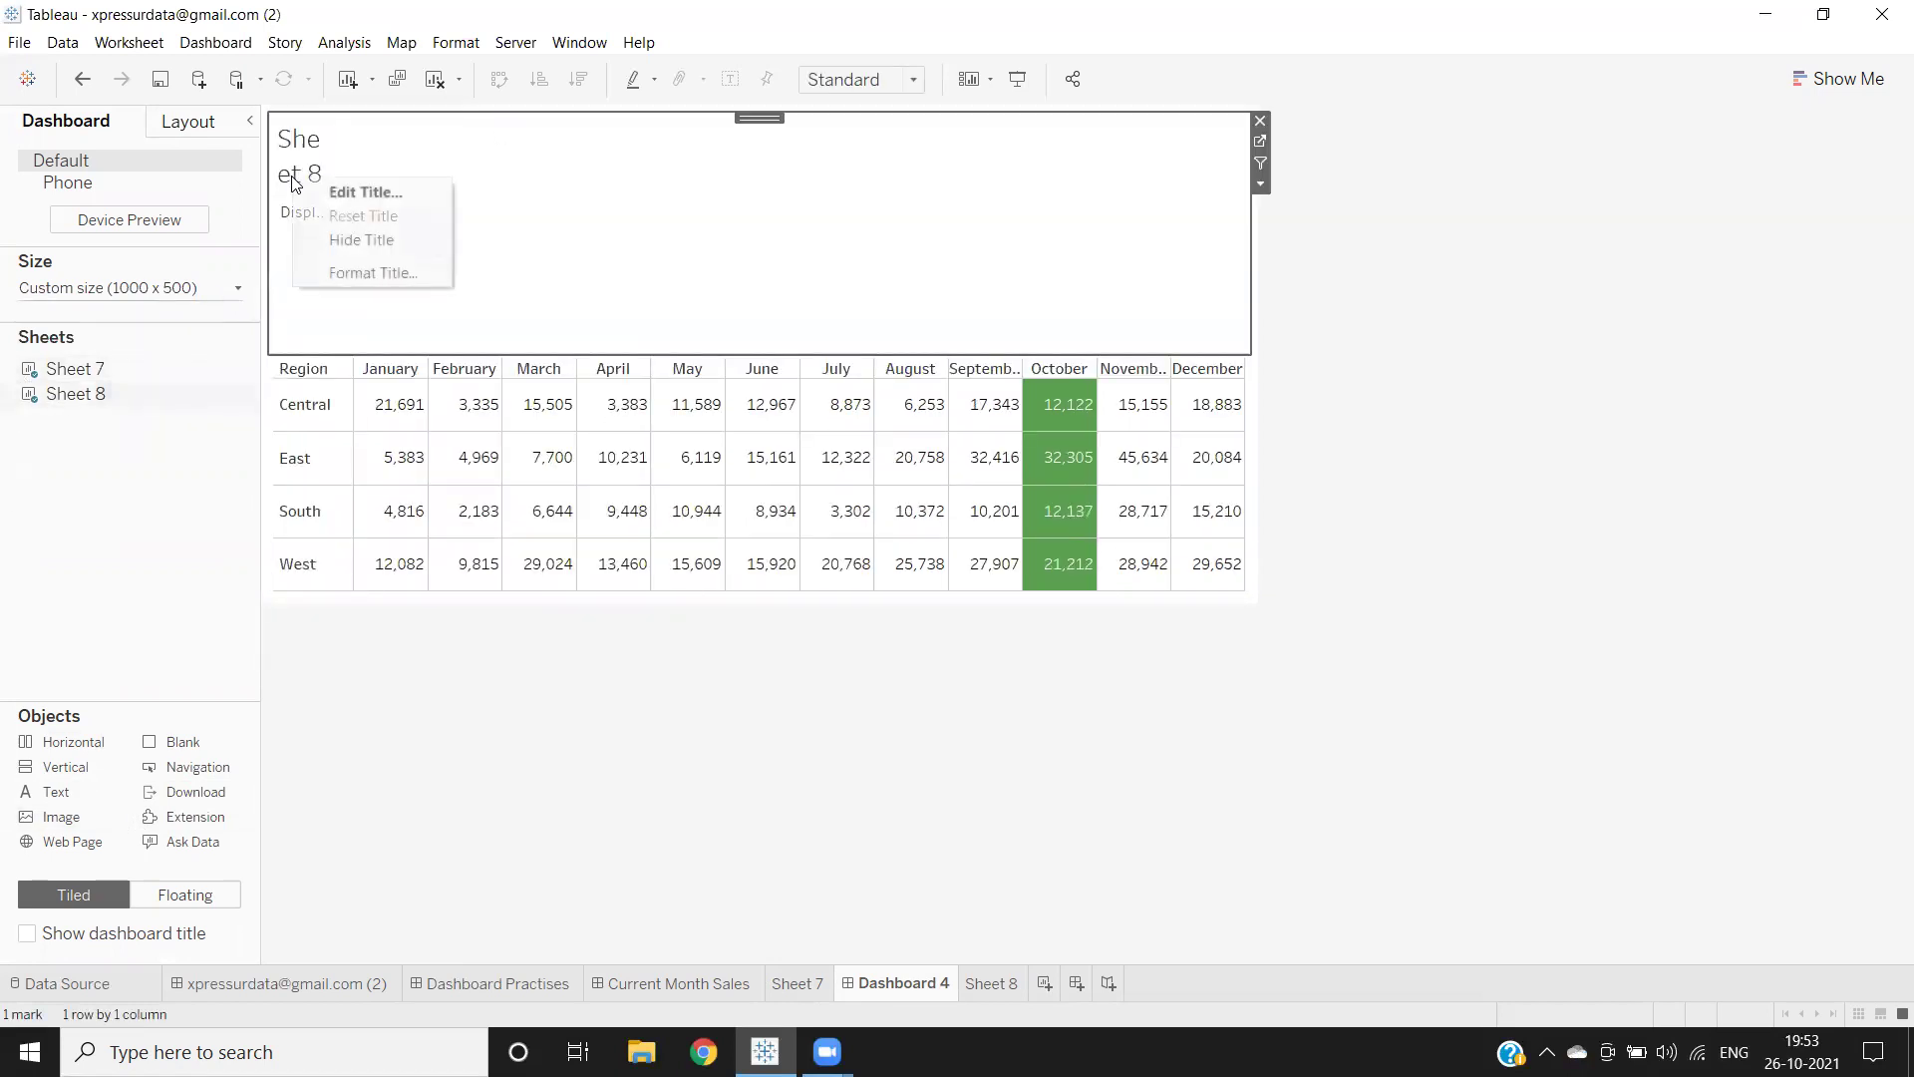
left_click(357, 241)
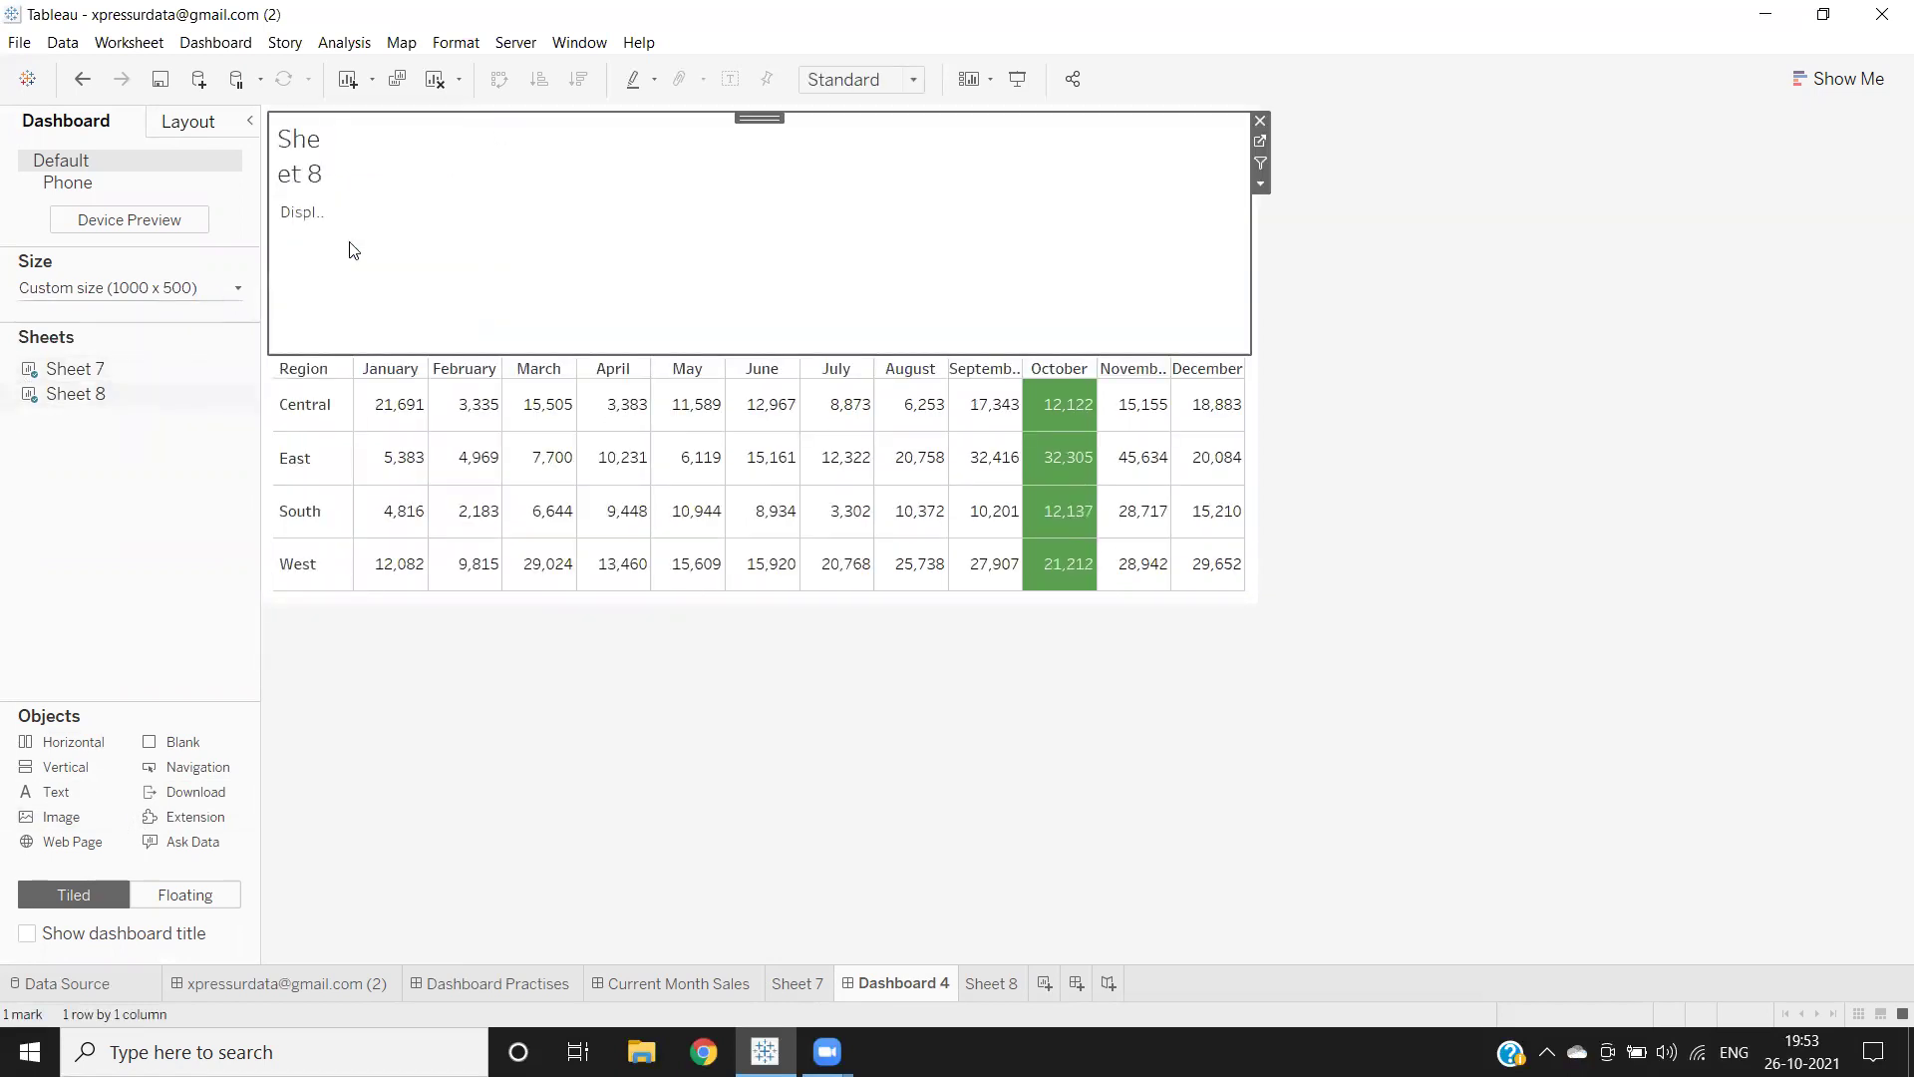
left_click(1260, 183)
mouse_move(1296, 258)
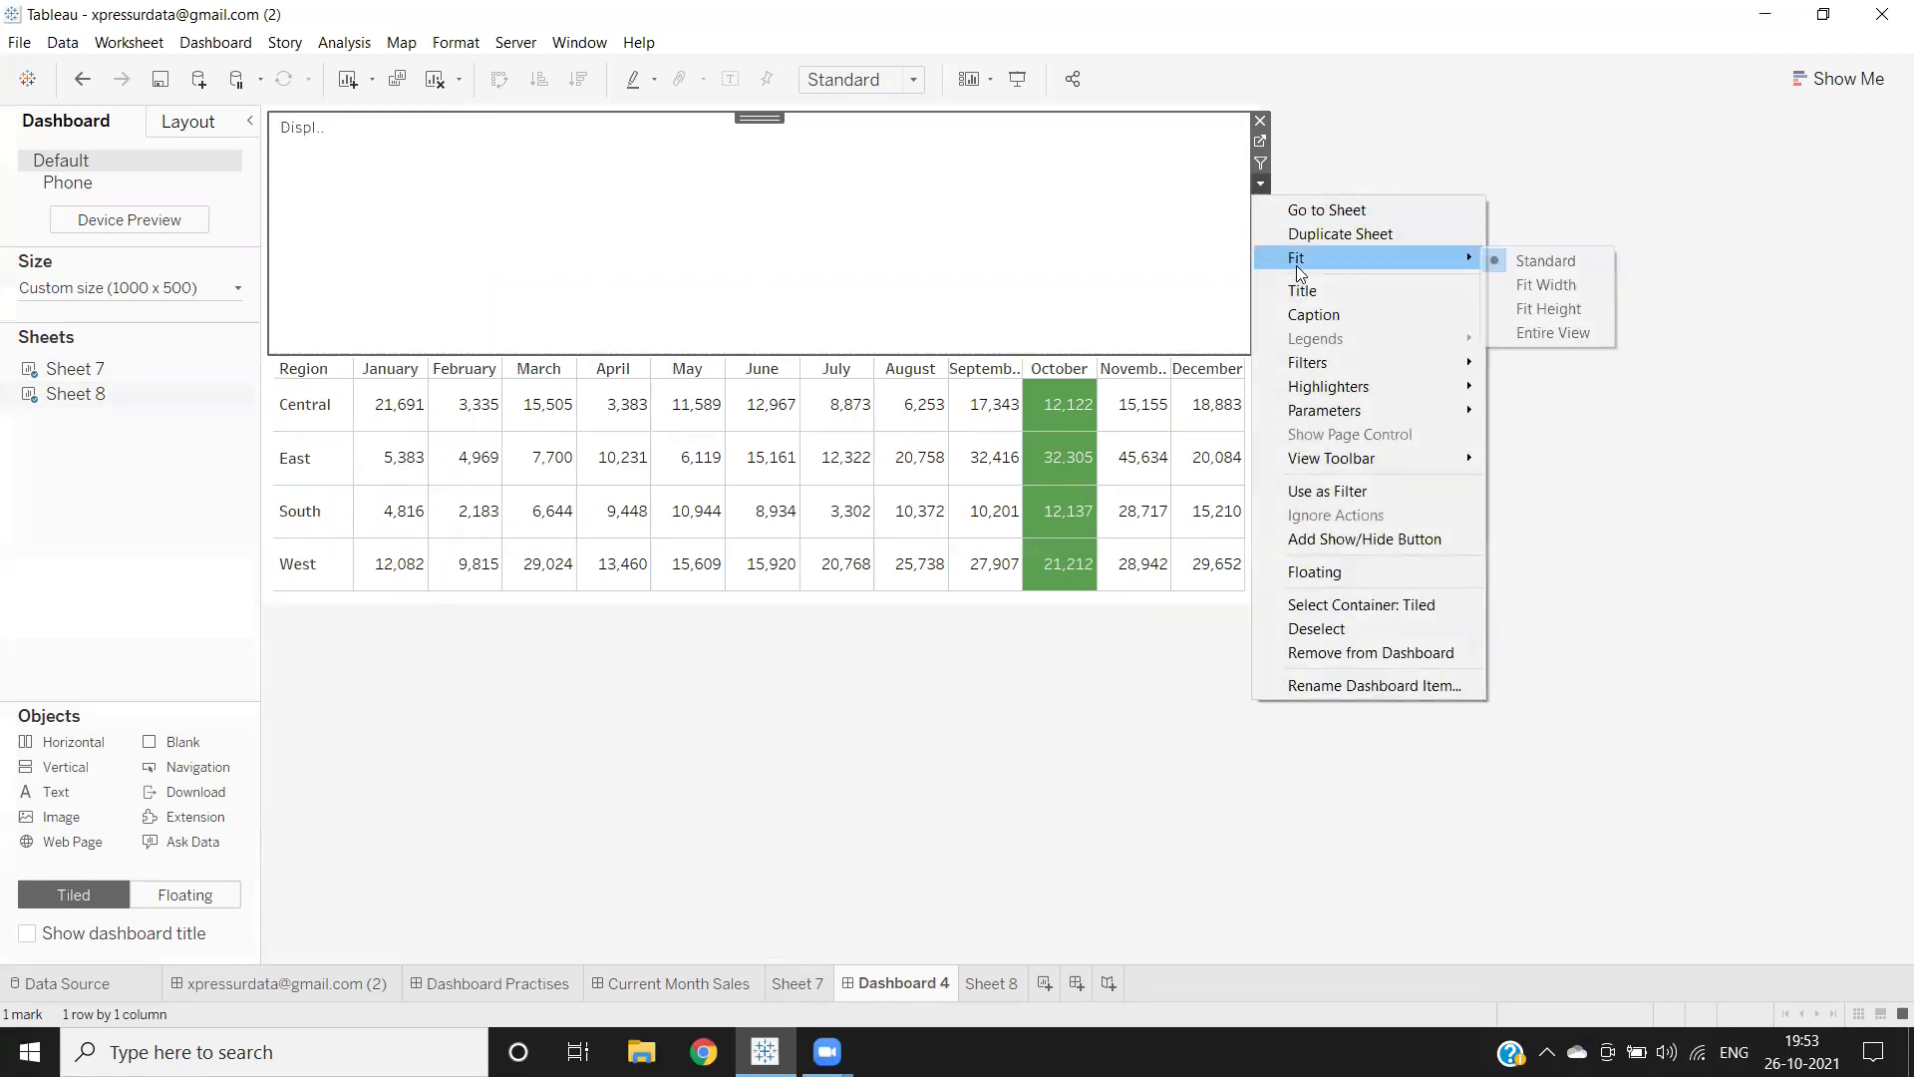
left_click(1551, 332)
left_click_drag(640, 349, 674, 169)
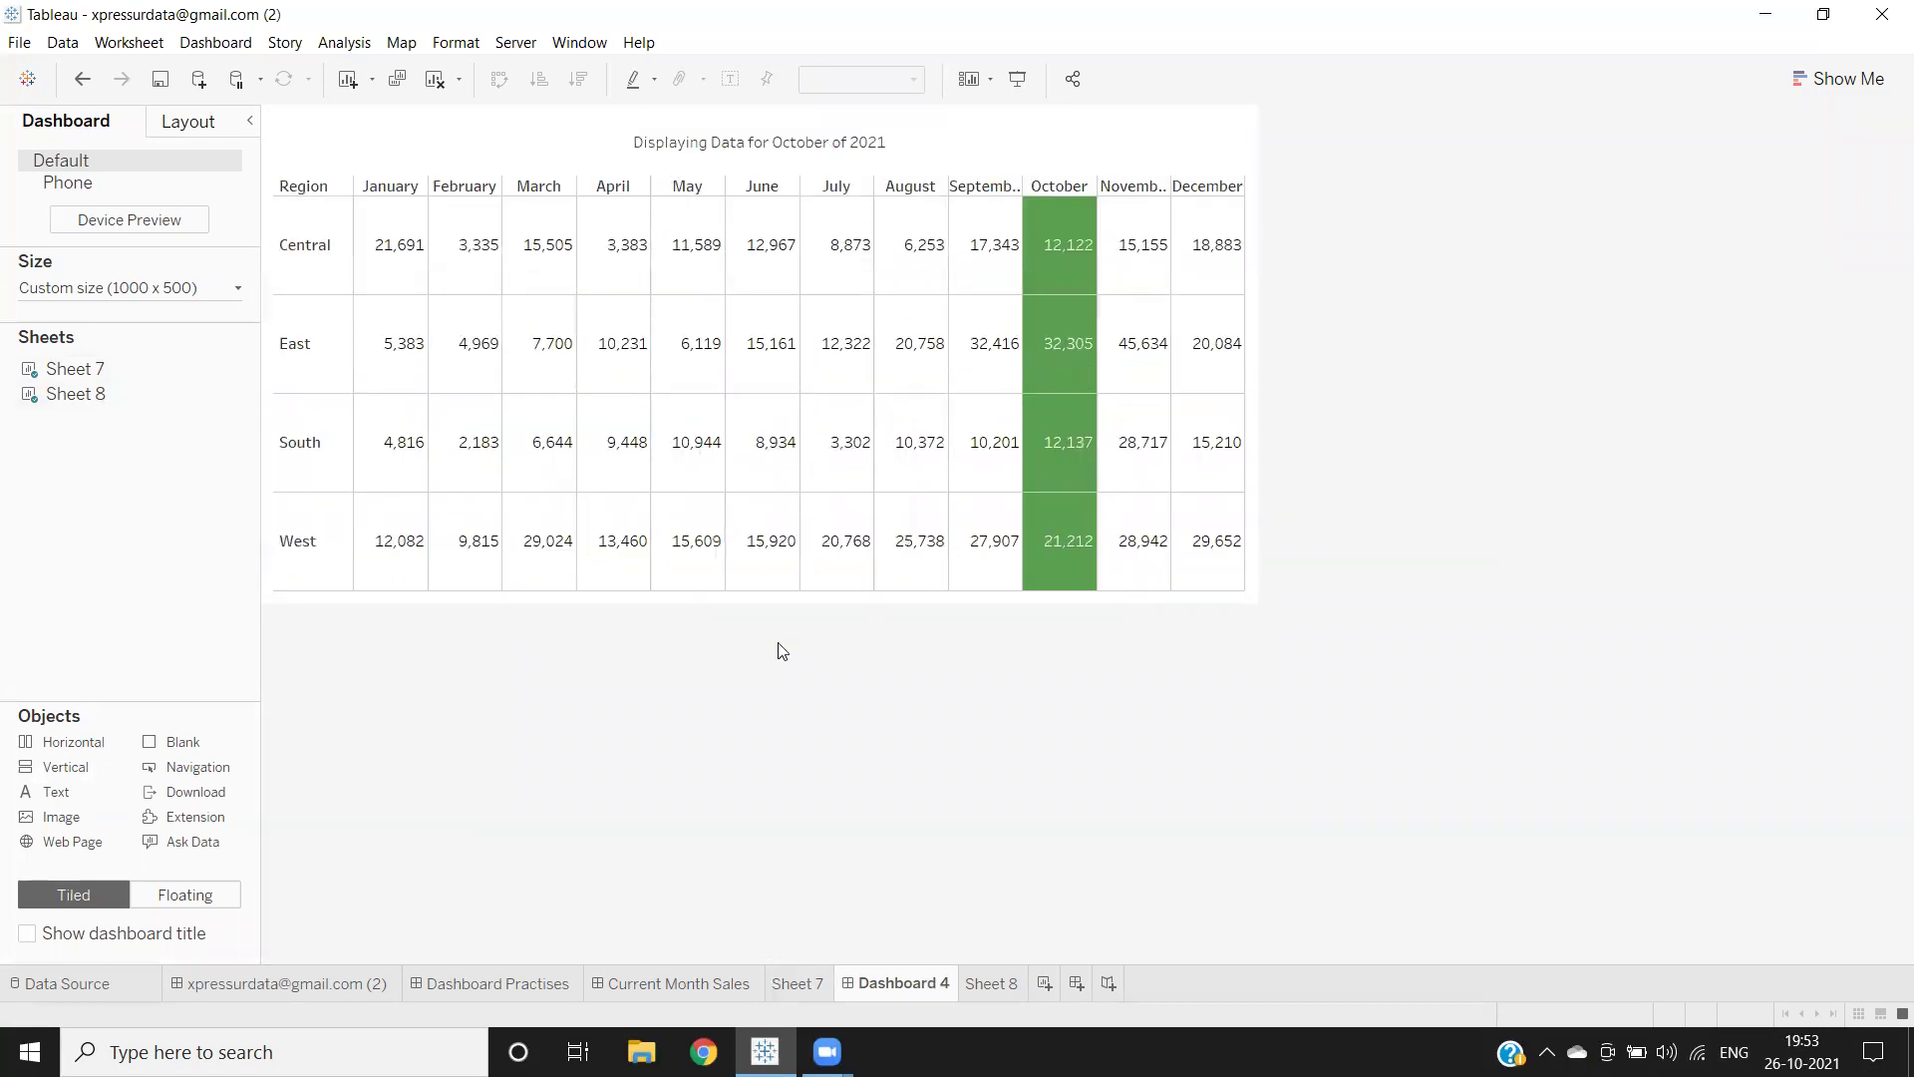
Step: Give the title view a thin solid border in the Layout settings
left_click(290, 149)
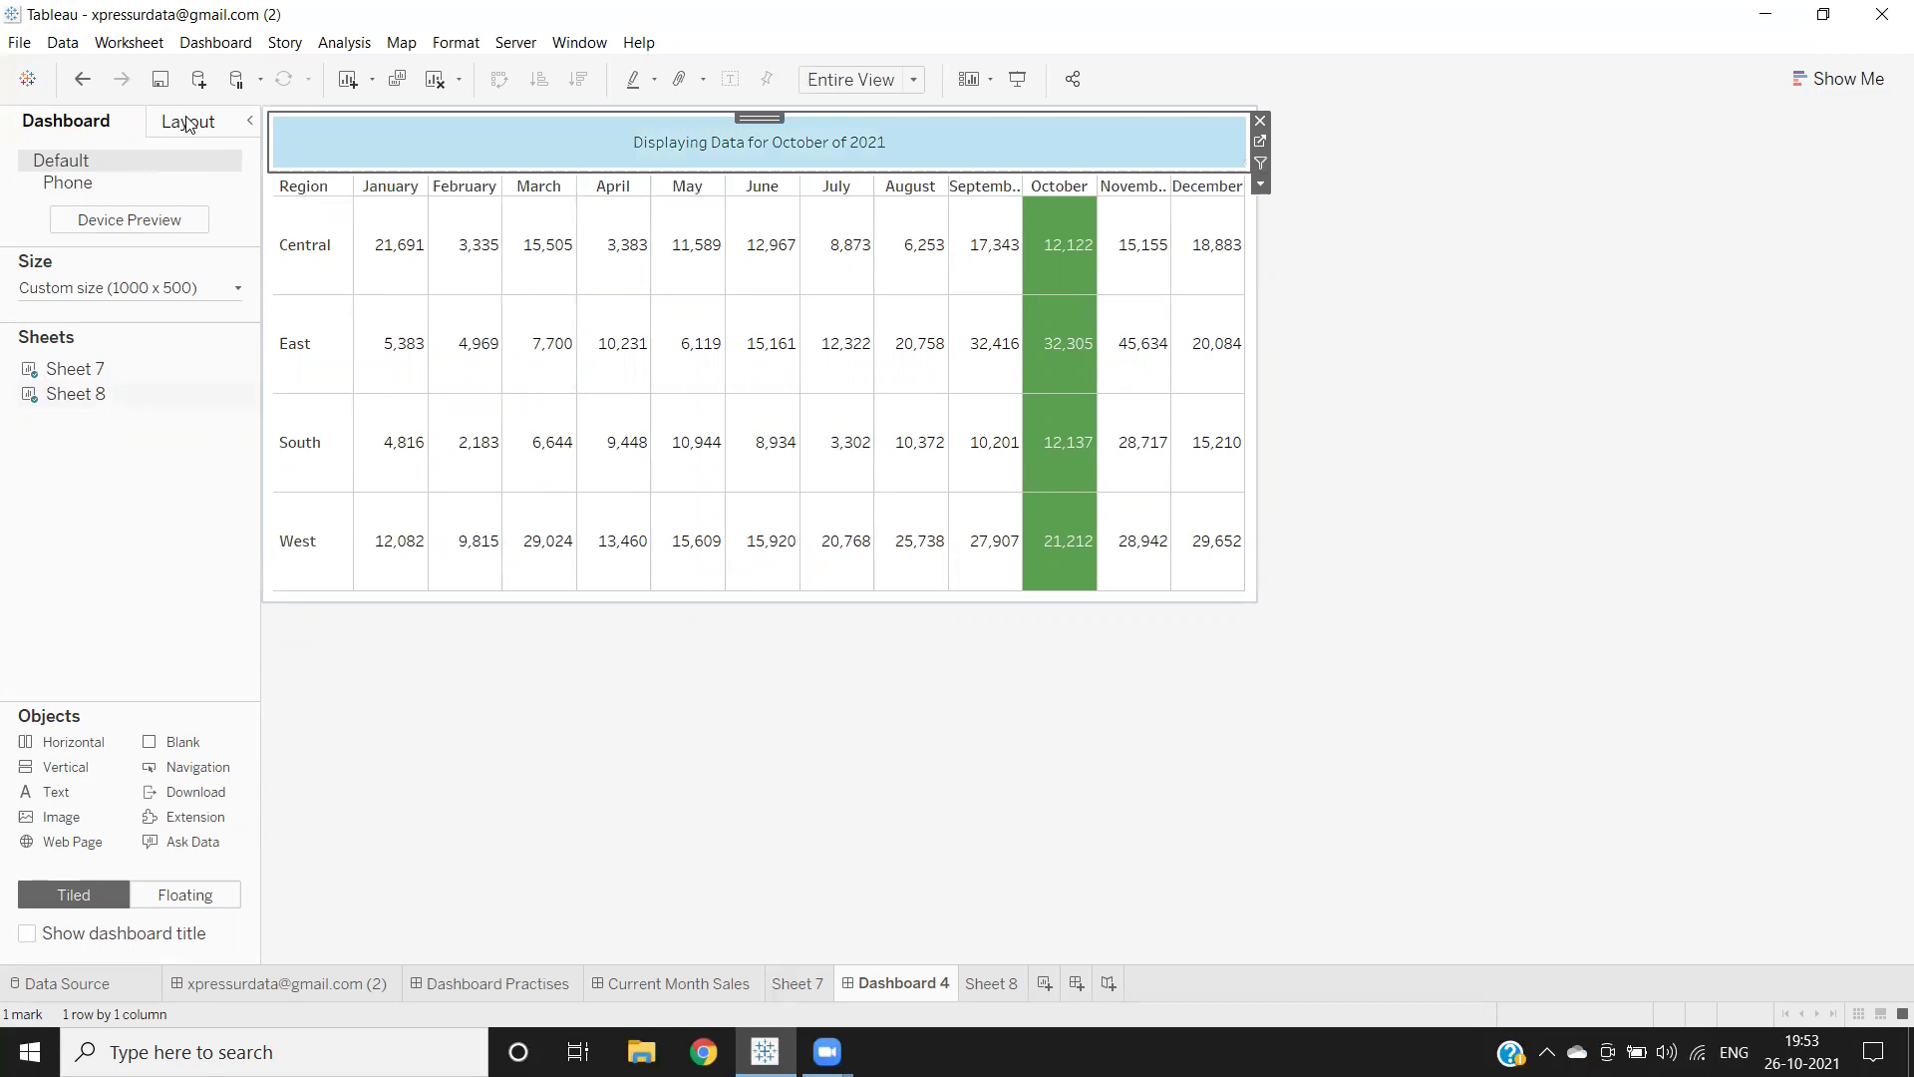
left_click(188, 122)
left_click(135, 402)
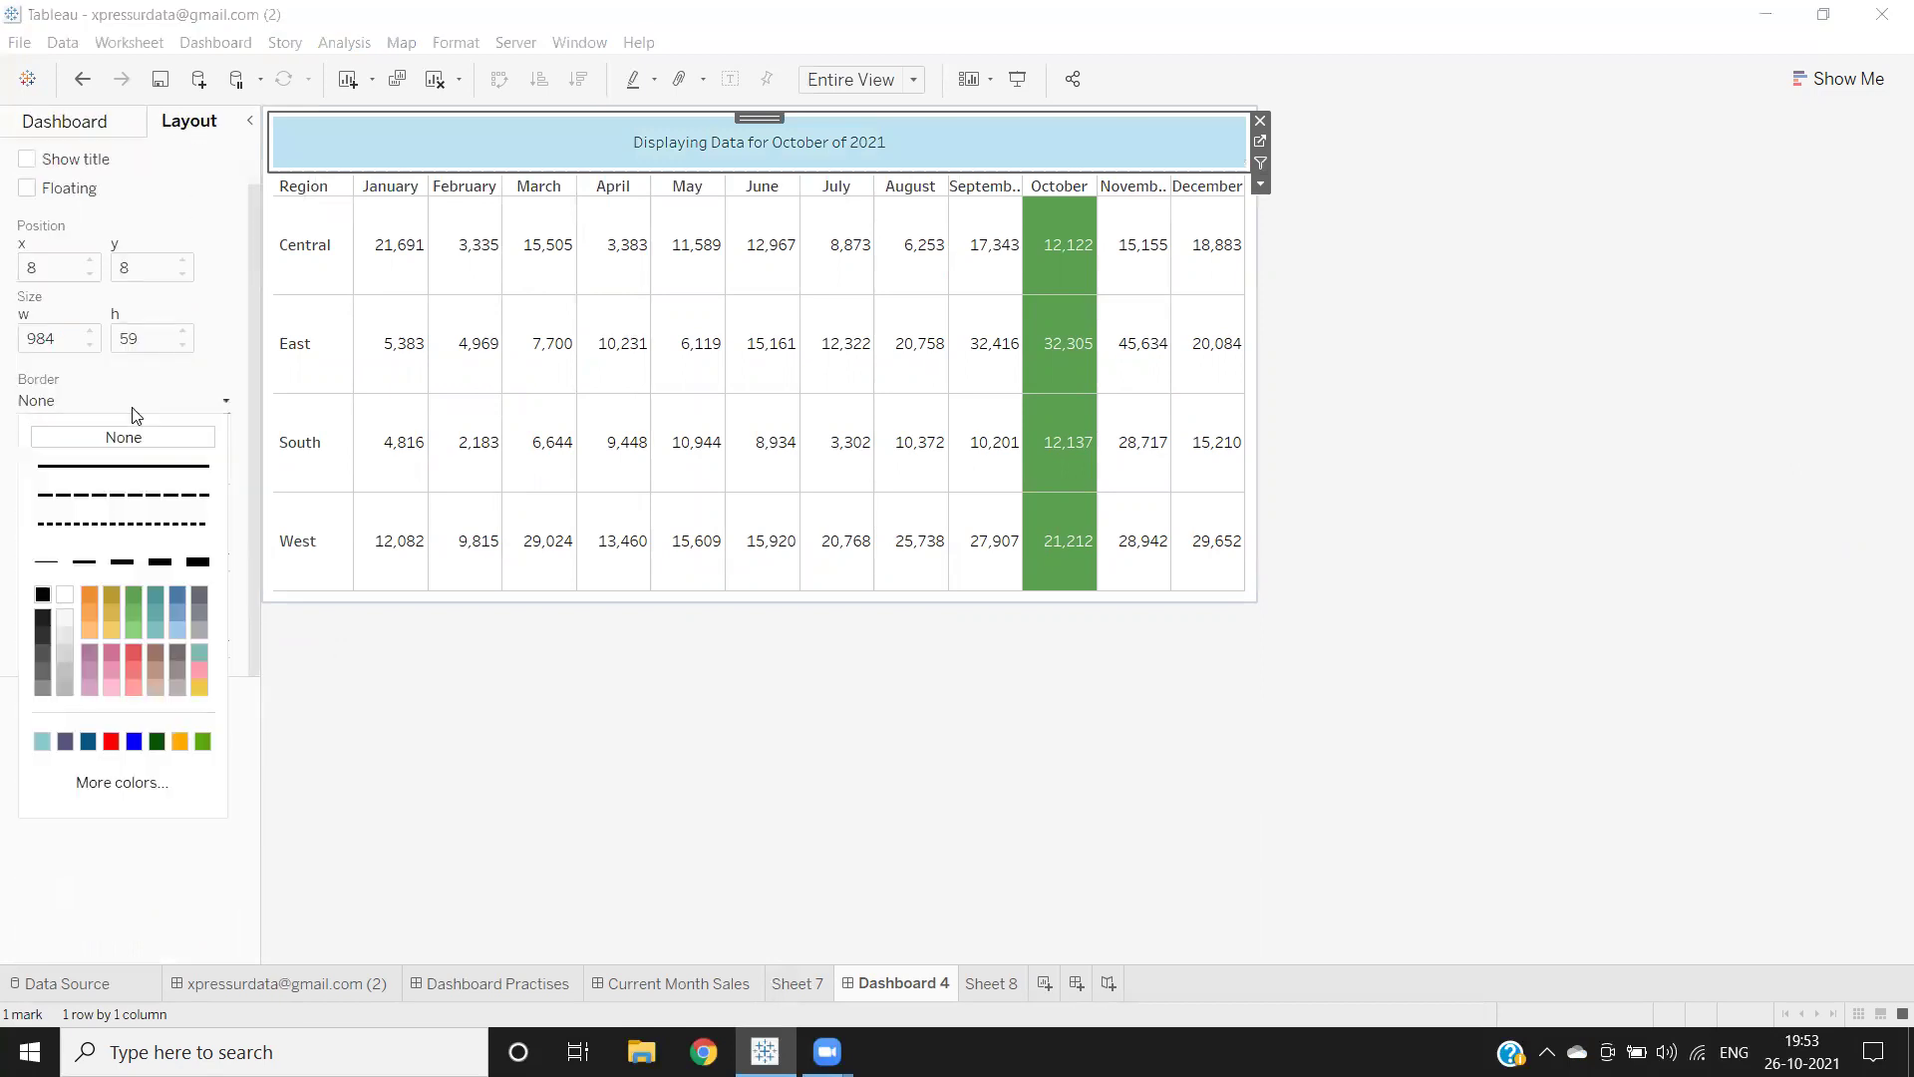
left_click(42, 564)
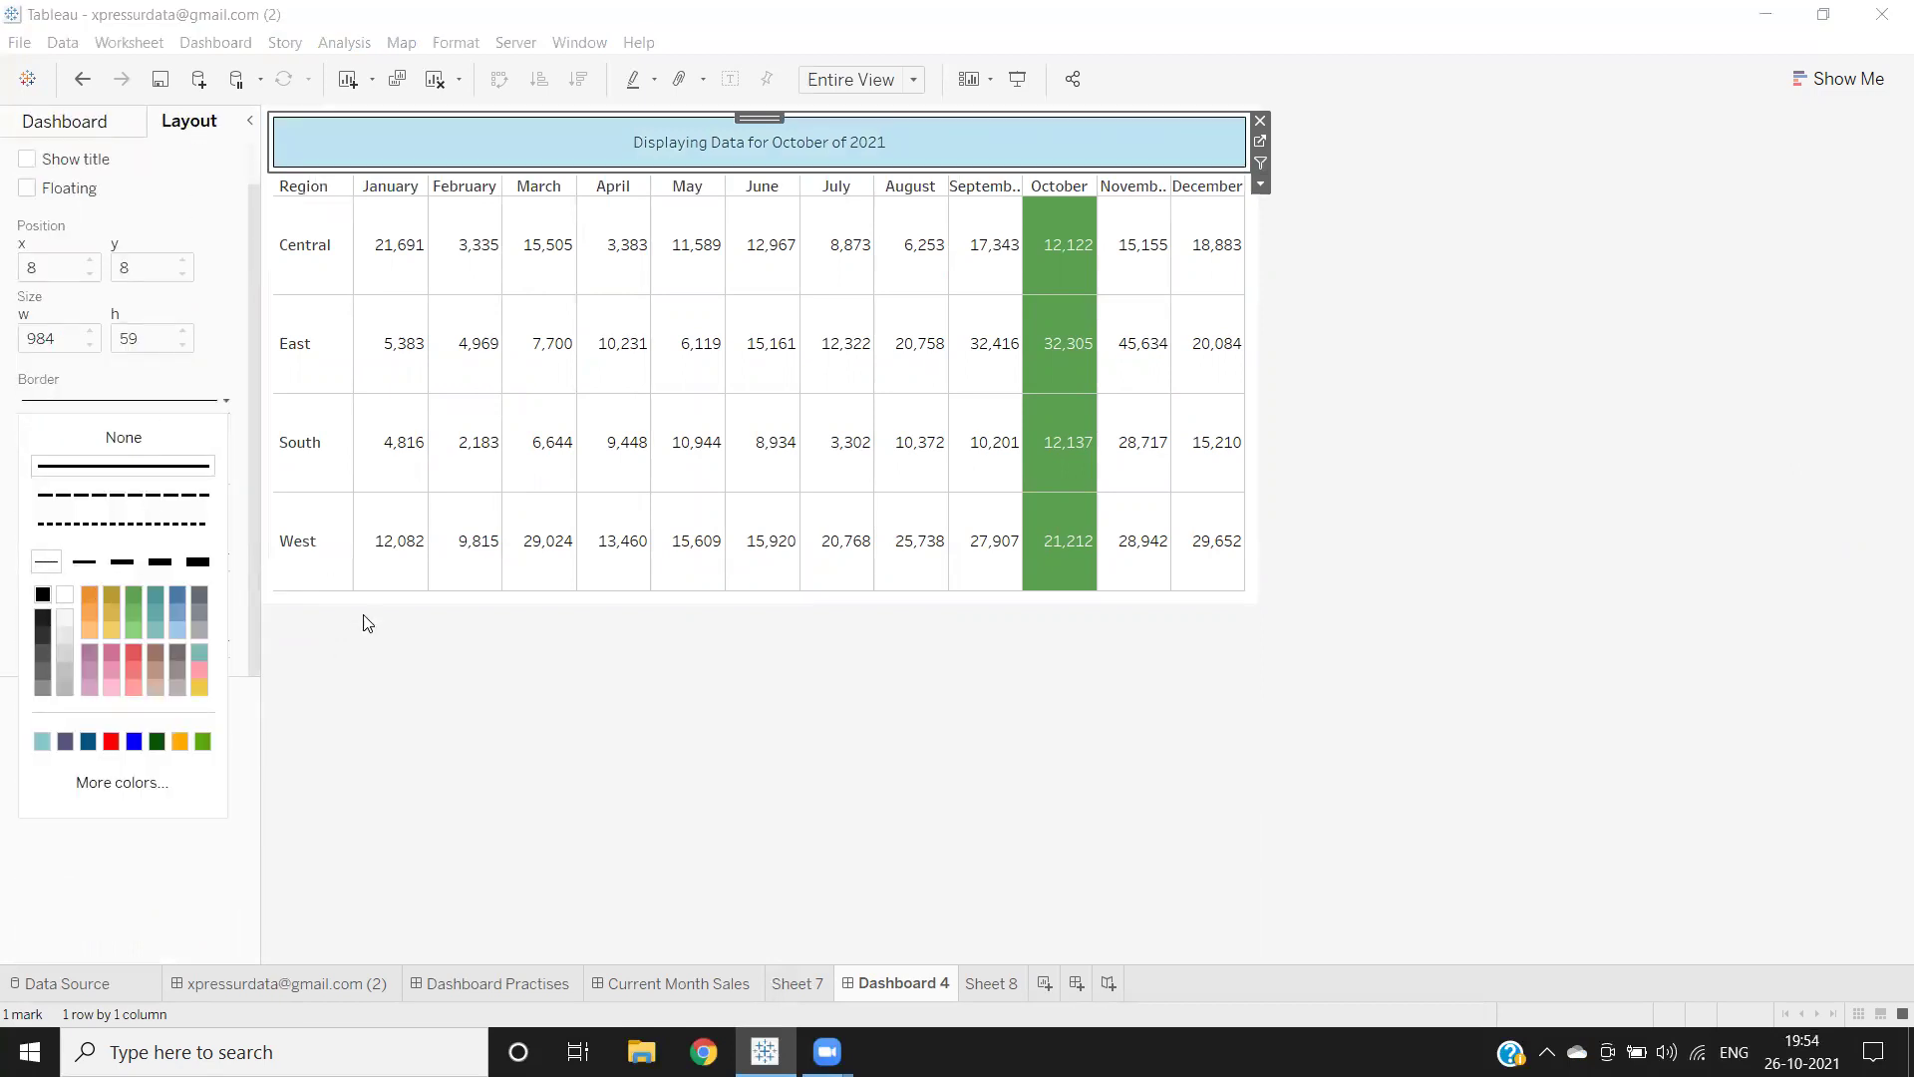
Step: Give the sales table a thin solid border, then deselect it
left_click(312, 575)
left_click(93, 402)
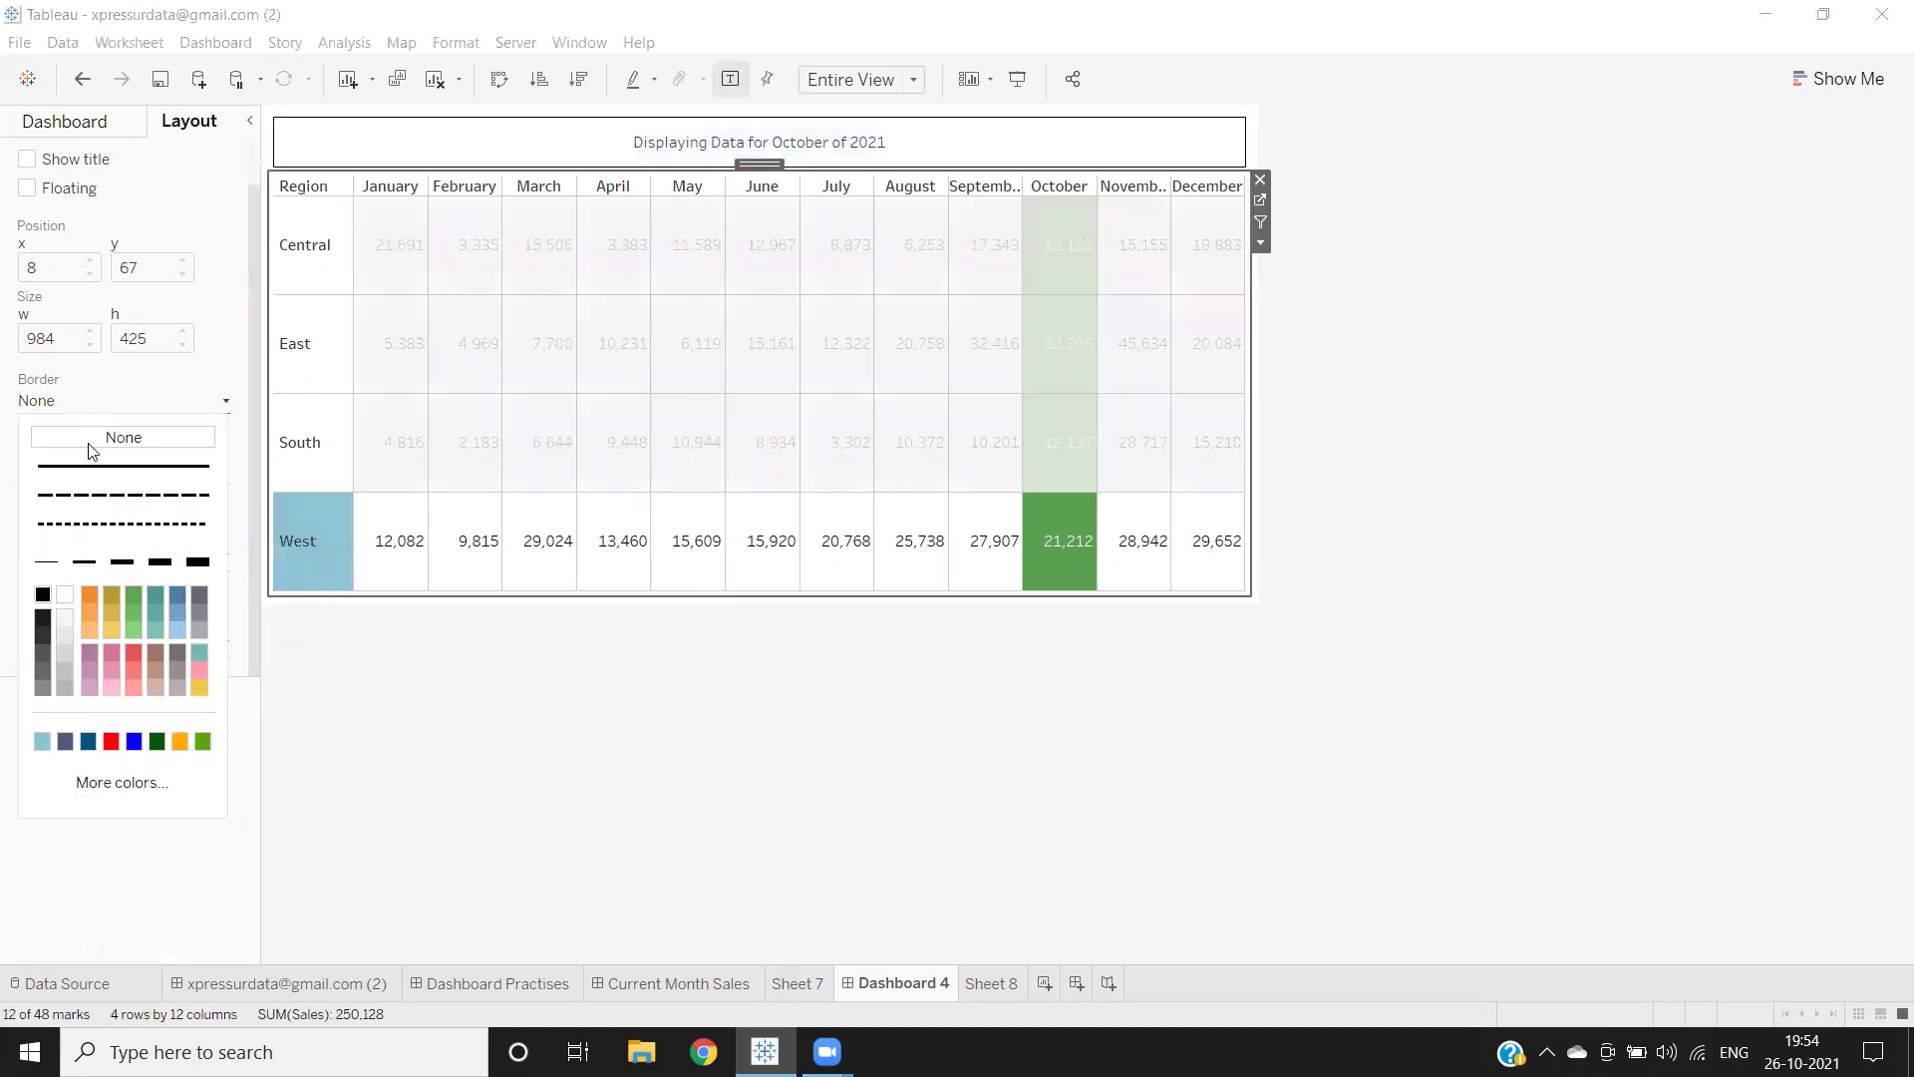
left_click(57, 564)
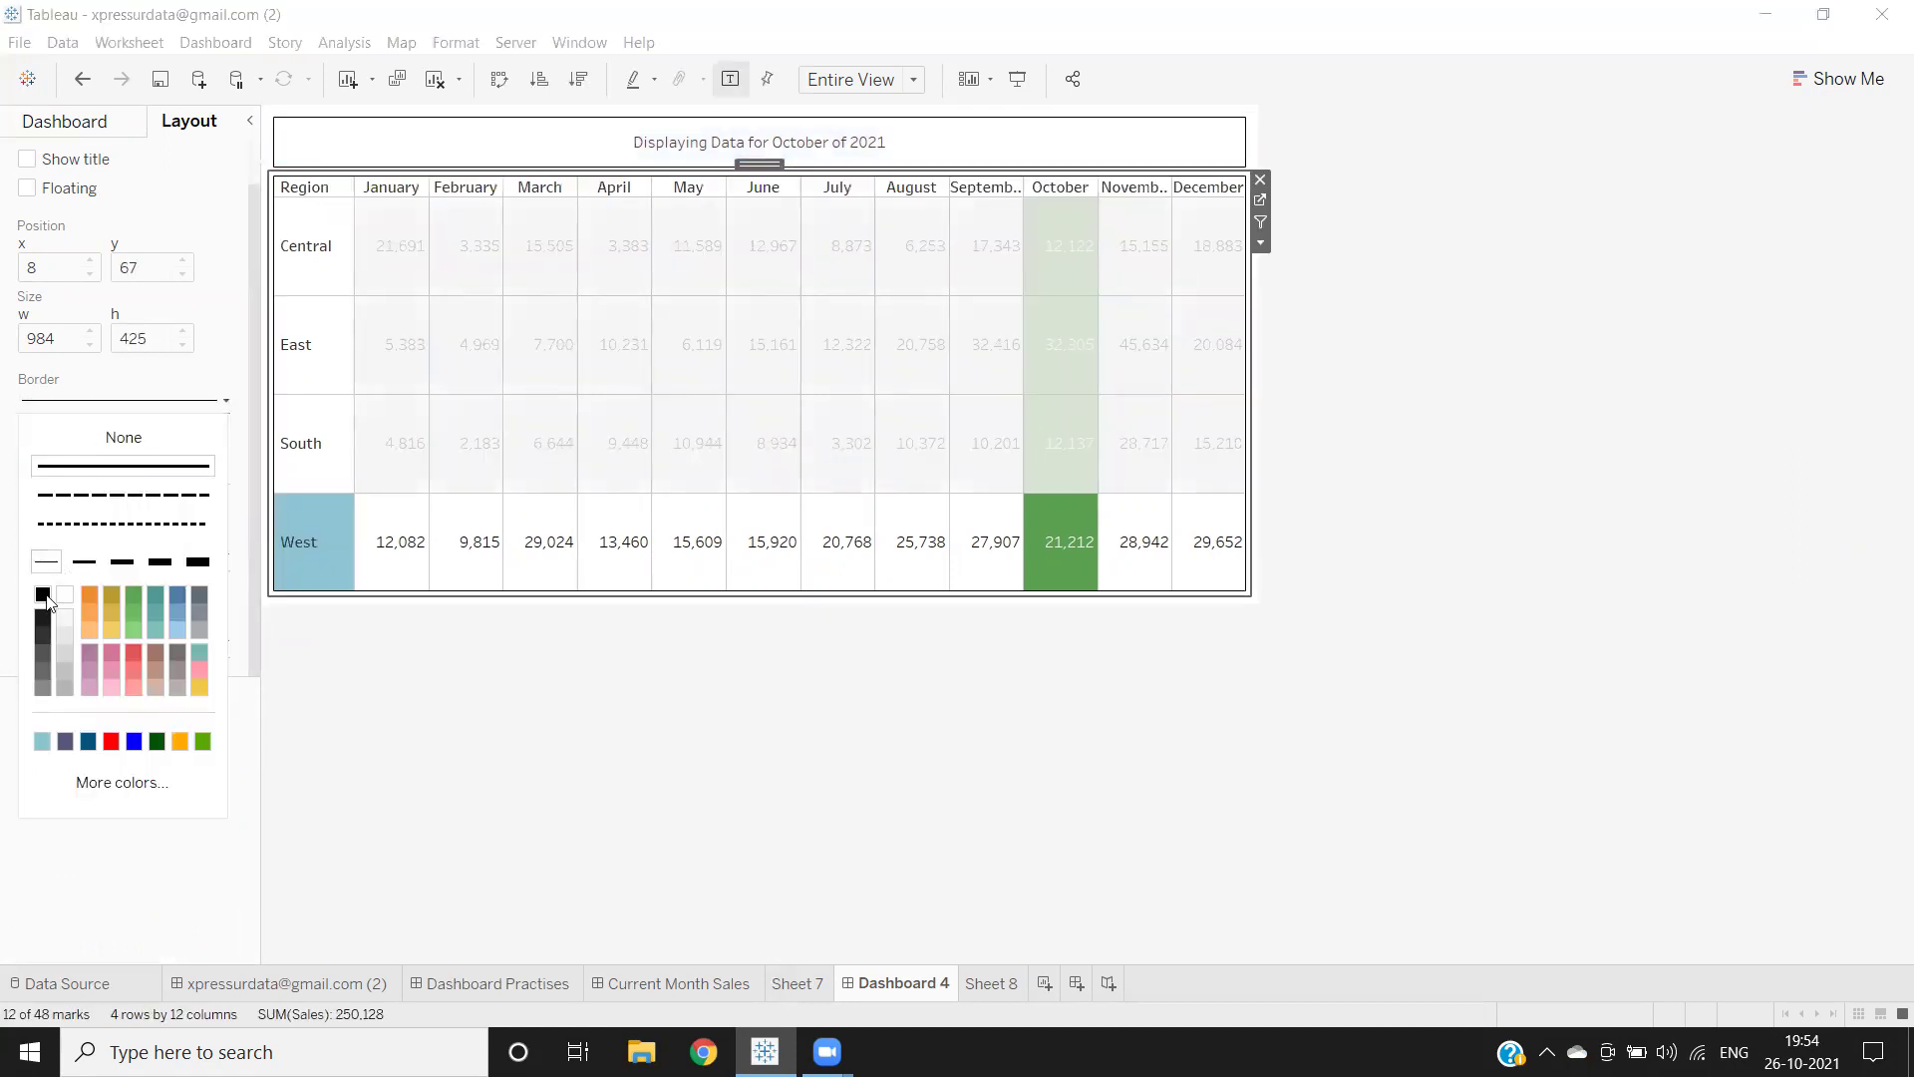
left_click(405, 704)
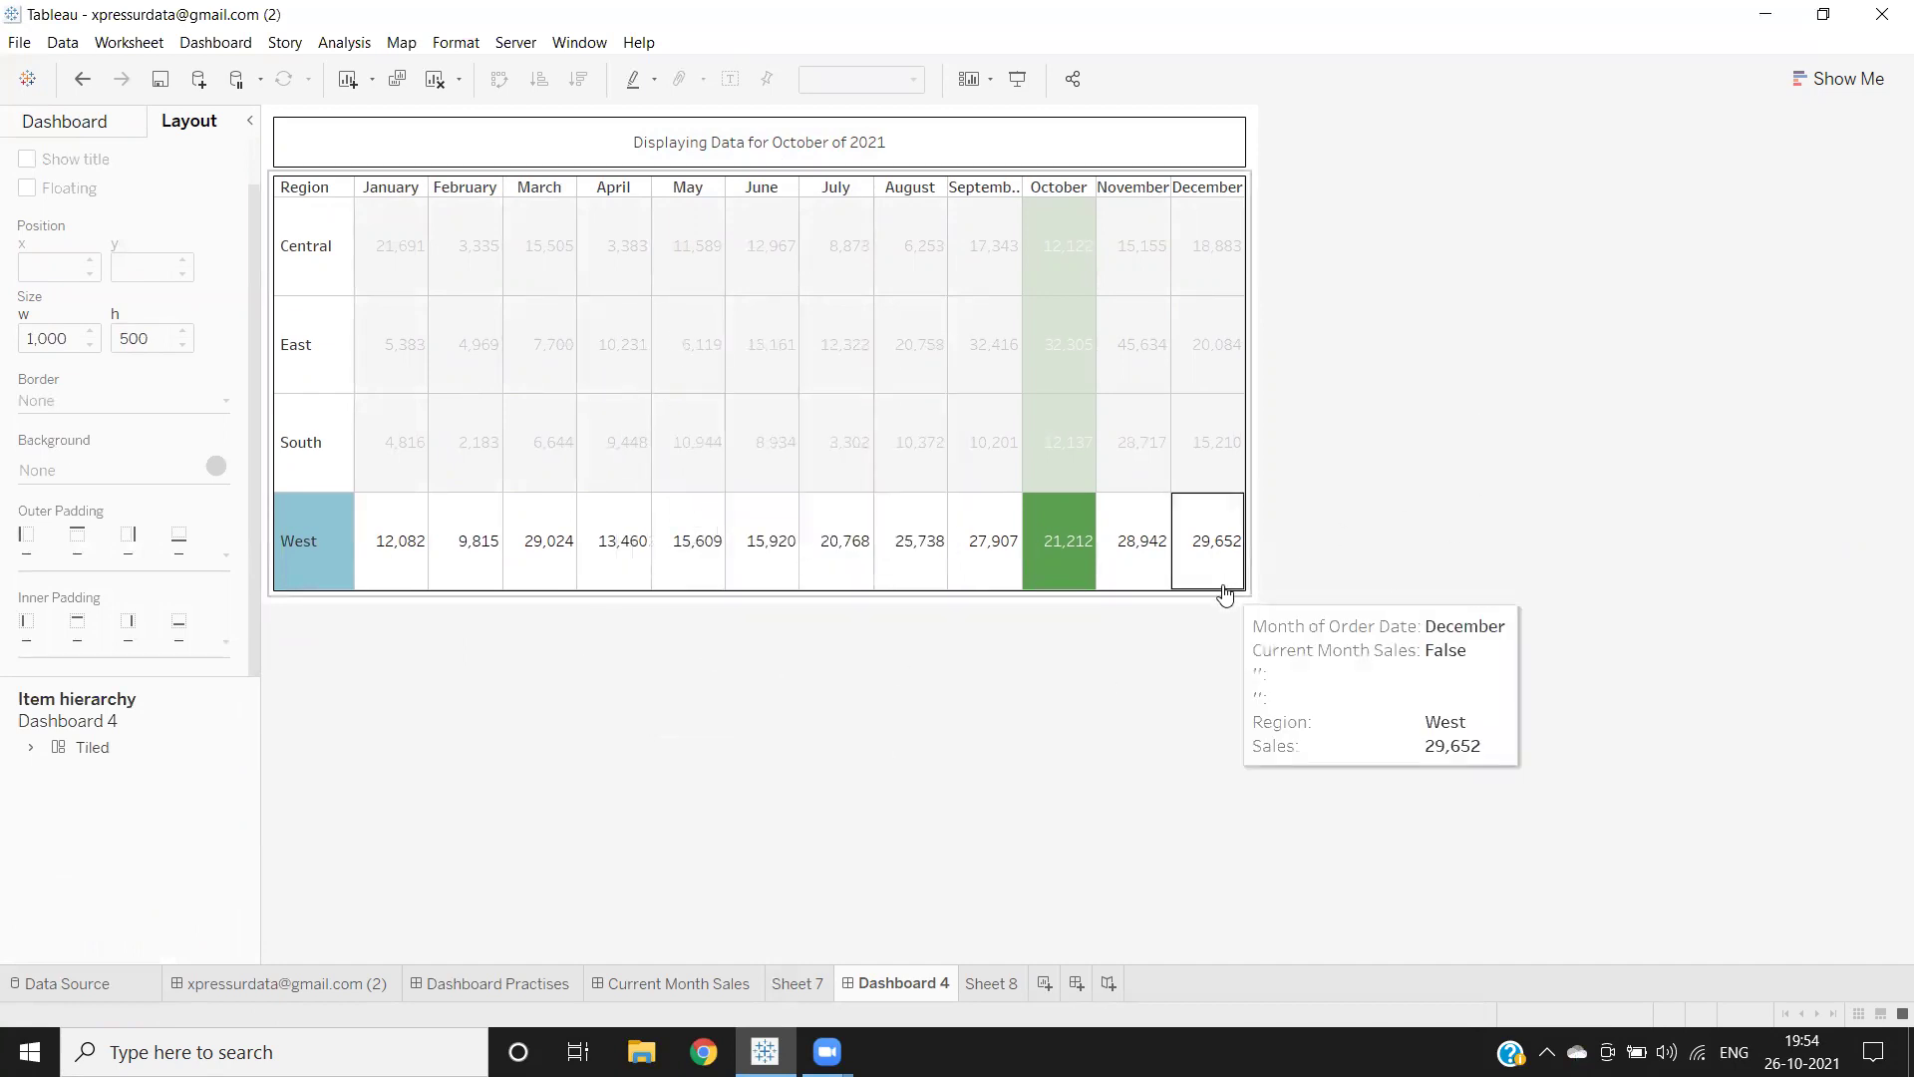
left_click(1214, 549)
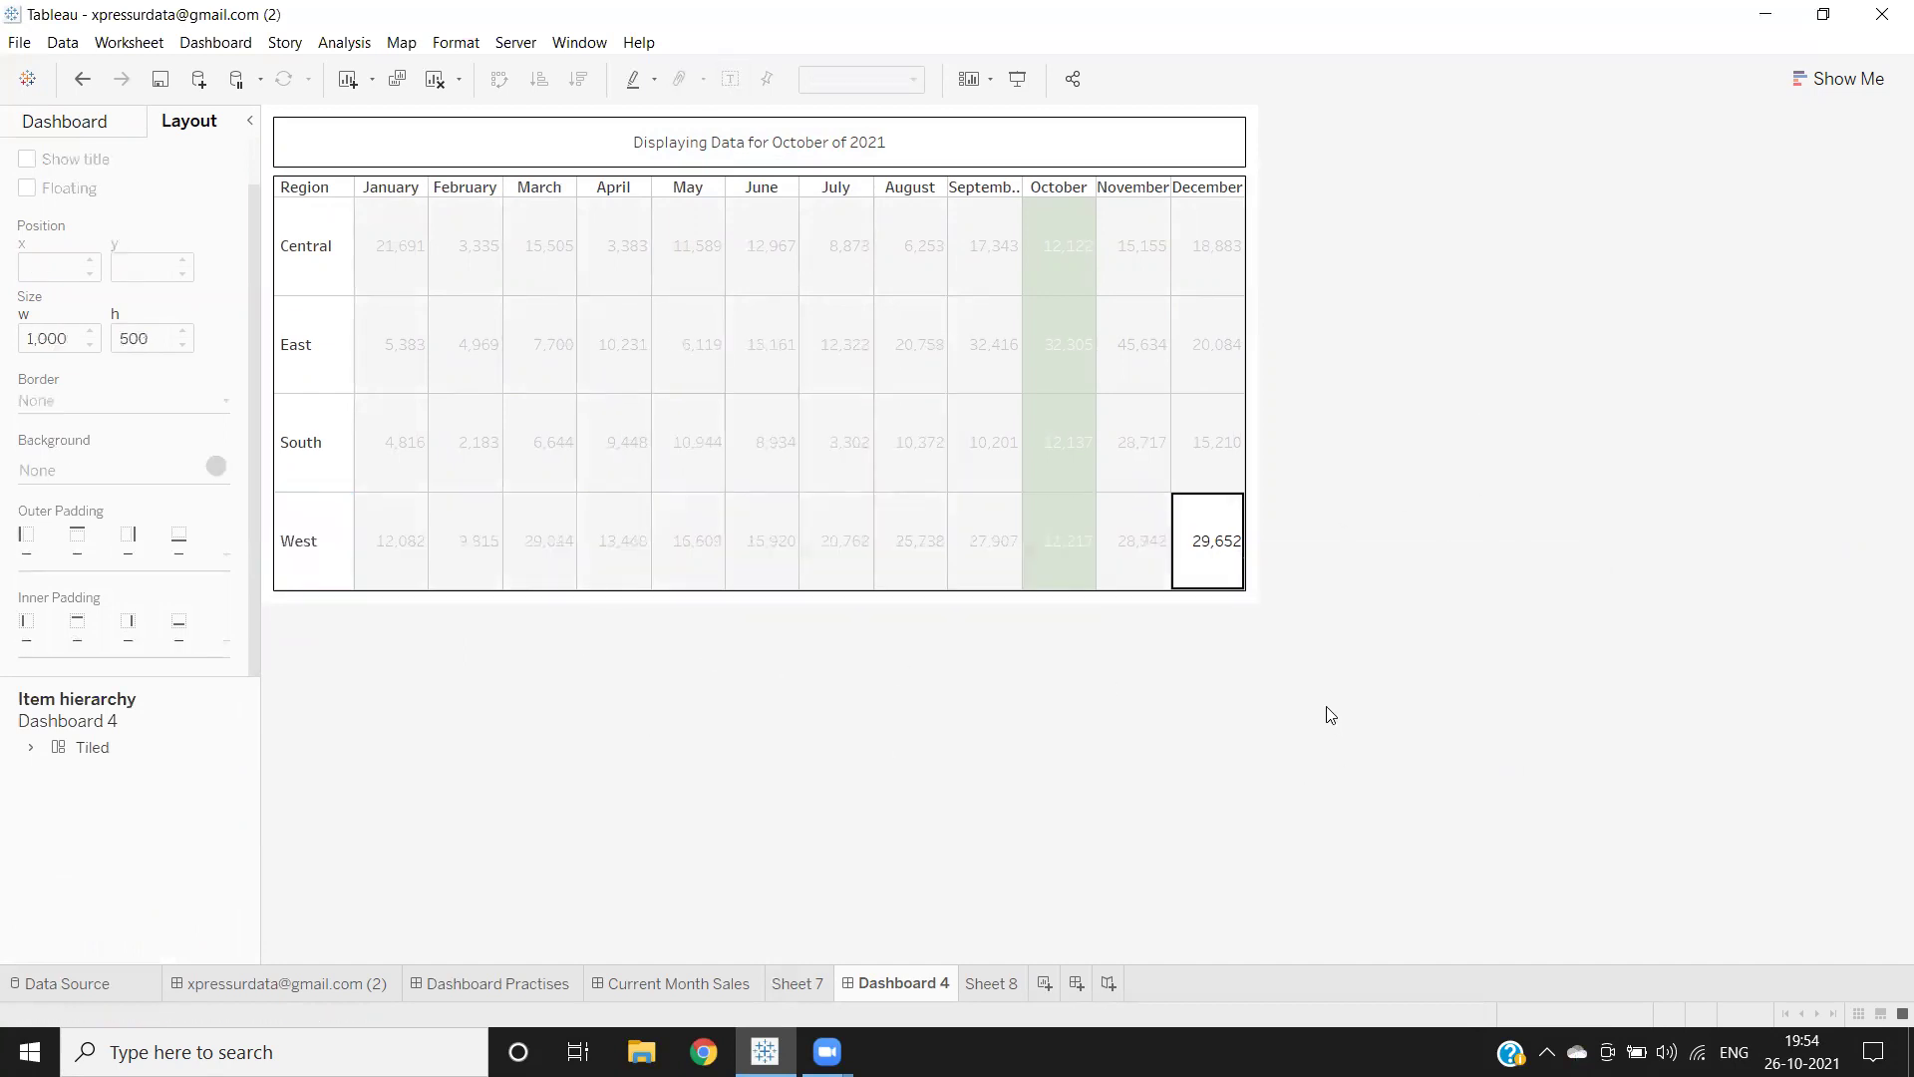
left_click(1331, 714)
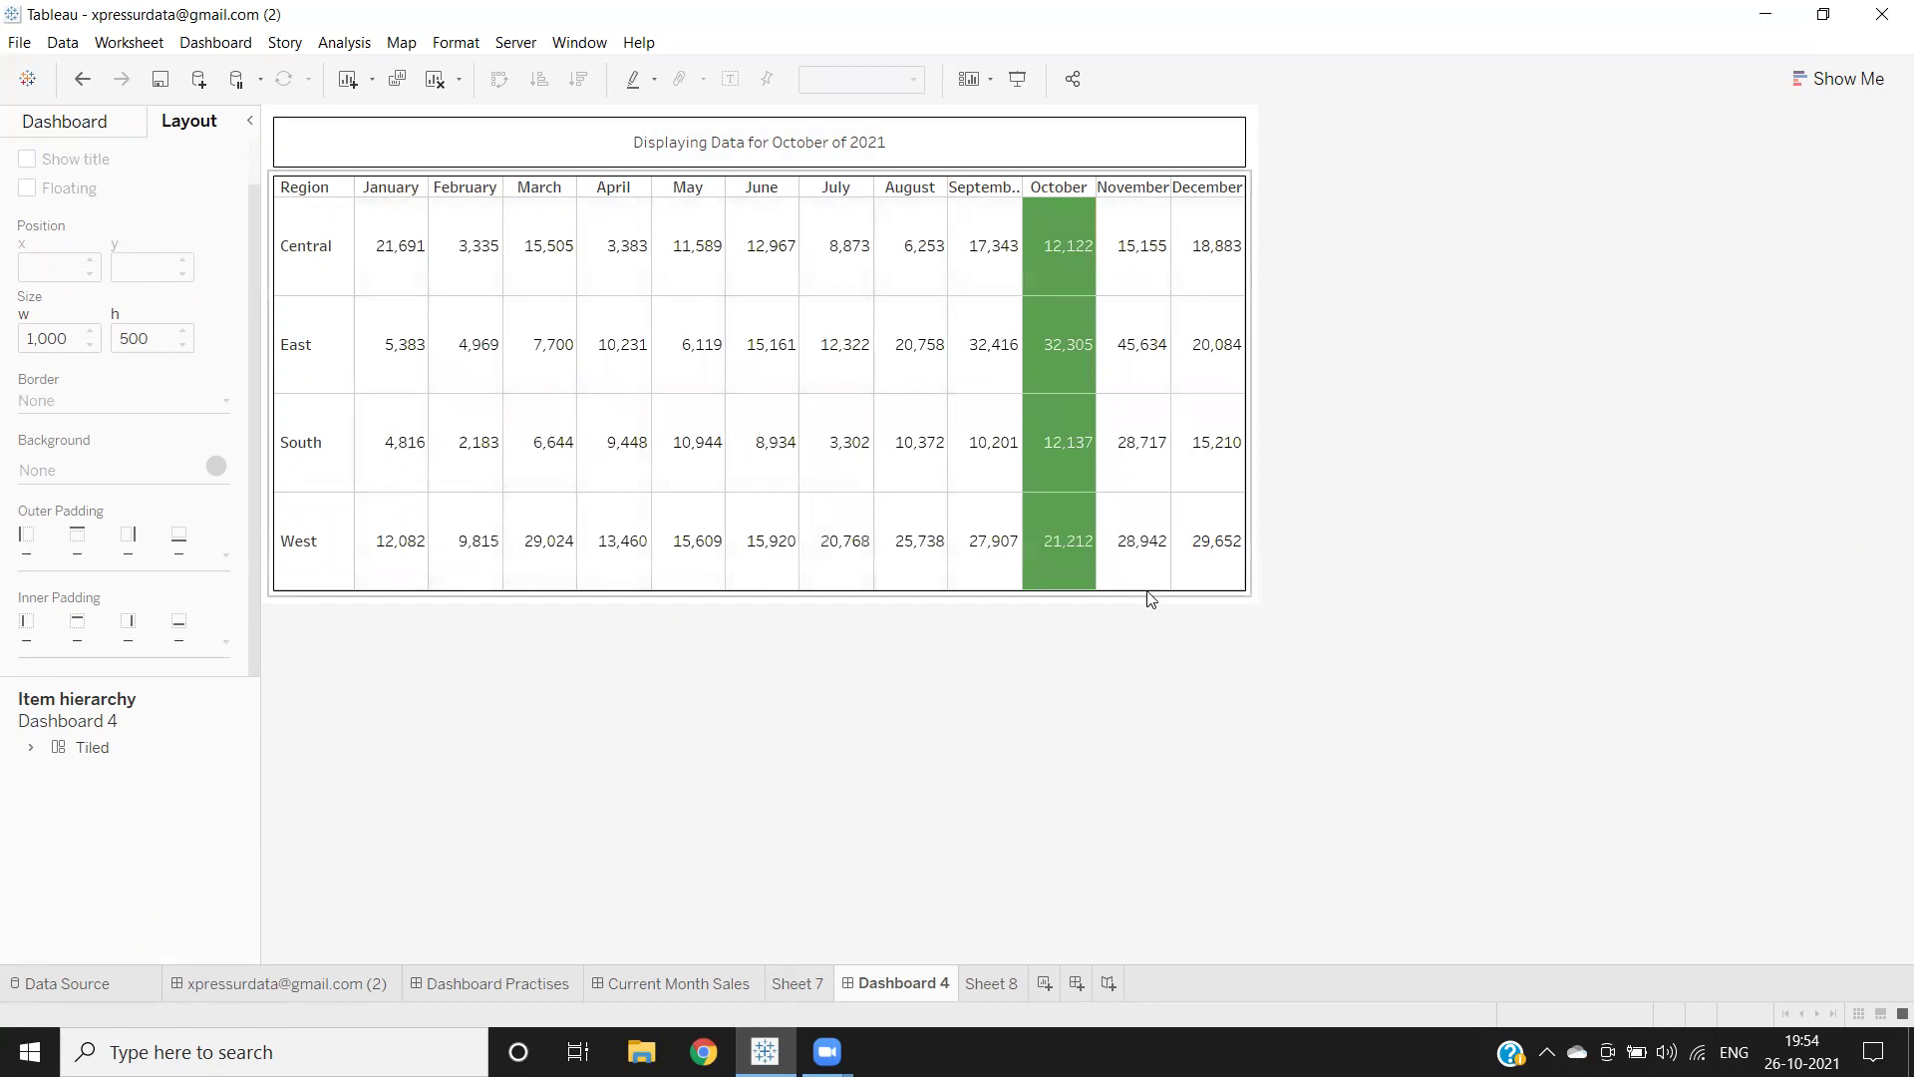